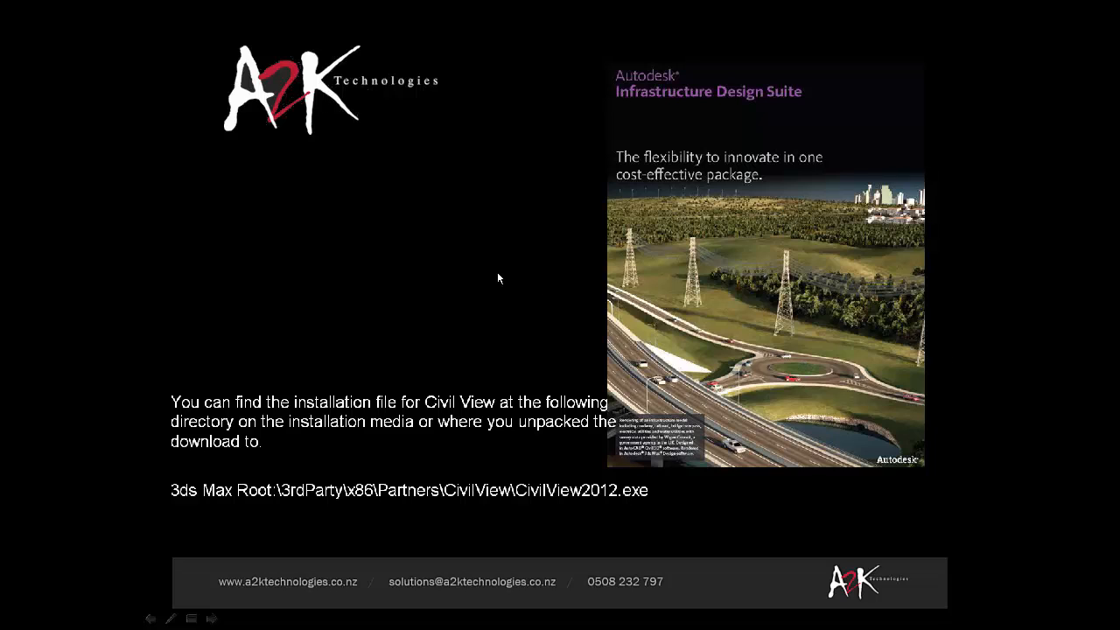
Step: Switch from the slide presentation to the road model open in 3ds Max Design
click(512, 223)
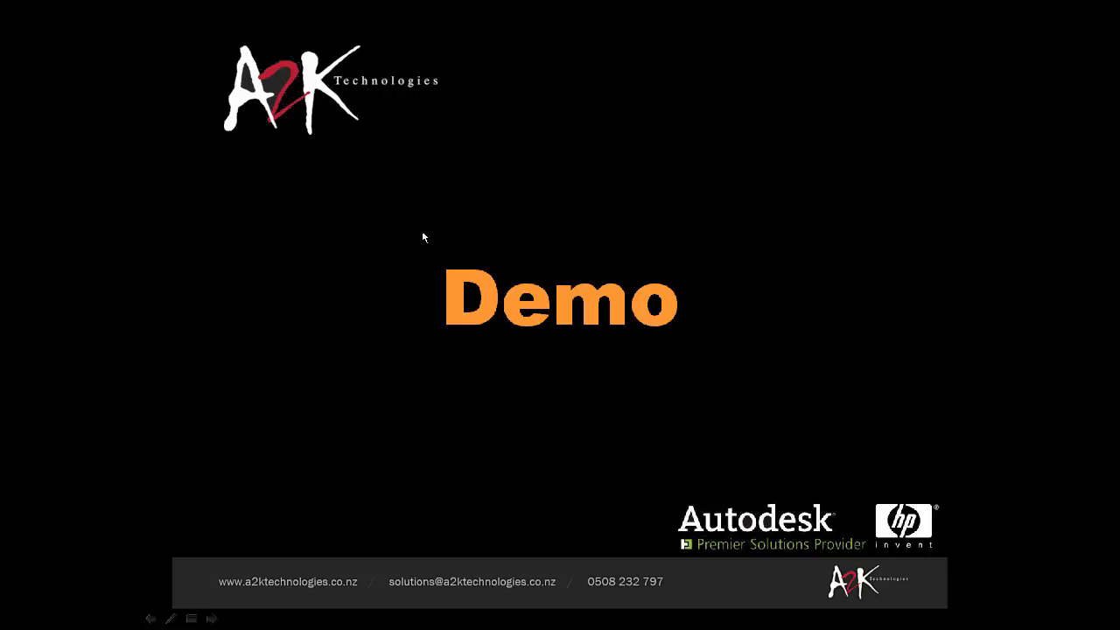
key(alt+Tab)
key(alt+Tab)
key(alt+Tab)
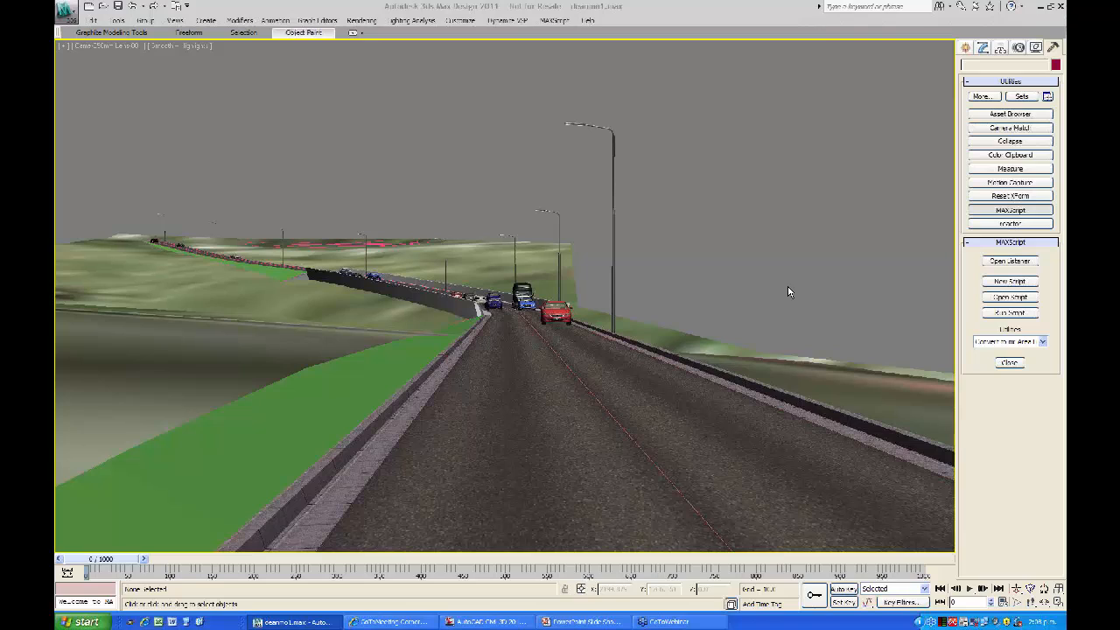
Step: Open the Dynamite VSP Civil Explorer and dock it on the left
click(505, 21)
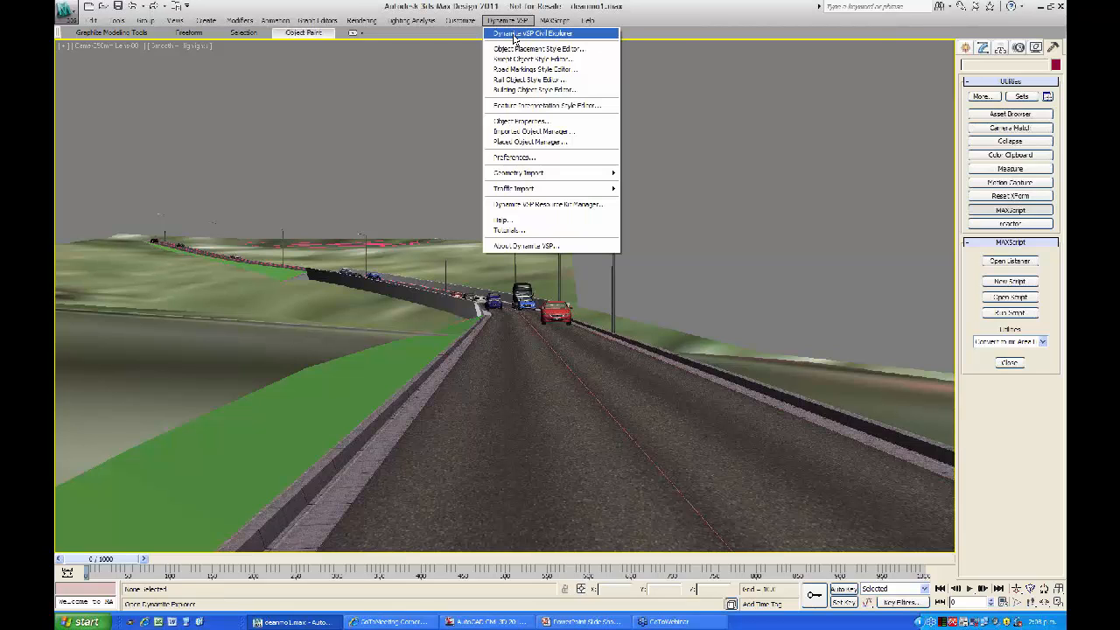
click(513, 35)
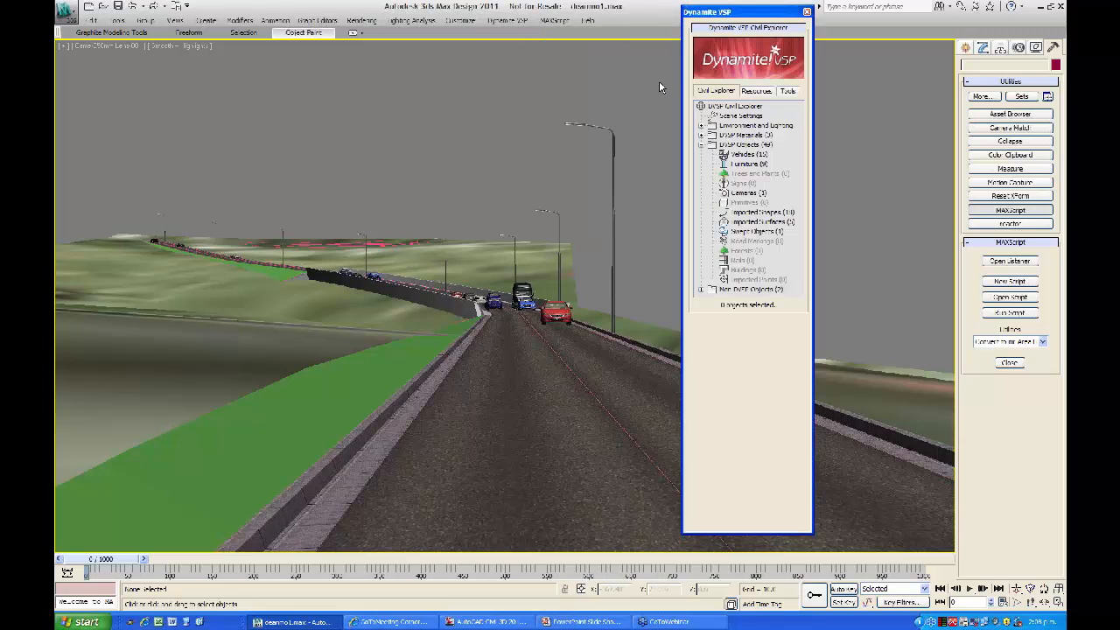
right_click(759, 16)
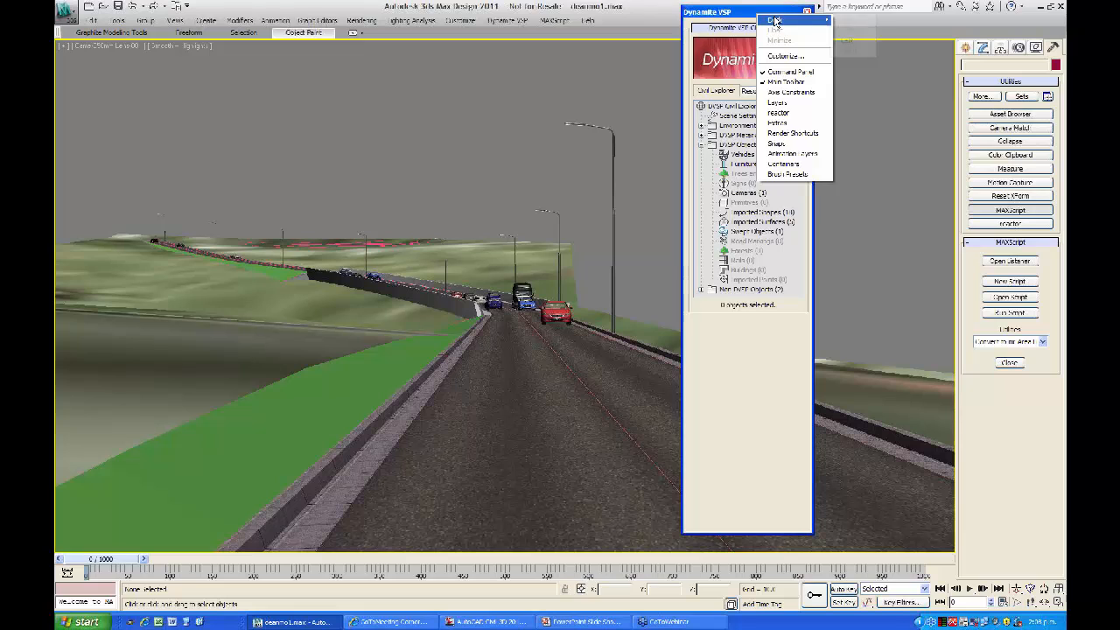
mouse_move(775, 20)
click(840, 41)
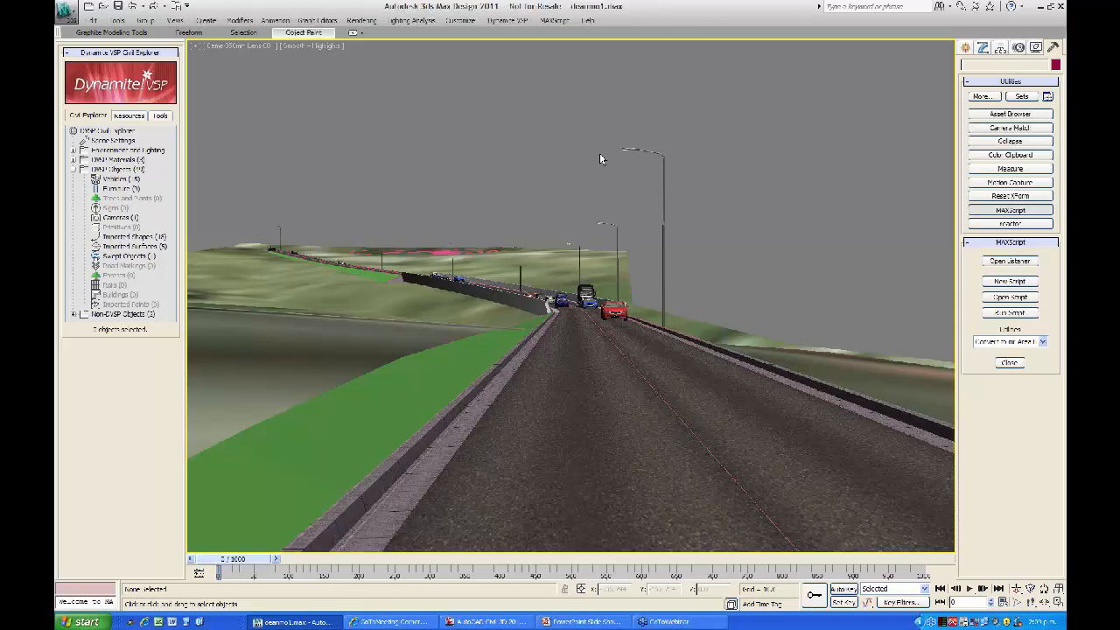
Step: Change the viewport from the camera view to an orthographic view of the whole terrain and road model
key(ctrl+s)
click(264, 50)
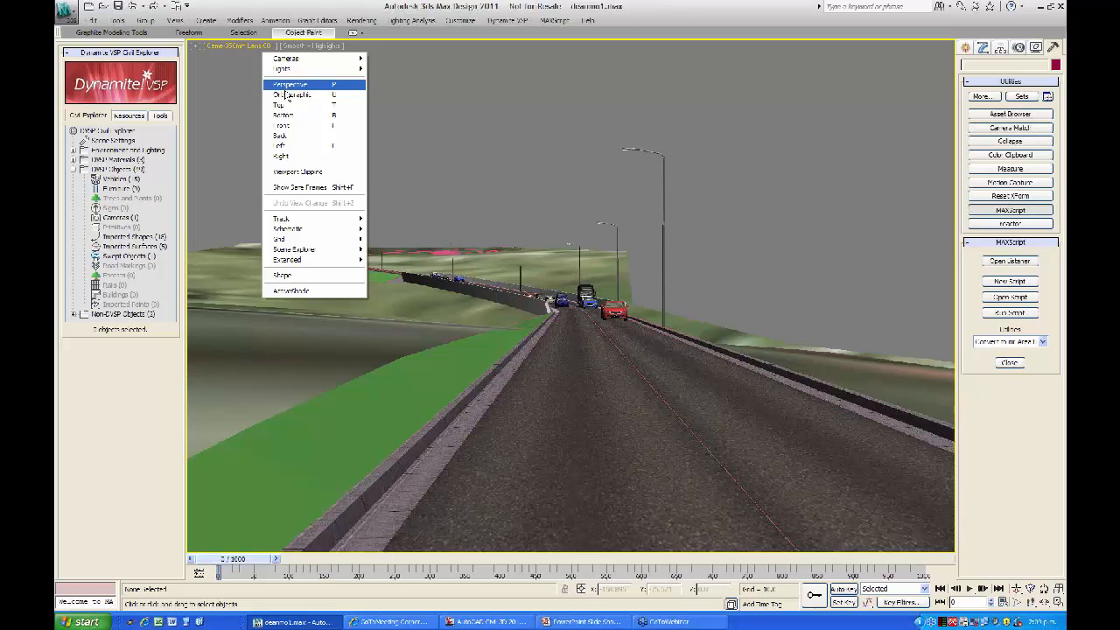
click(470, 188)
key(u)
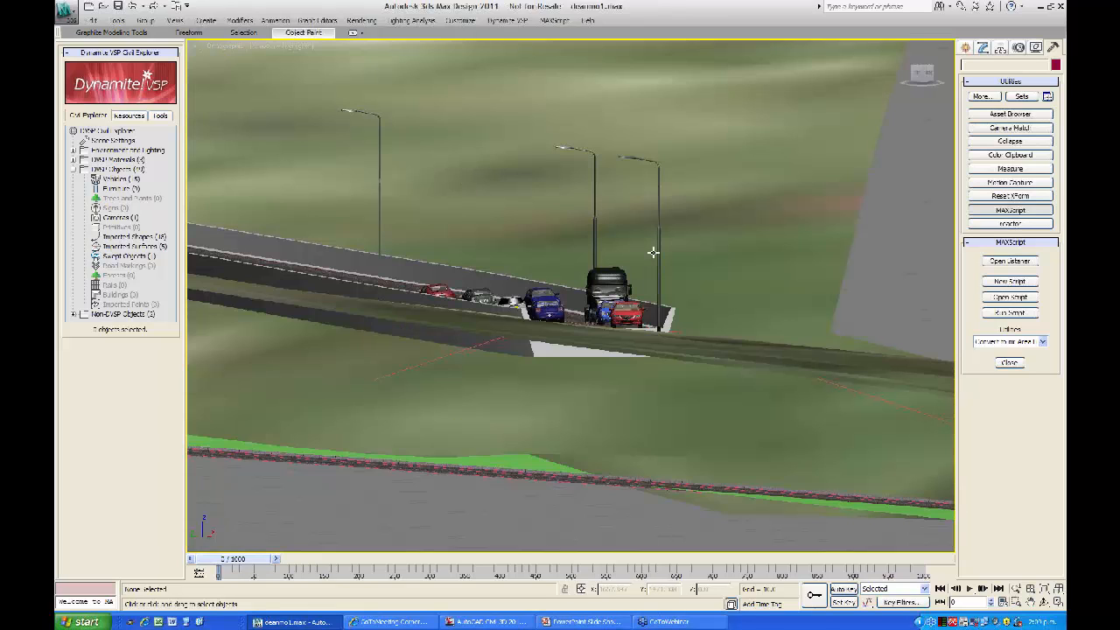
click(919, 80)
scroll(790, 150, down, 10)
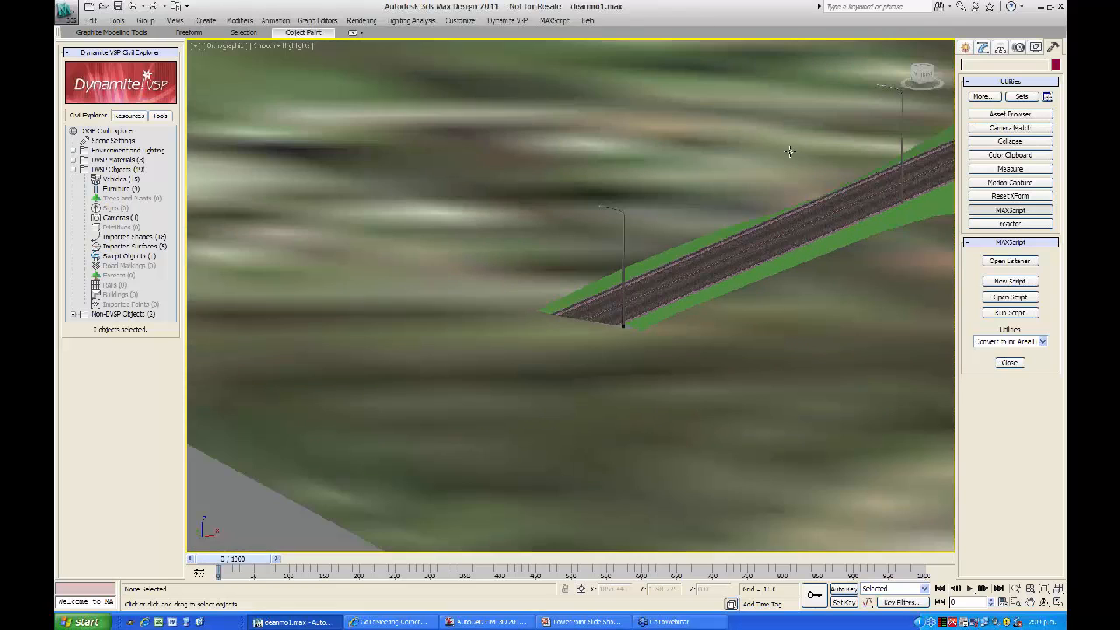
scroll(745, 129, down, 3)
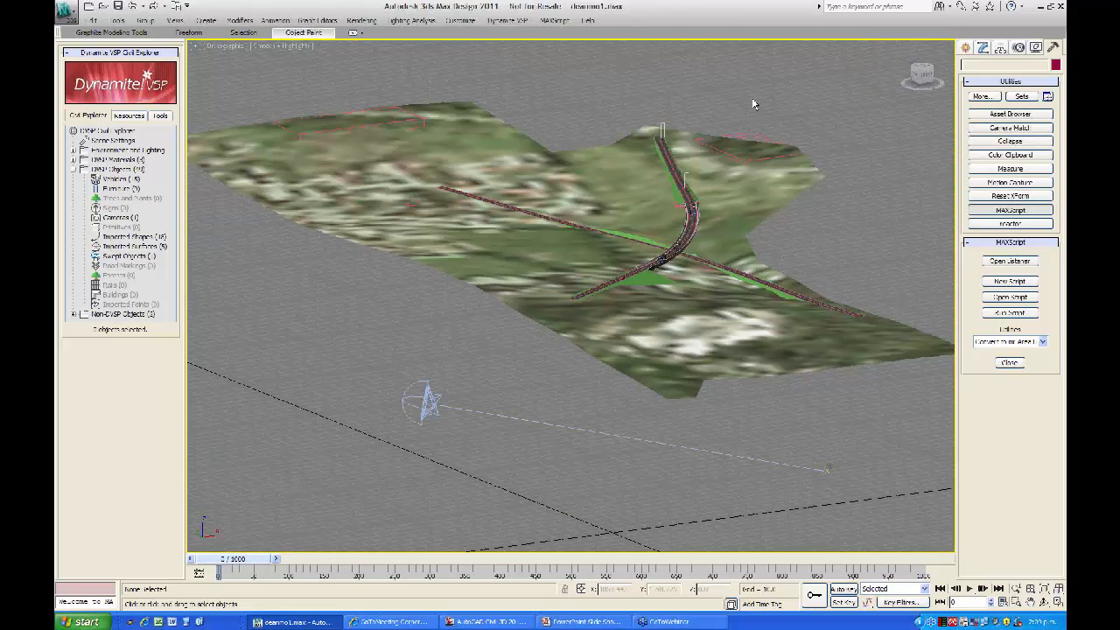
Step: Examine the curved road and its bridge approach up close in the terrain model
middle_drag(829, 248, 820, 270)
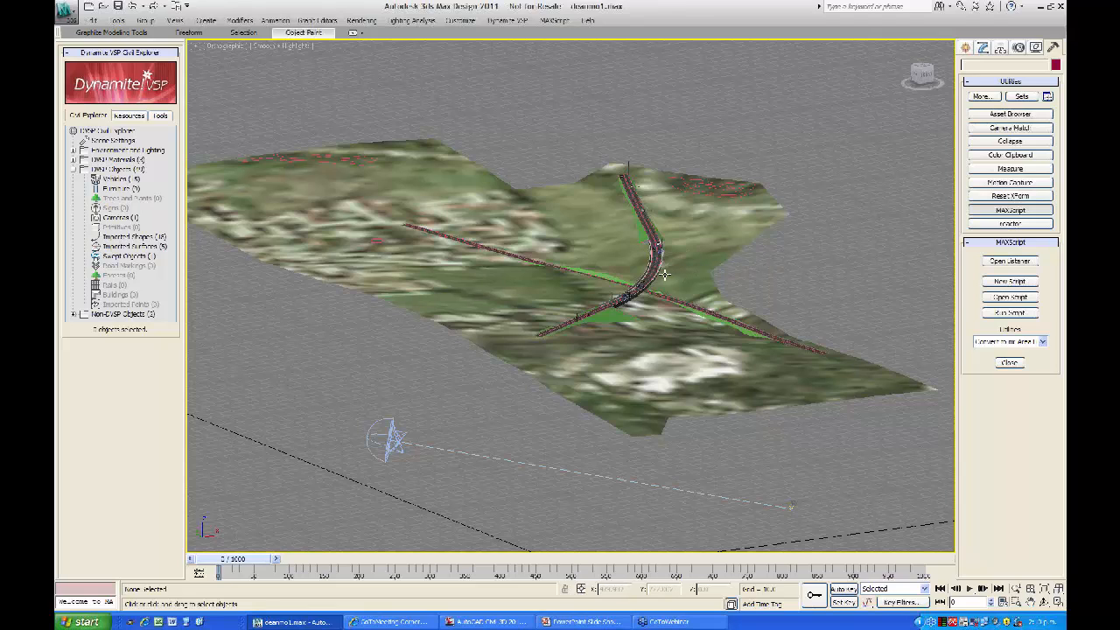
scroll(669, 275, up, 5)
middle_drag(686, 272, 592, 270)
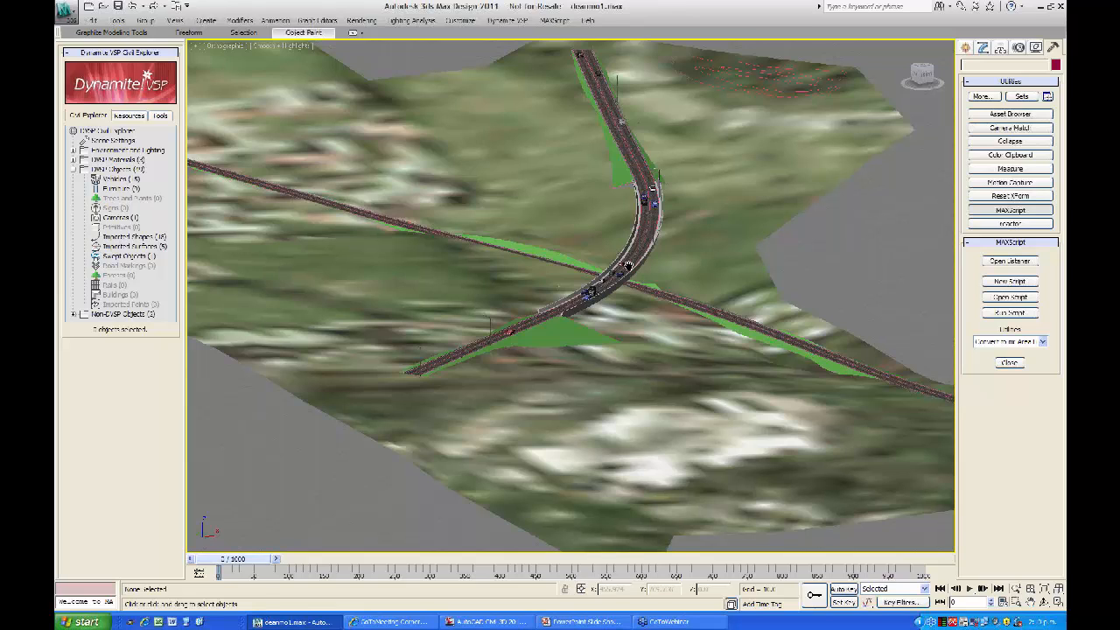
middle_drag(664, 259, 743, 251)
scroll(654, 293, up, 4)
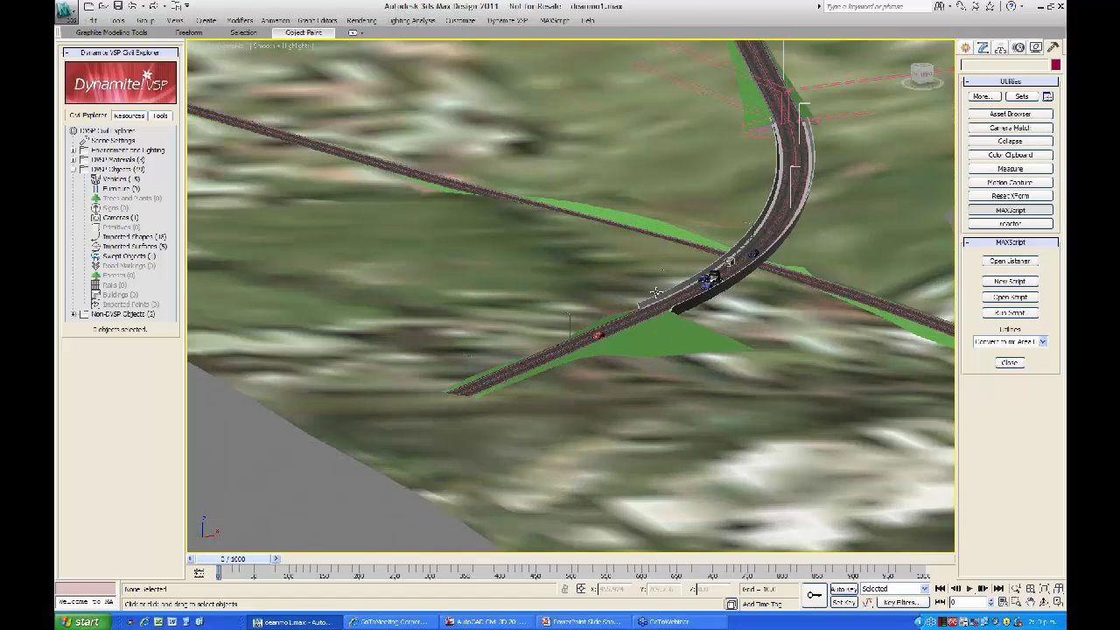
scroll(642, 319, up, 2)
scroll(641, 318, up, 3)
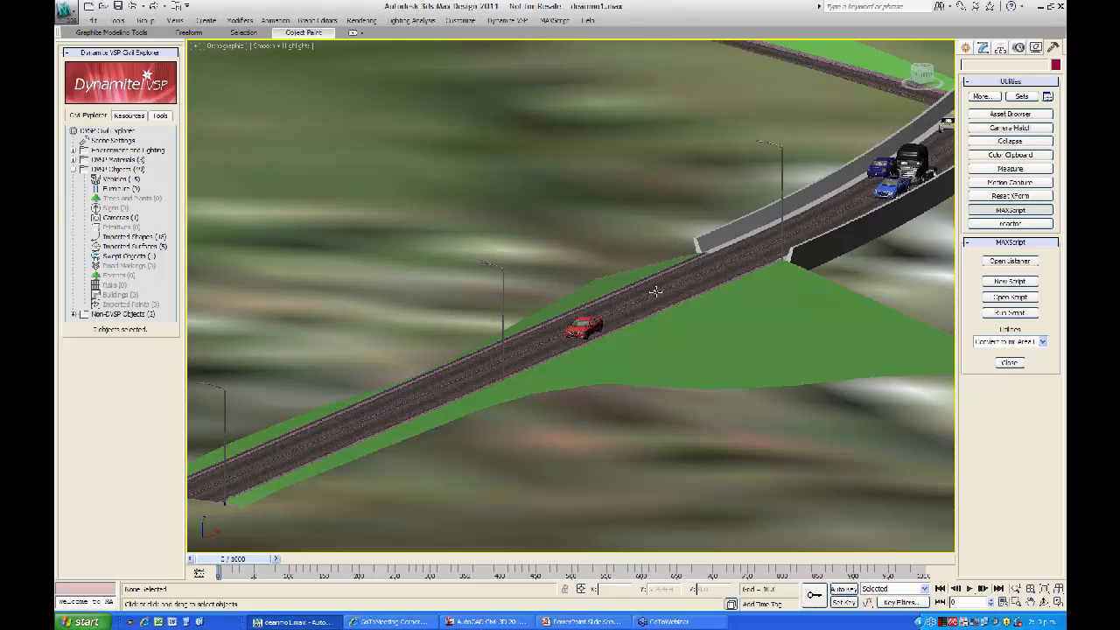
middle_drag(656, 291, 612, 300)
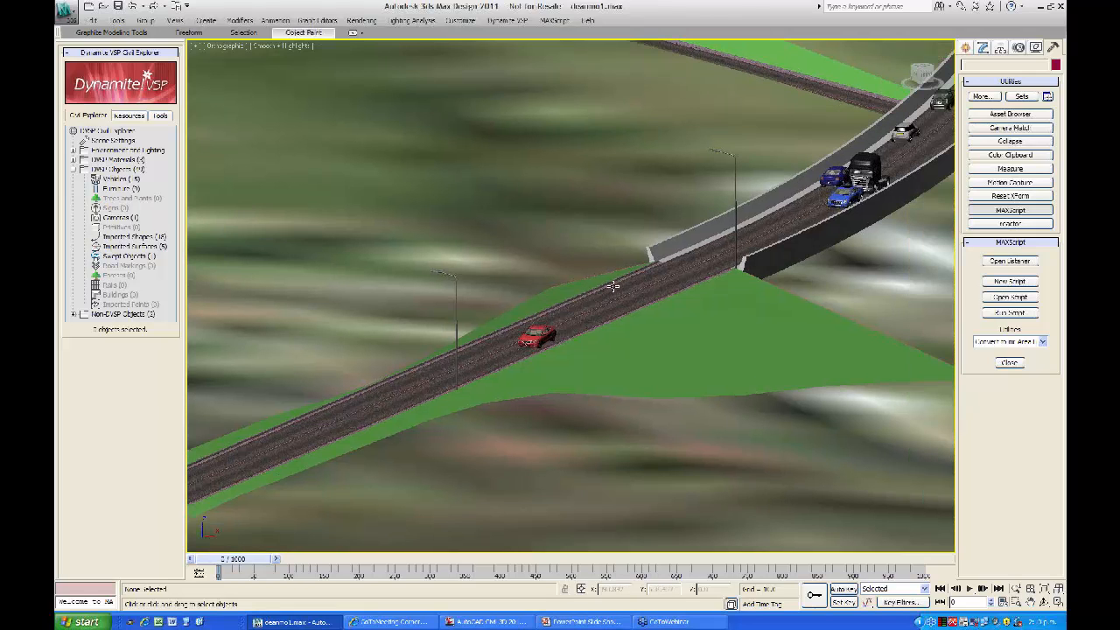
Step: Open the Road Markings Style Editor and move it clear of the road in the viewport
click(512, 27)
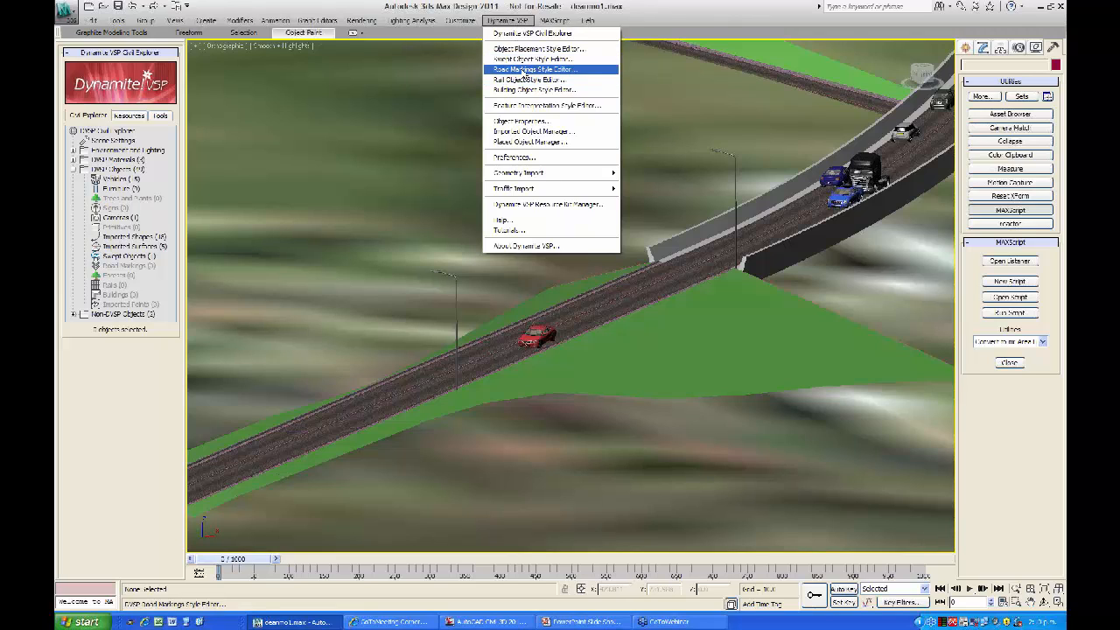
click(523, 71)
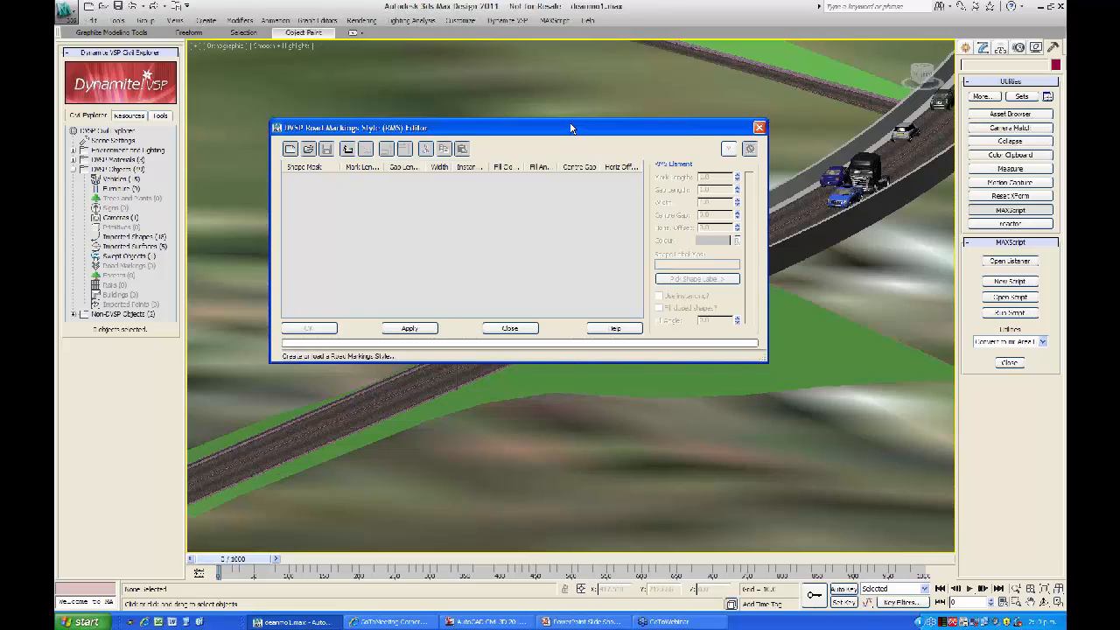
drag(572, 125, 436, 40)
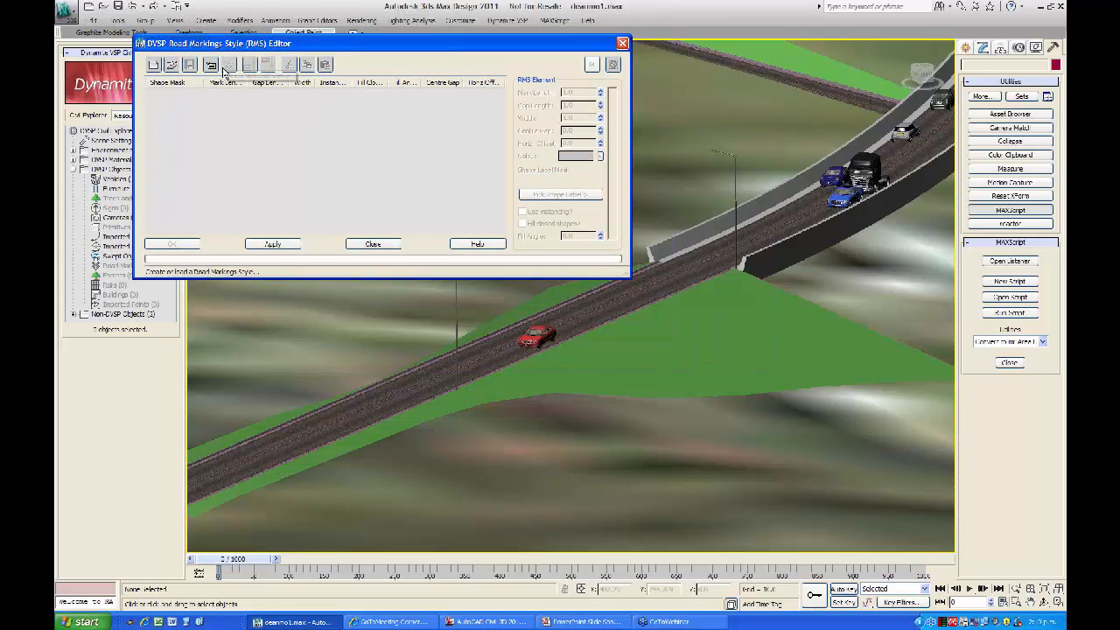
Step: Add a new marking element to the empty road markings style
click(212, 66)
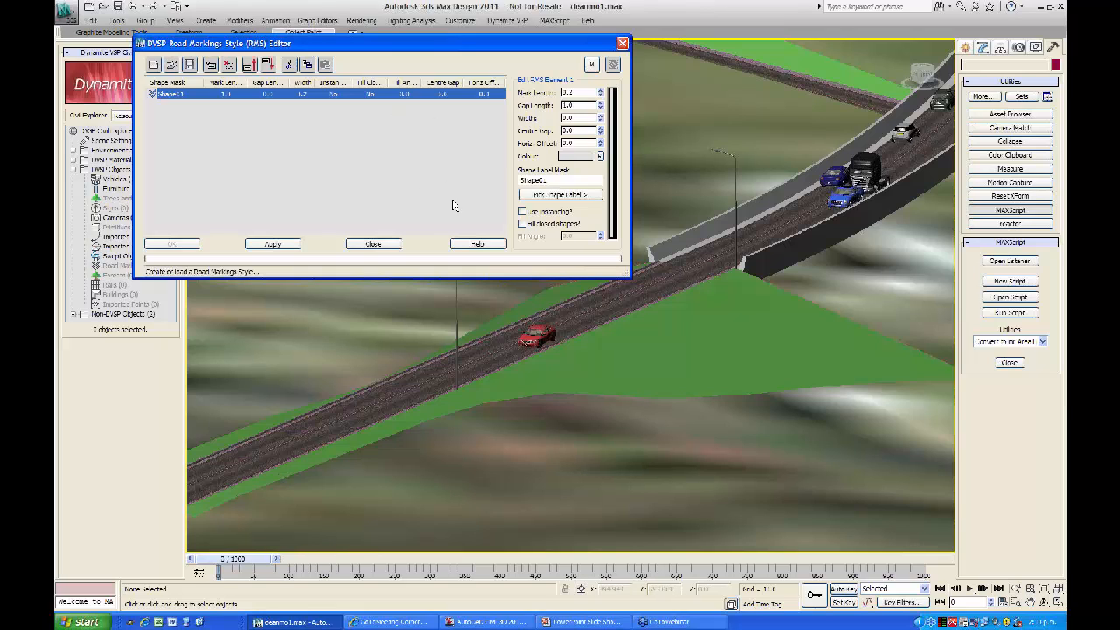
drag(478, 47, 431, 56)
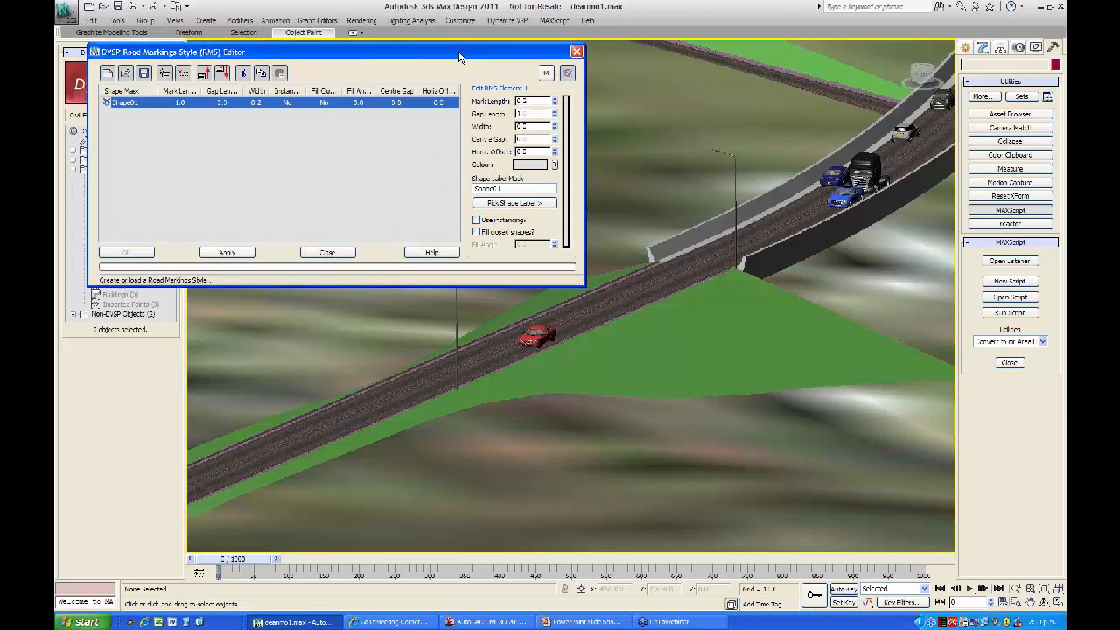
click(165, 76)
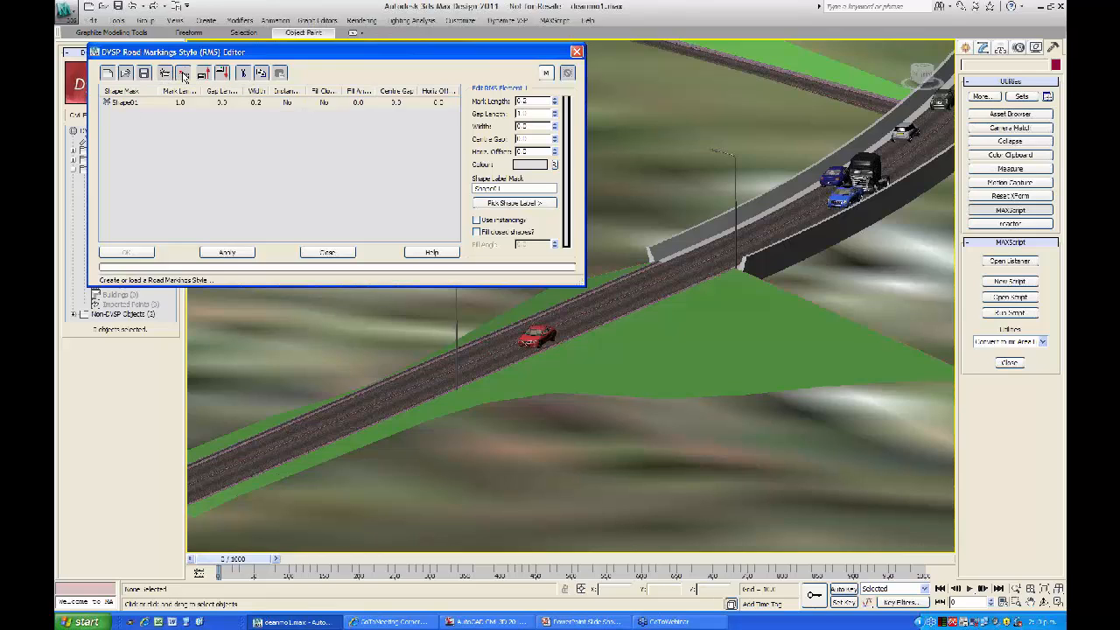
Step: Load the Australasia.rms road marking style into the editor
click(126, 75)
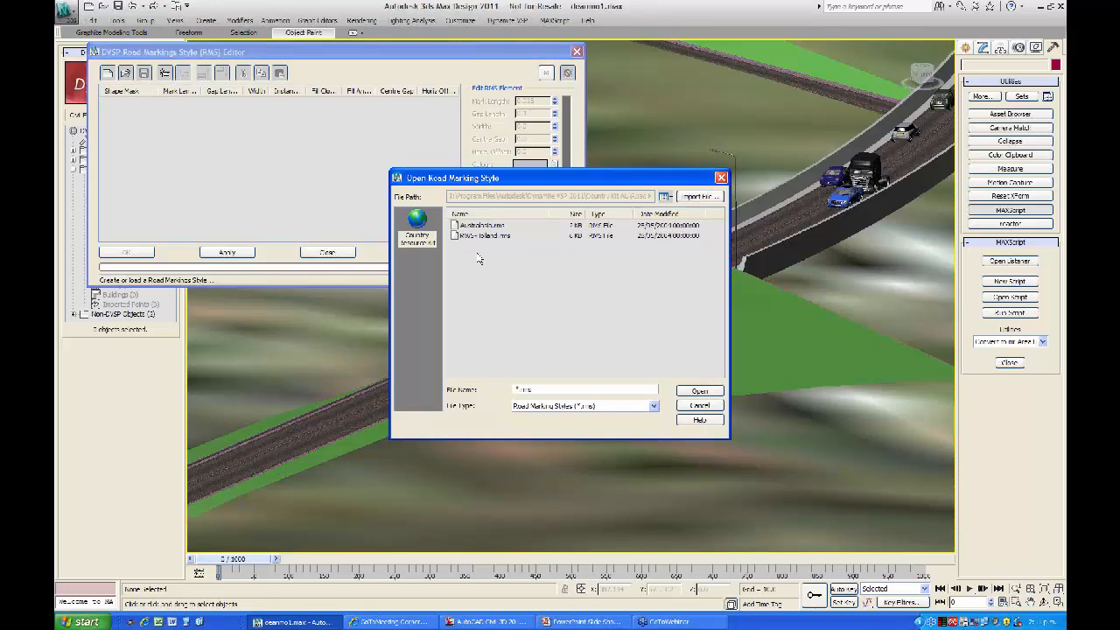
click(479, 226)
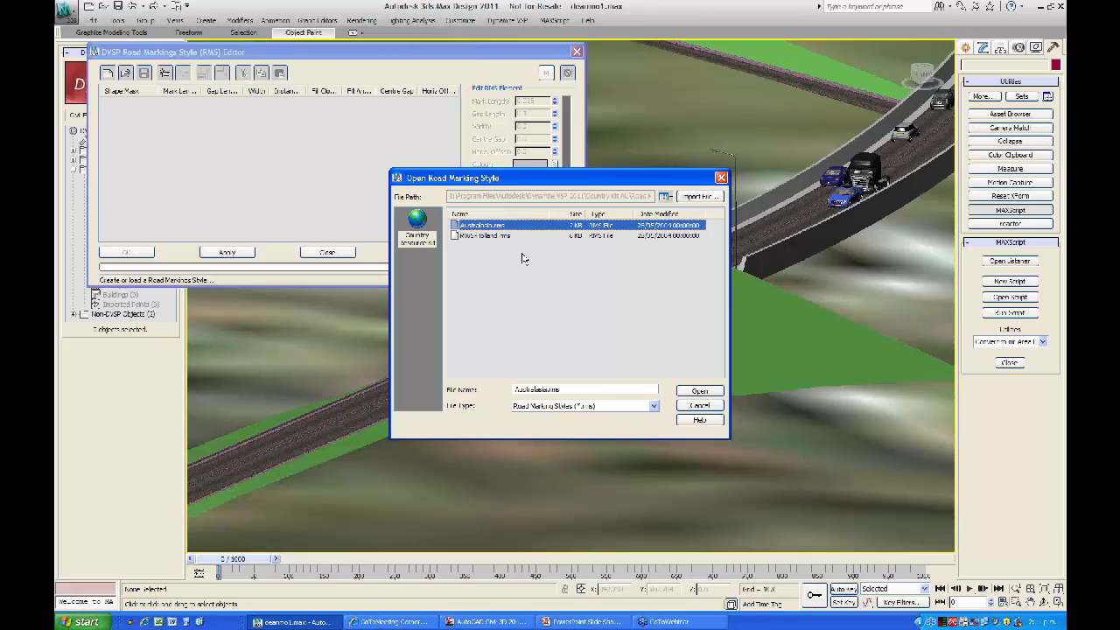
click(705, 394)
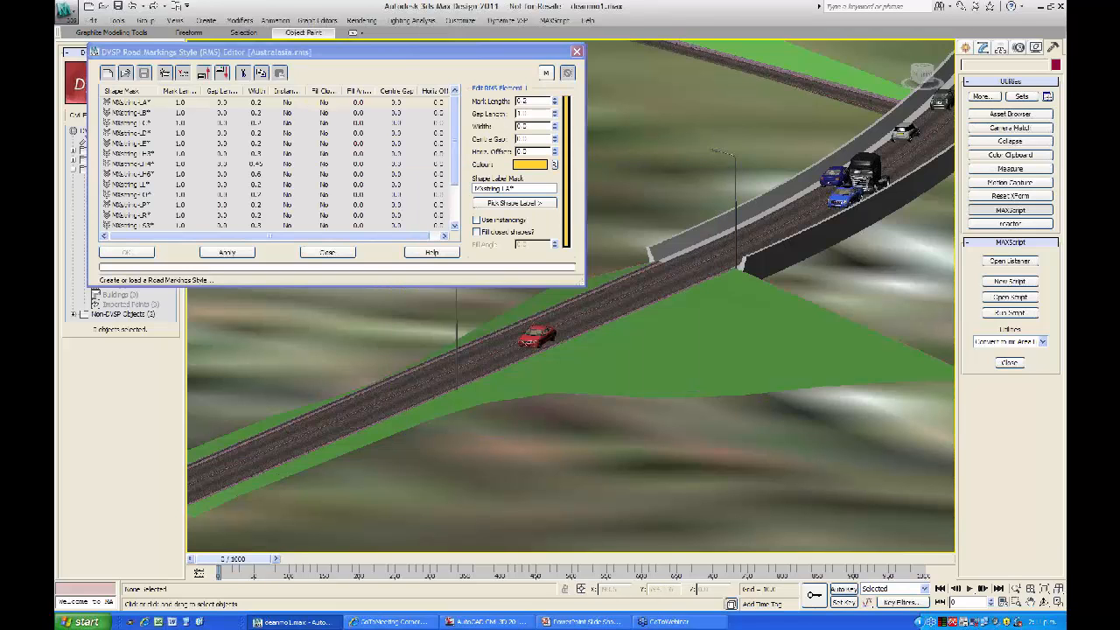
mouse_move(456, 157)
mouse_down()
mouse_move(458, 203)
mouse_move(454, 164)
mouse_up()
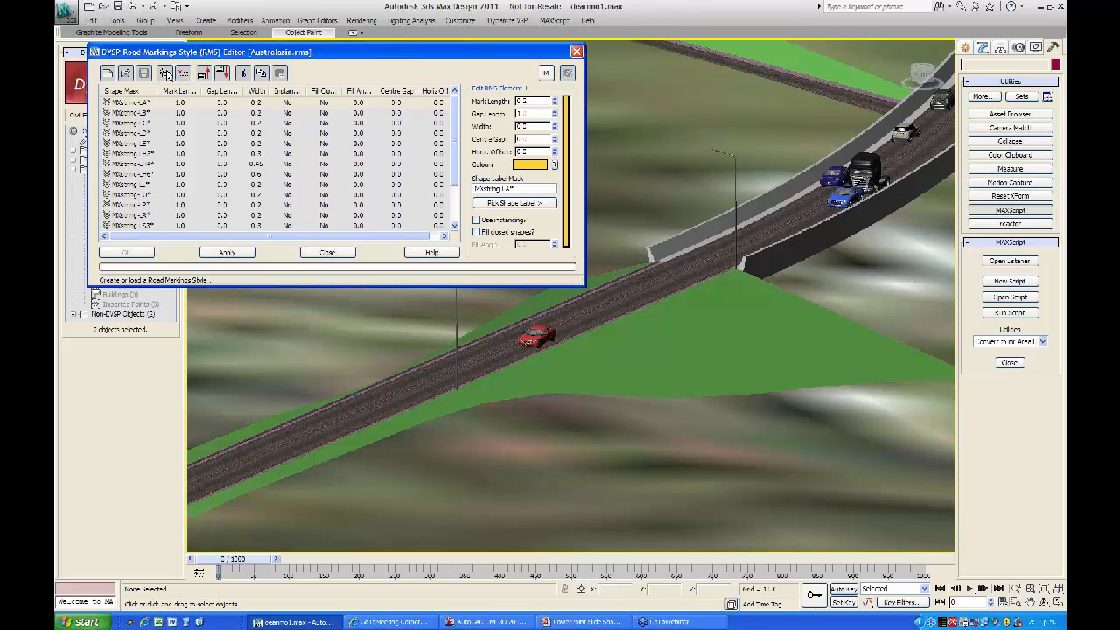
Step: Duplicate the first MXstring-LA* element in the Australasia style by copying and pasting it
click(123, 102)
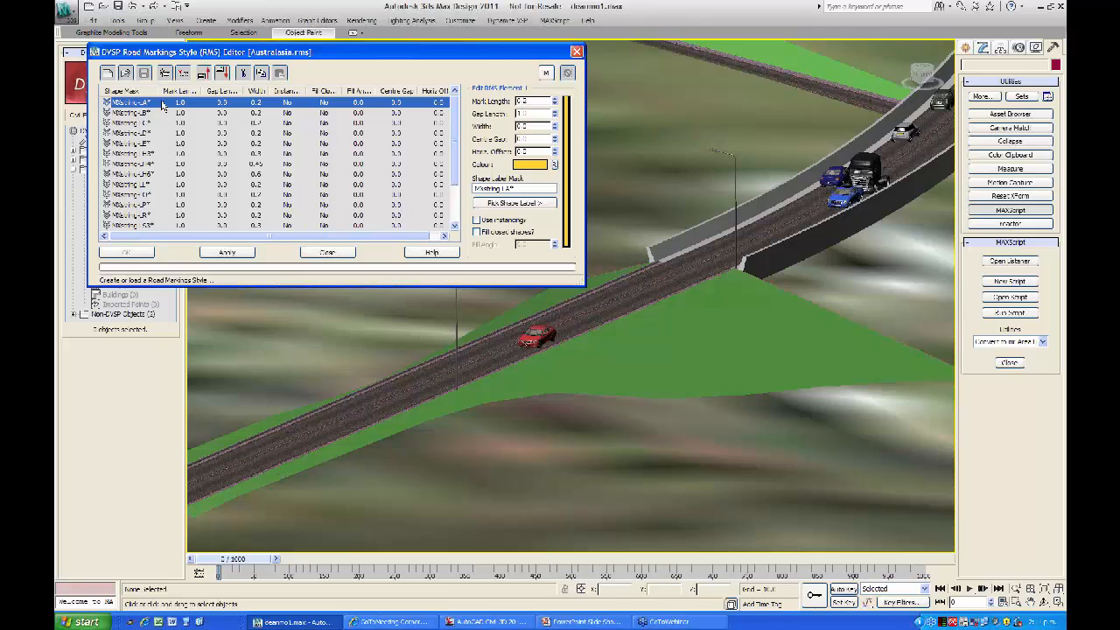
click(262, 75)
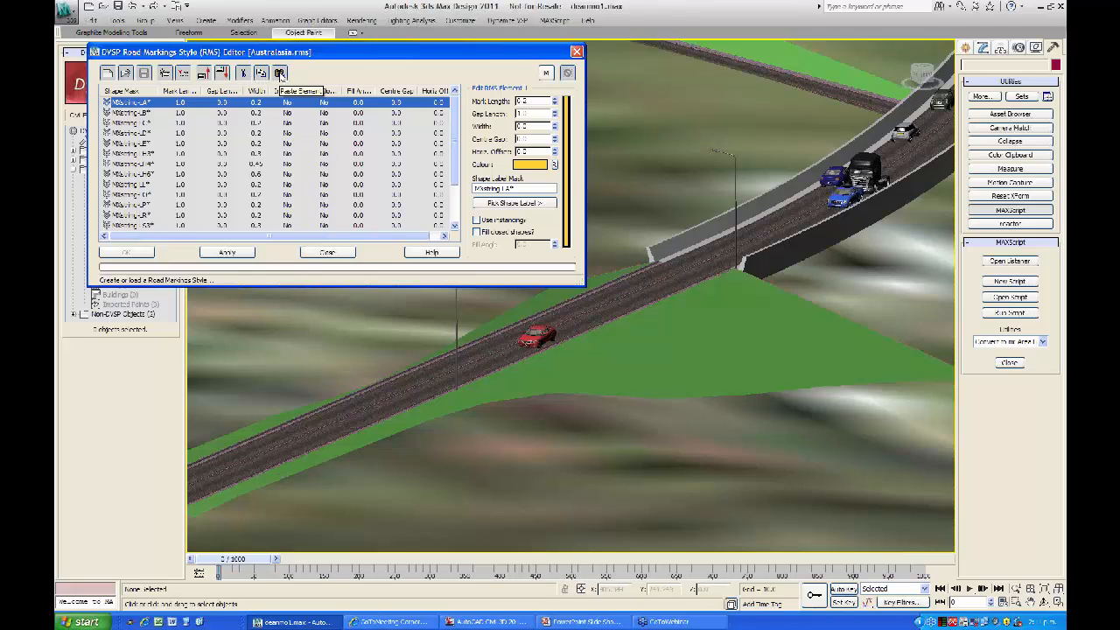
click(280, 73)
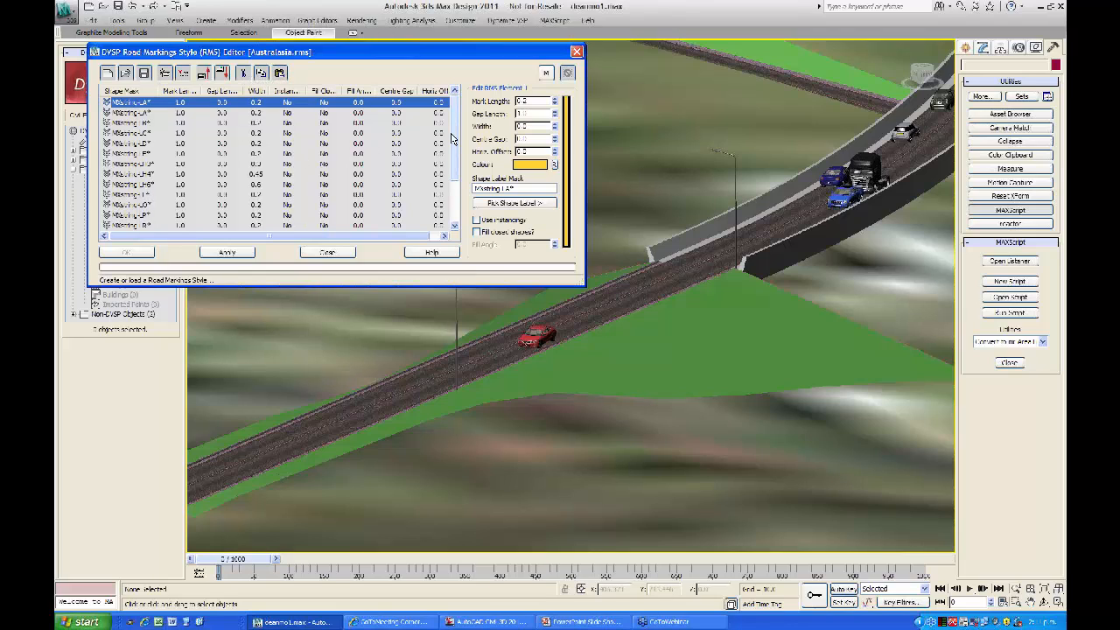
scroll(454, 135, down, 2)
scroll(454, 200, up, 2)
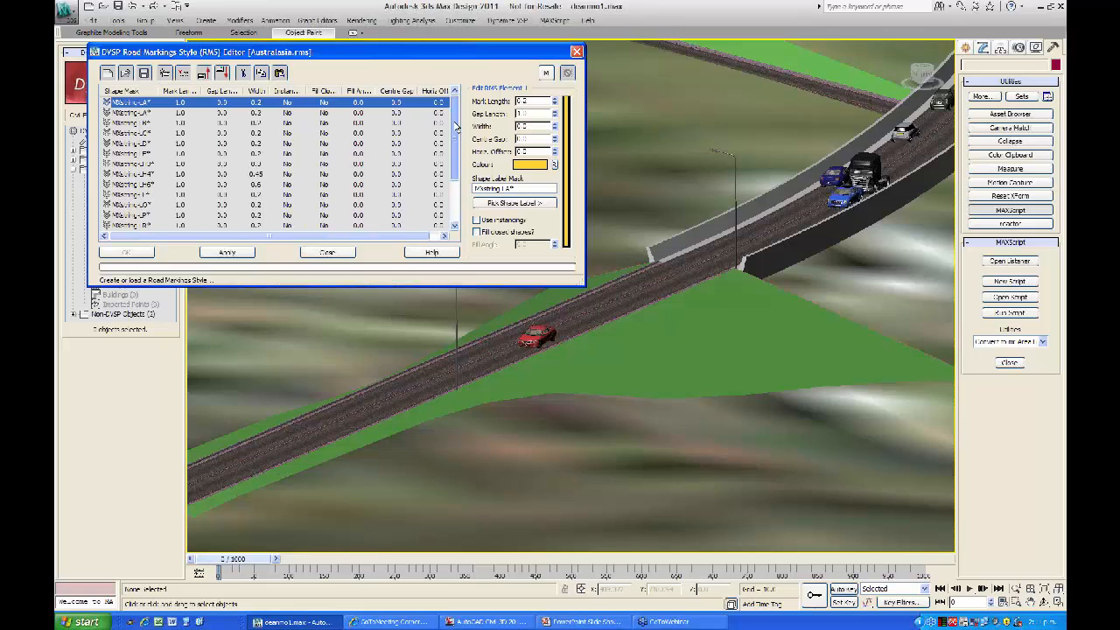
Step: Set the first MXstring-LA* element's shape label mask by picking the feature line along the middle of the bridge approach road
click(137, 102)
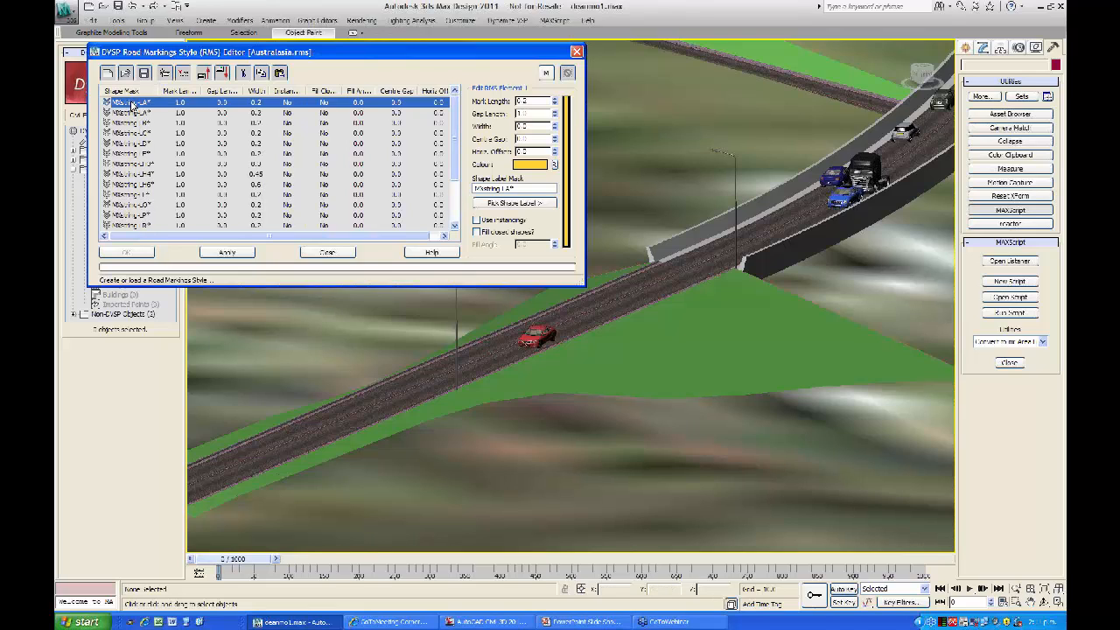
click(505, 205)
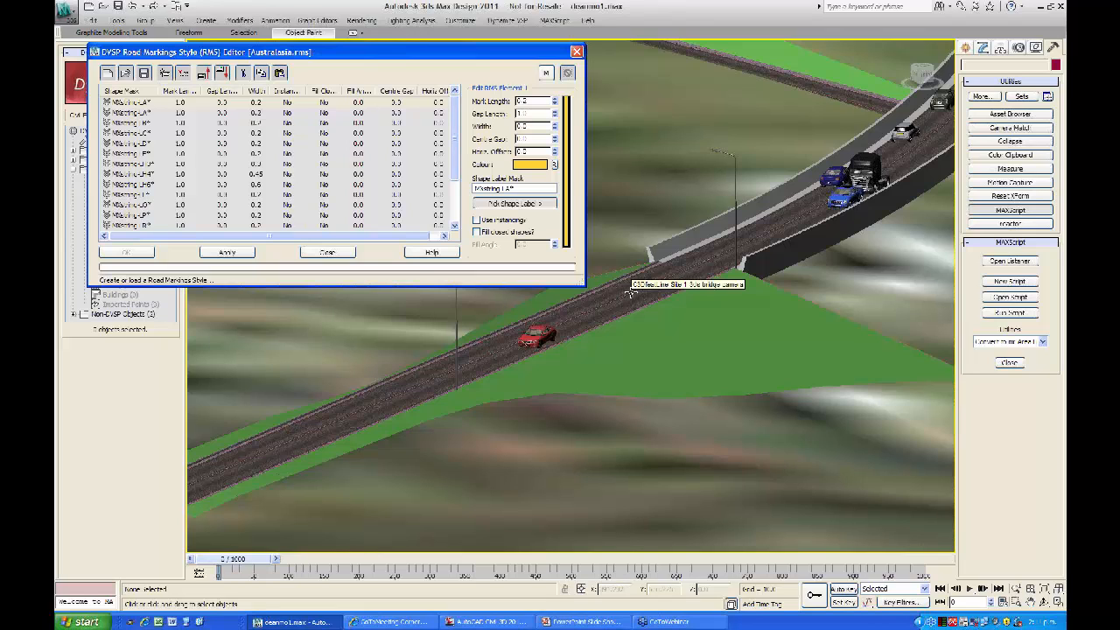
middle_drag(630, 293, 567, 324)
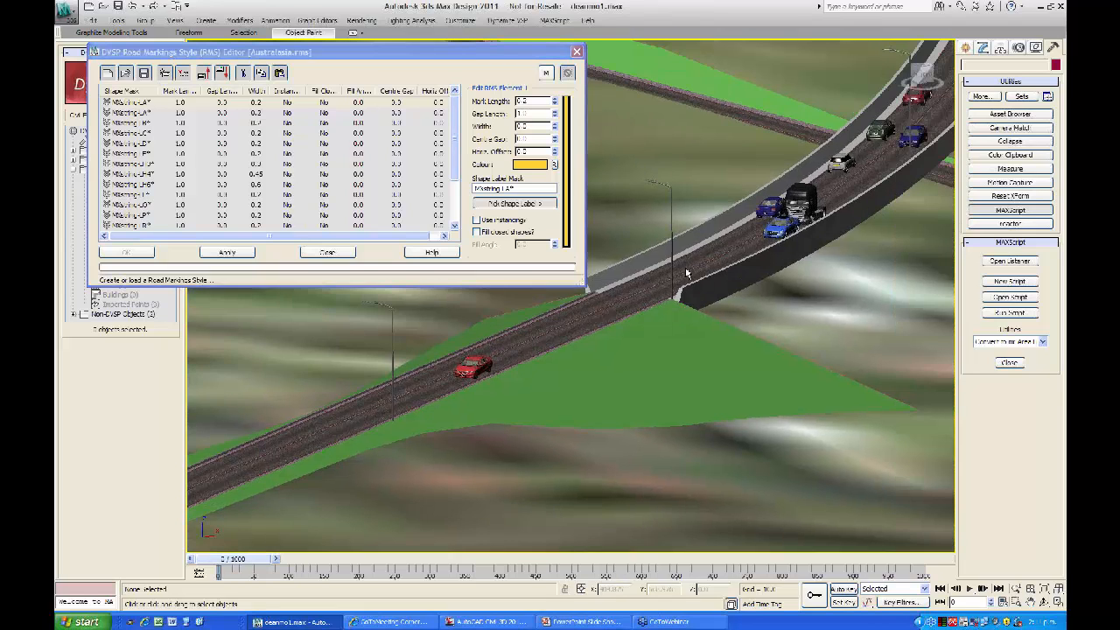
middle_drag(647, 280, 814, 155)
scroll(501, 302, up, 4)
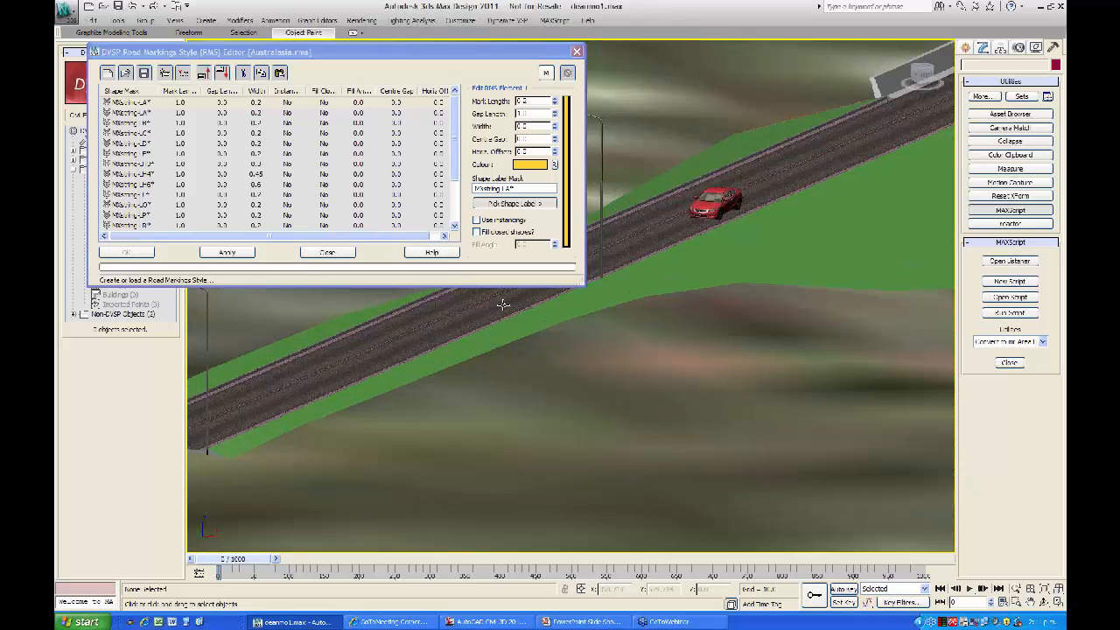
middle_drag(496, 315, 626, 400)
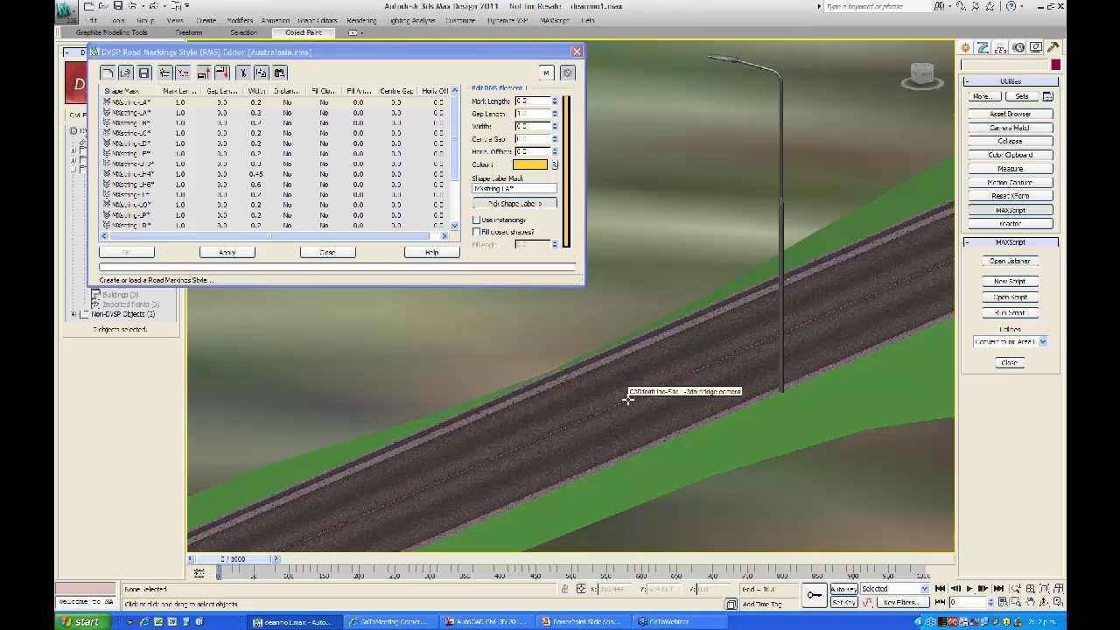
click(627, 399)
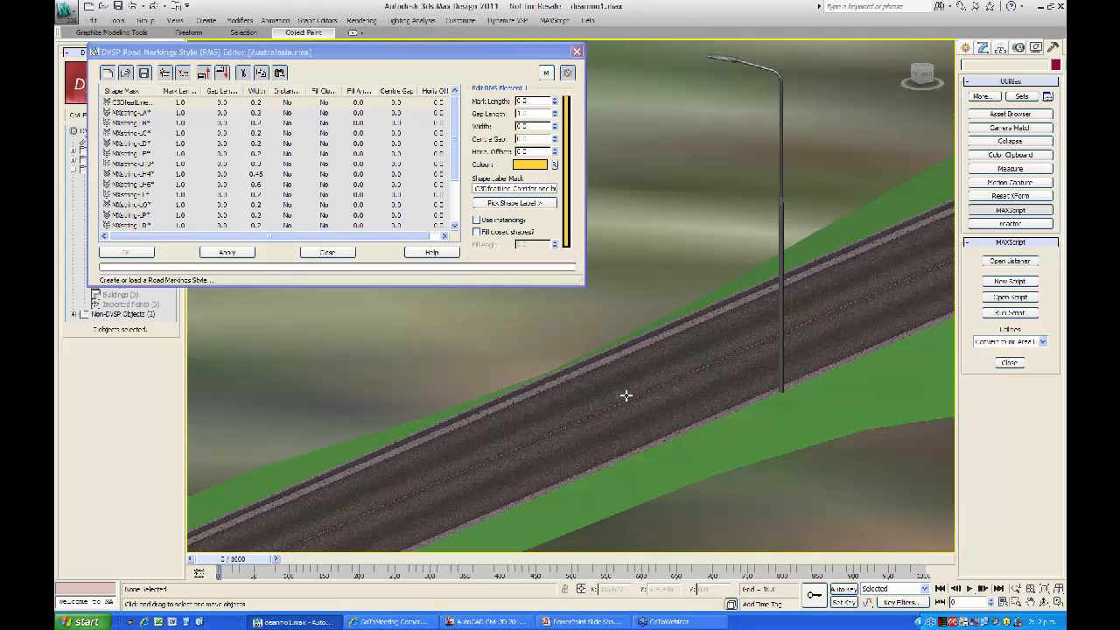
Step: Set the first feature-line element's mark length to 5.0 and gap length to 7.0, keeping width 0.2, and apply the markings
scroll(627, 390, down, 2)
middle_drag(622, 372, 598, 434)
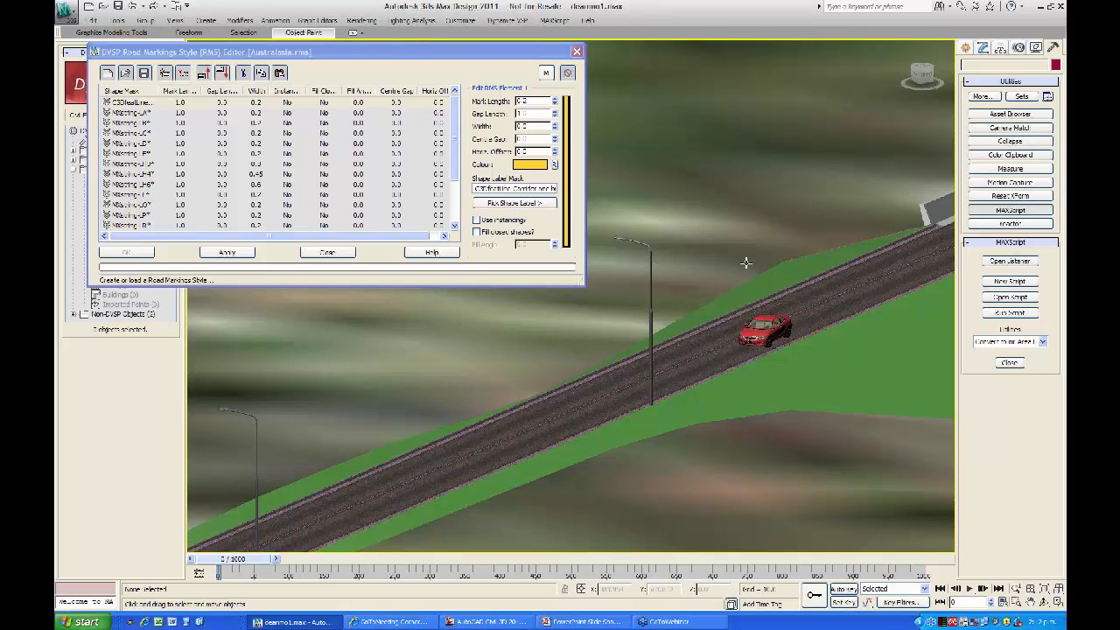
scroll(751, 249, down, 5)
middle_drag(752, 247, 622, 345)
middle_drag(794, 270, 693, 329)
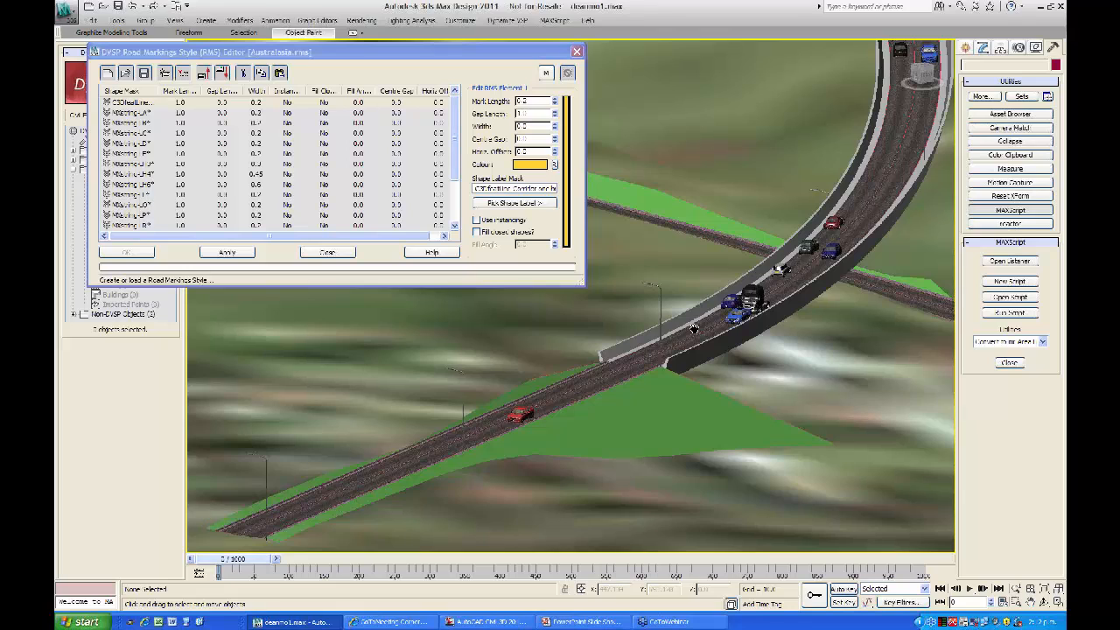
middle_drag(910, 115, 741, 193)
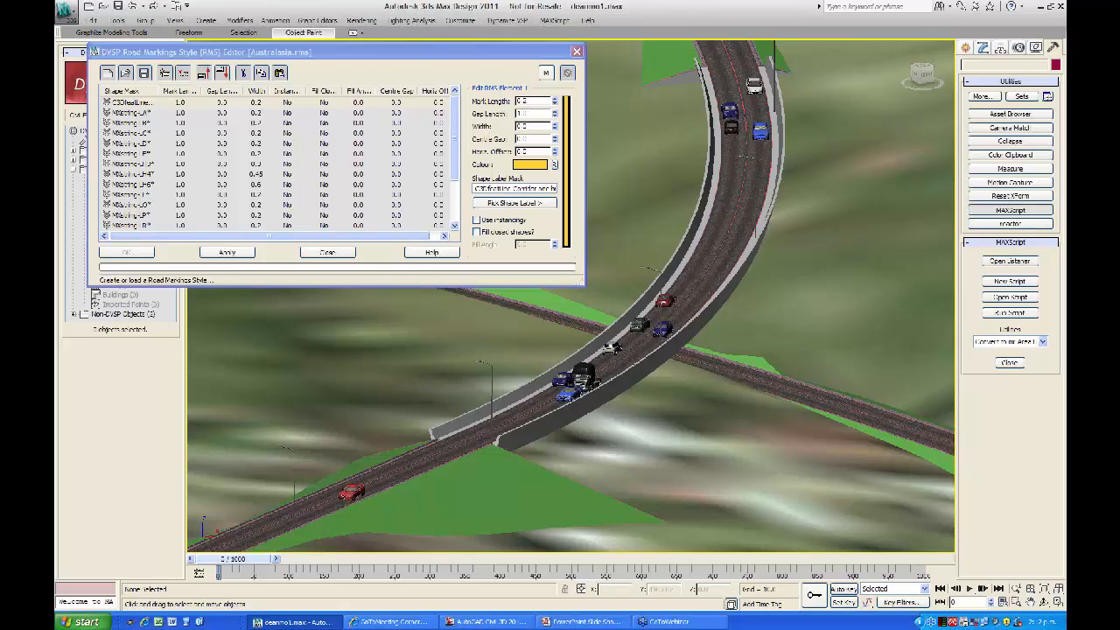
click(555, 129)
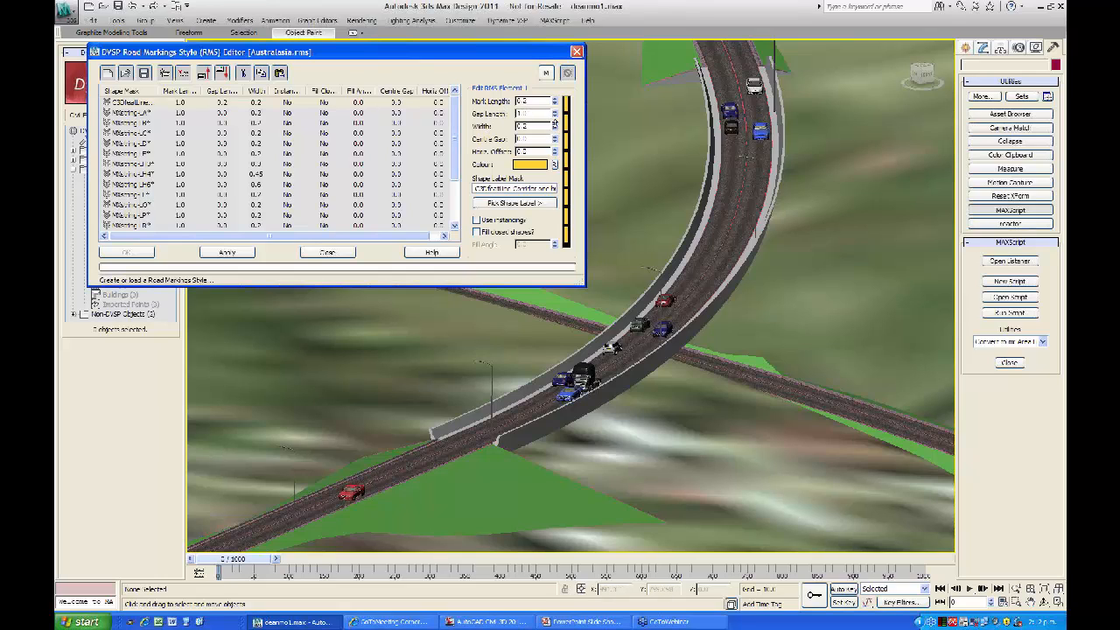
click(555, 123)
drag(555, 122, 554, 119)
double_click(517, 128)
double_click(520, 113)
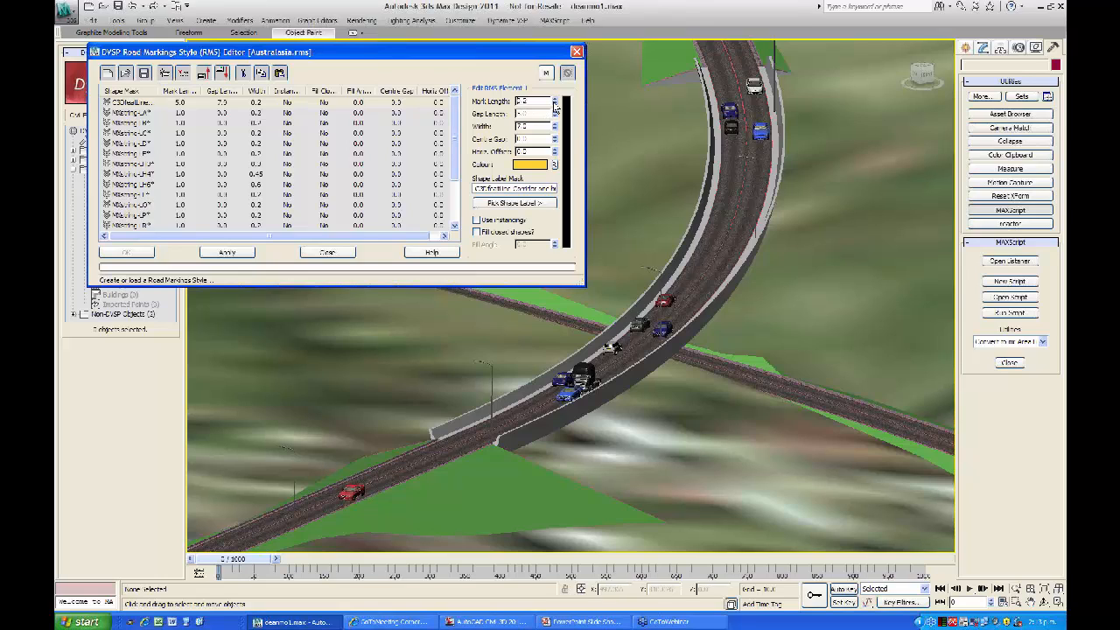
drag(554, 106, 554, 101)
click(228, 253)
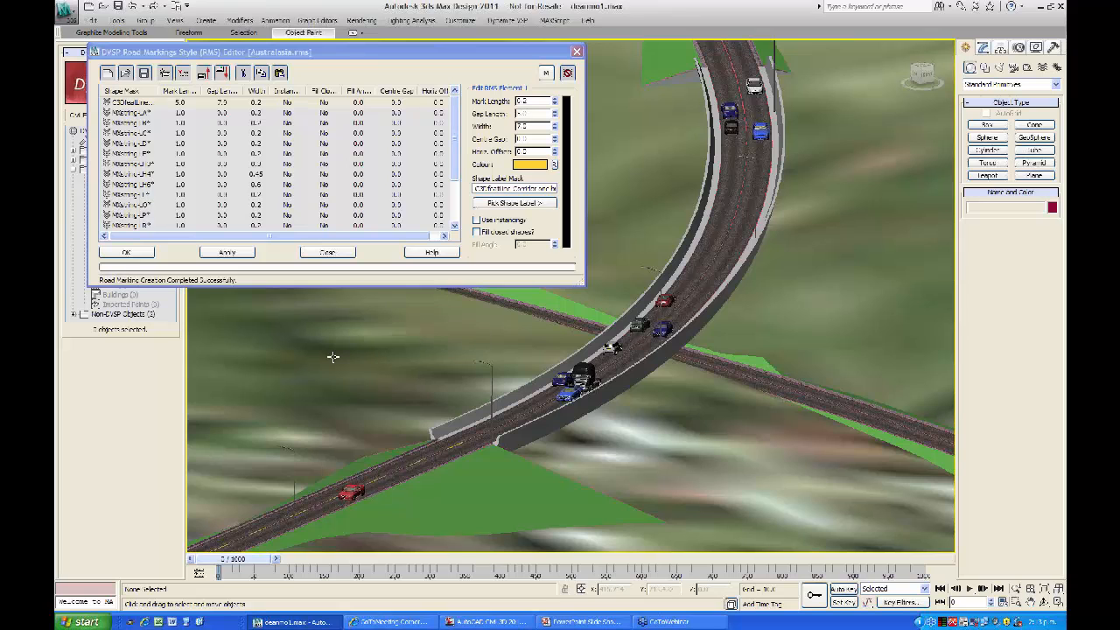
Step: Examine the dashed centre-line markings along the approach road up to the start of the bridge
middle_drag(370, 358, 580, 283)
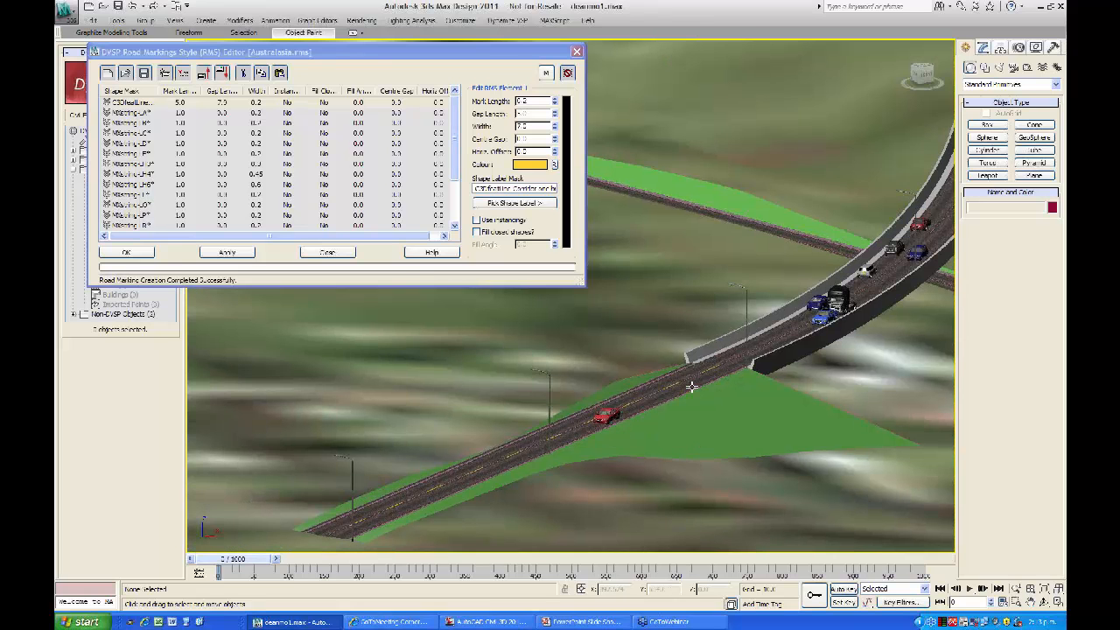
scroll(691, 386, up, 2)
scroll(691, 386, up, 2)
middle_drag(612, 368, 487, 323)
middle_drag(682, 399, 458, 267)
scroll(630, 387, up, 2)
scroll(630, 387, up, 2)
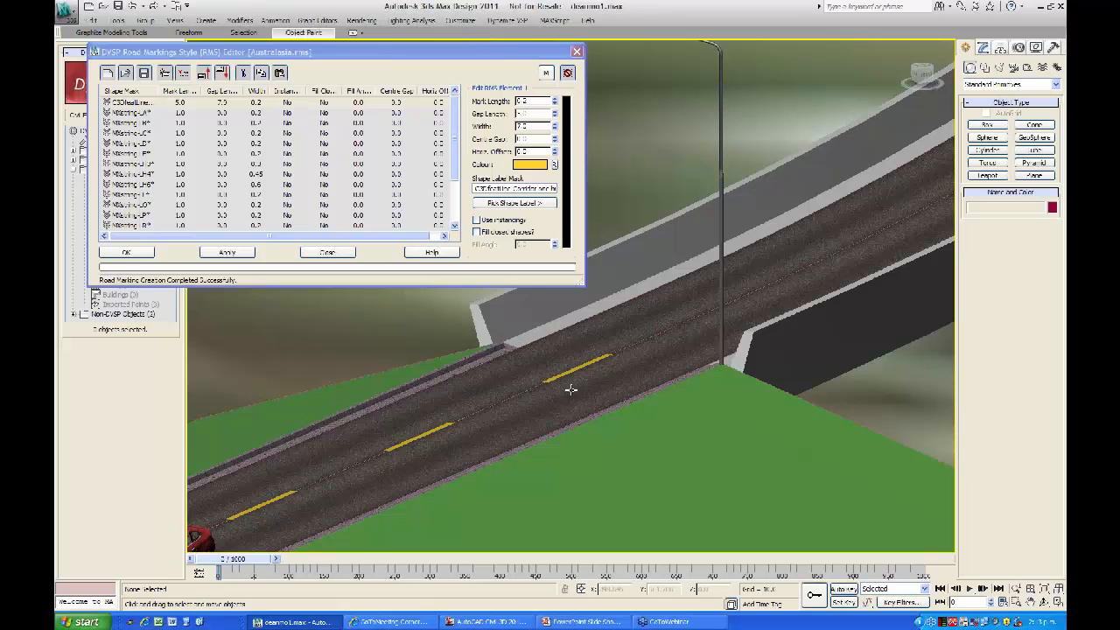
scroll(575, 401, down, 3)
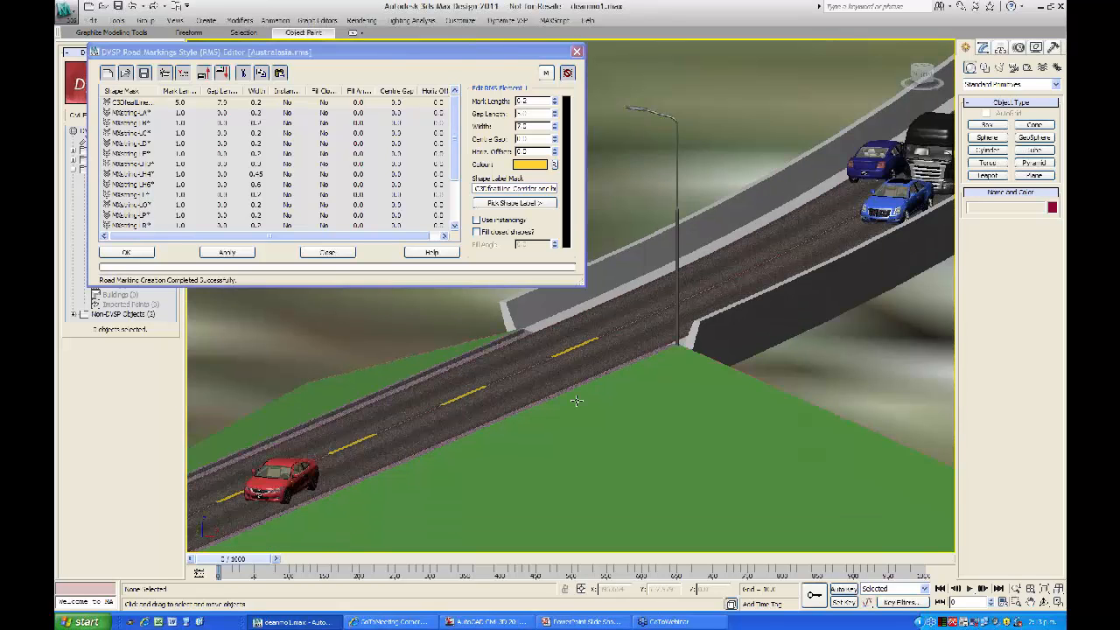
Step: Duplicate the first feature-line element, assign the copy to the feature line along the middle of the bridge, and apply the markings
middle_drag(575, 400, 538, 423)
alt+middle_drag(606, 354, 477, 409)
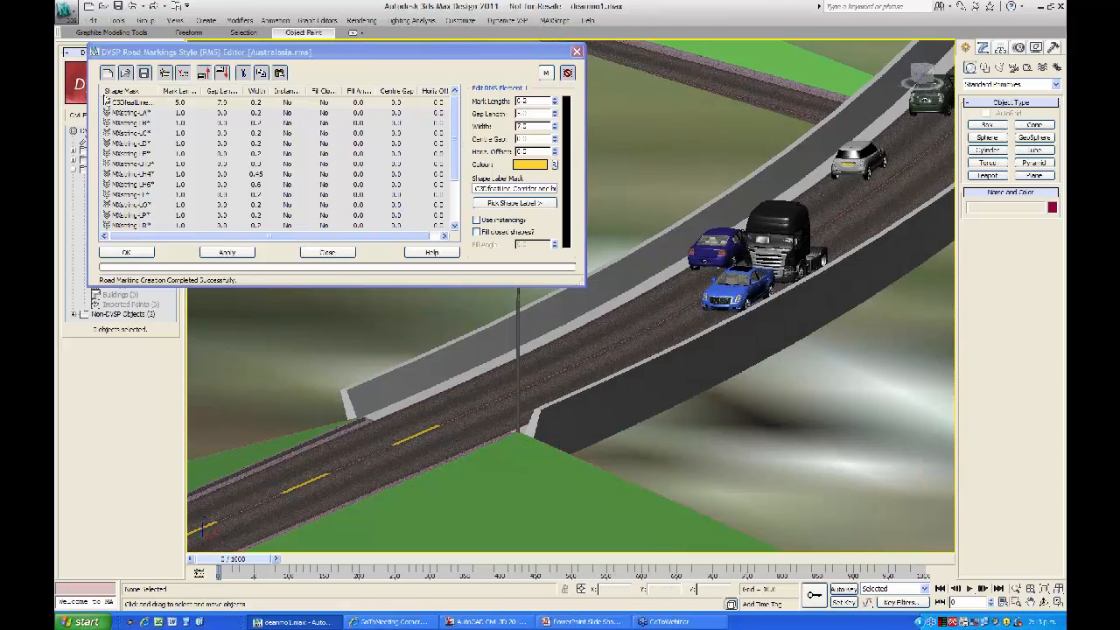
click(131, 102)
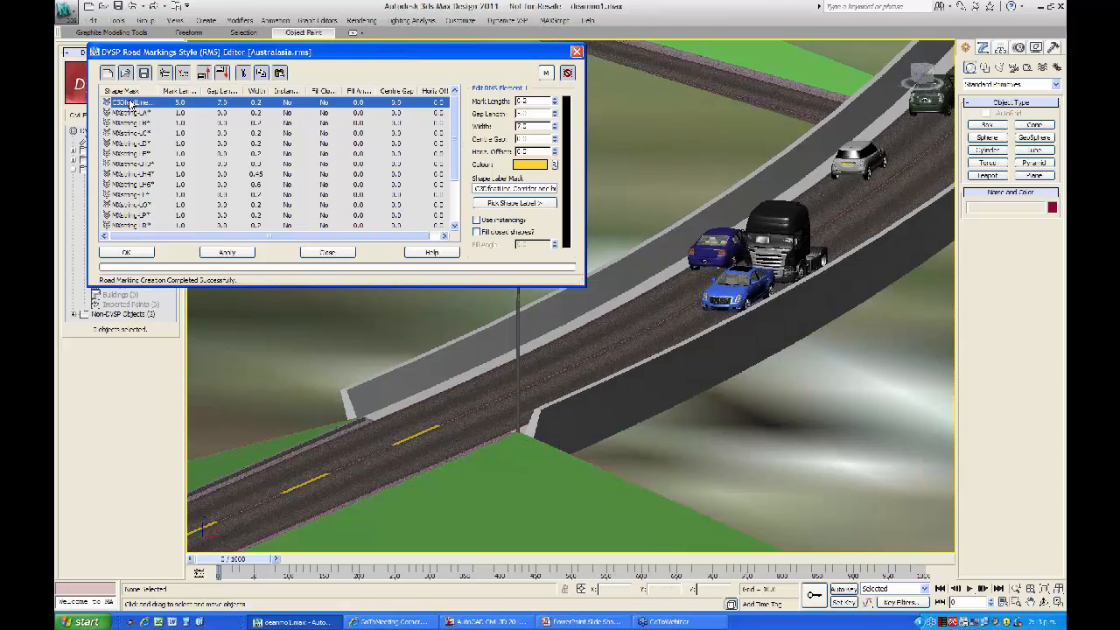
click(263, 73)
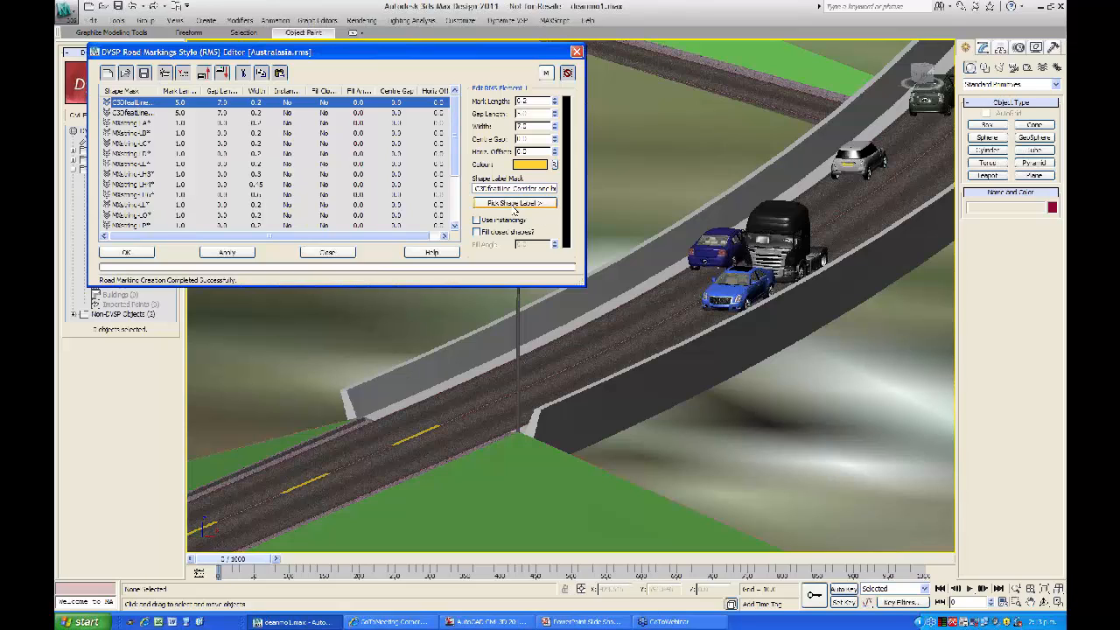
click(516, 207)
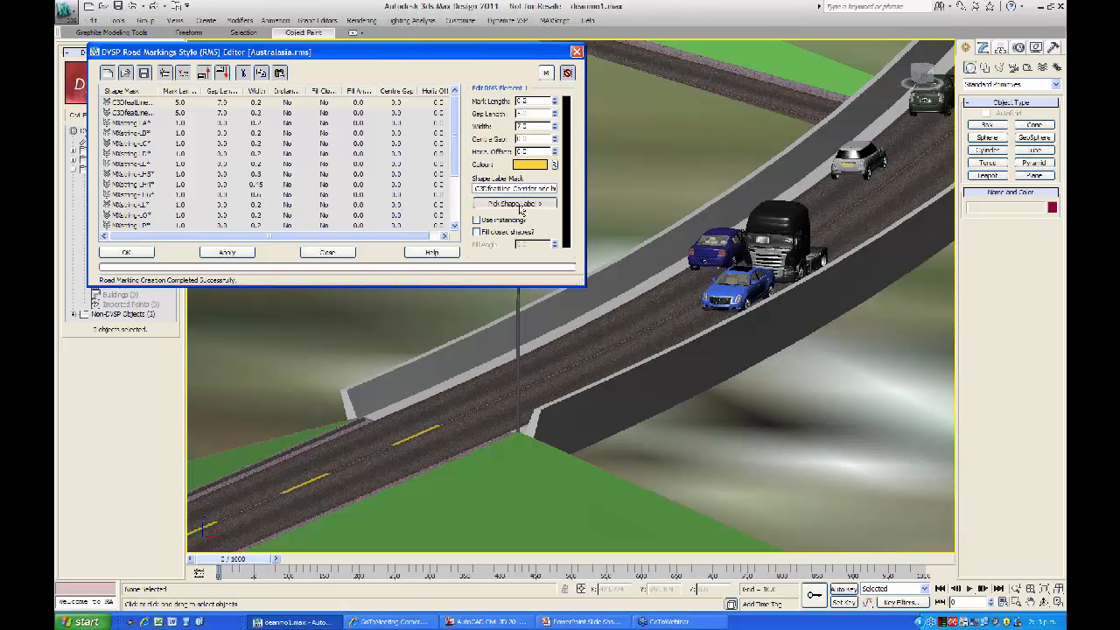
click(627, 339)
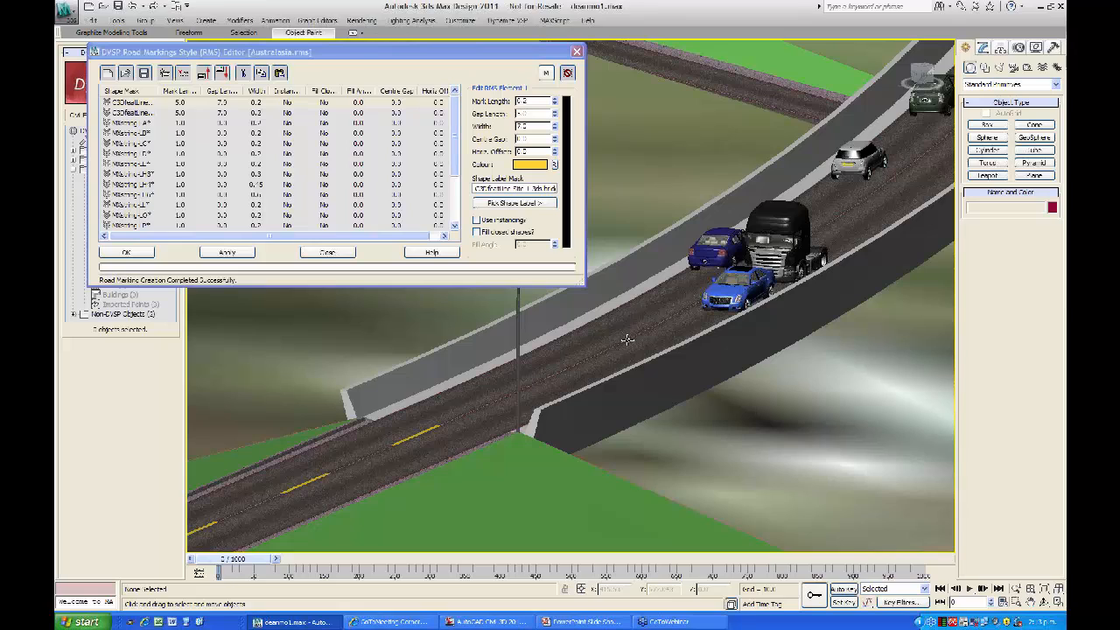
click(243, 253)
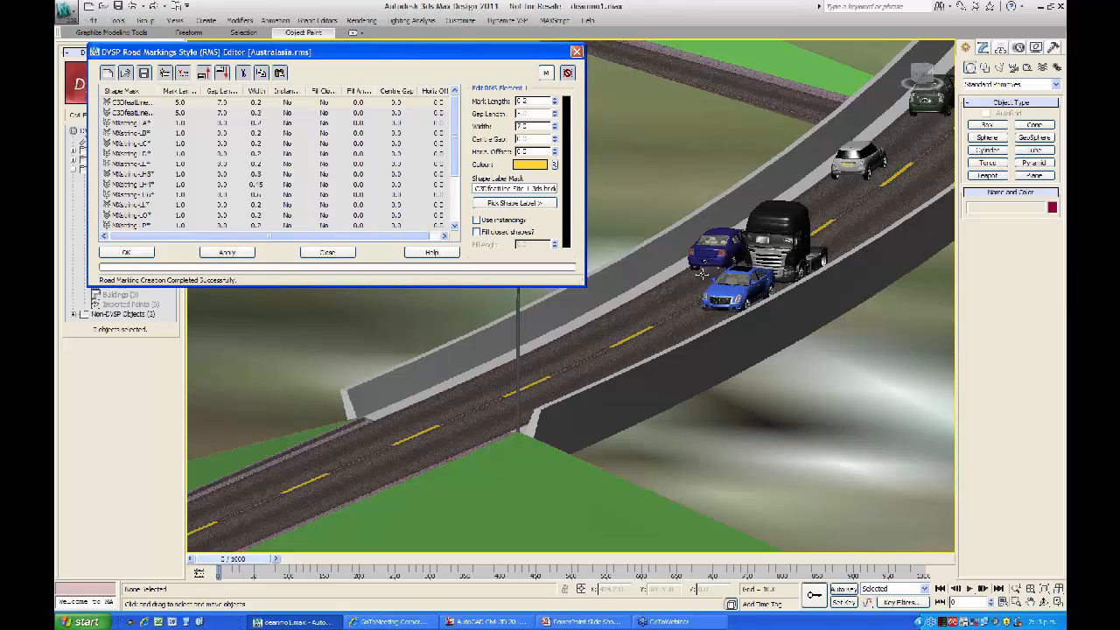
Step: Inspect the centre-line markings along the whole curved bridge and the approach roads at both ends
middle_drag(692, 272, 833, 238)
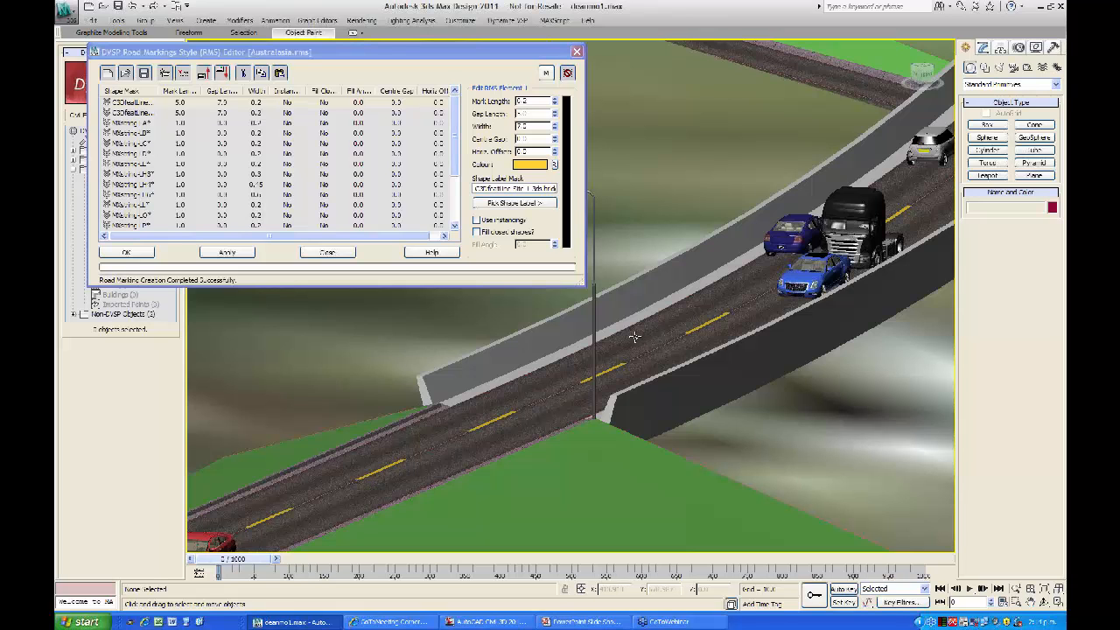
scroll(680, 260, down, 3)
middle_drag(693, 235, 619, 399)
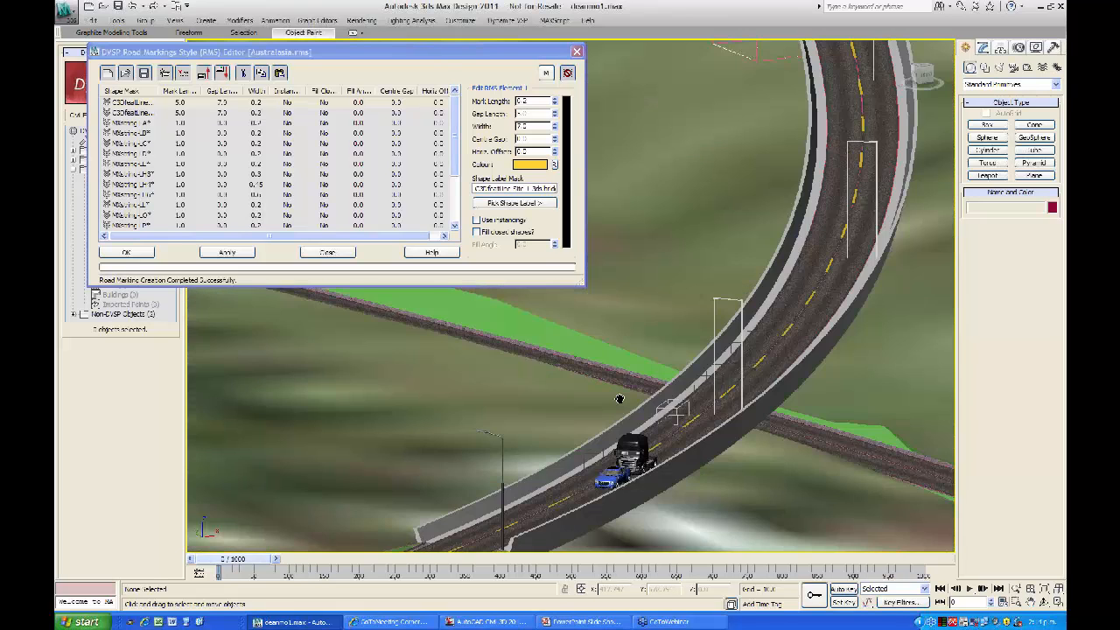
middle_drag(759, 158, 698, 379)
middle_drag(735, 179, 761, 279)
middle_drag(705, 150, 753, 272)
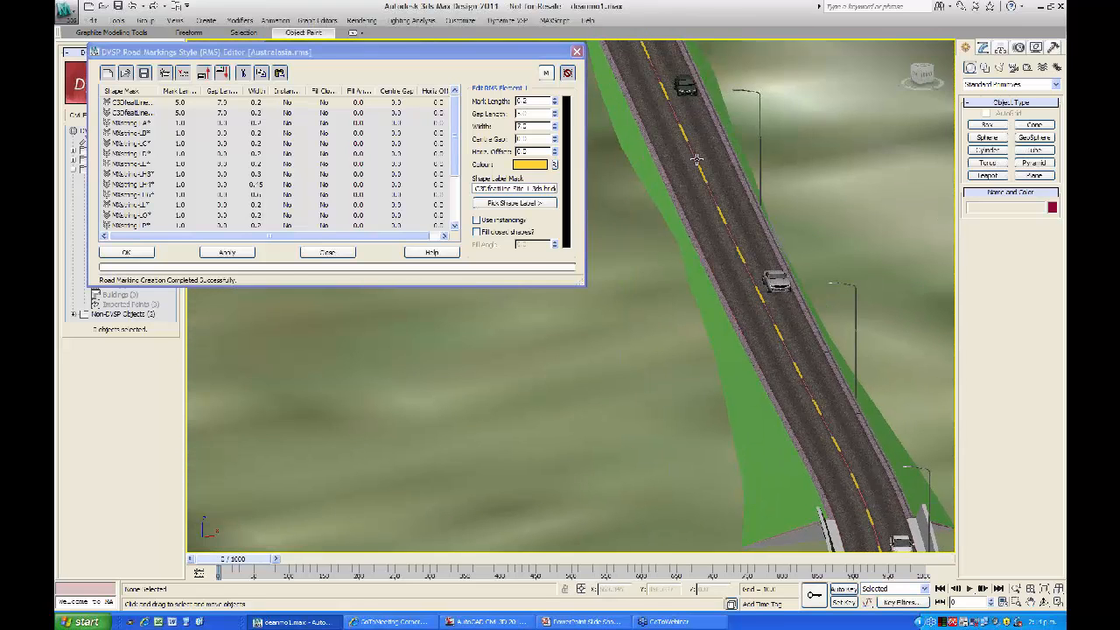
scroll(753, 272, down, 8)
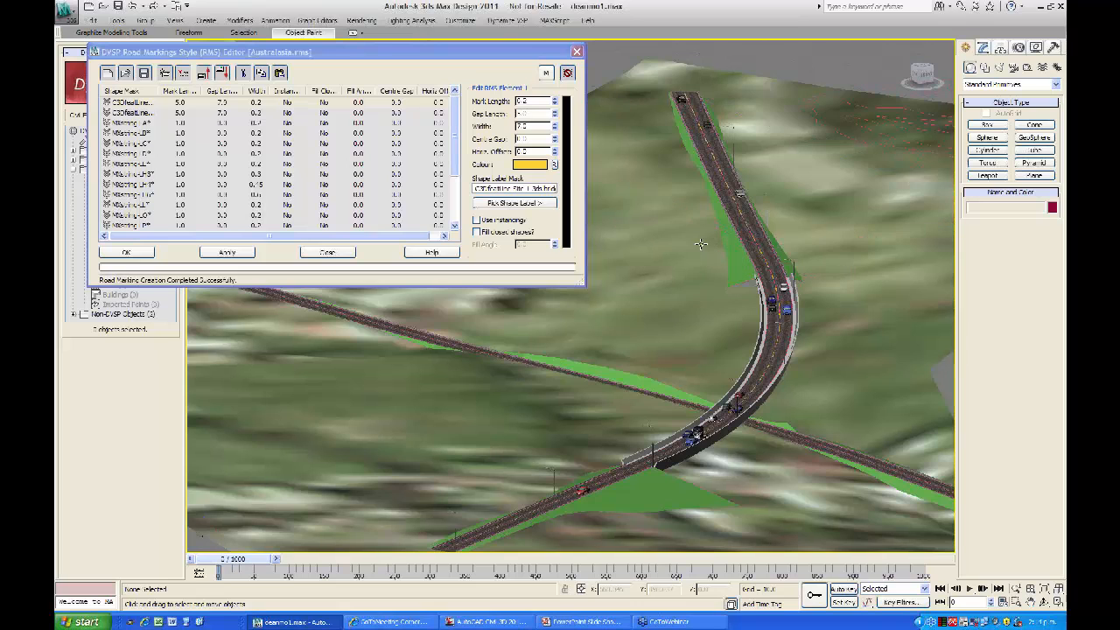
middle_drag(670, 277, 692, 240)
middle_drag(668, 422, 718, 318)
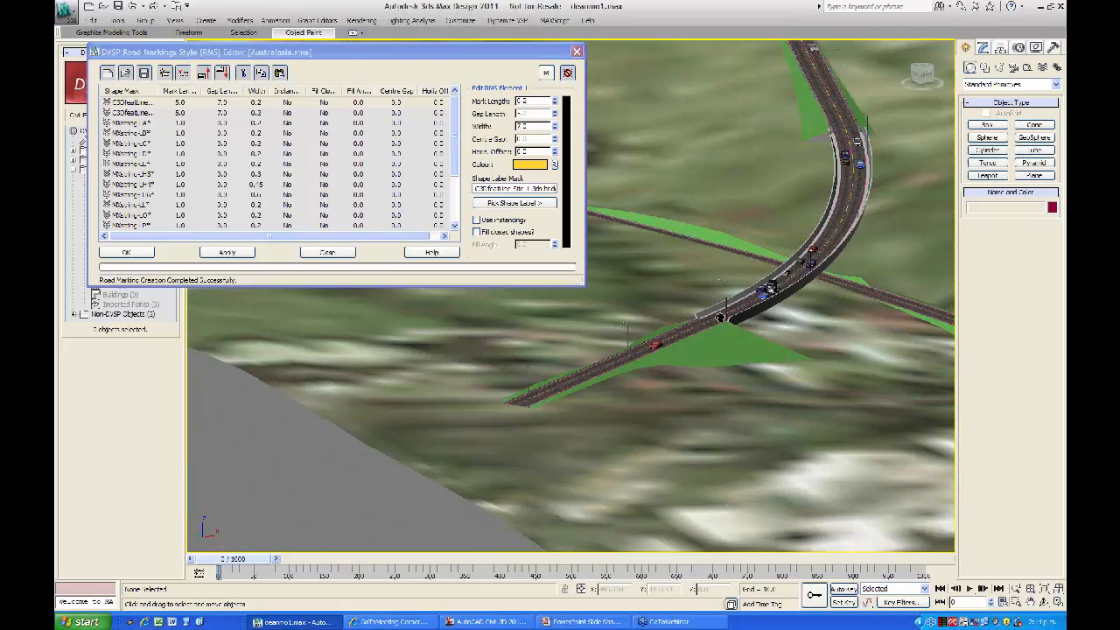
Step: Set the first element's horizontal offset to -0.65 and apply the markings
scroll(719, 317, up, 3)
scroll(718, 318, up, 6)
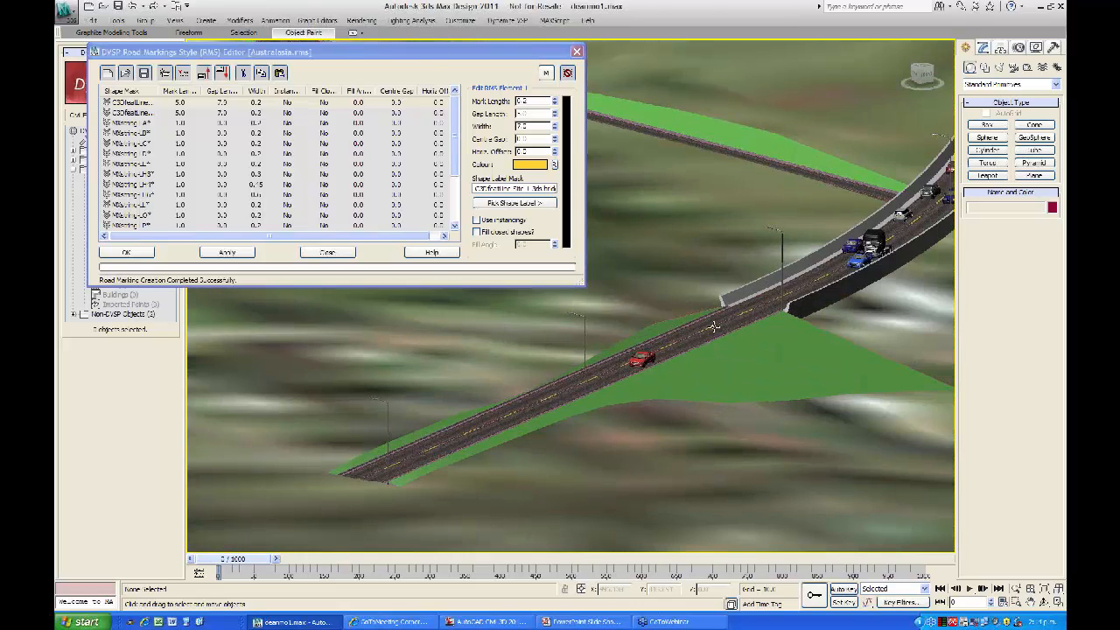
scroll(710, 318, up, 3)
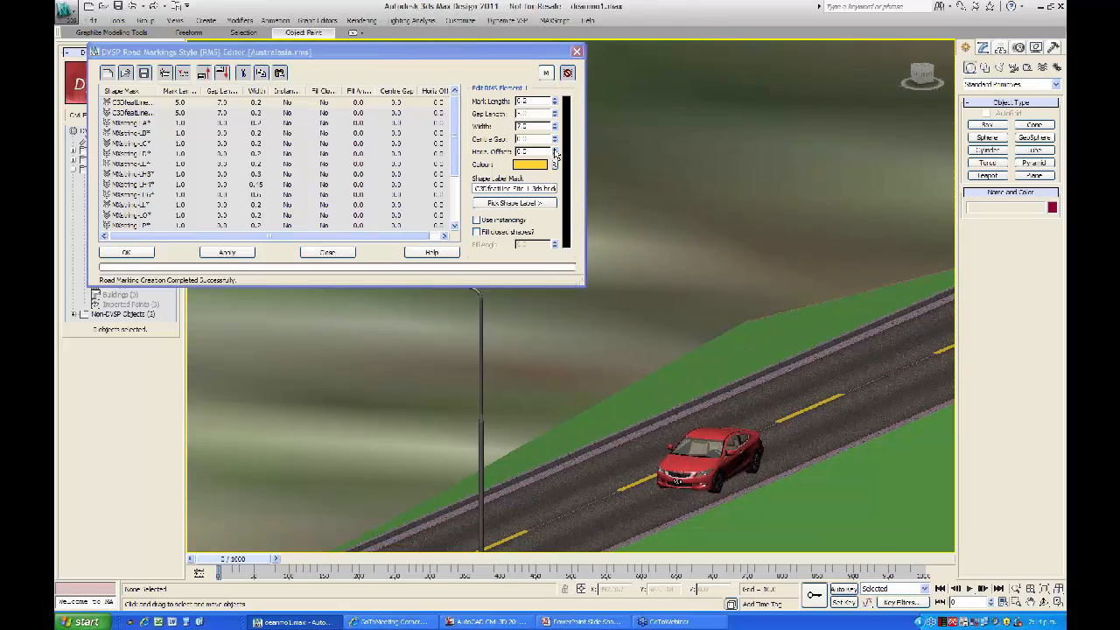
drag(554, 153, 554, 153)
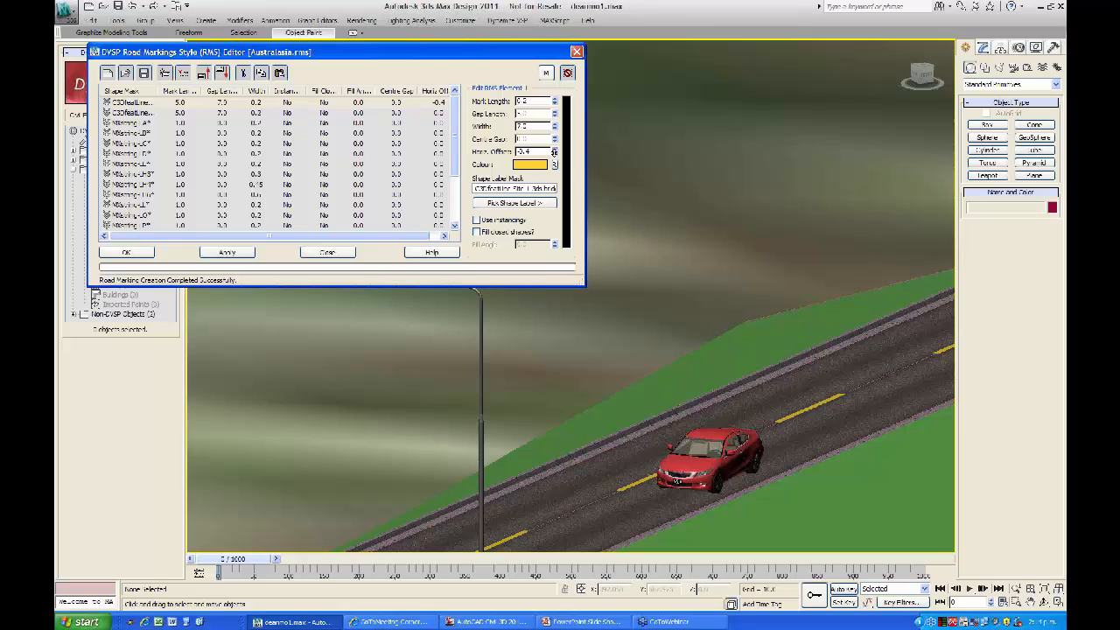
click(224, 252)
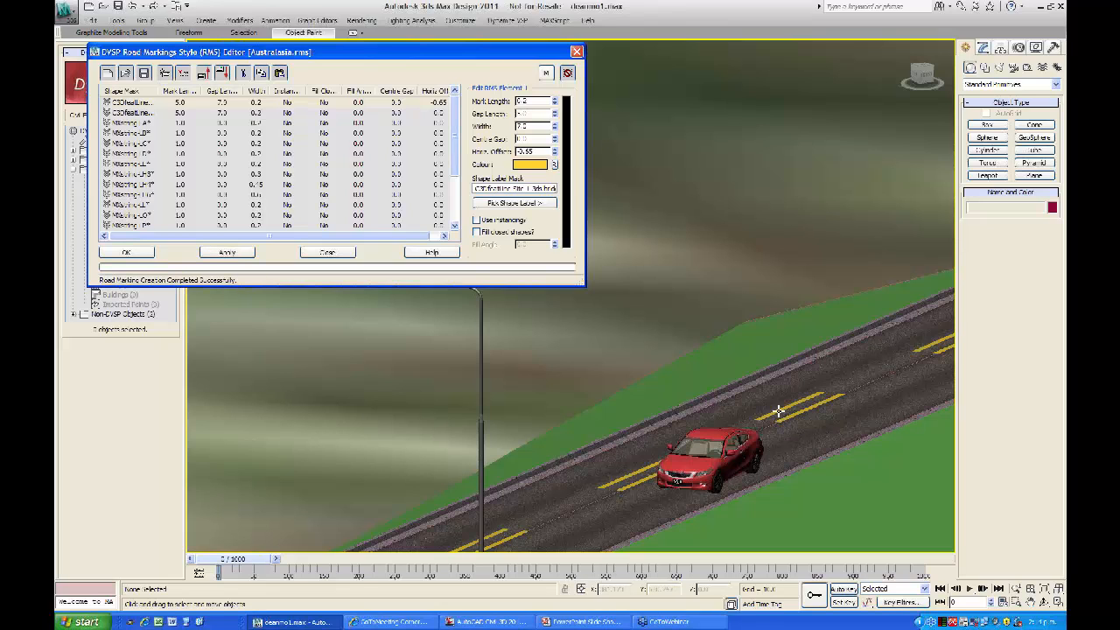
Step: Add a new marking element below the second feature-line element and apply the style
middle_drag(683, 434, 496, 425)
scroll(709, 382, down, 4)
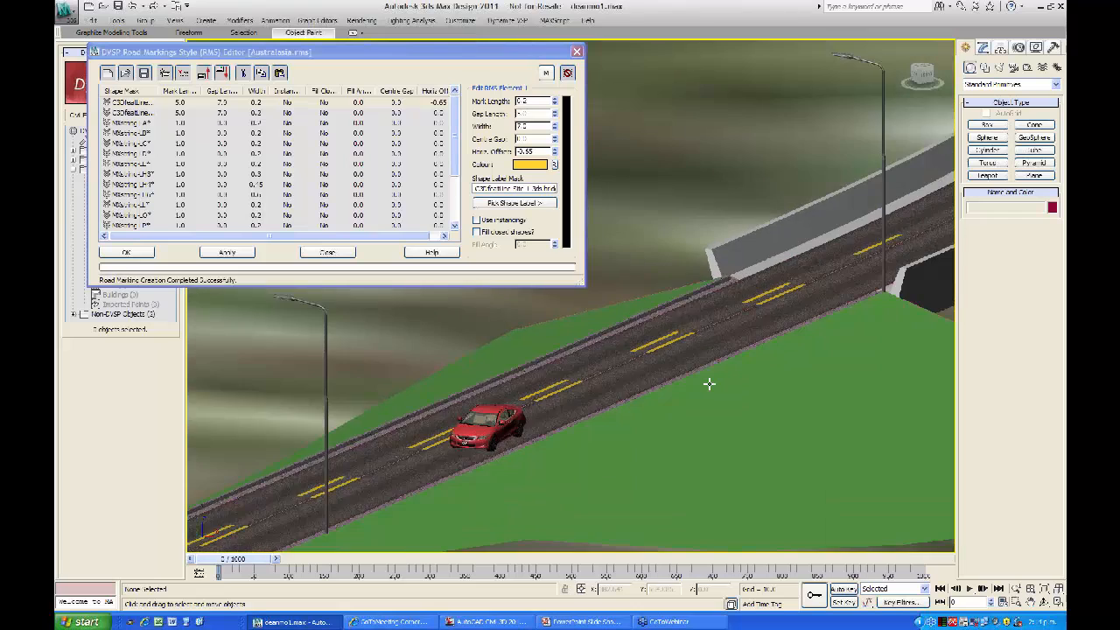
middle_drag(710, 382, 672, 438)
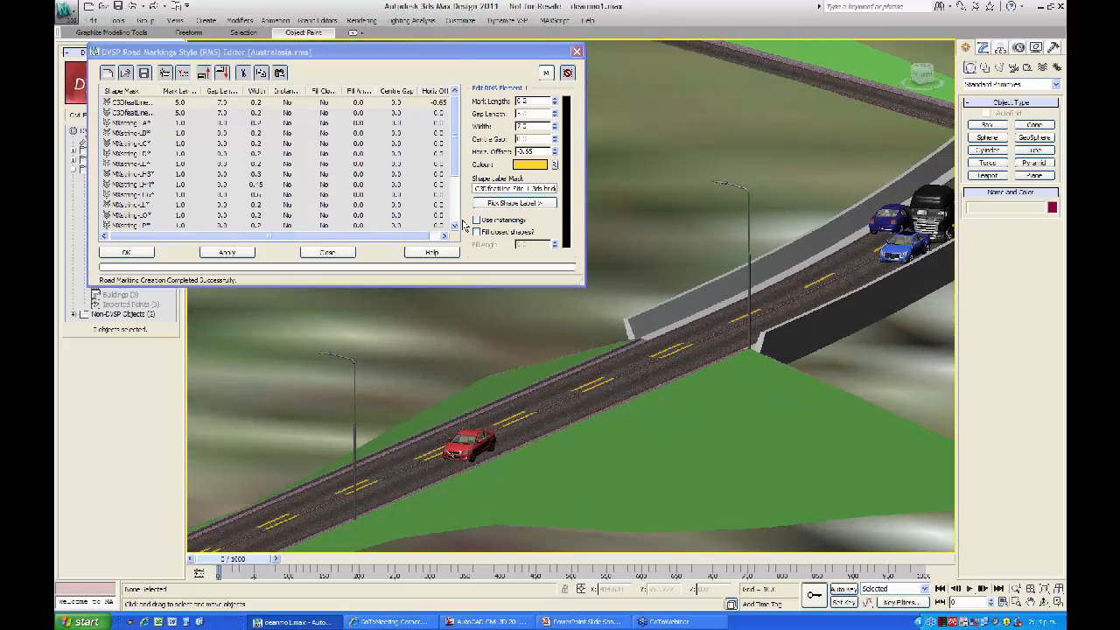
click(145, 116)
click(145, 114)
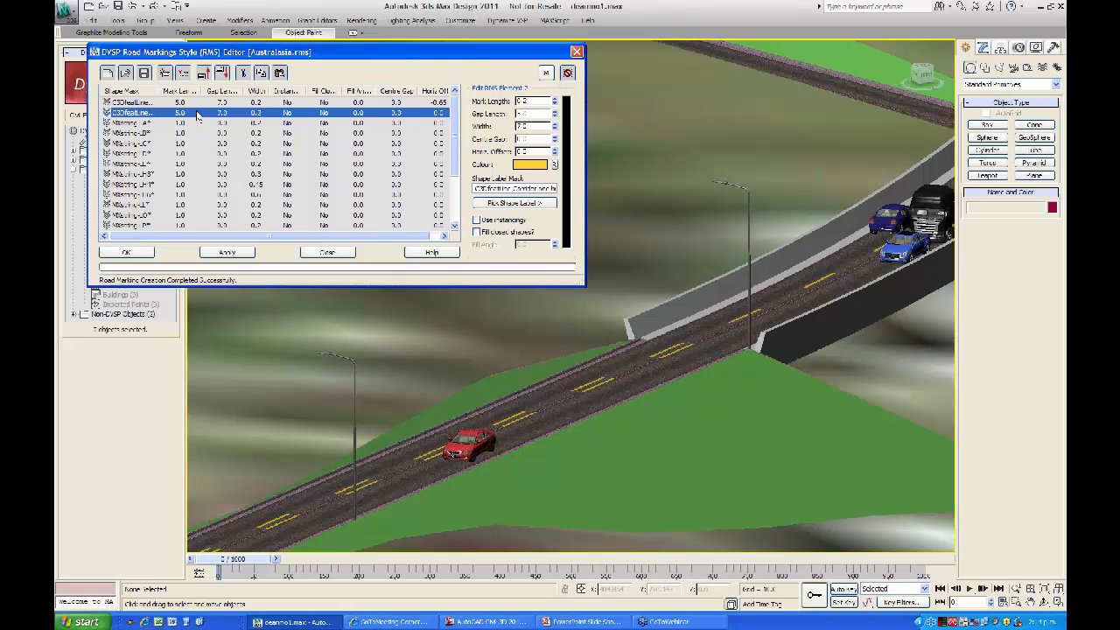
click(165, 73)
click(227, 252)
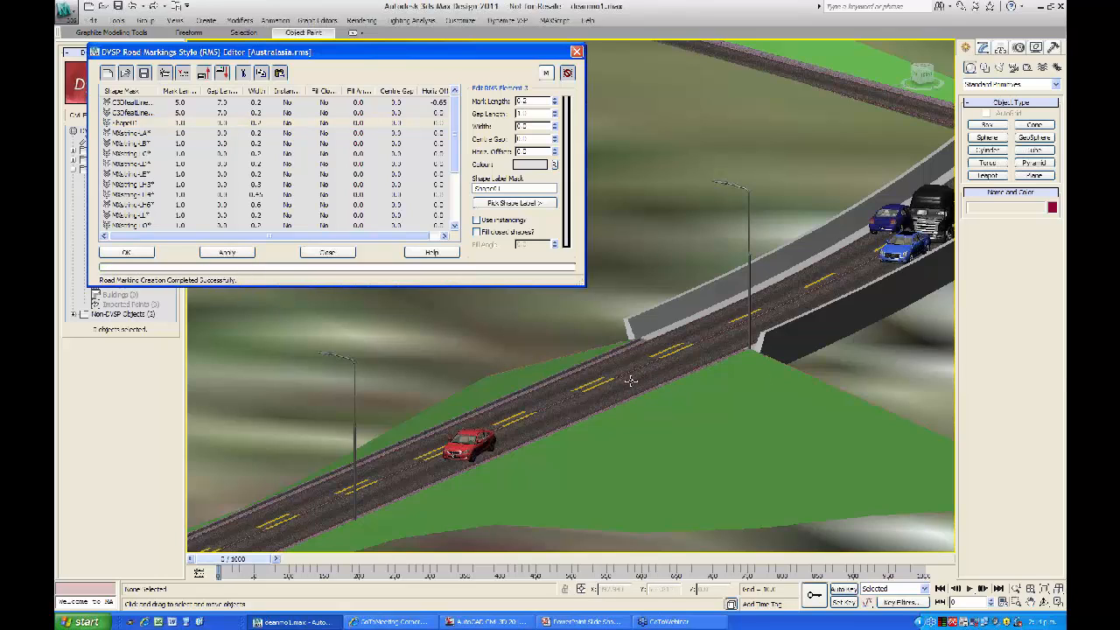
click(227, 254)
Step: Delete the second feature-line element from the style and reapply the markings
click(131, 115)
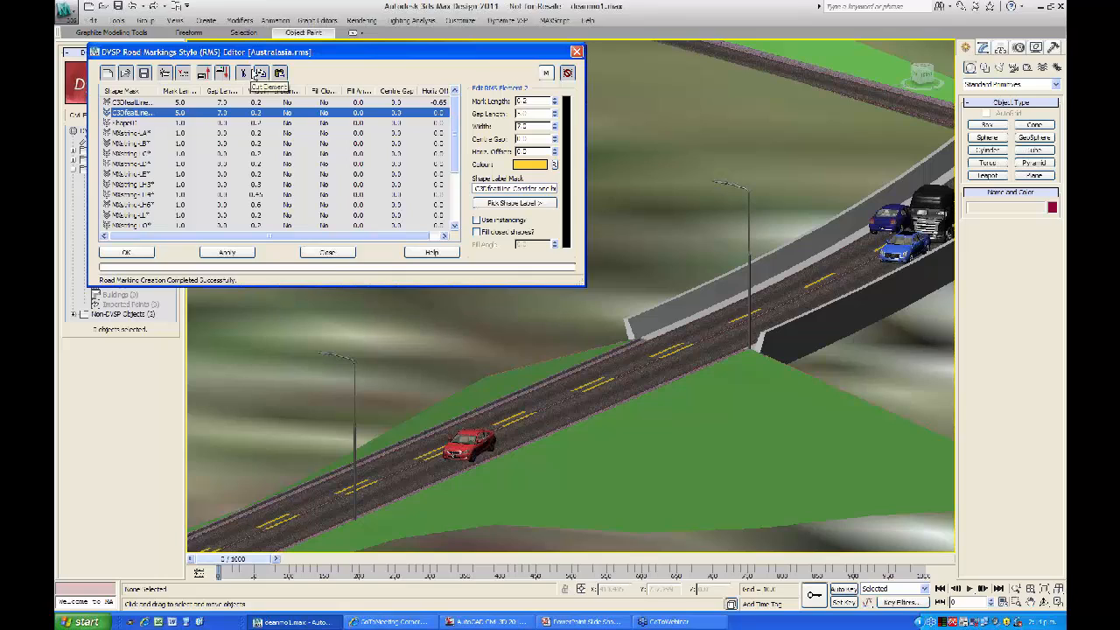
click(183, 75)
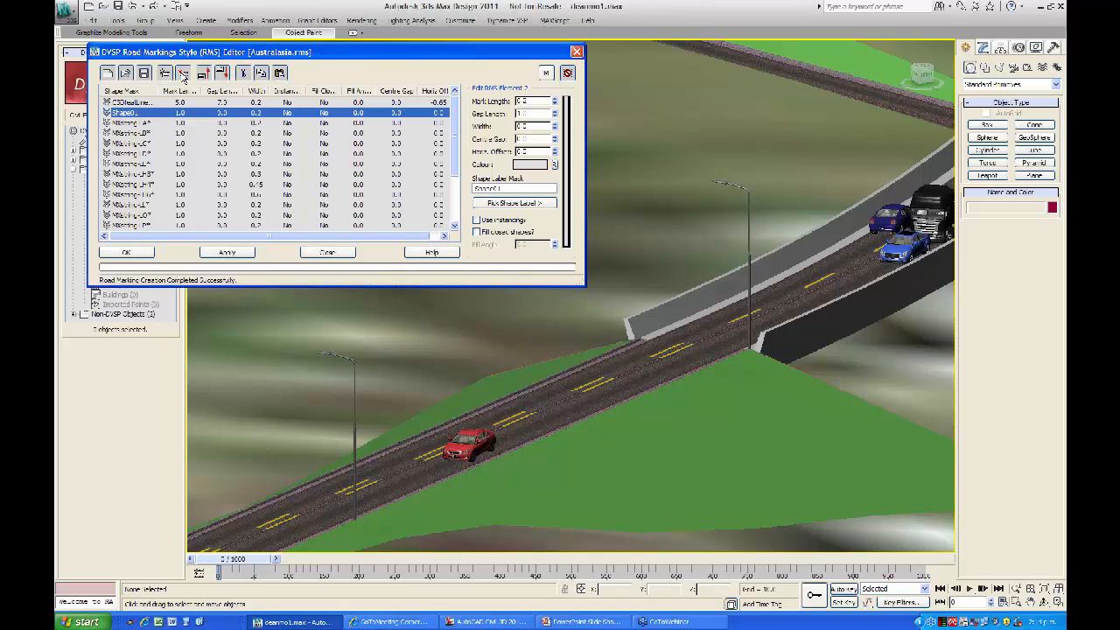
click(227, 252)
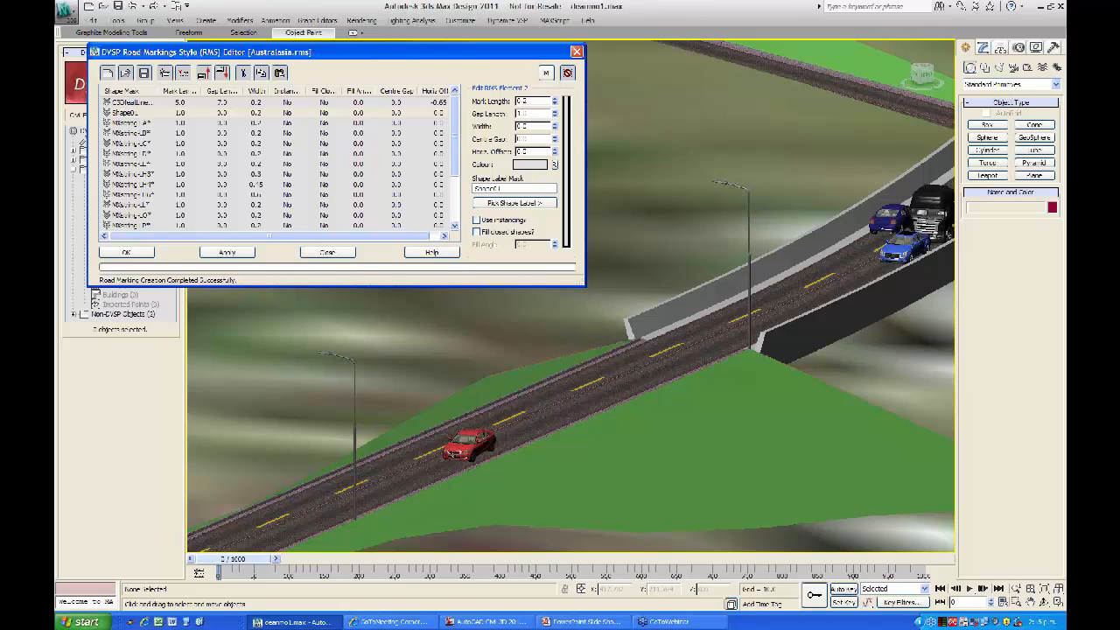
Step: Set the remaining feature-line element's horizontal offset to 0 and apply the markings
click(144, 102)
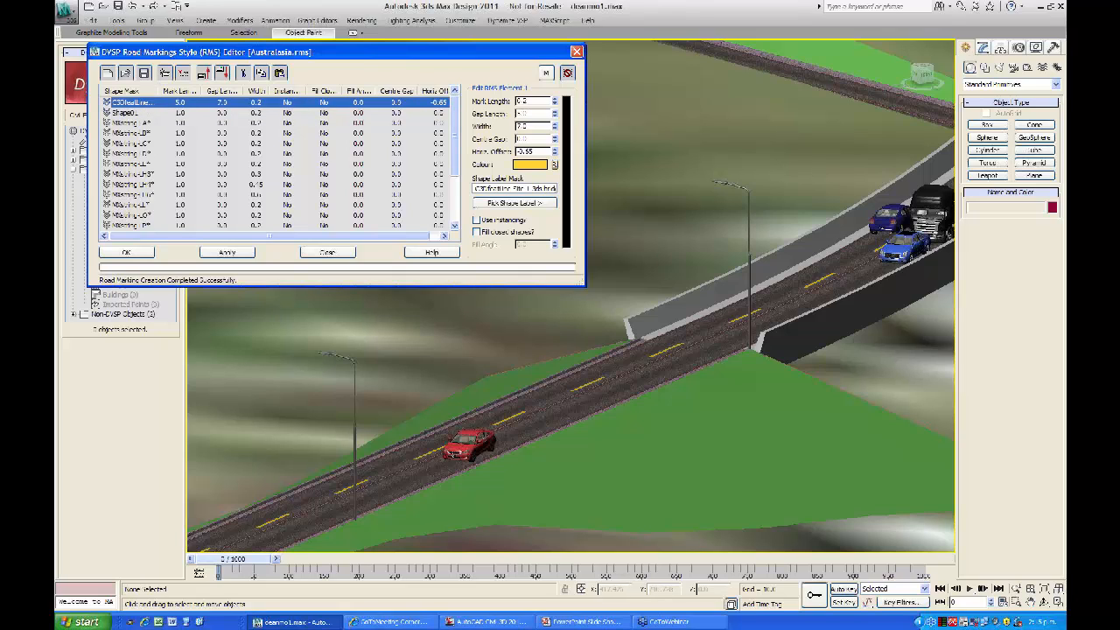
double_click(518, 151)
text(0)
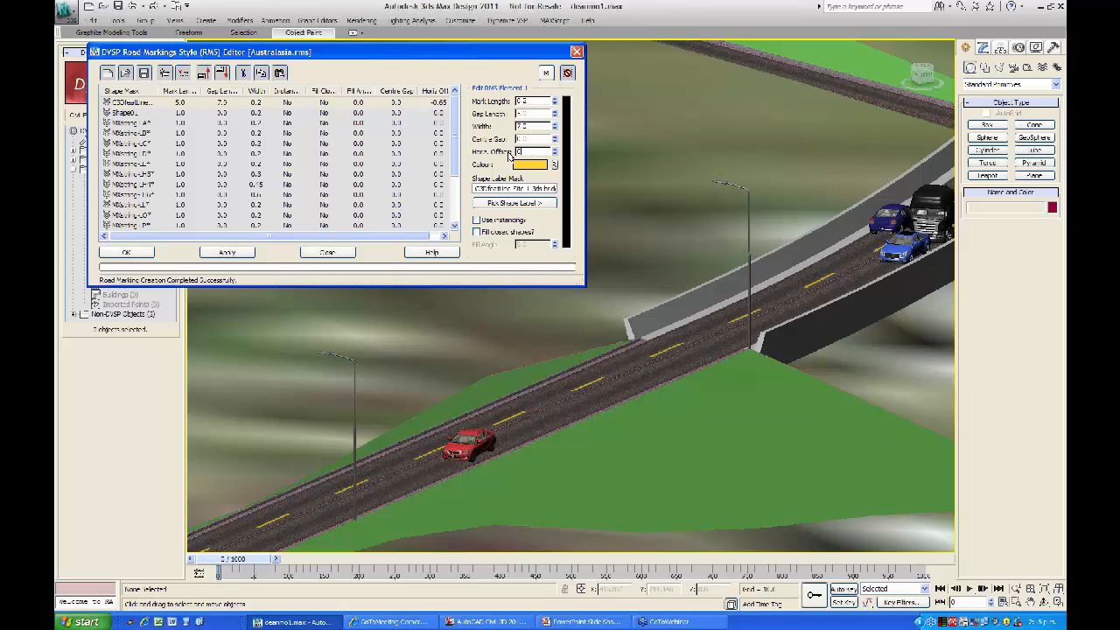
click(228, 252)
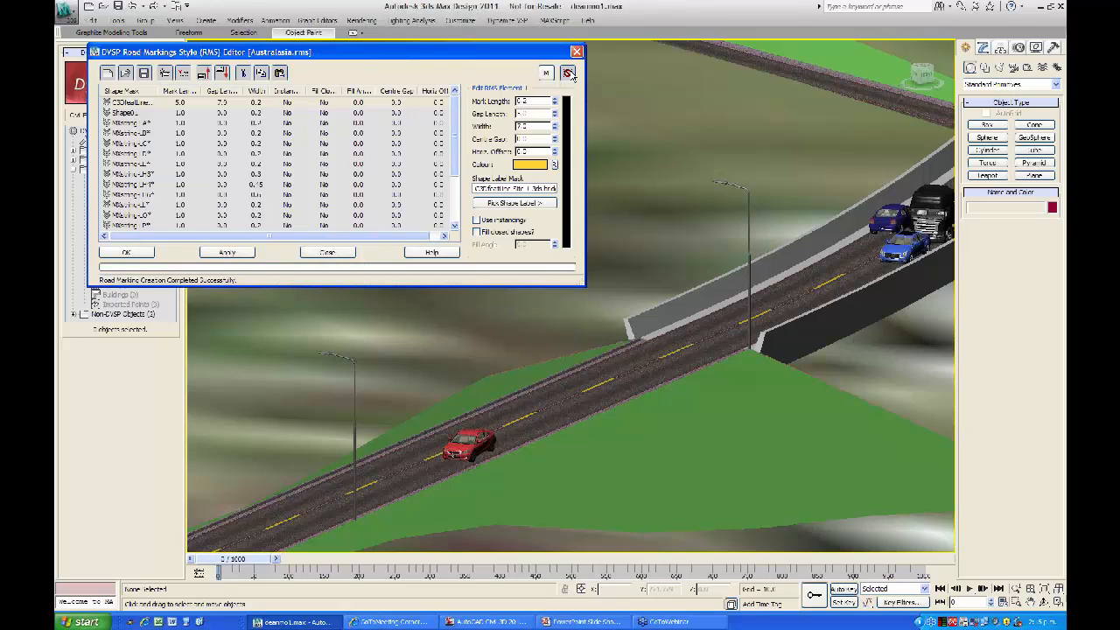
Step: Close the road markings style editor and save the current style as Australasia.rms
click(577, 53)
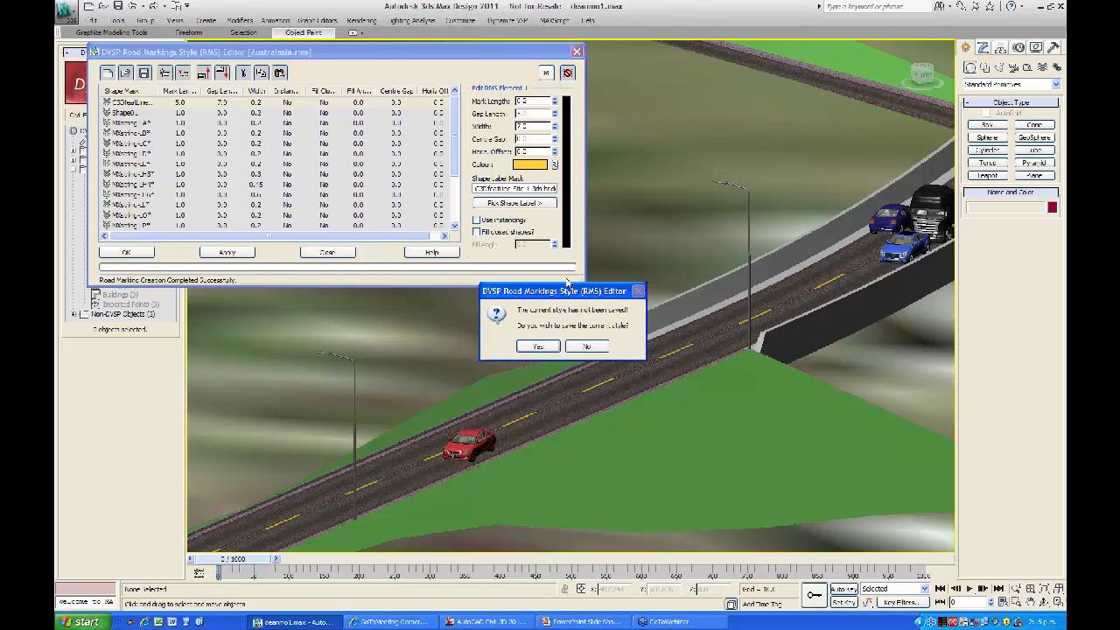
click(538, 347)
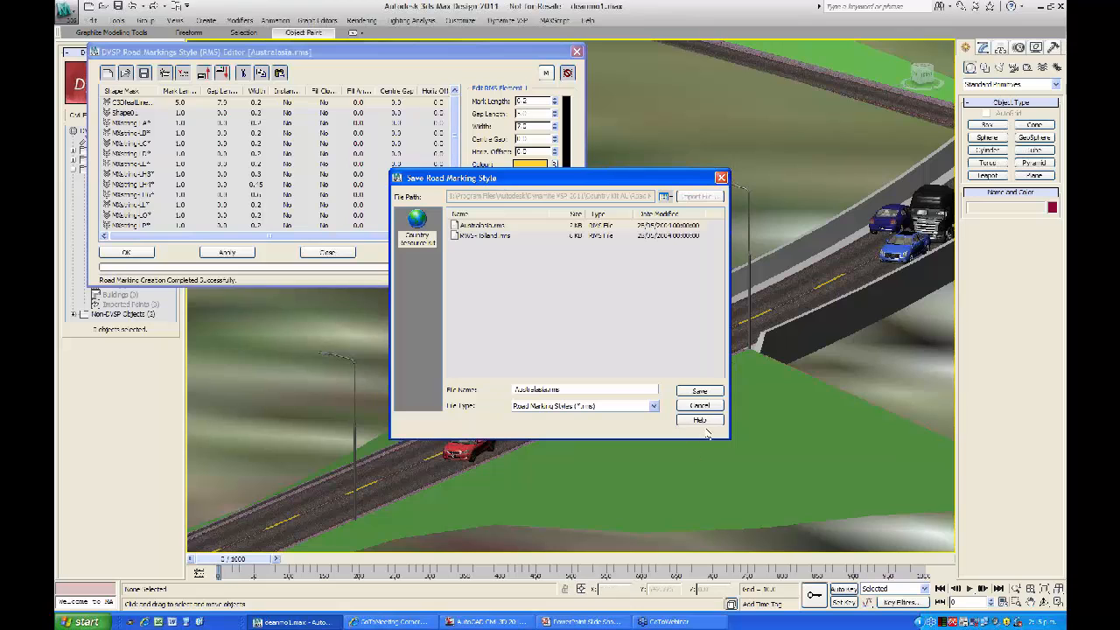
key(Return)
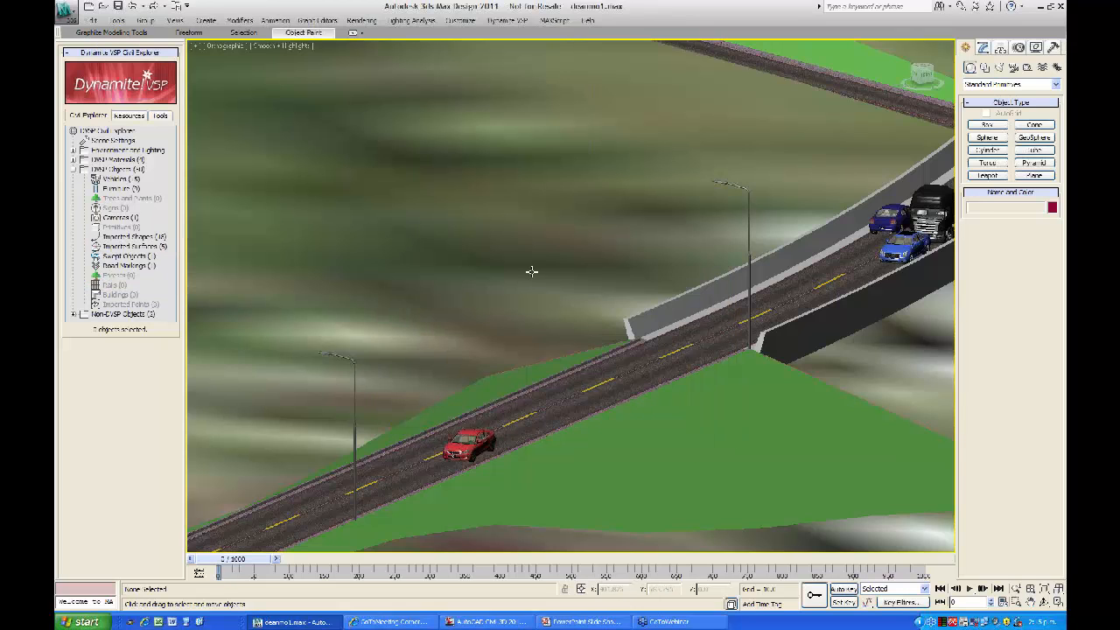
Step: Inspect the applied dashed centre-line markings along the road approach and the bridge
middle_drag(459, 257, 355, 269)
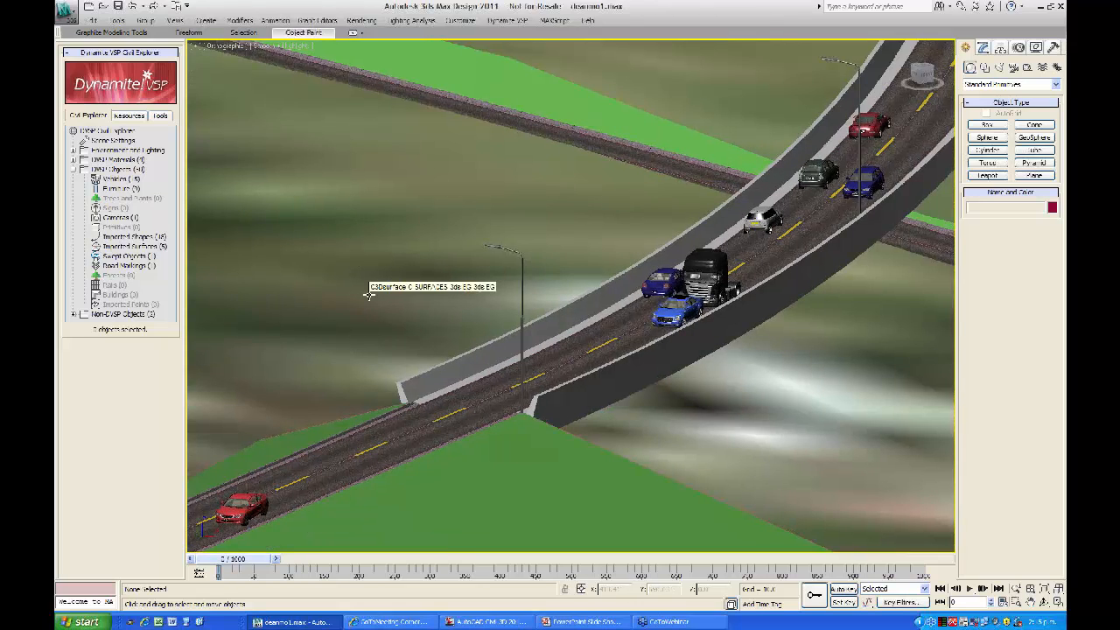
scroll(402, 287, down, 2)
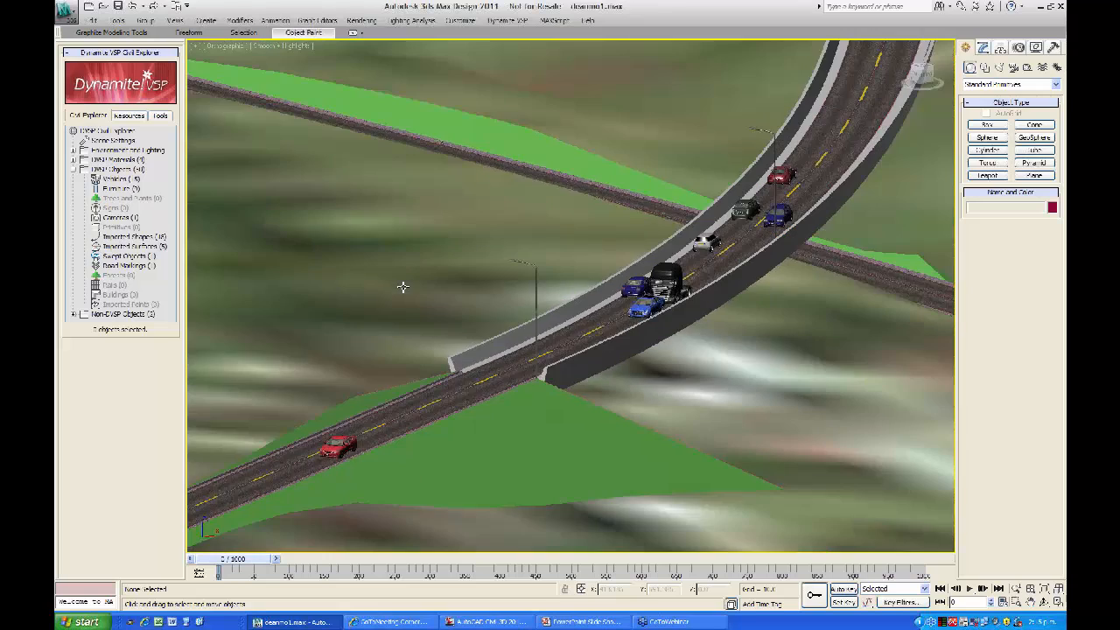
scroll(403, 287, down, 4)
middle_drag(662, 166, 639, 221)
drag(926, 76, 858, 113)
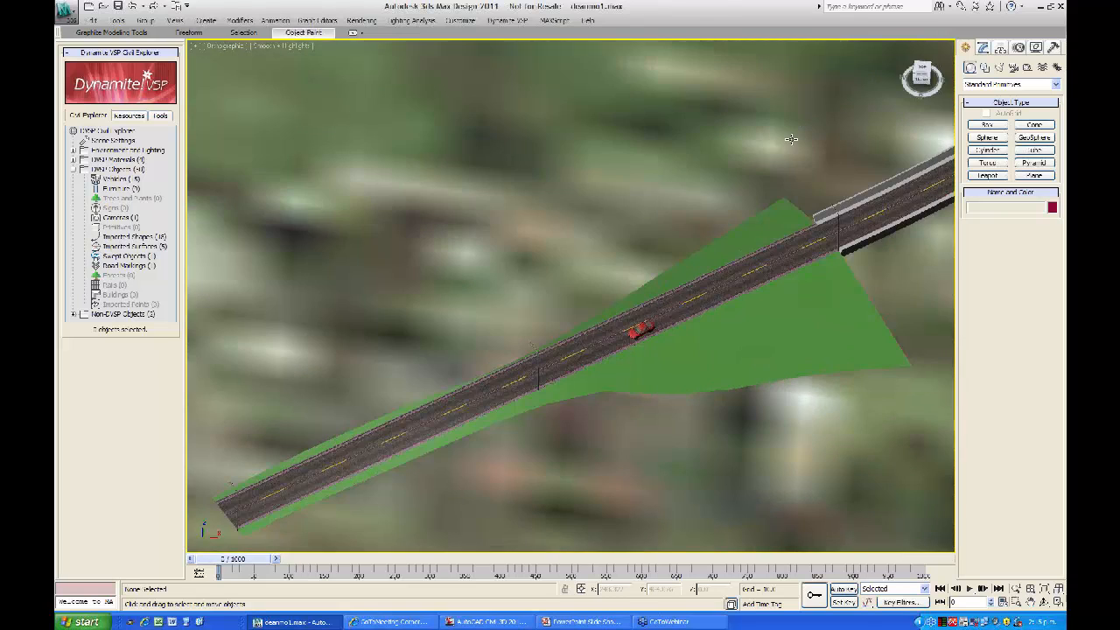
drag(791, 139, 758, 86)
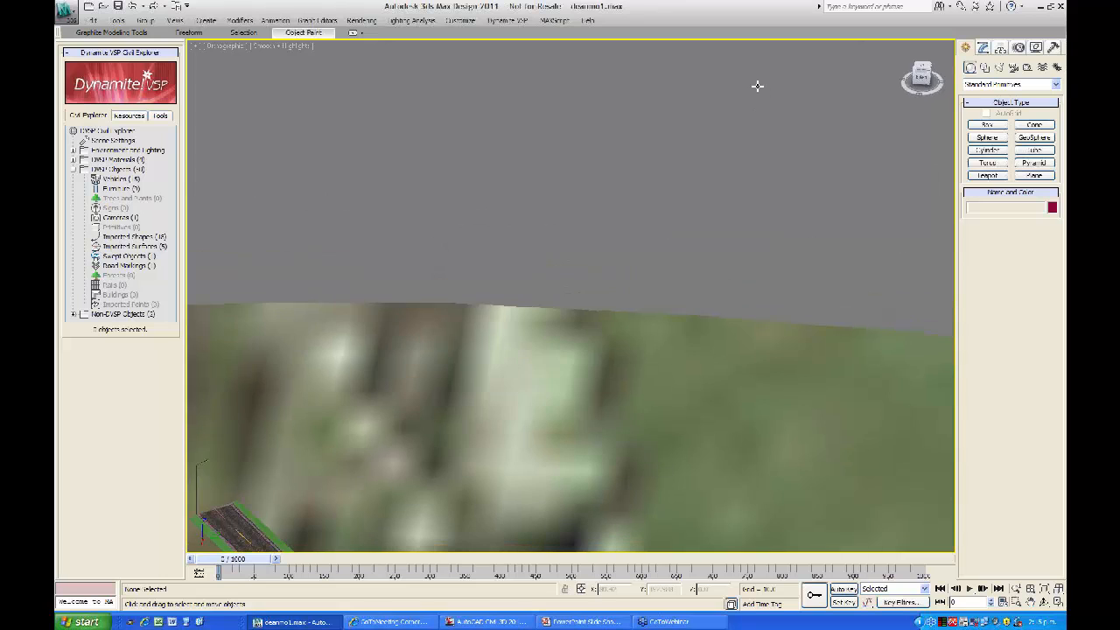
Step: Examine the abutment wall beside the bridge end and identify the feature line along its top edge
middle_drag(597, 338, 607, 95)
mouse_move(622, 363)
middle_down()
mouse_move(631, 242)
mouse_move(680, 136)
middle_up()
scroll(584, 305, up, 10)
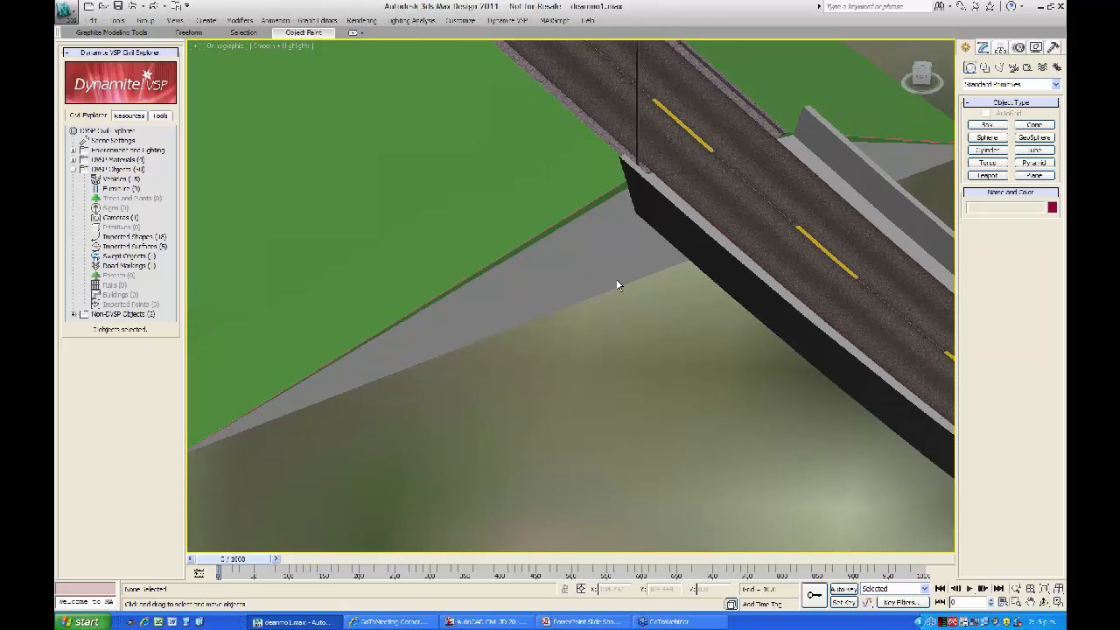
scroll(497, 345, down, 5)
scroll(495, 360, up, 3)
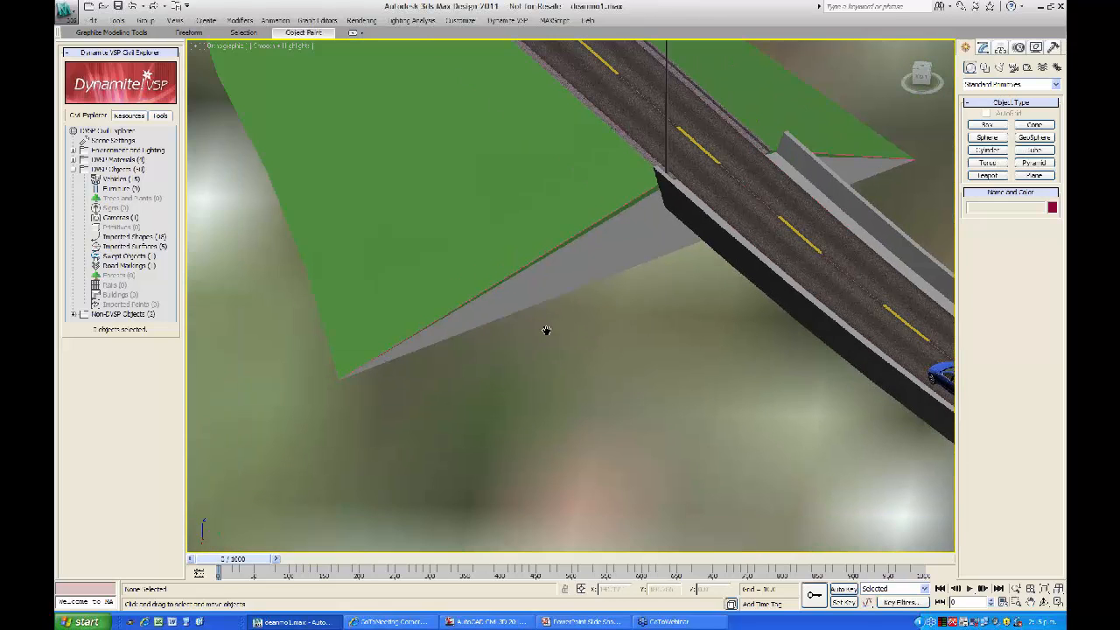
click(641, 194)
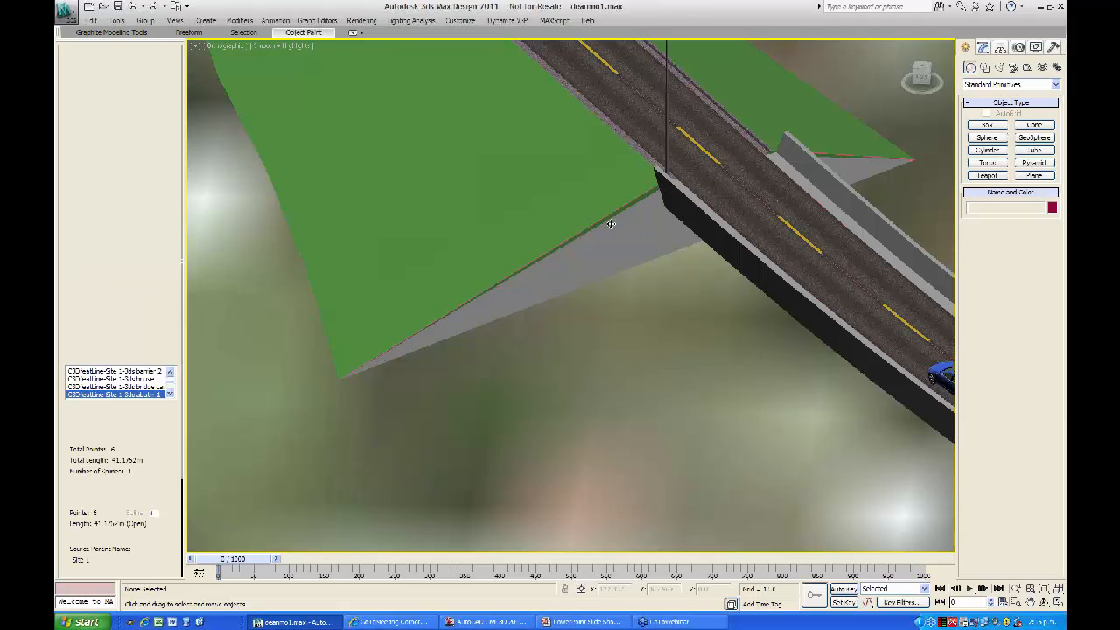
click(610, 224)
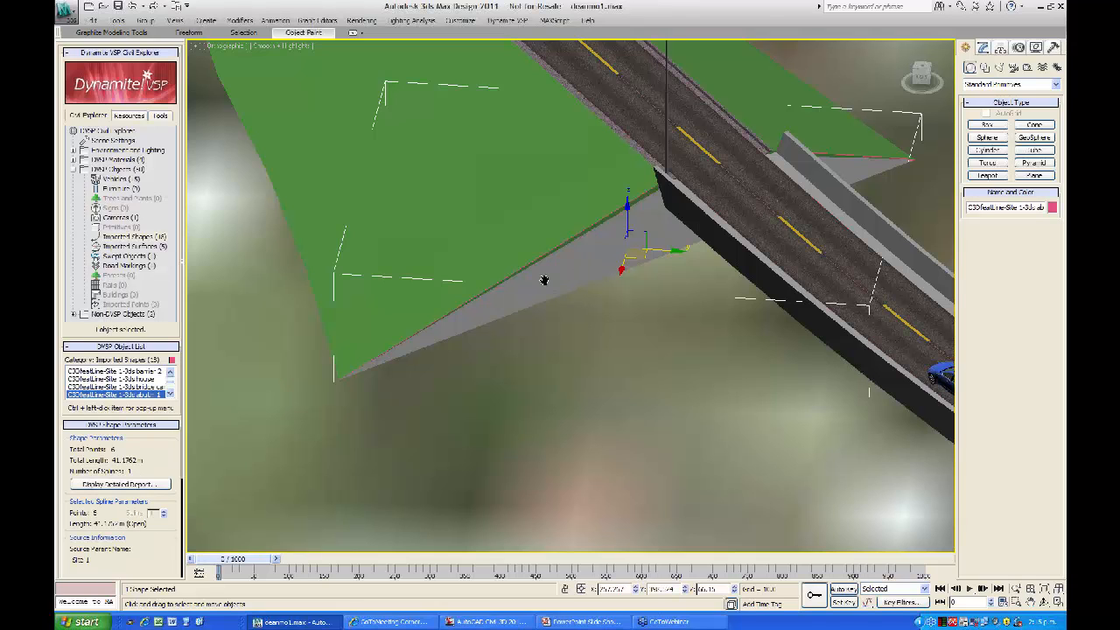
middle_drag(544, 280, 477, 270)
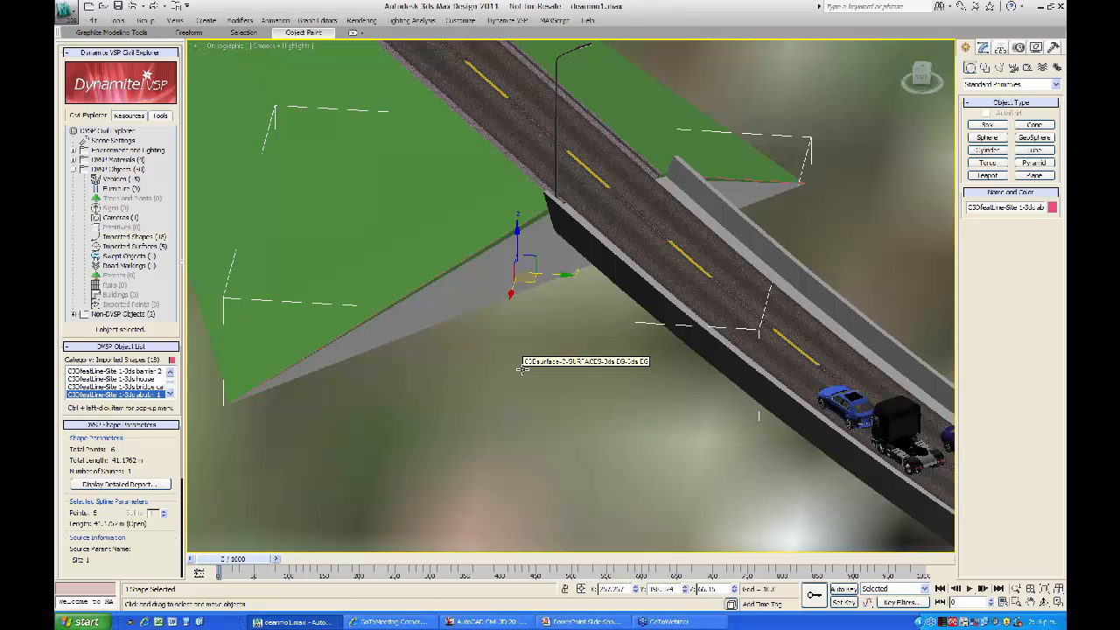
click(514, 363)
middle_drag(512, 362, 599, 359)
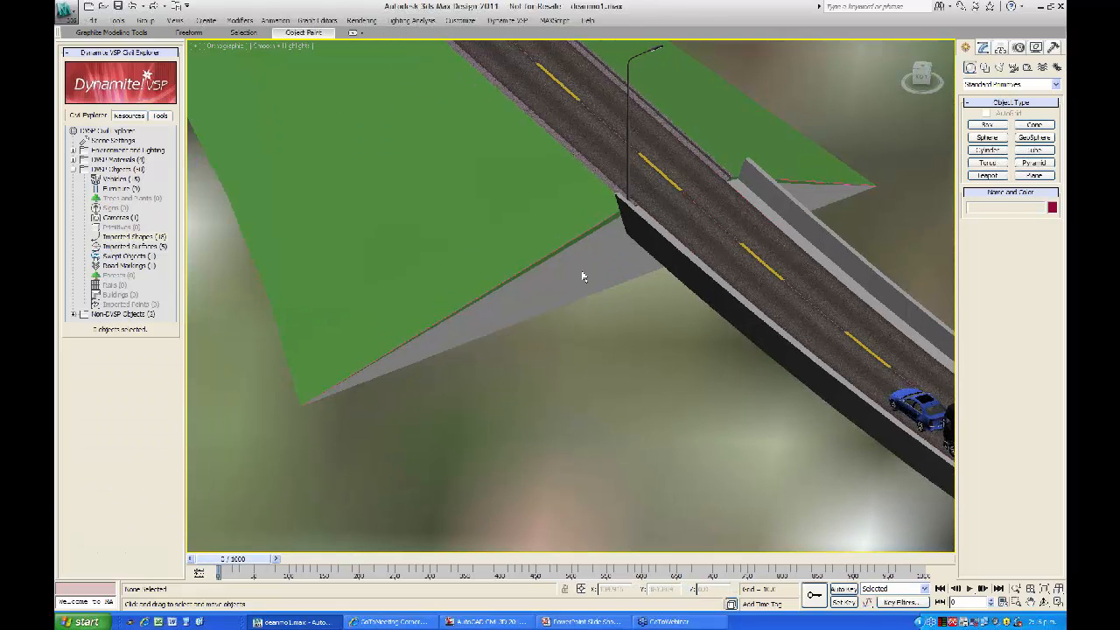
Step: Create a swept object along the abutment's top feature line from one Concrete profile element, and set its start horizontal offset to 0.3
click(514, 23)
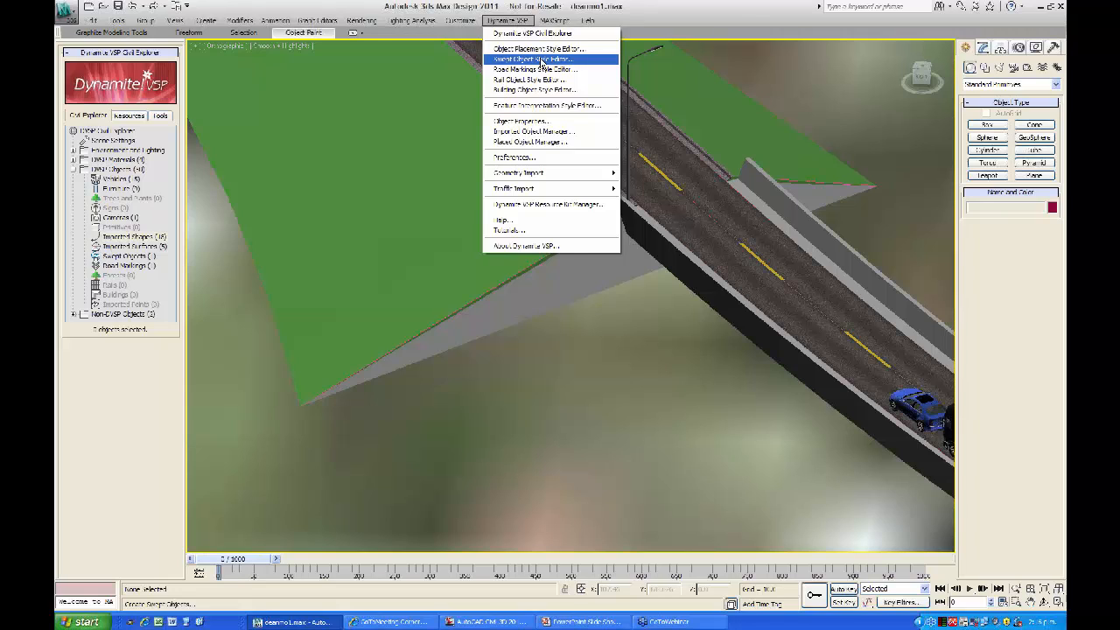
click(543, 60)
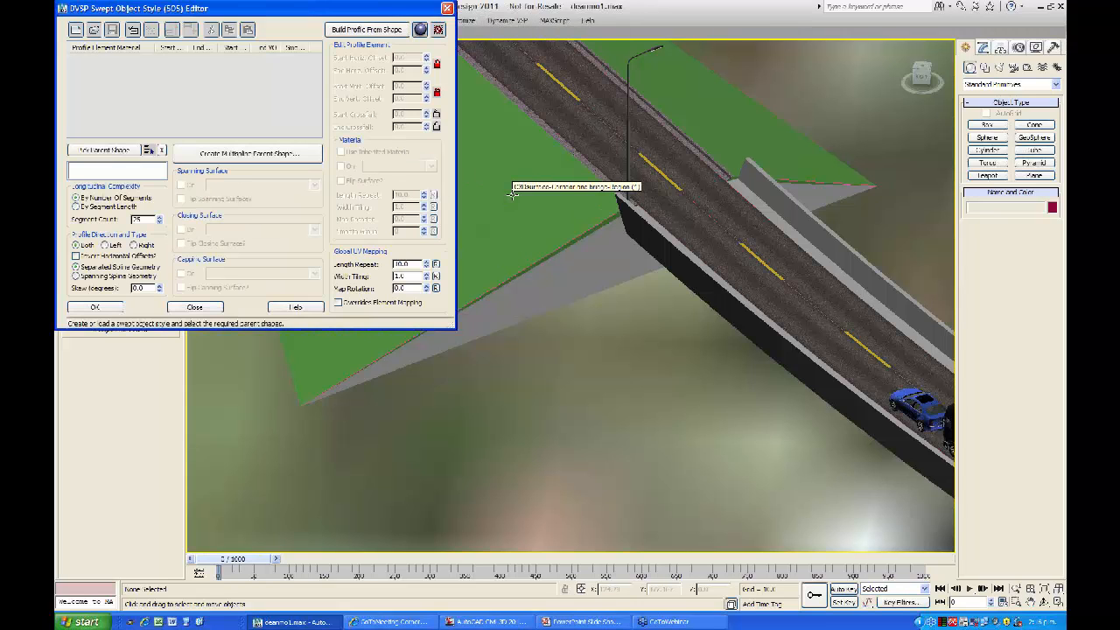
click(133, 31)
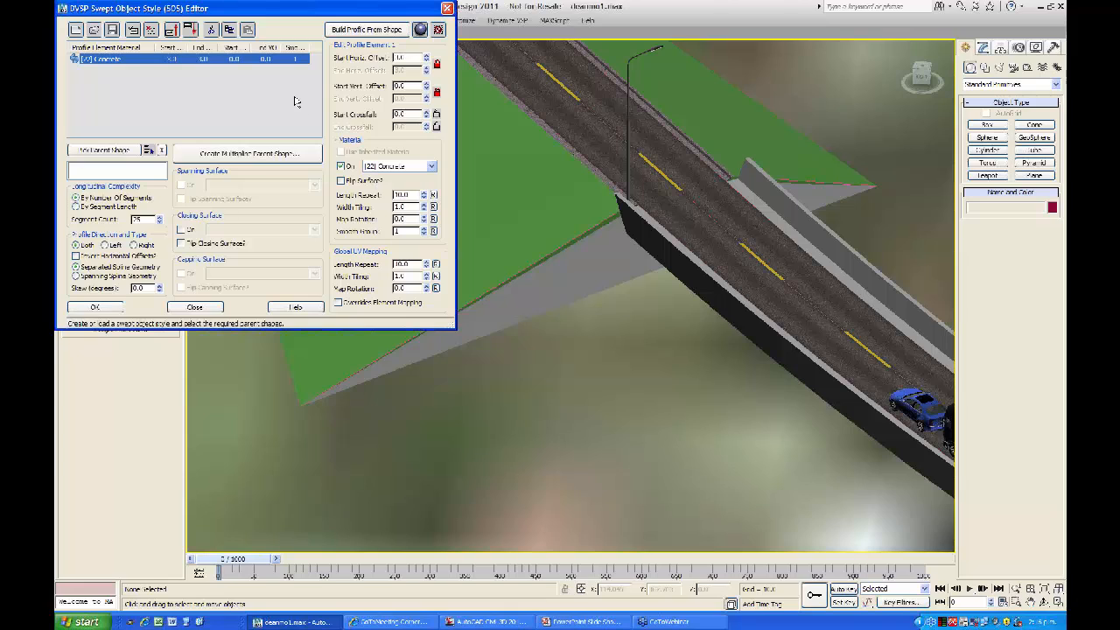
click(122, 151)
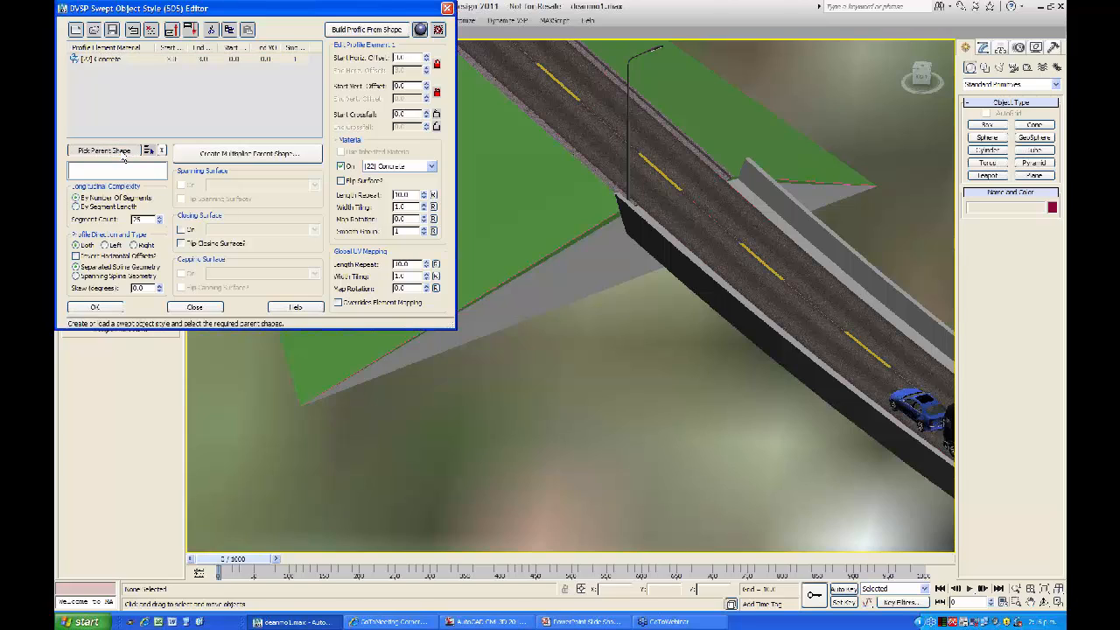
click(555, 250)
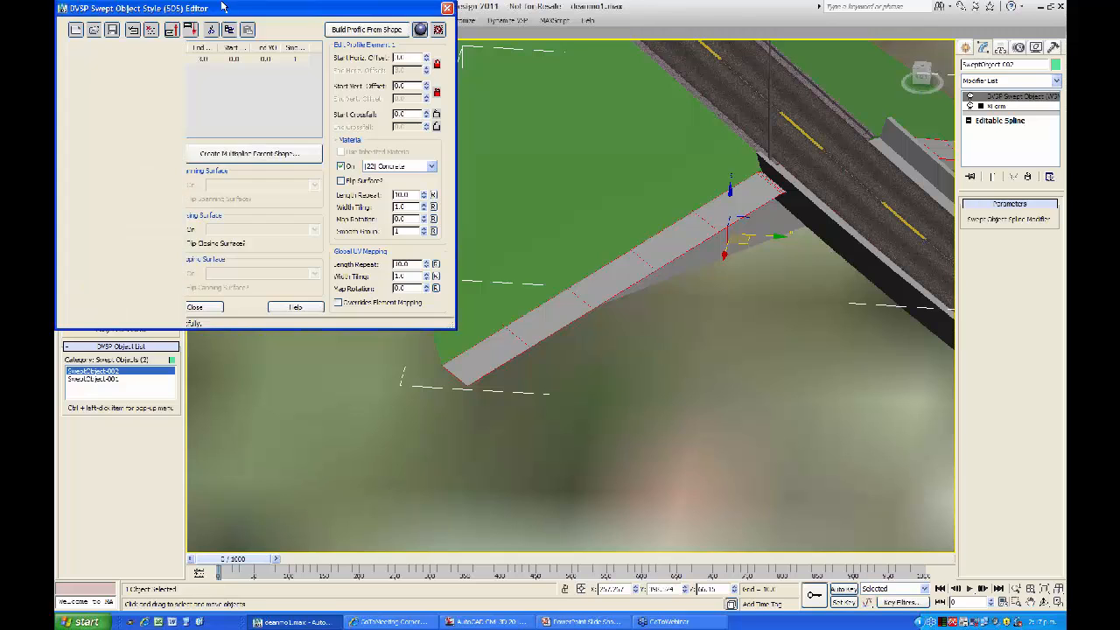
drag(228, 8, 278, 10)
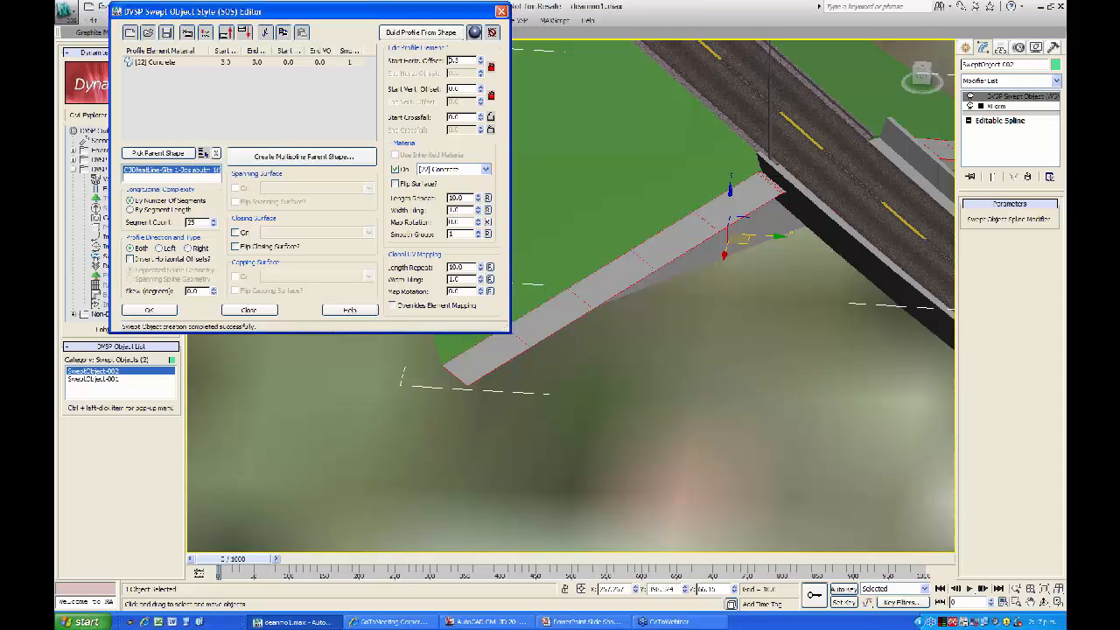
key(Tab)
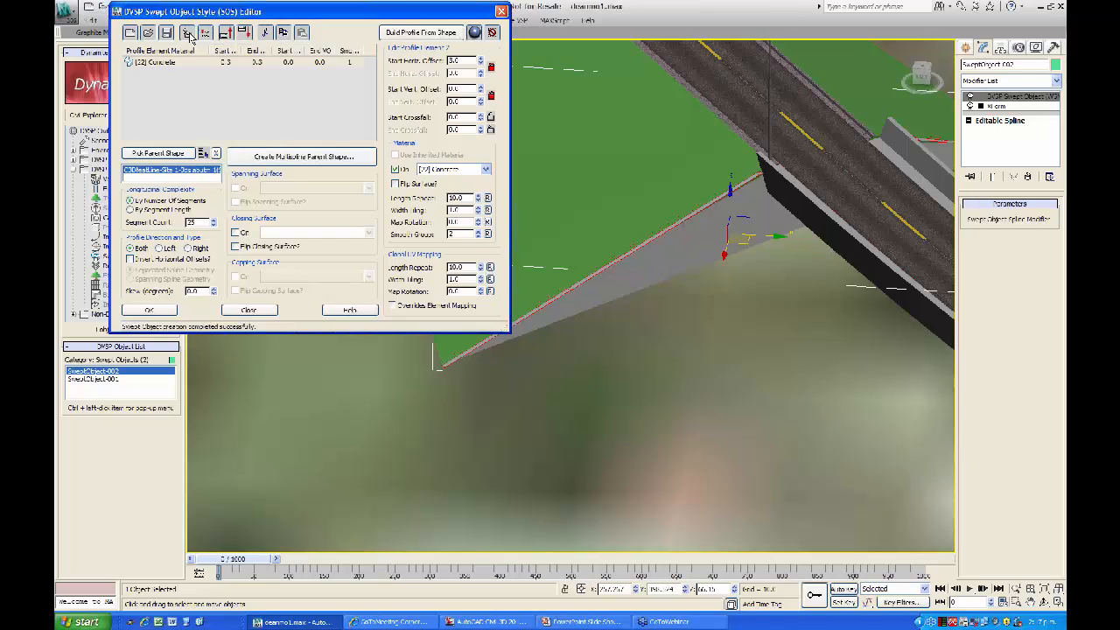
Step: Add a second Concrete profile element with a start horizontal offset of 0.2 and a start vertical offset of 0.2
click(188, 33)
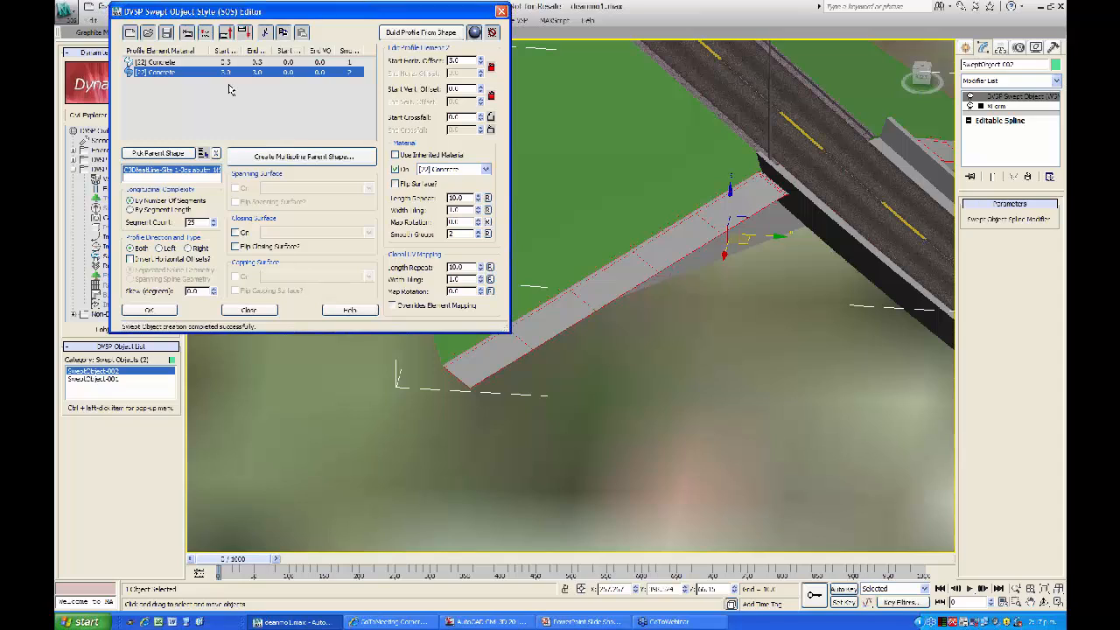
double_click(454, 60)
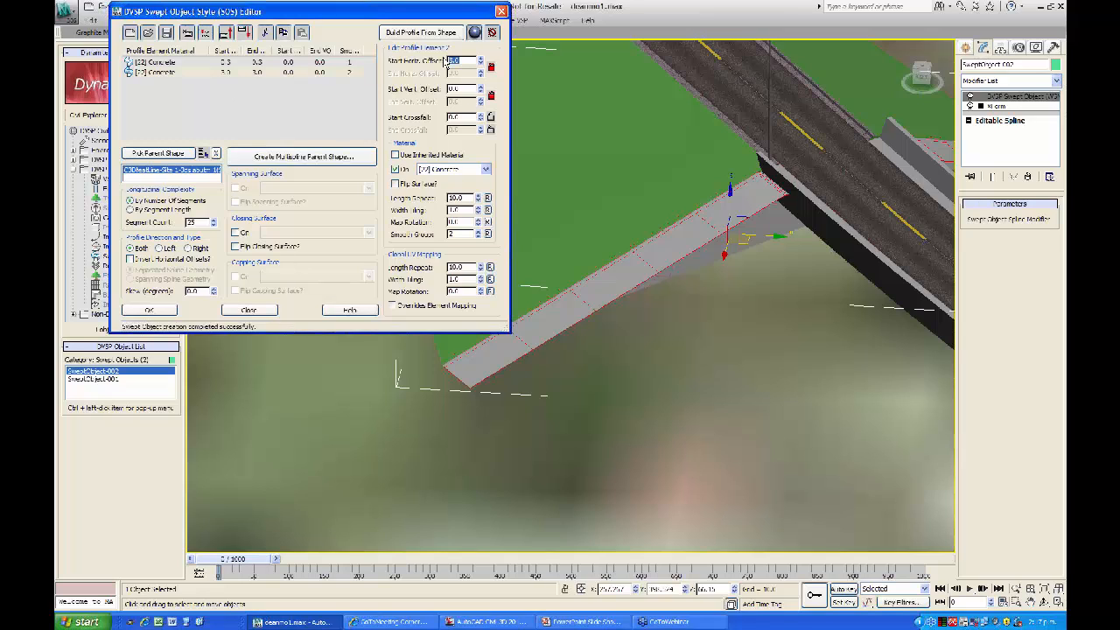
text(.2)
key(Tab)
text(.)
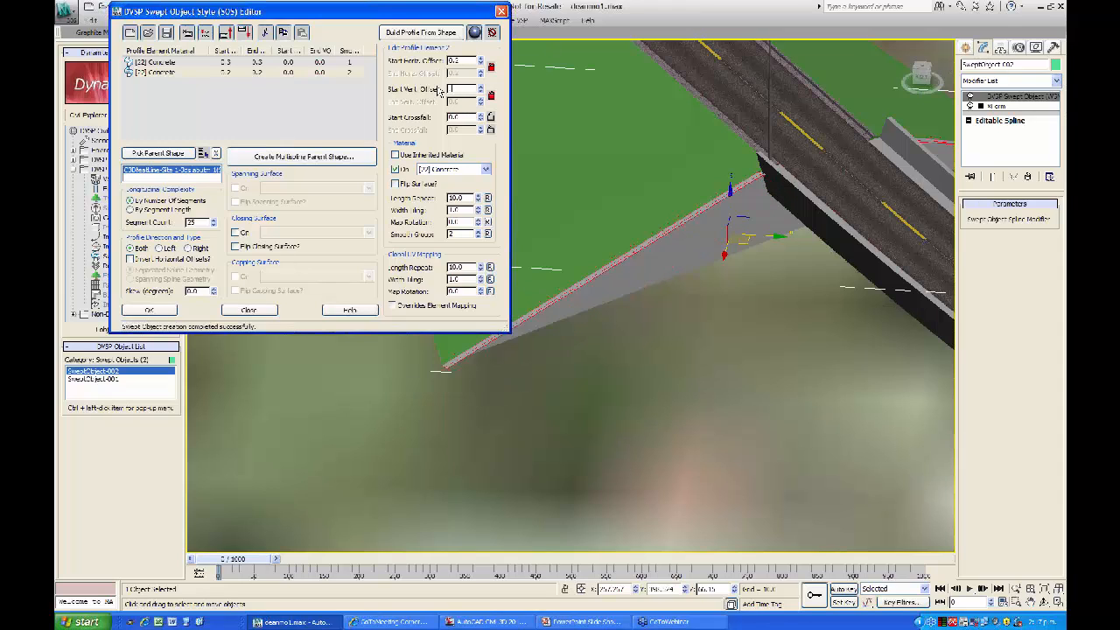
text(2)
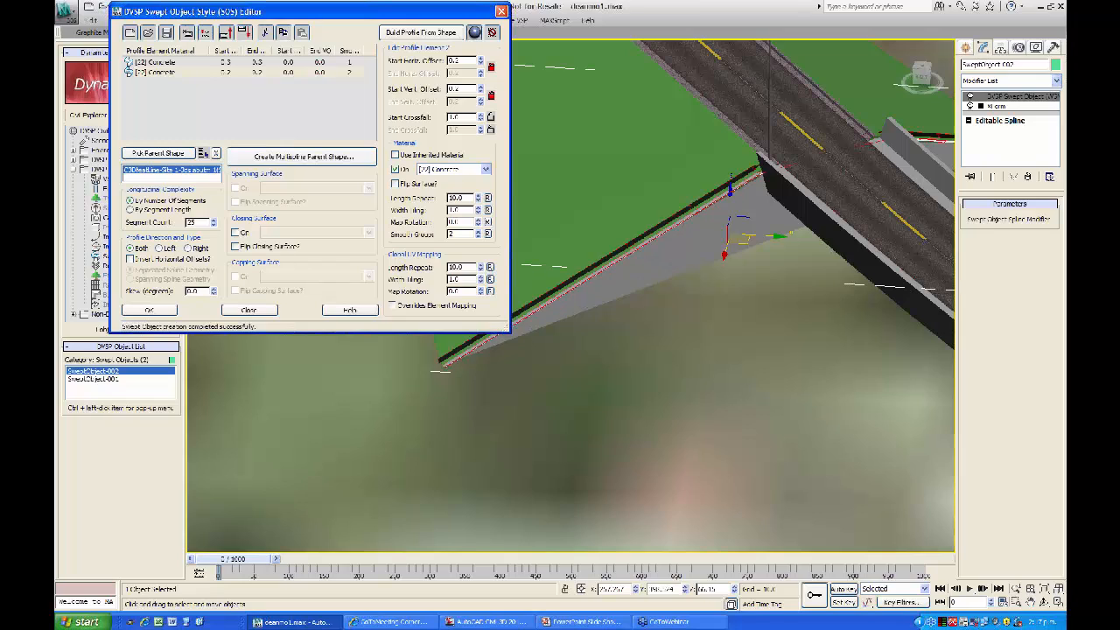
key(Tab)
Step: Change the second profile element's start vertical offset to -0.2
double_click(457, 89)
click(481, 91)
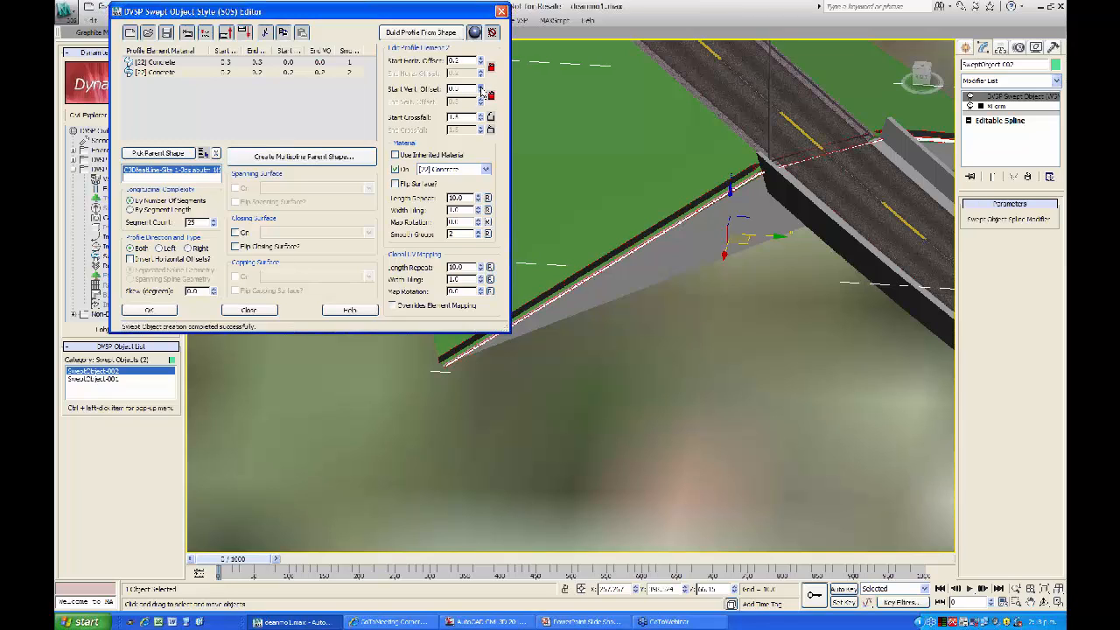
drag(480, 91, 480, 91)
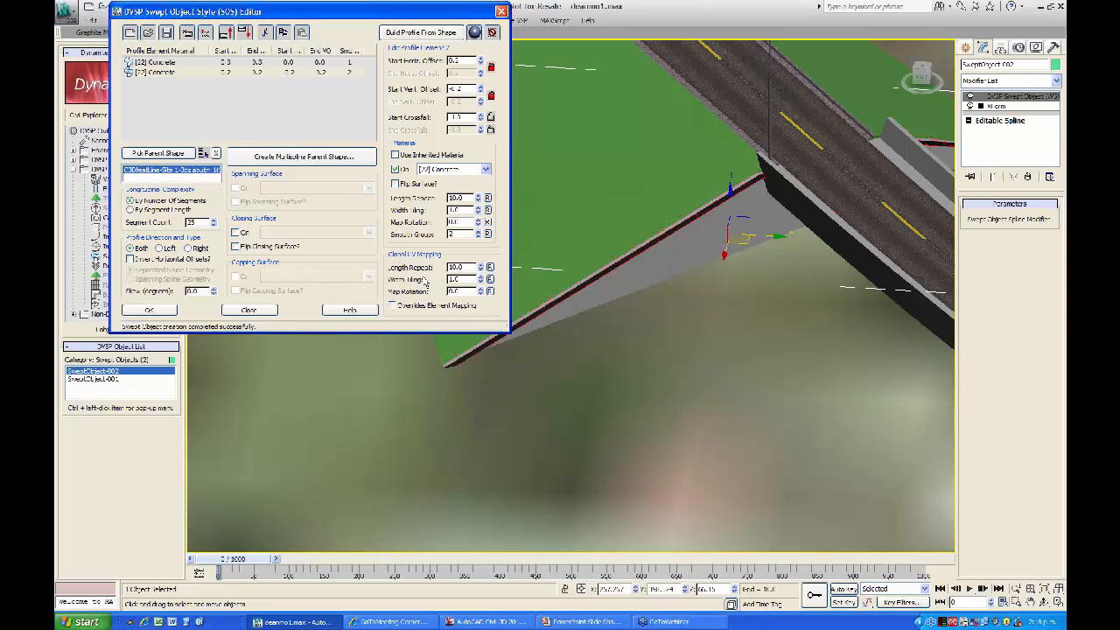
Step: Add a third profile element with a start horizontal offset of 0 and a start vertical offset of -1.5
click(187, 34)
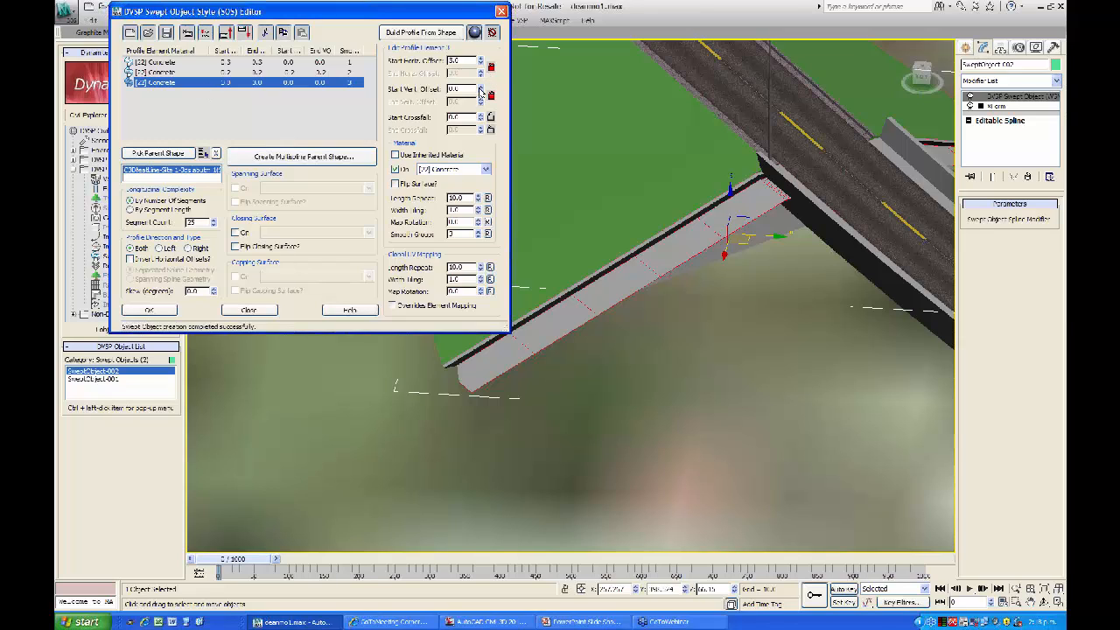
mouse_move(479, 91)
mouse_down()
mouse_move(418, 373)
mouse_move(480, 80)
mouse_up()
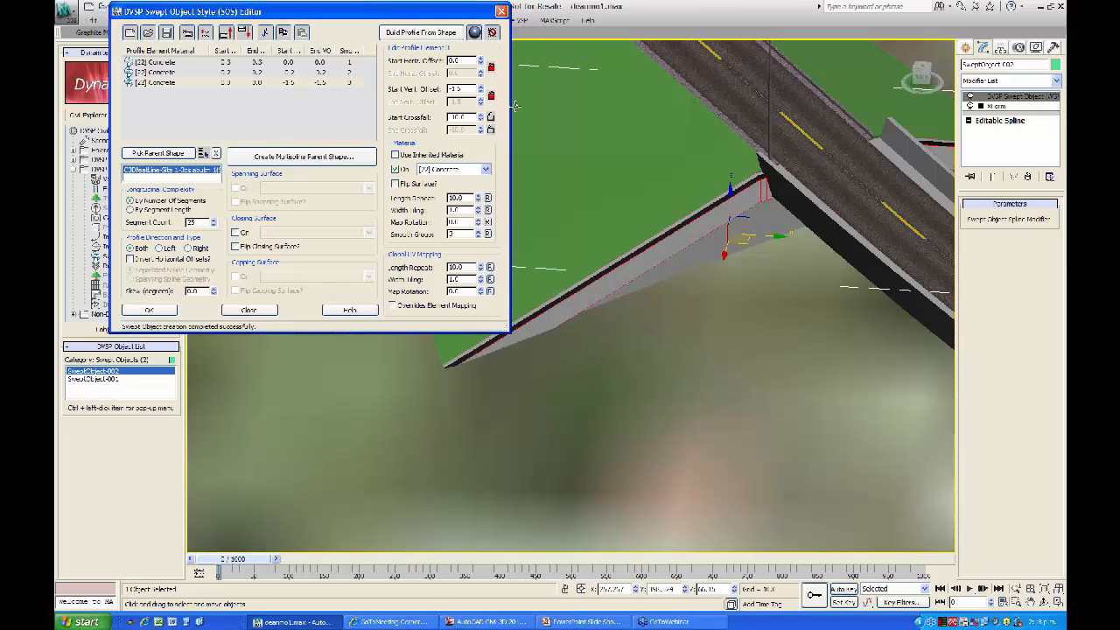
alt+middle_drag(719, 266, 689, 286)
scroll(689, 286, up, 5)
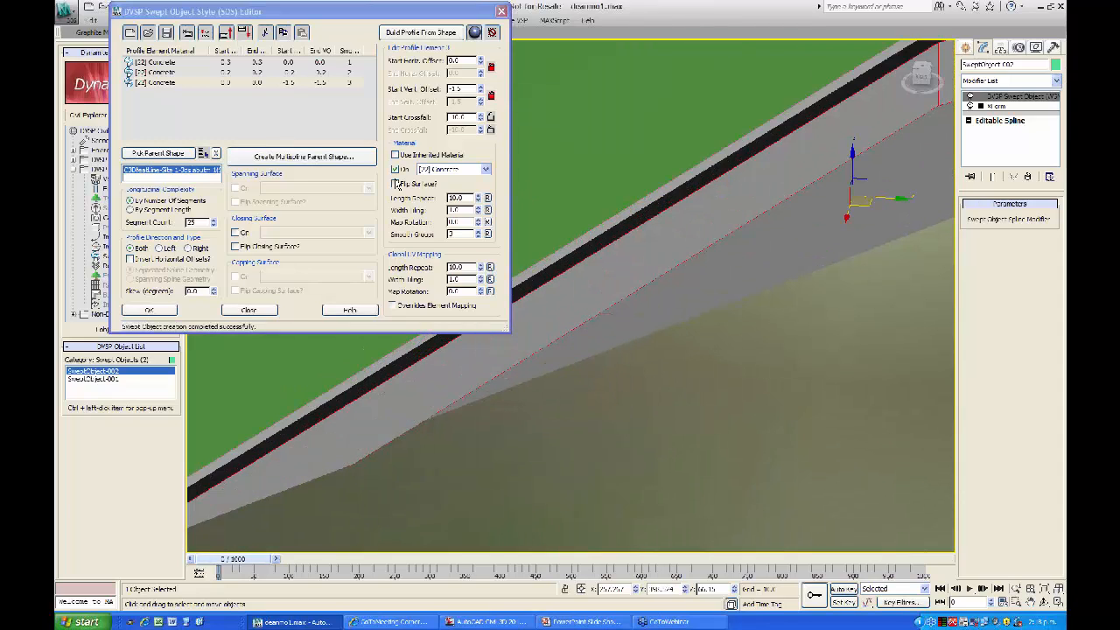
Step: Try Paving Type 11 on the third profile element and replace it with Paving Type 12
click(486, 171)
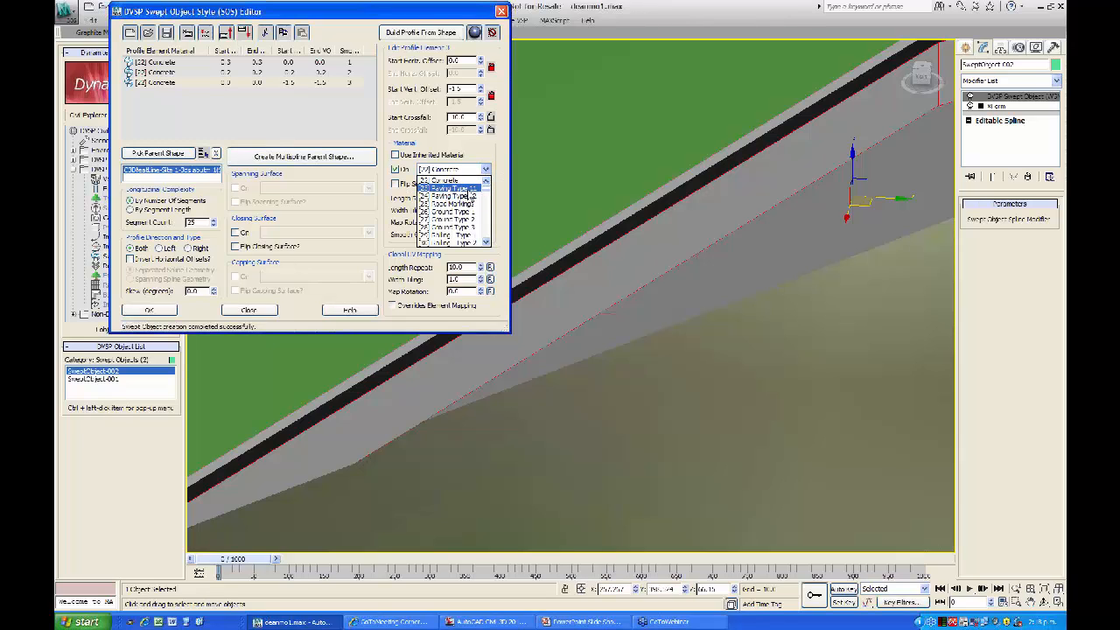
click(469, 190)
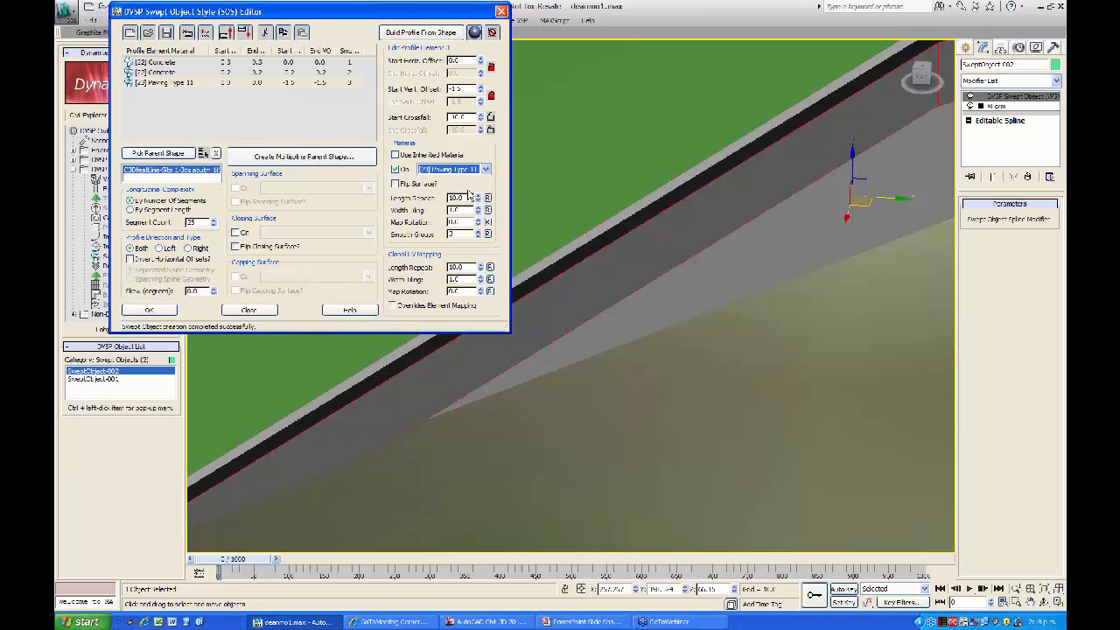
click(485, 169)
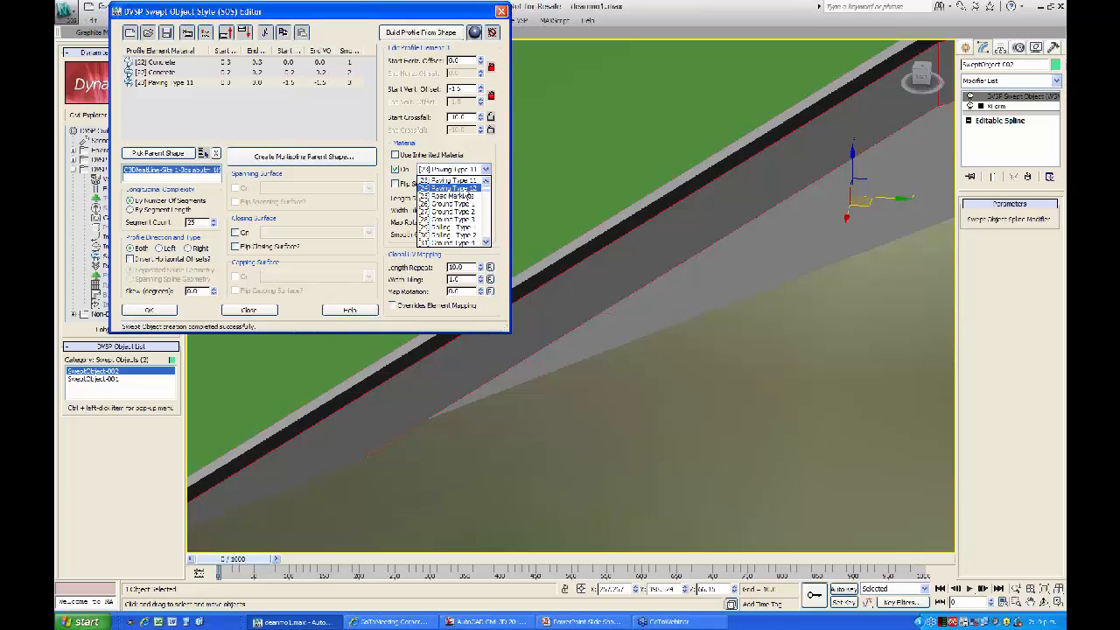
click(467, 189)
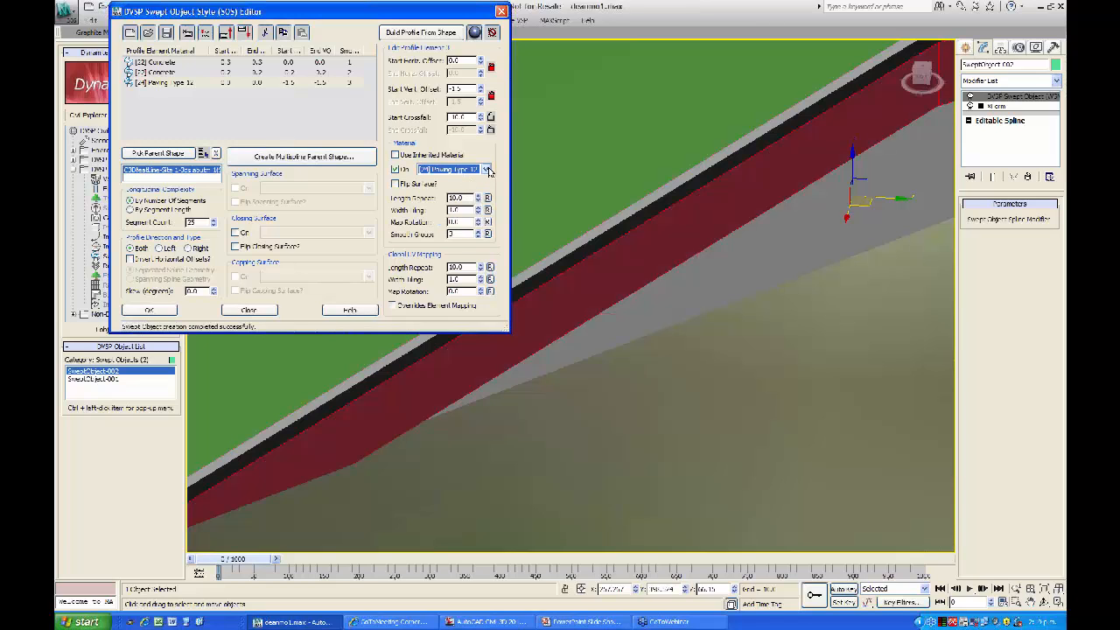
Step: Try Paving Type 4 as the material of the third profile element
middle_drag(644, 302, 644, 331)
scroll(644, 332, up, 8)
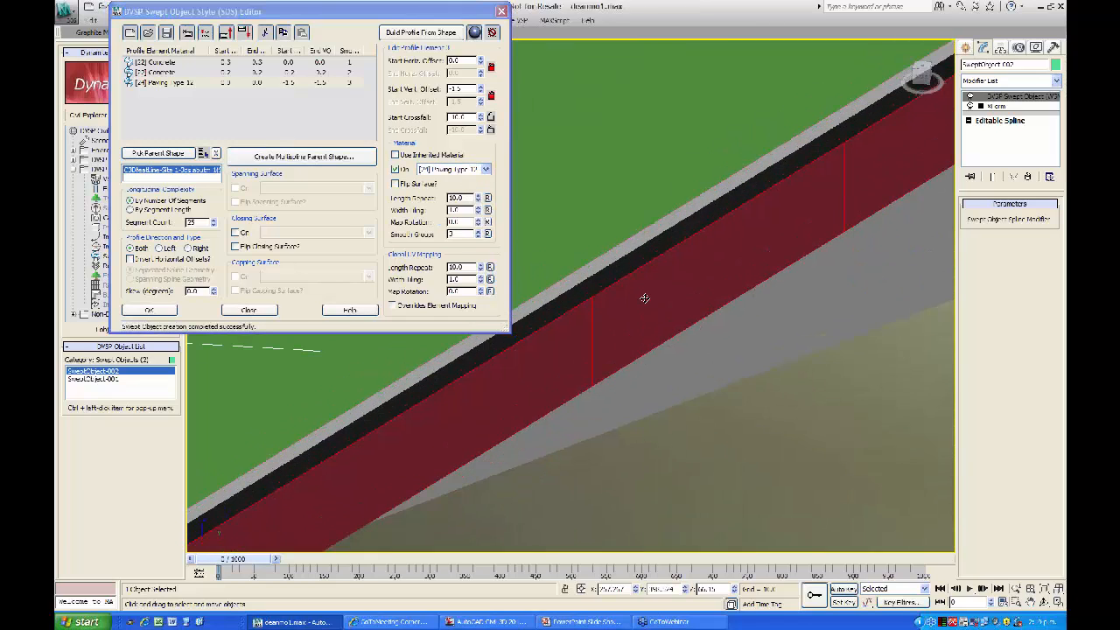
click(486, 169)
scroll(488, 196, down, 3)
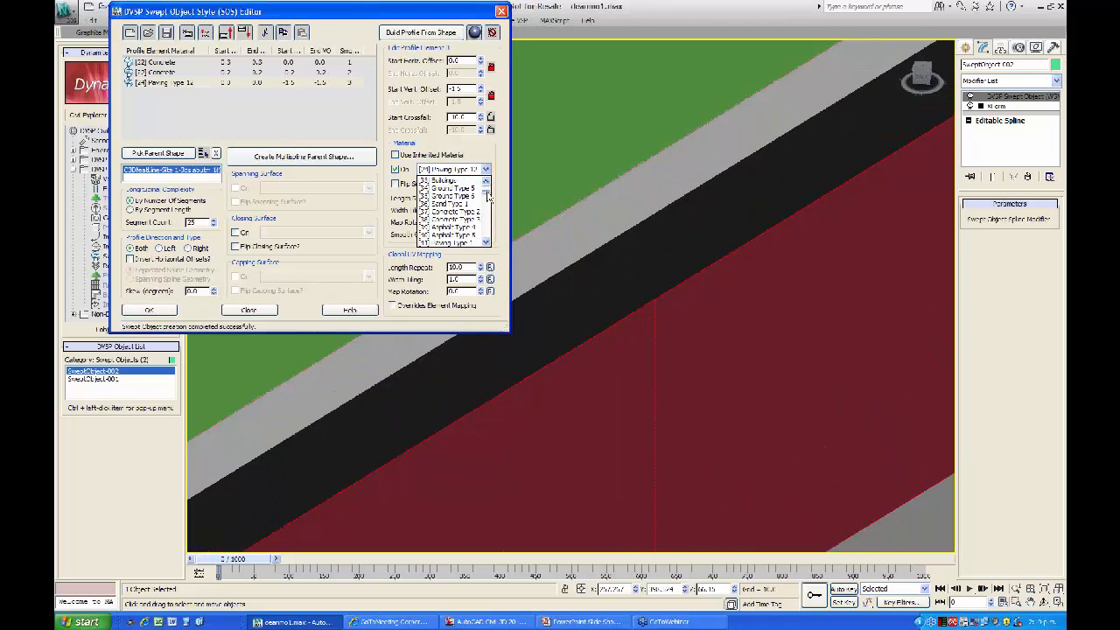
scroll(488, 196, down, 3)
scroll(487, 197, up, 3)
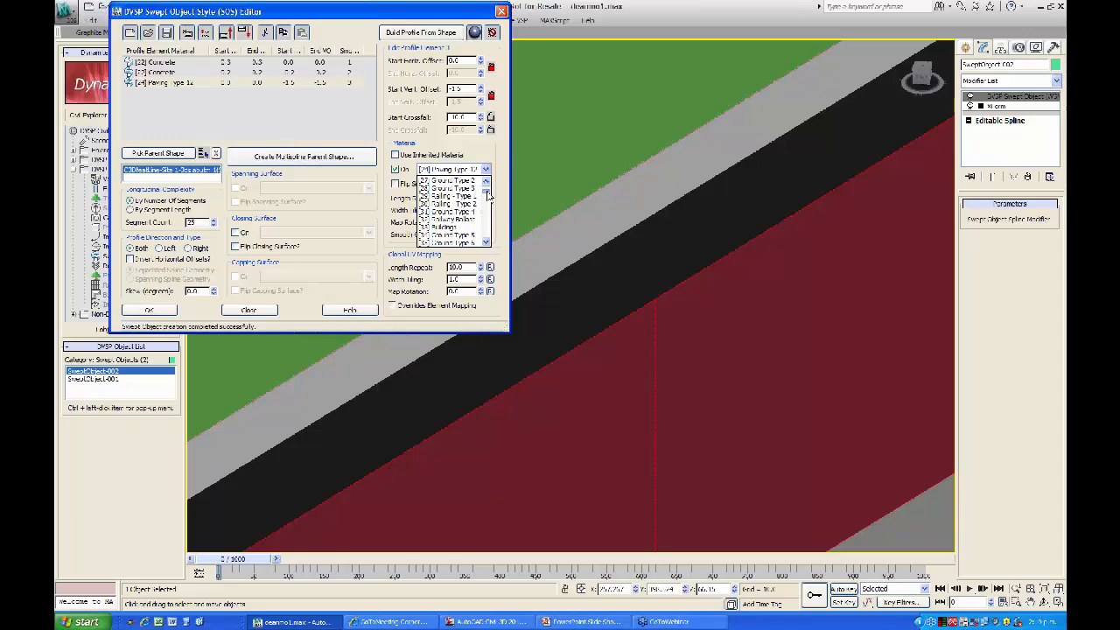
drag(488, 191, 488, 192)
scroll(487, 245, down, 5)
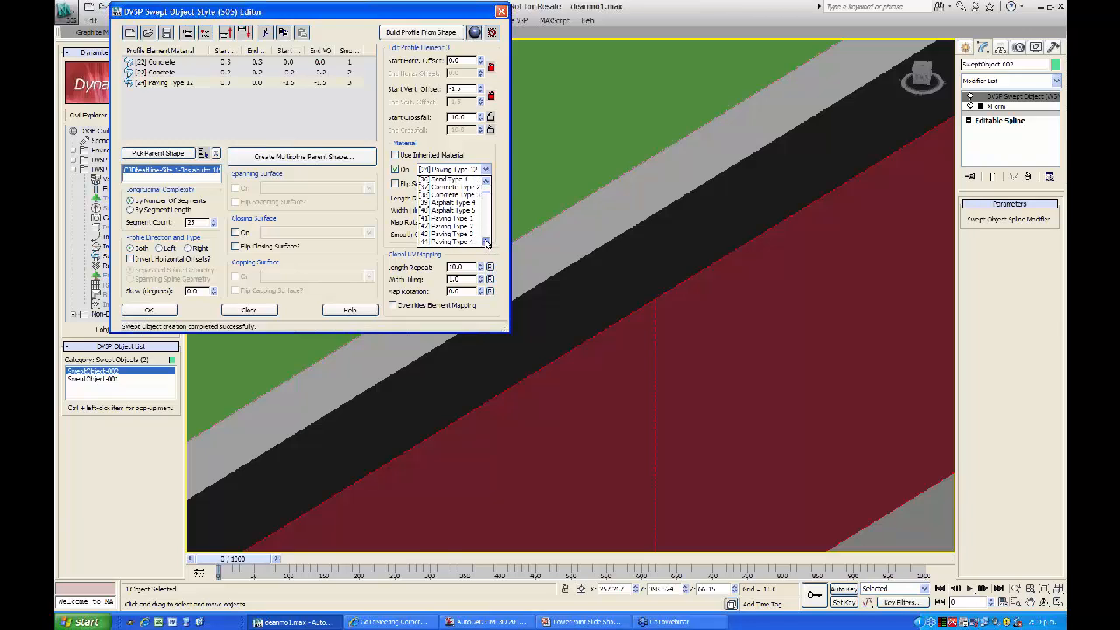
click(464, 219)
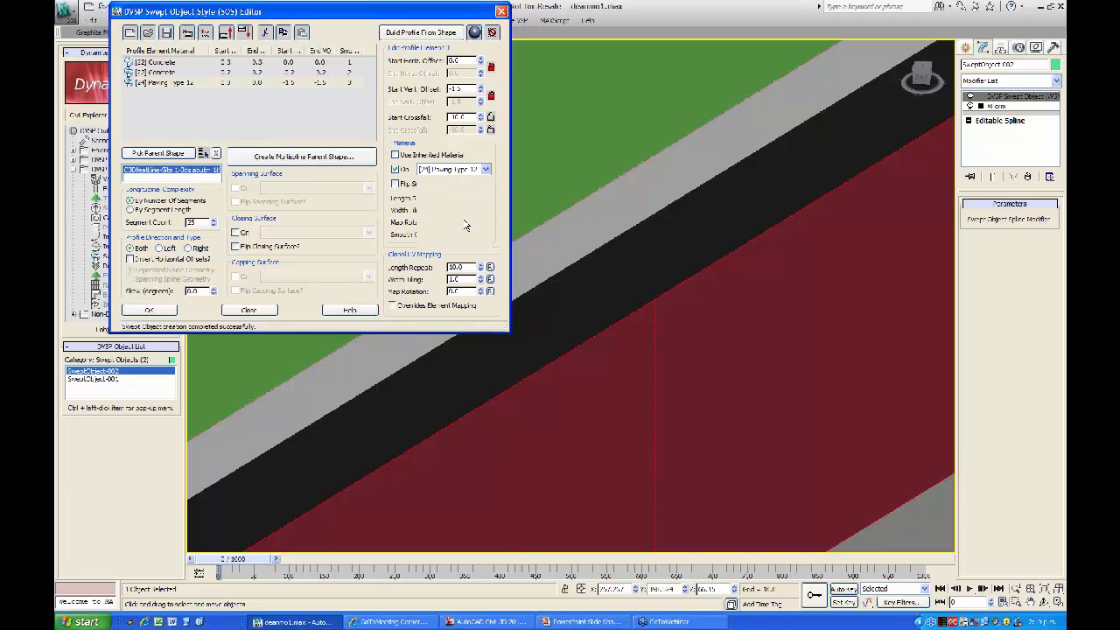
click(486, 168)
click(473, 192)
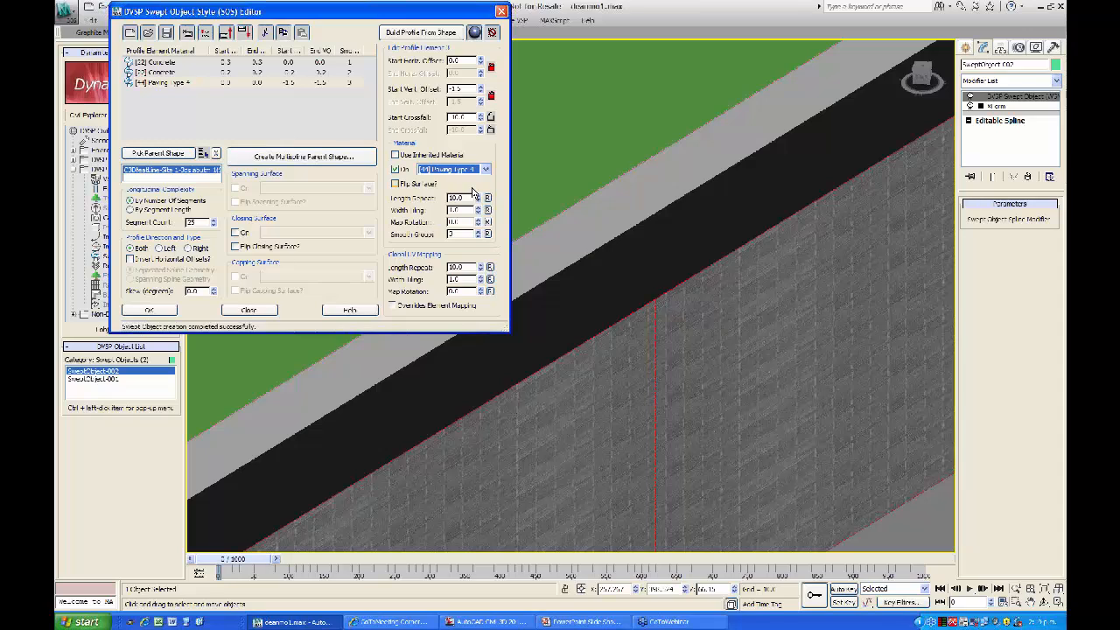
Step: Try Paving Types 6 and 7 on the third profile element, ending on Paving Type 6
click(486, 169)
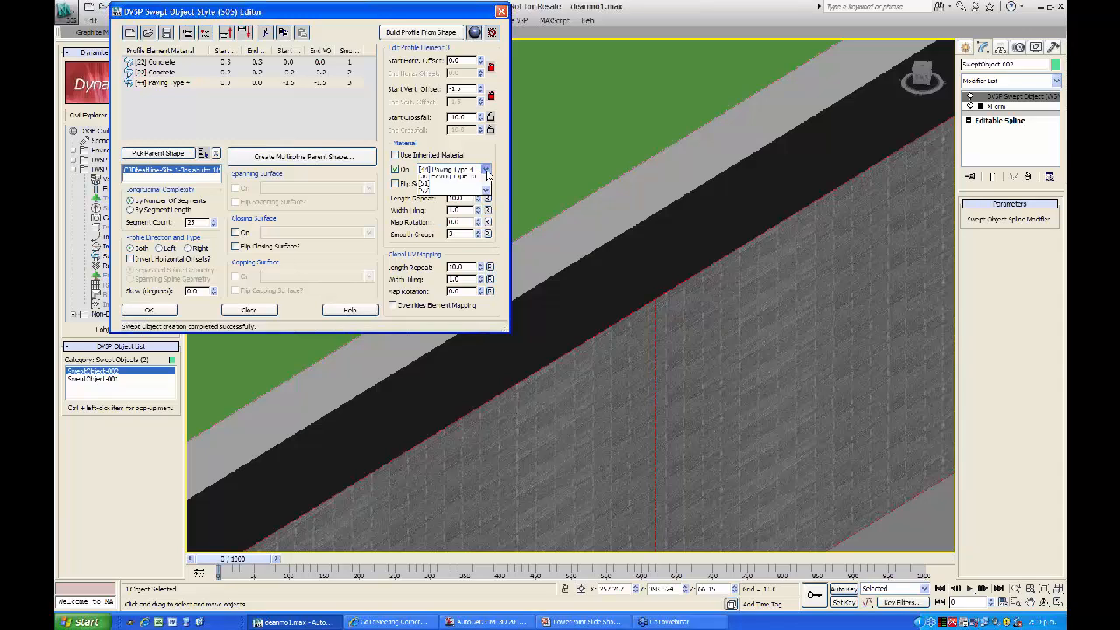
click(451, 203)
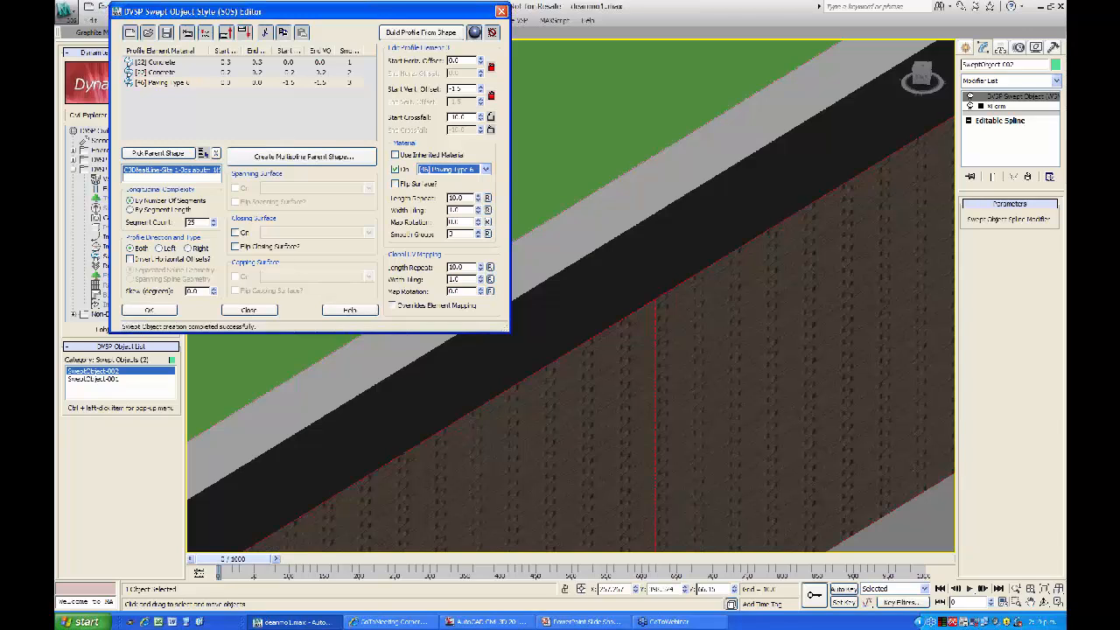
scroll(643, 368, down, 1)
middle_drag(643, 367, 609, 264)
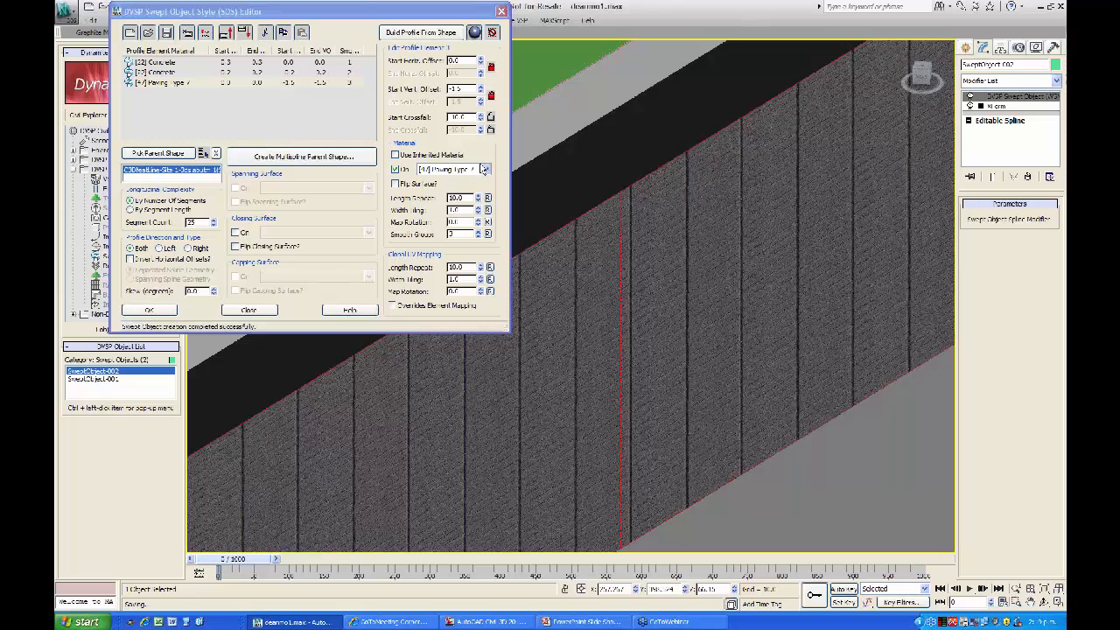
click(485, 169)
click(486, 181)
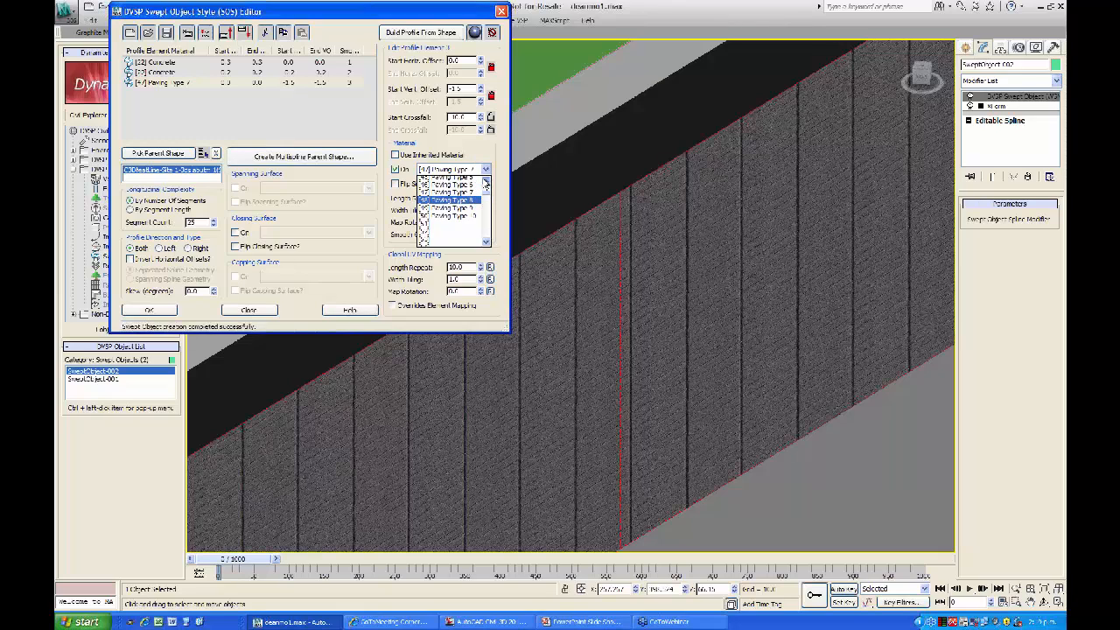
click(486, 181)
click(485, 181)
click(463, 196)
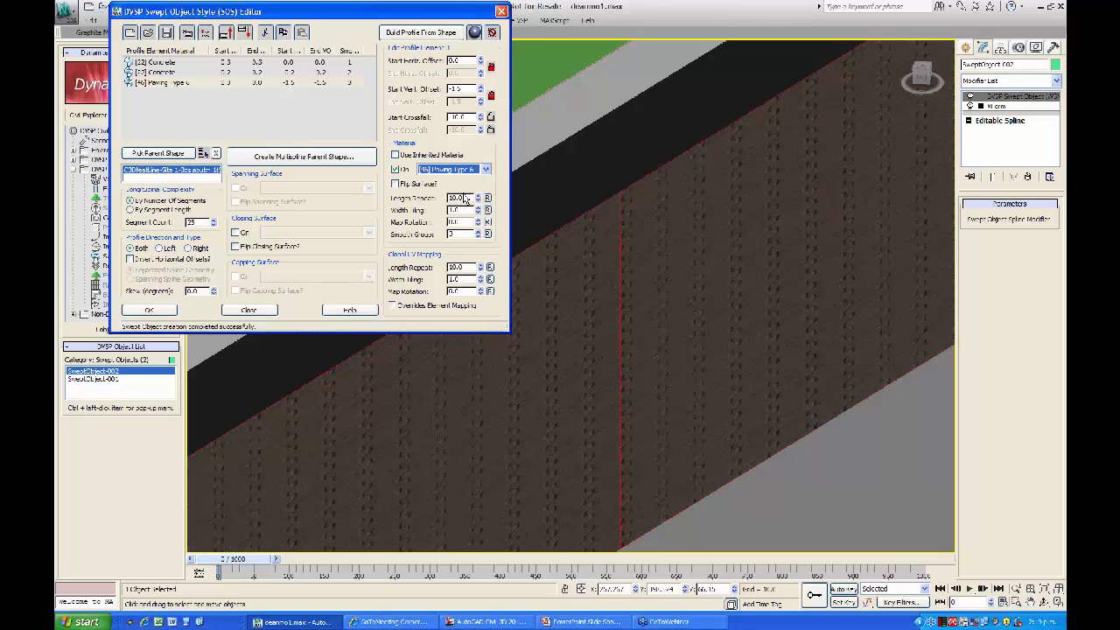
Step: Replace the third profile element's material with Paving Type 1
click(486, 169)
scroll(485, 194, up, 6)
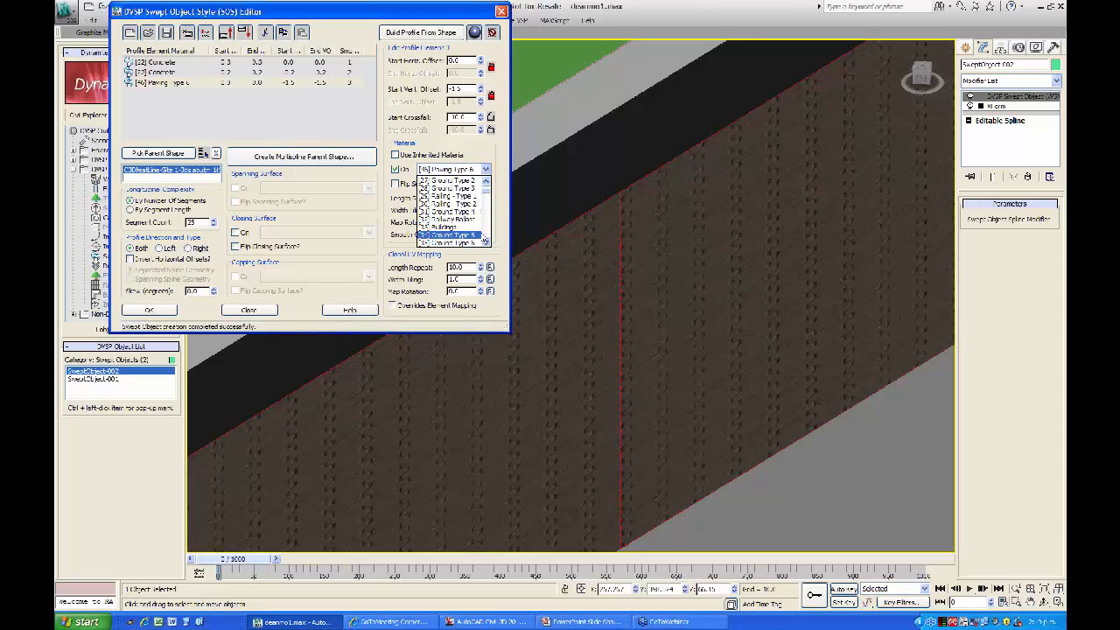
click(486, 243)
click(486, 242)
click(486, 242)
click(486, 242)
click(485, 243)
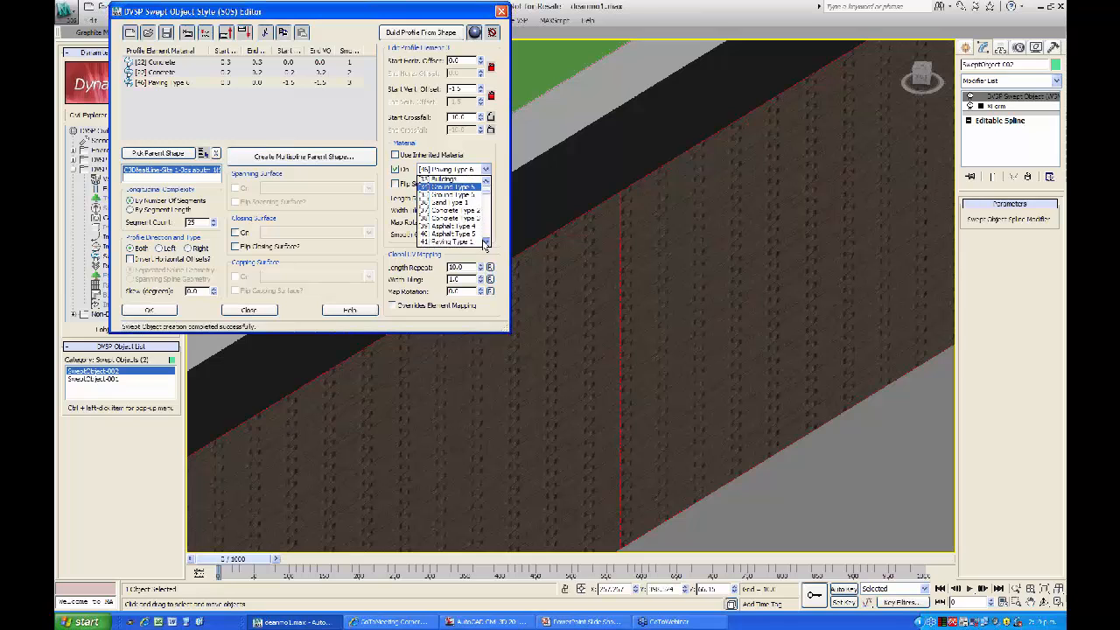
click(486, 243)
click(486, 243)
click(486, 243)
click(486, 243)
click(471, 223)
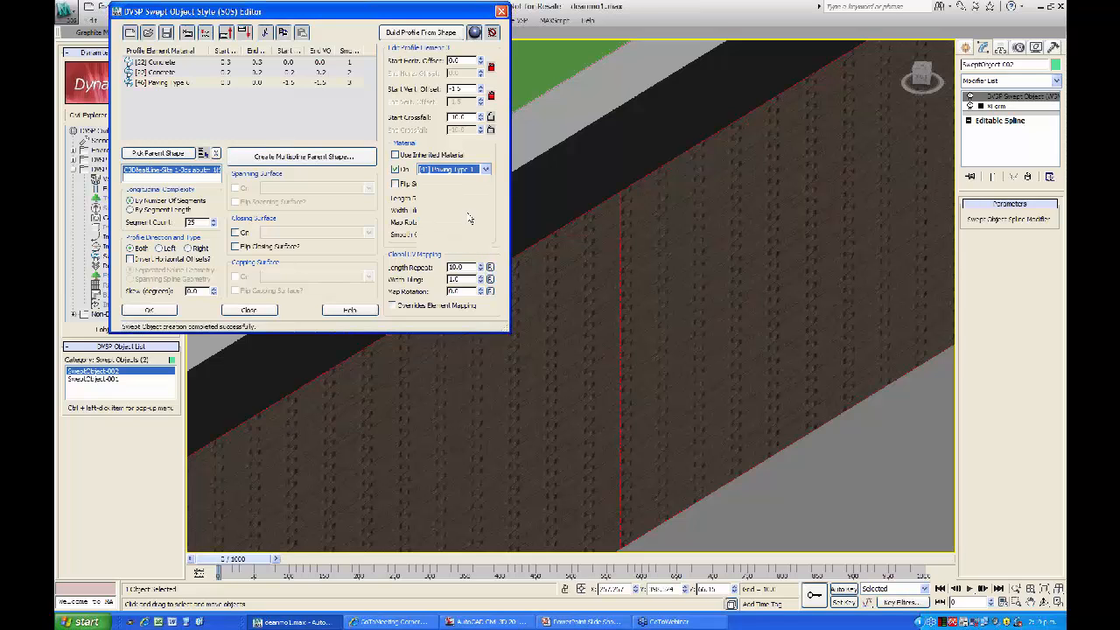
Step: Compare Paving Types 2, 3 and 5 on the third profile element and settle on Paving Type 3
click(487, 170)
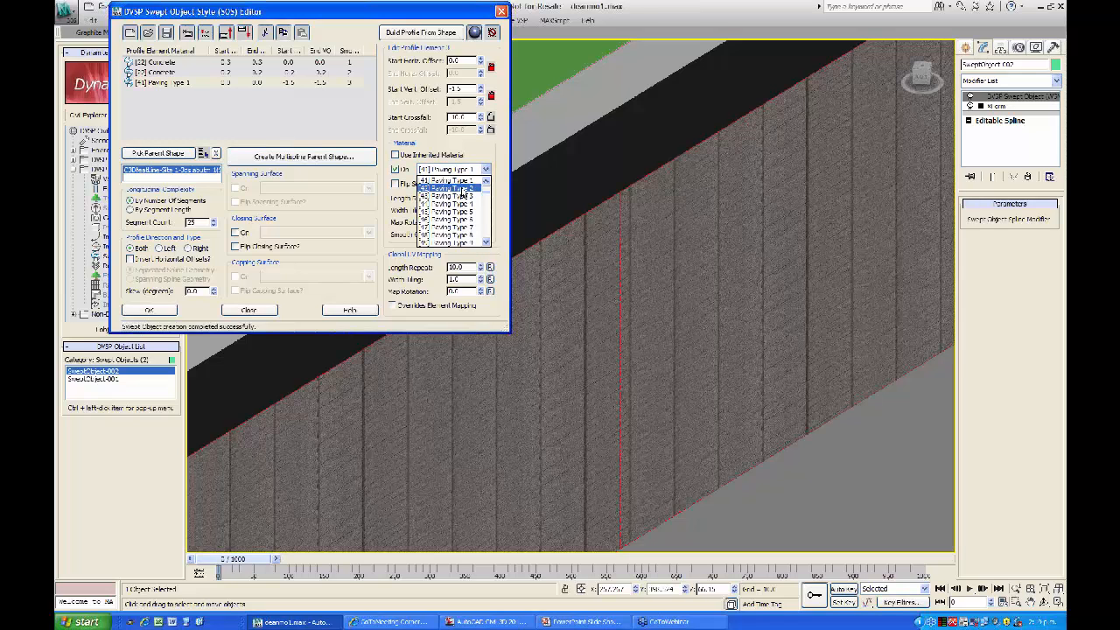
click(464, 188)
click(486, 169)
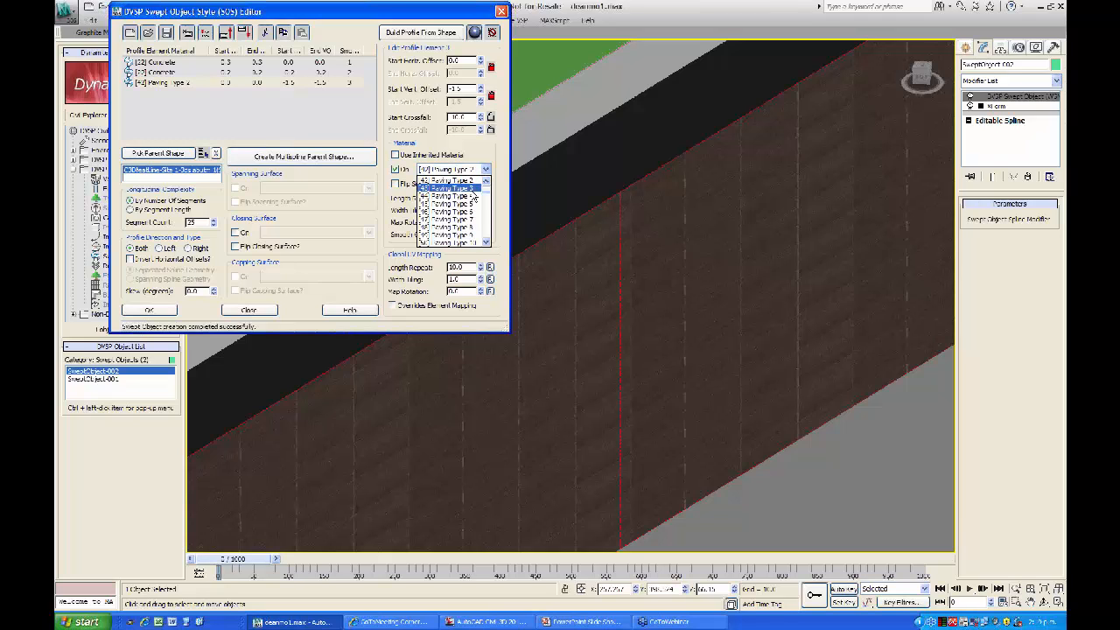
click(472, 197)
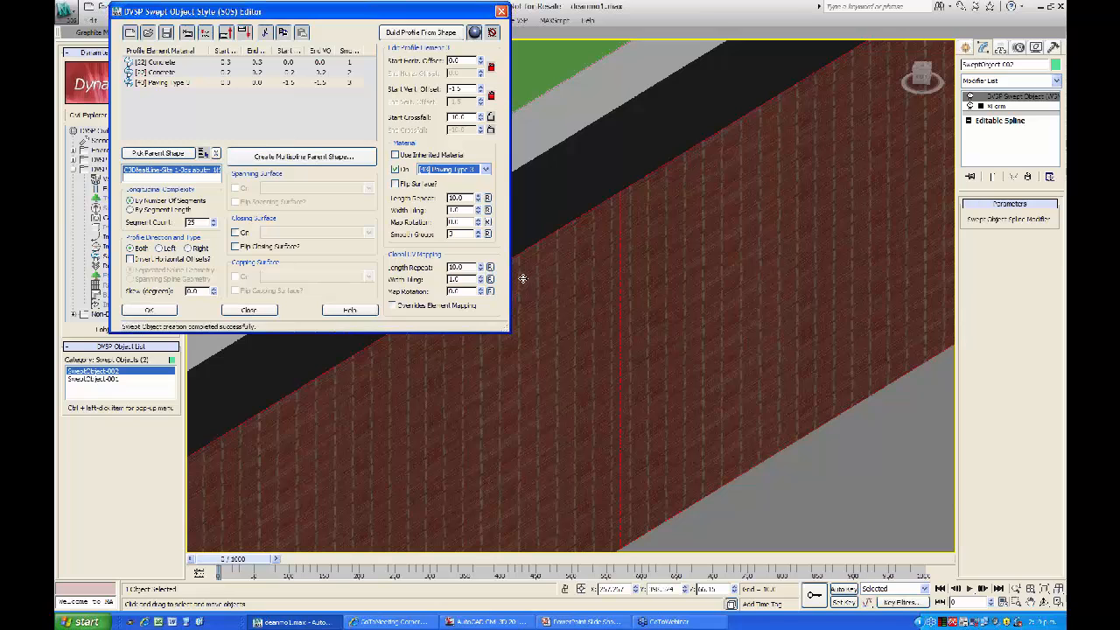
key(Down)
key(Down)
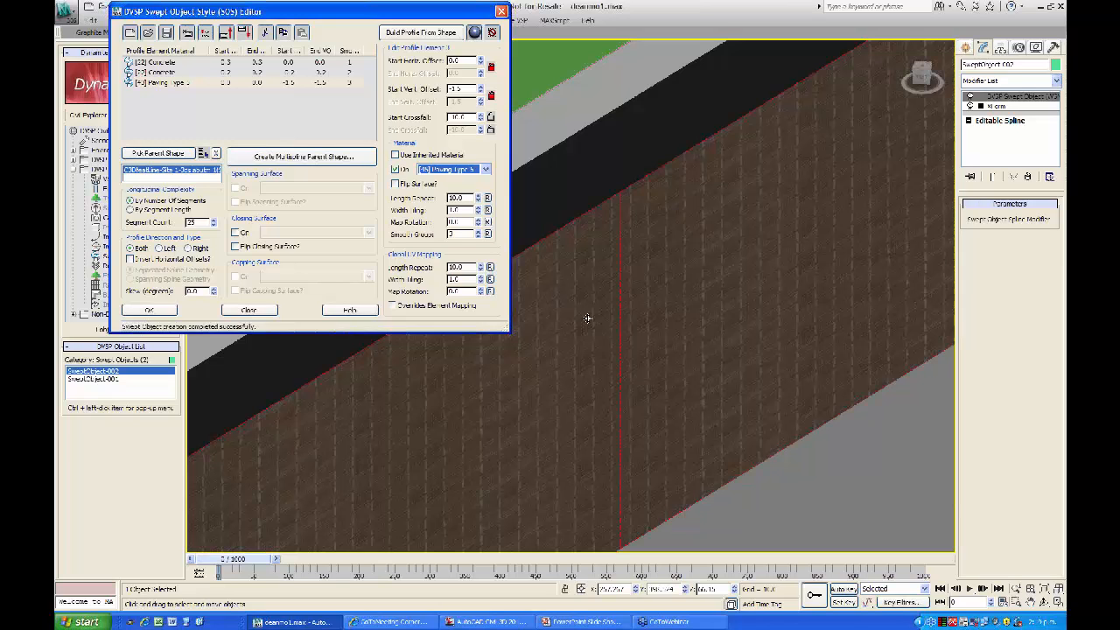
key(Up)
key(Up)
Step: Set the third profile element's start vertical offset to -4 so the brick wall extends down to the ground surface
click(258, 83)
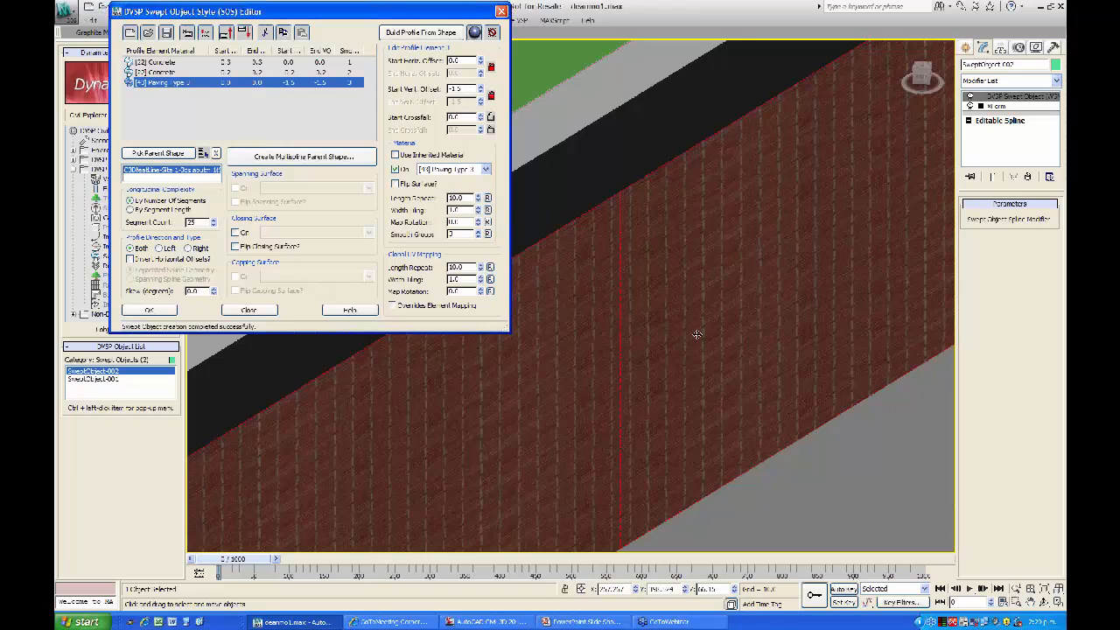
click(818, 492)
scroll(797, 475, down, 4)
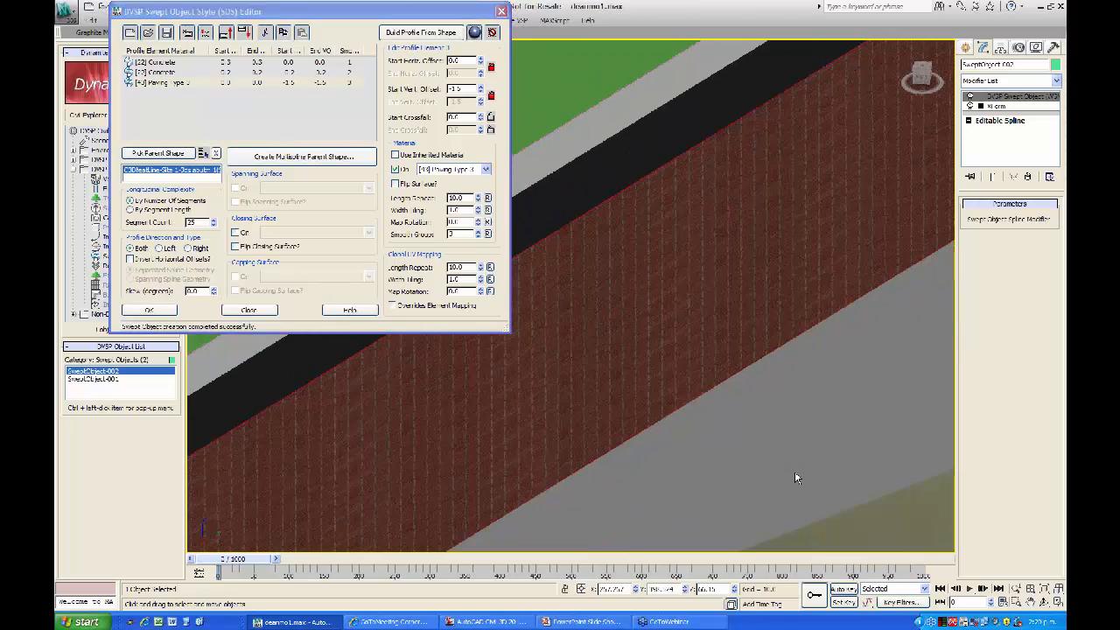
scroll(789, 474, down, 5)
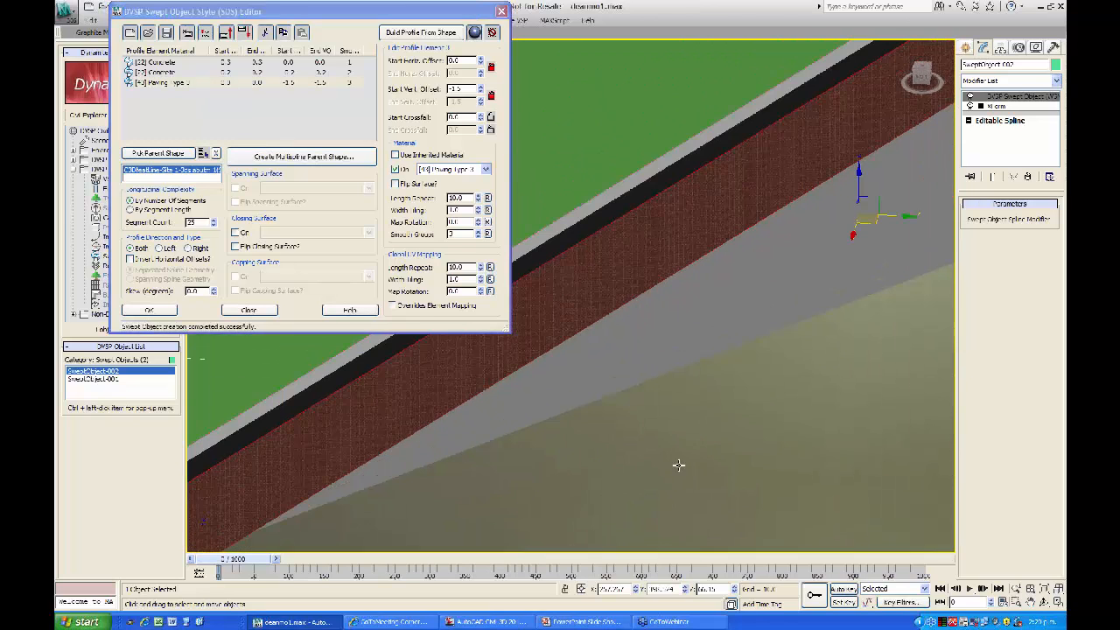
scroll(674, 477, down, 3)
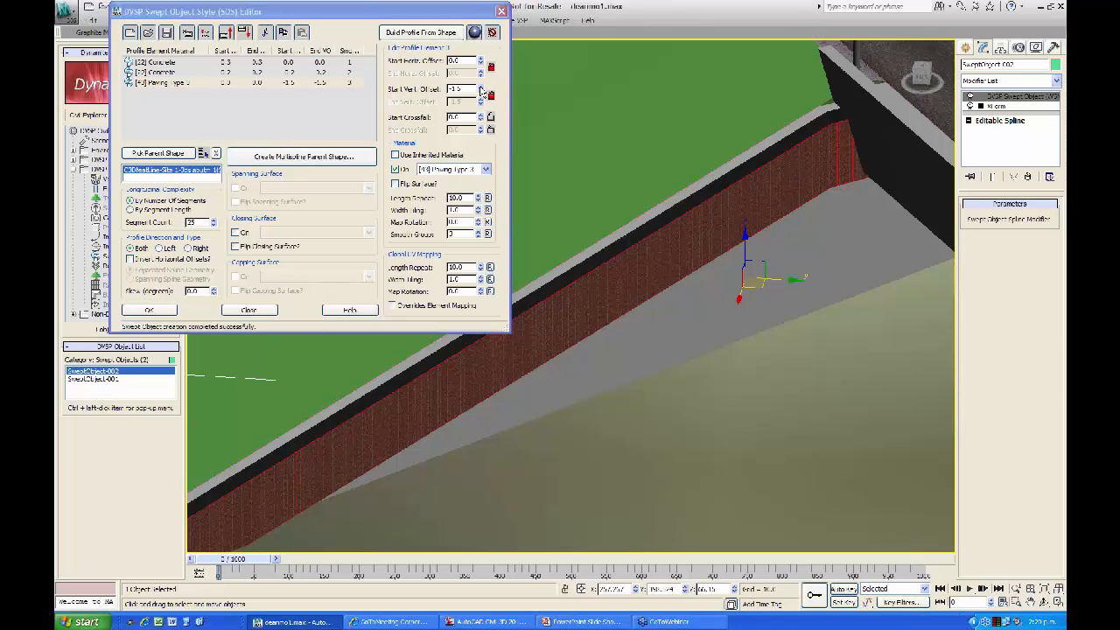
drag(480, 90, 478, 115)
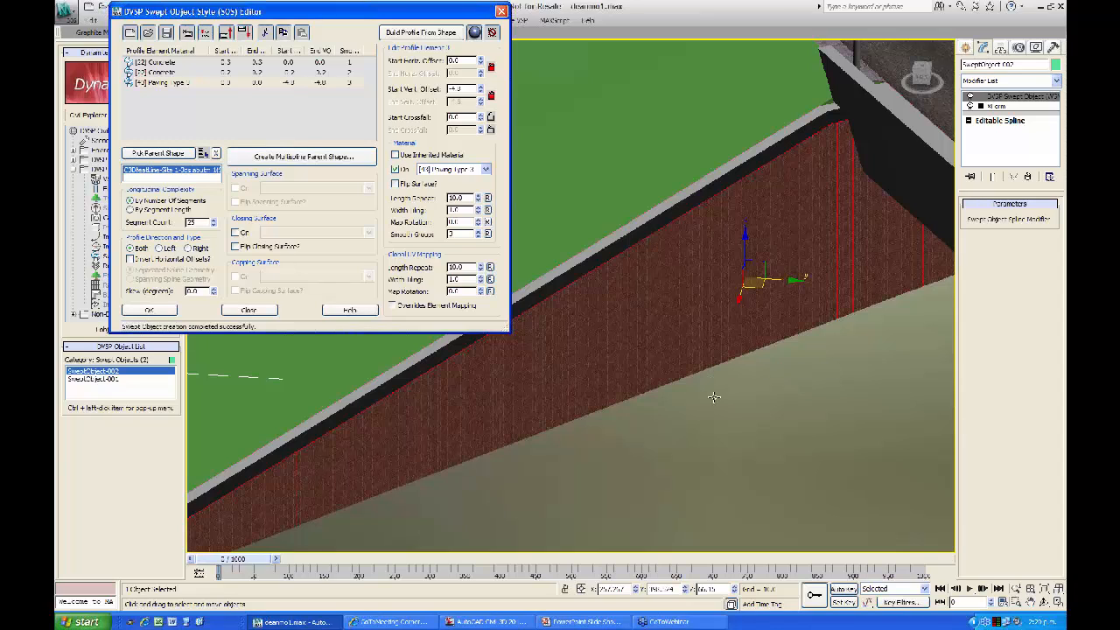
Step: Close the swept object style editor and cancel saving the style to a file
click(502, 12)
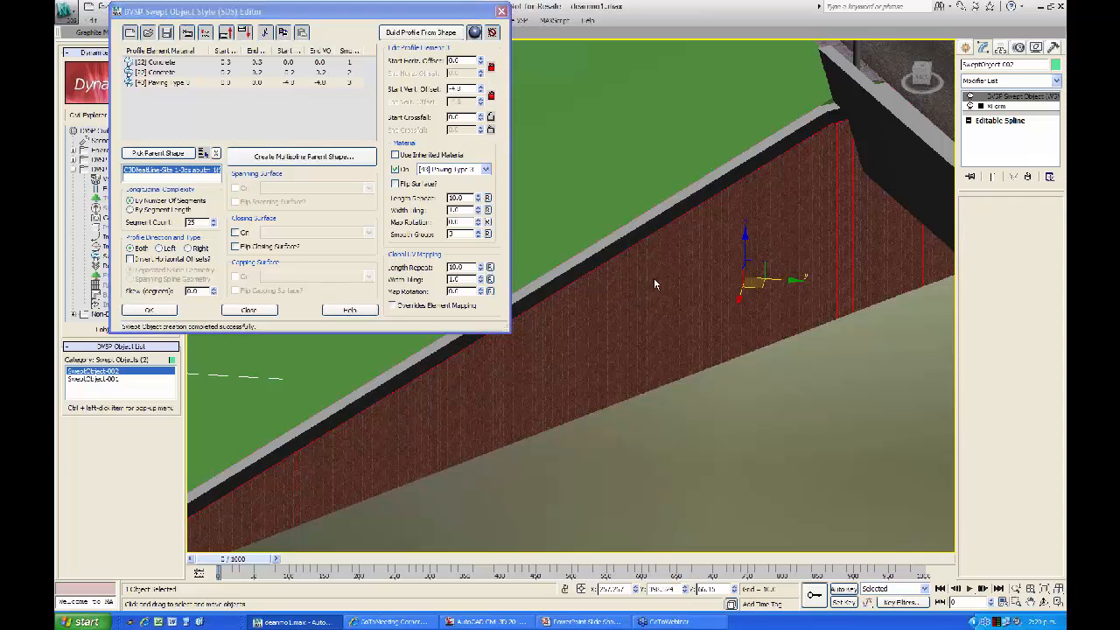
click(537, 347)
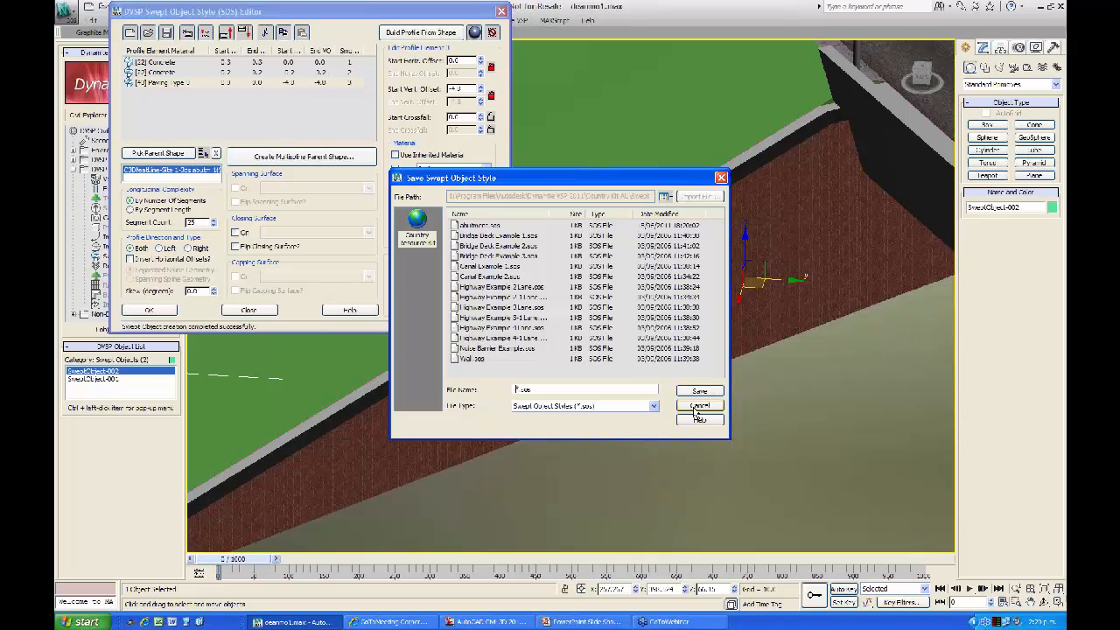
click(699, 406)
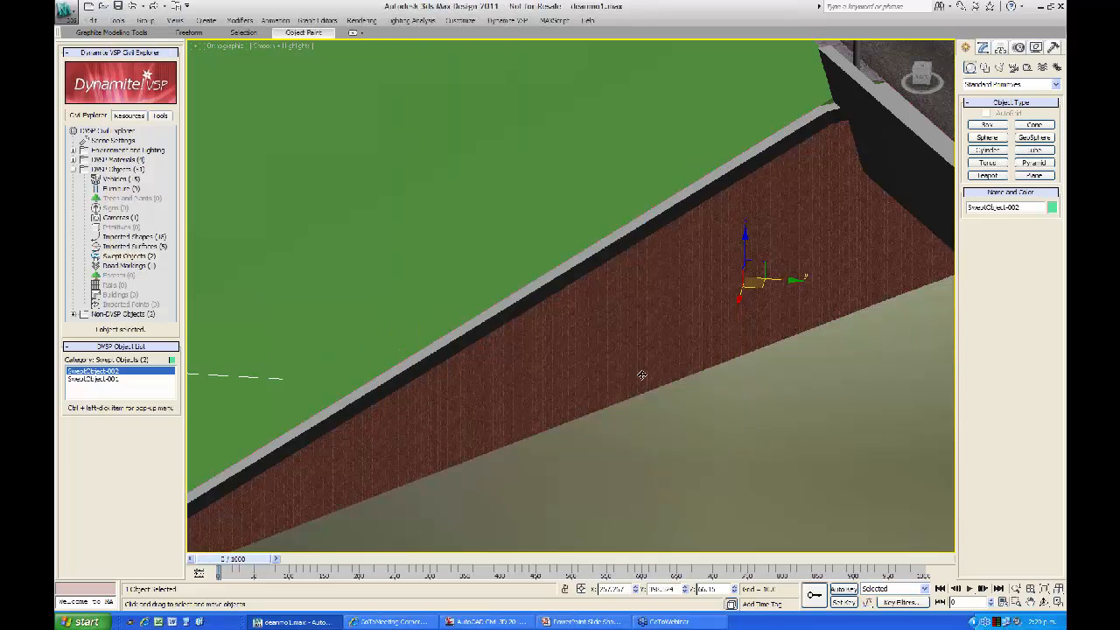
Step: Deselect the wall, inspect it against the road model, and examine the abutment at the other end of the bridge
middle_drag(609, 379, 590, 367)
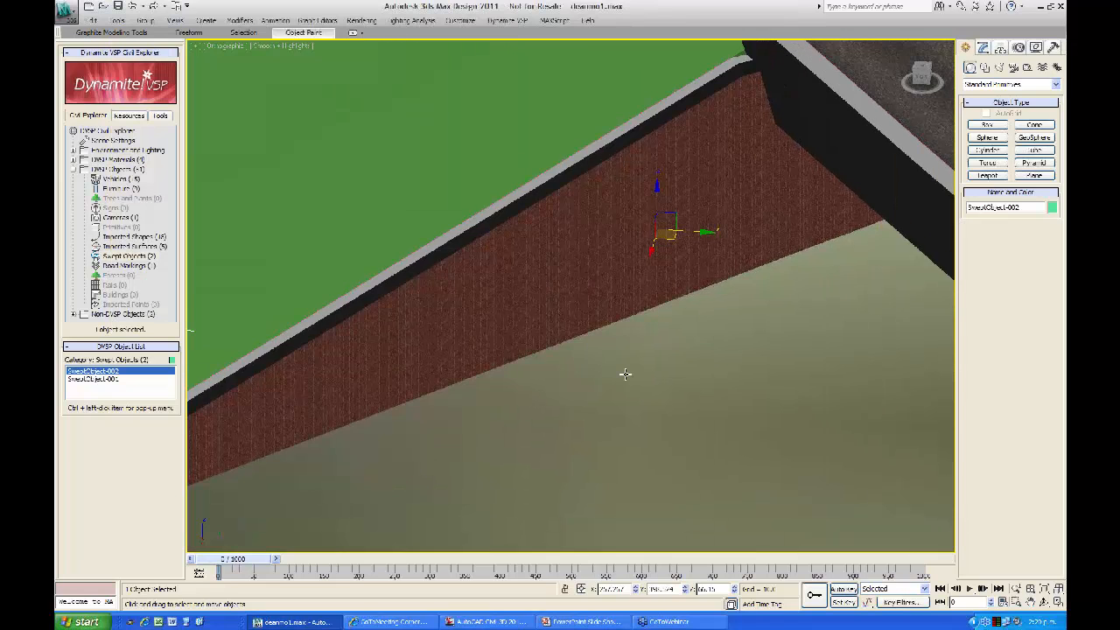
scroll(623, 373, down, 3)
click(620, 374)
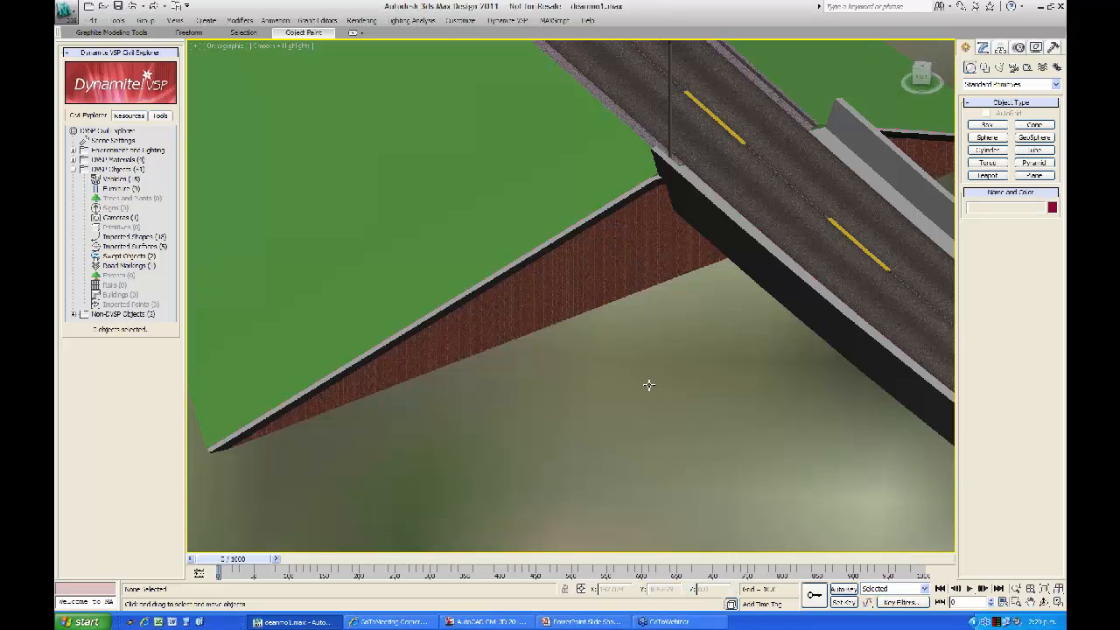
scroll(645, 385, down, 8)
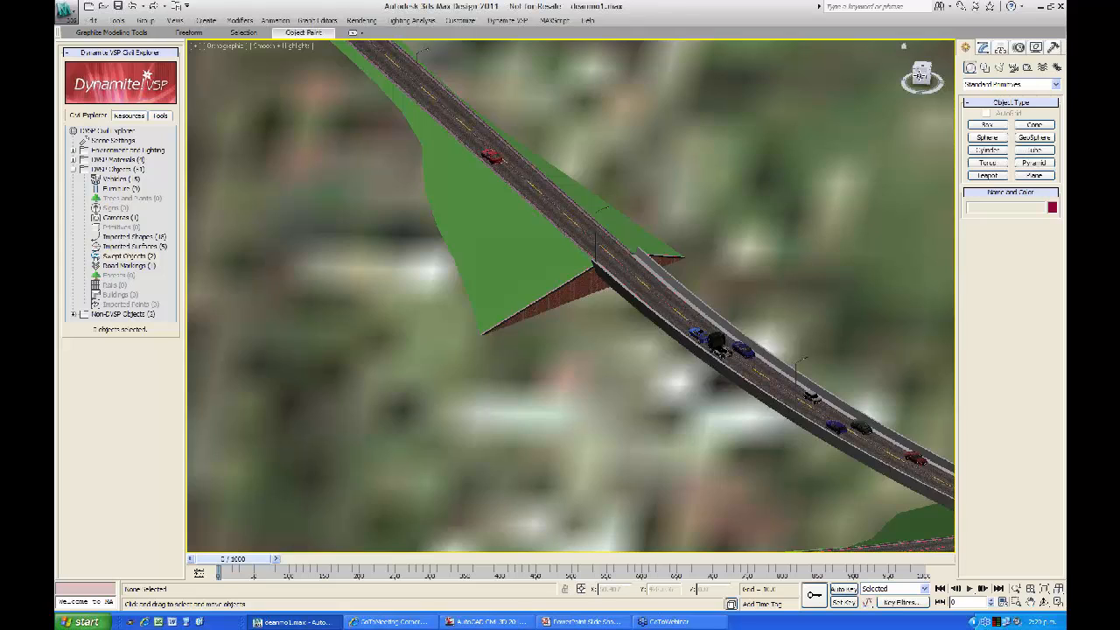
drag(914, 75, 735, 185)
middle_drag(642, 236, 292, 400)
middle_drag(604, 237, 443, 350)
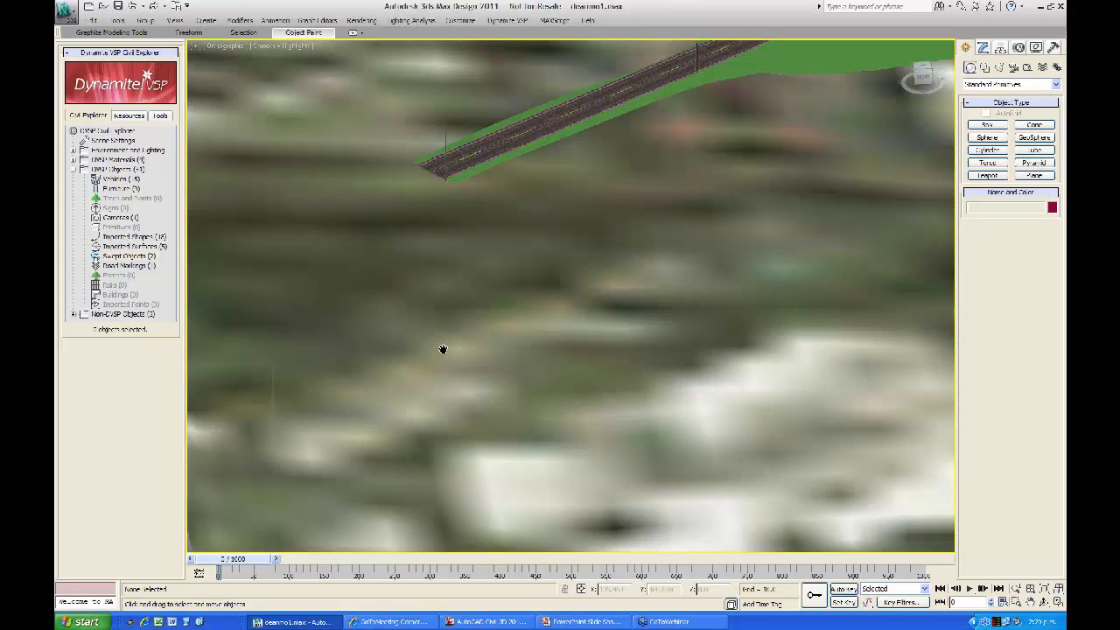
scroll(604, 294, down, 3)
middle_drag(604, 295, 324, 386)
mouse_move(658, 226)
middle_down()
mouse_move(560, 408)
mouse_move(528, 439)
middle_up()
scroll(652, 284, up, 5)
scroll(654, 243, up, 8)
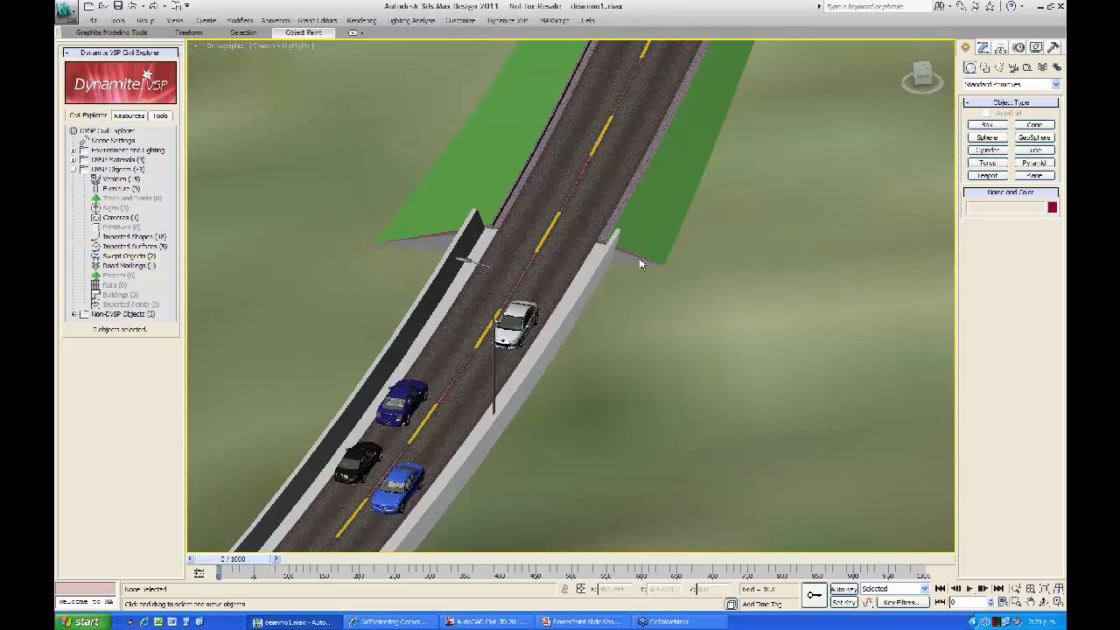
scroll(646, 252, up, 4)
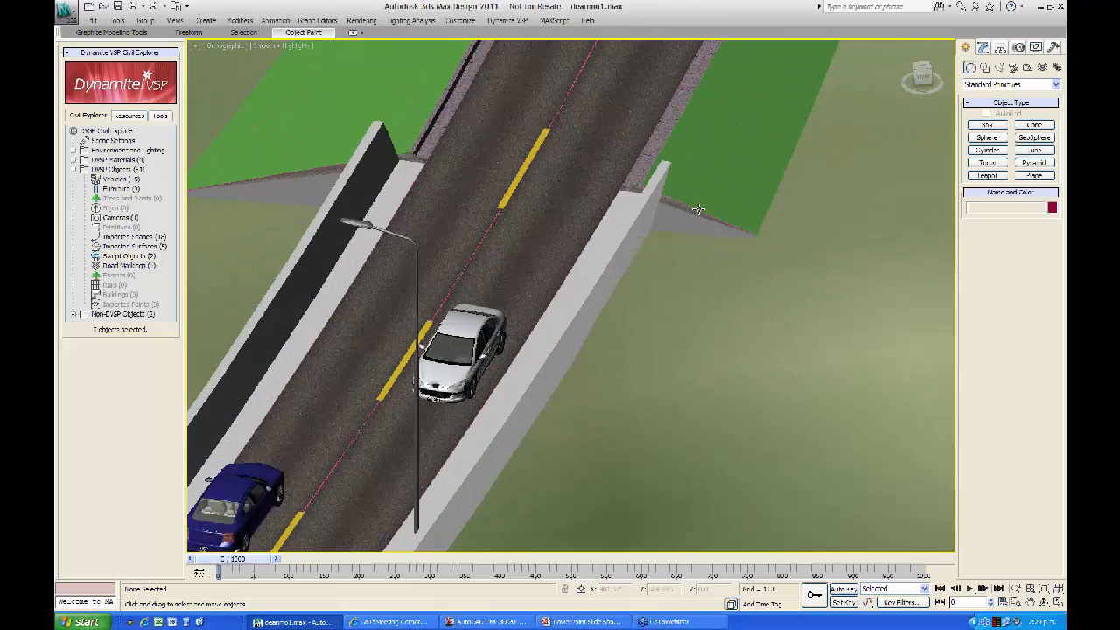
Step: Create a swept object with one Concrete profile element along the abutment feature line at the other bridge end
click(500, 24)
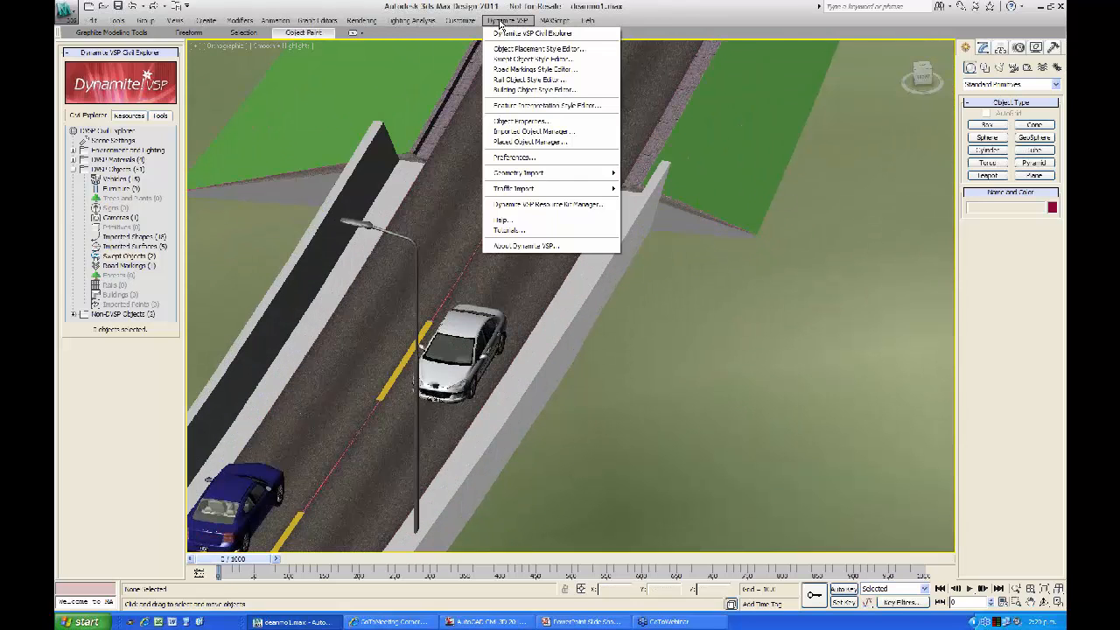
click(509, 59)
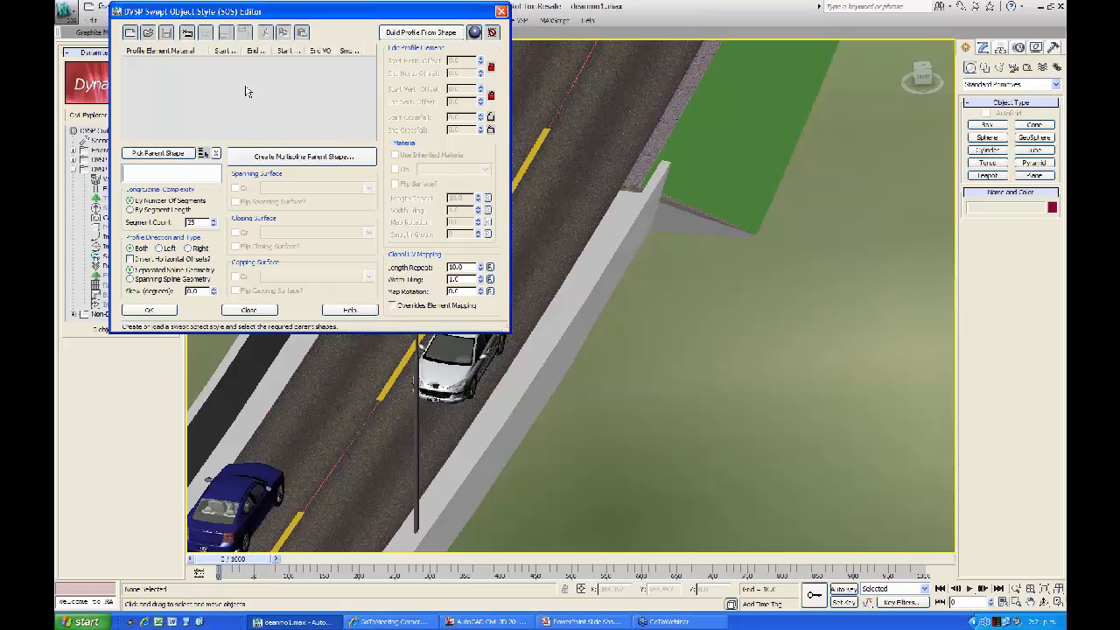
click(188, 33)
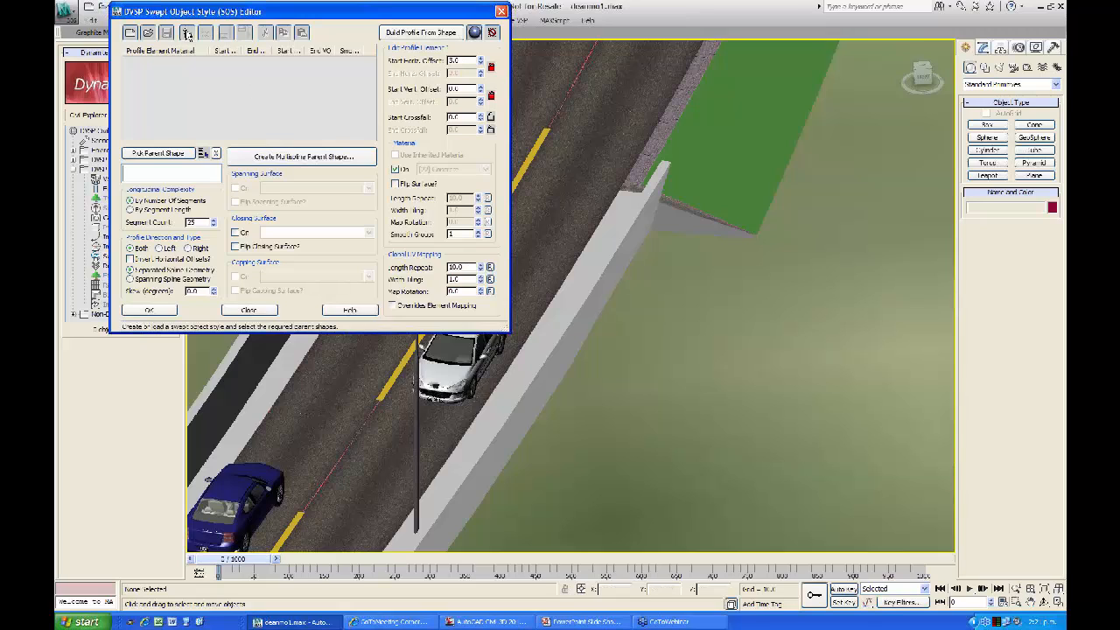
click(158, 153)
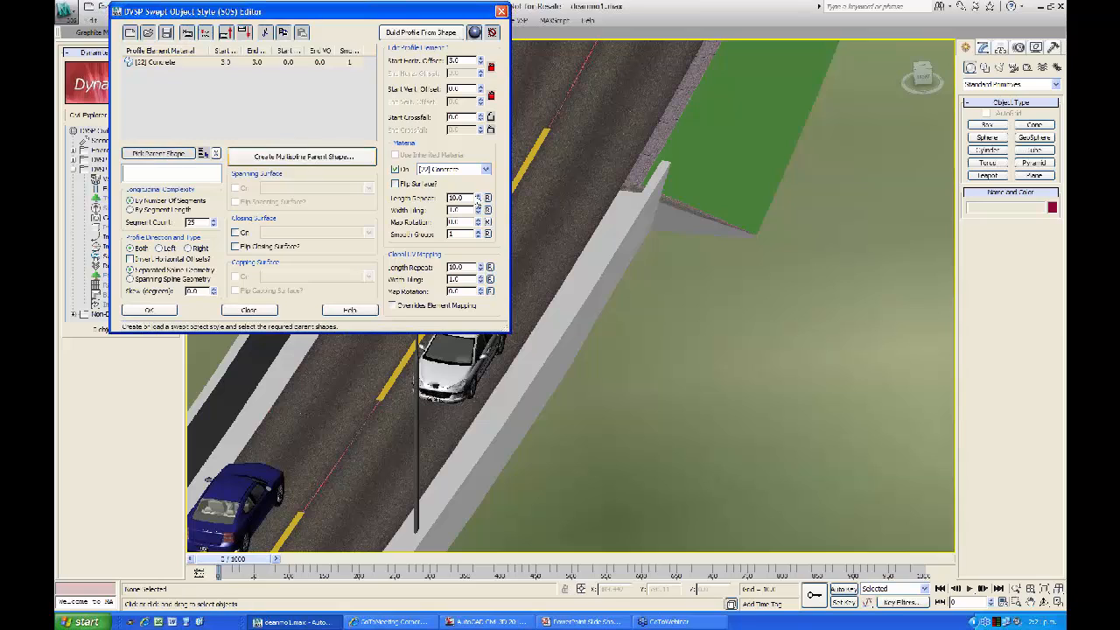
click(688, 203)
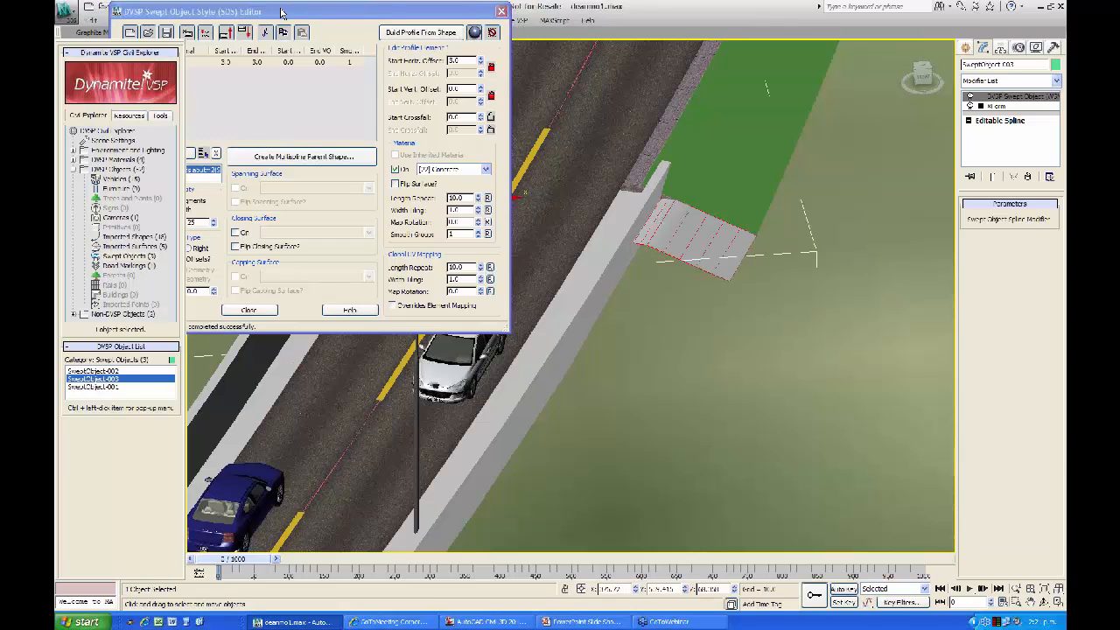
Step: Close the swept object style editor without saving the current style
drag(281, 12, 321, 20)
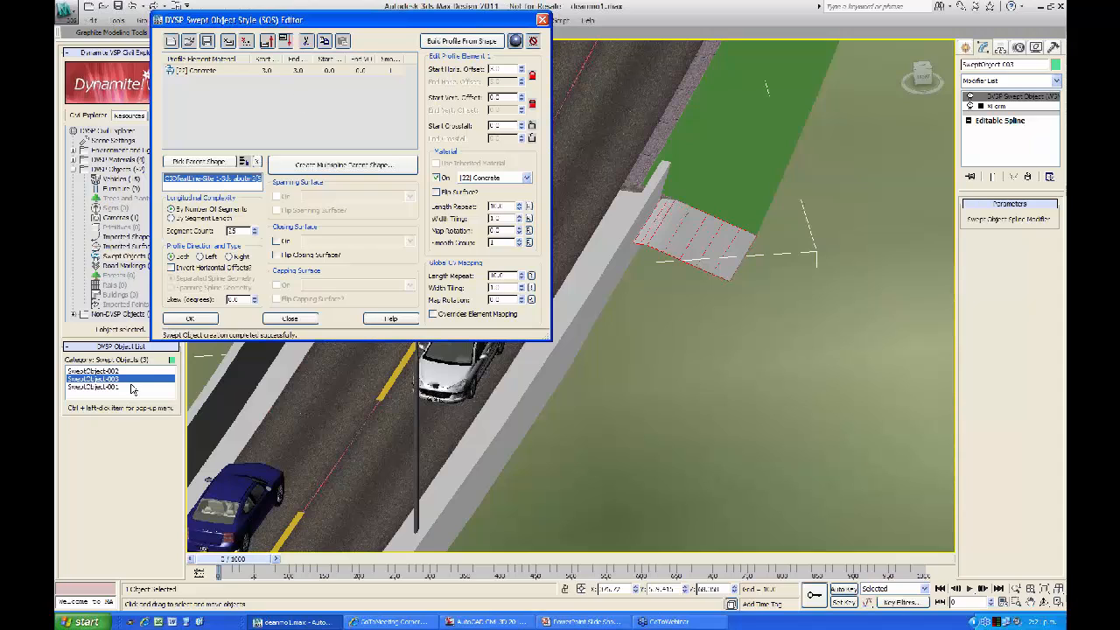
click(541, 19)
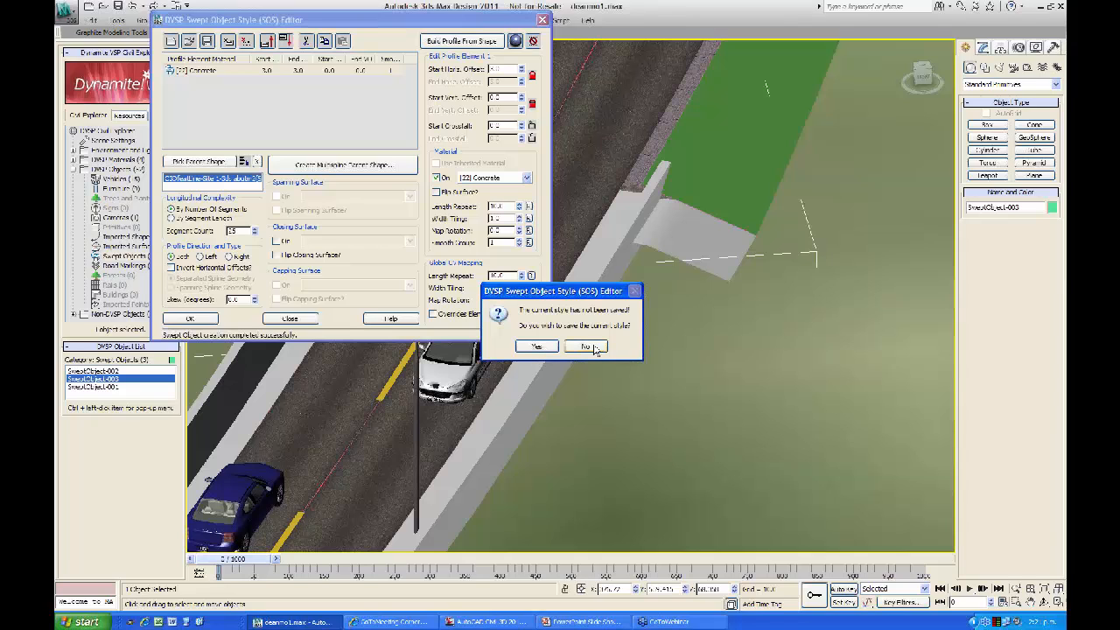
click(586, 347)
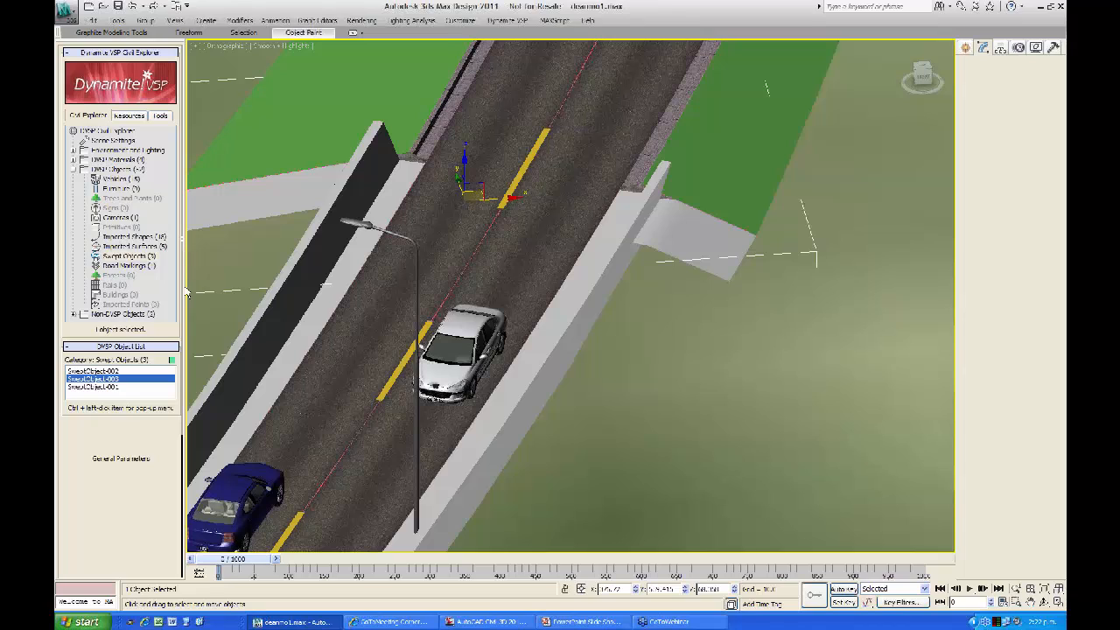
Step: Select the new concrete abutment's swept object and review its general, element and other parameters
click(122, 380)
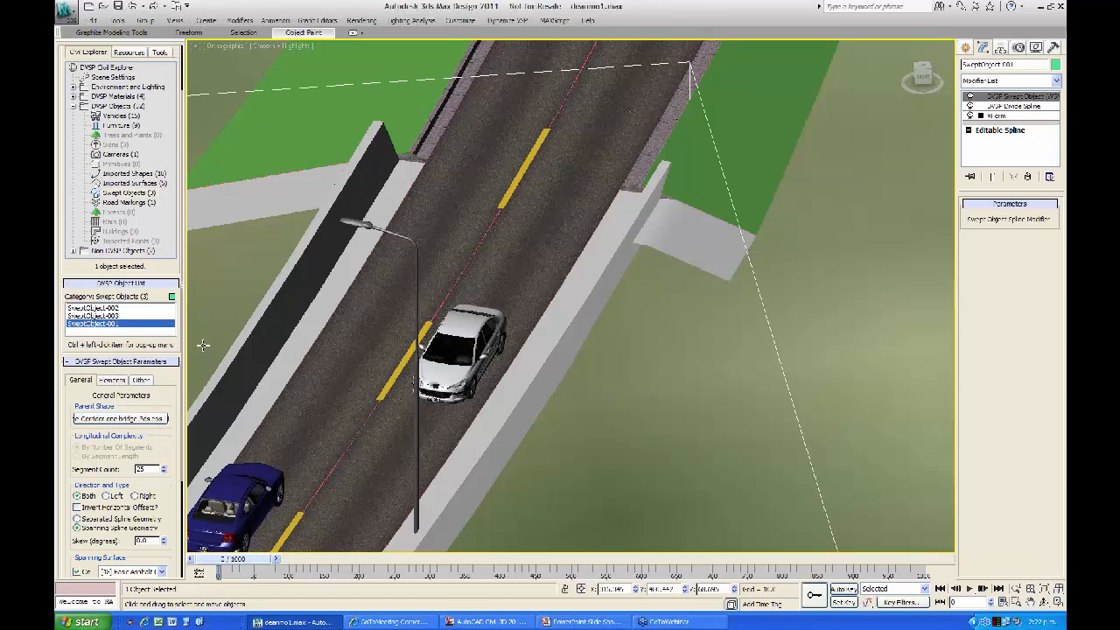
scroll(184, 292, down, 3)
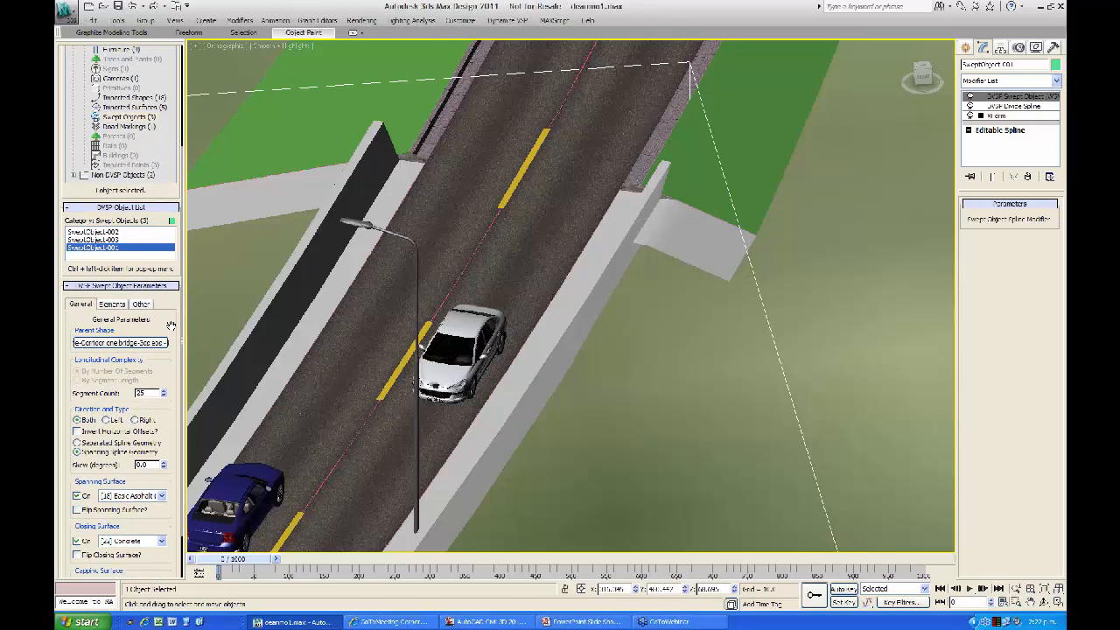
click(112, 239)
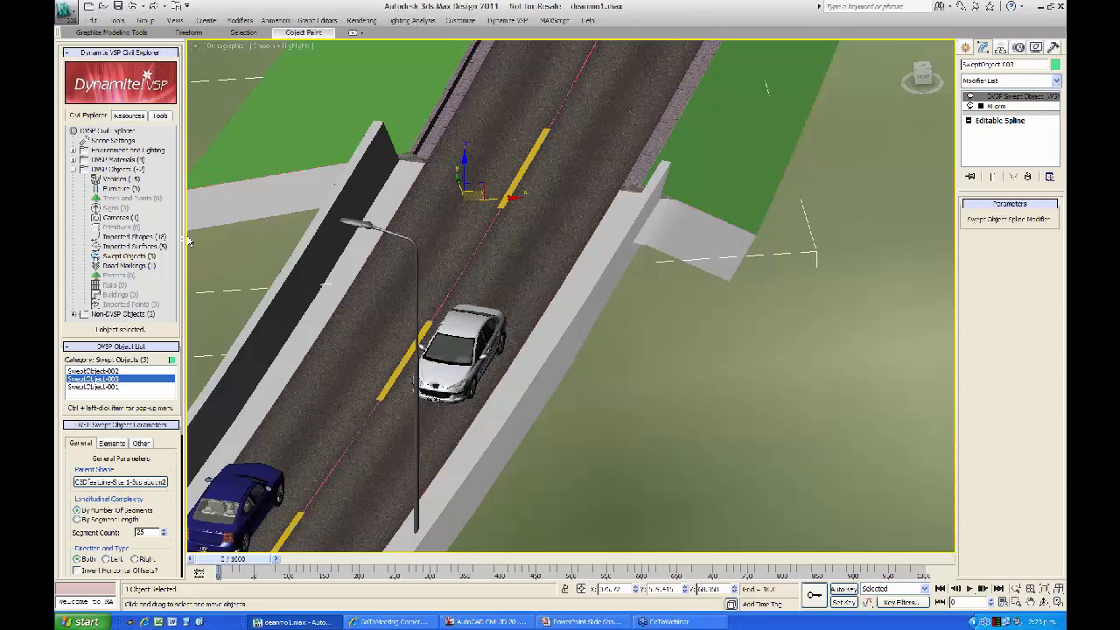
drag(183, 243, 189, 426)
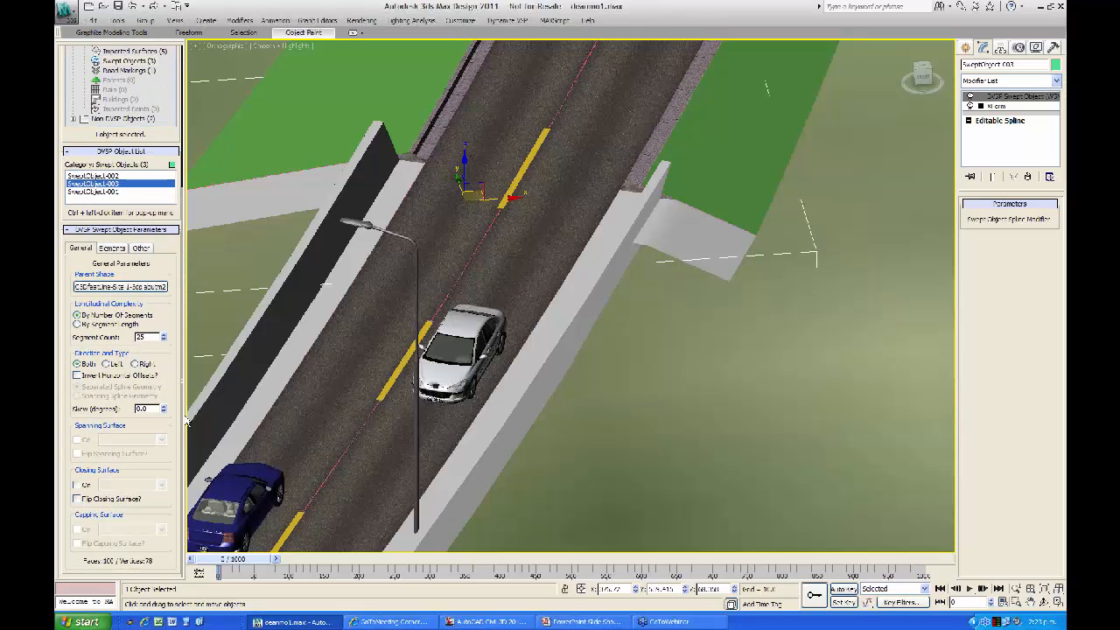
click(113, 248)
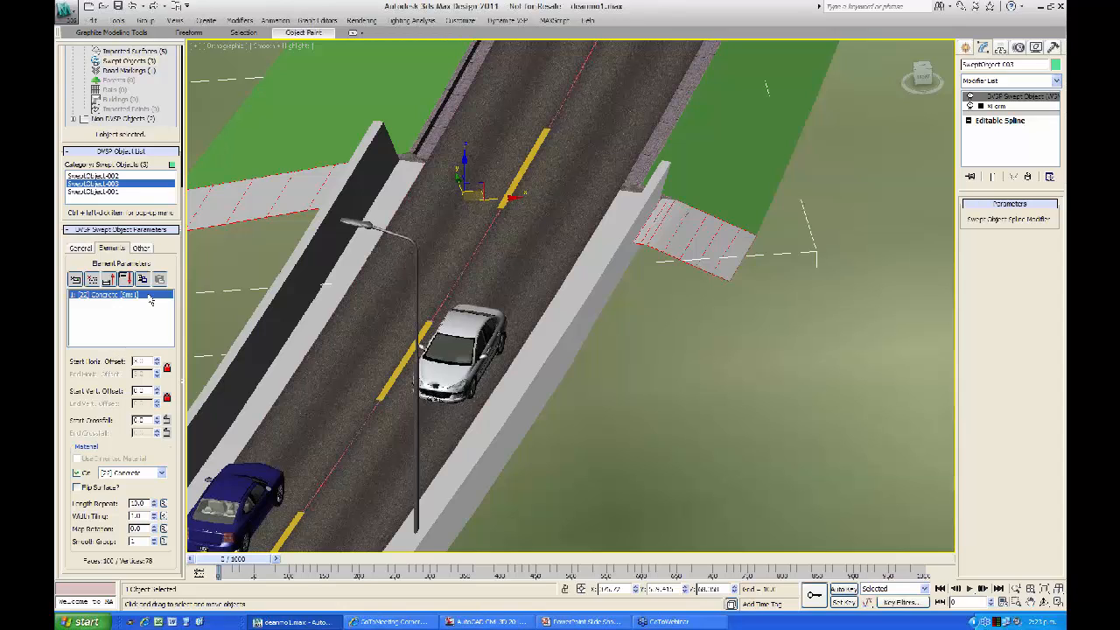
click(140, 249)
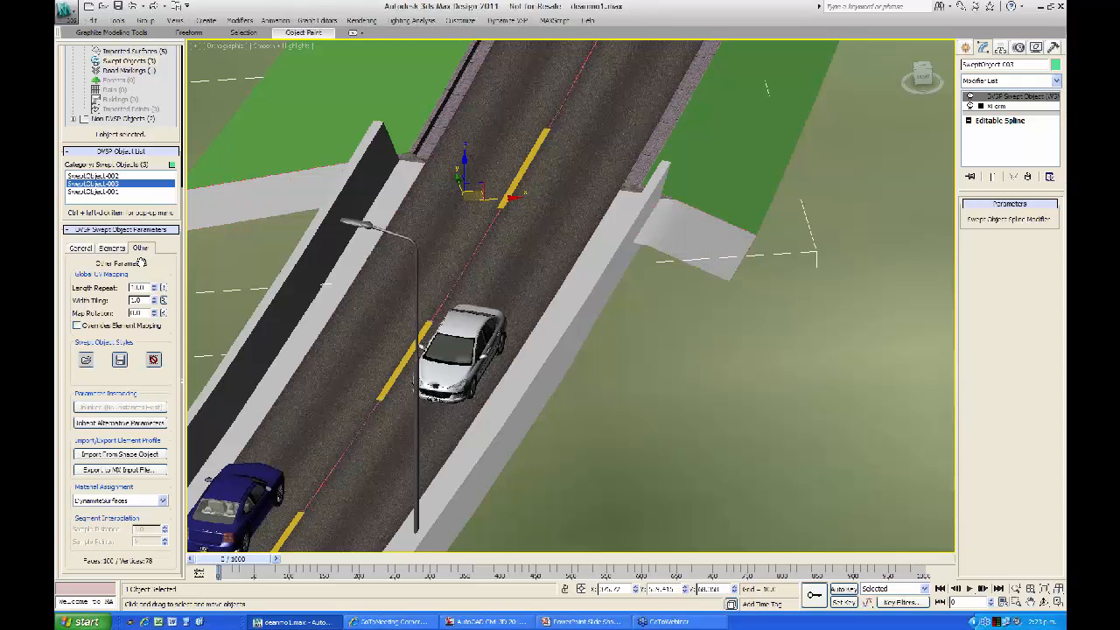
Step: Inherit the new abutment's parameters from the brick-faced abutment wall at the opposite end of the bridge
click(129, 426)
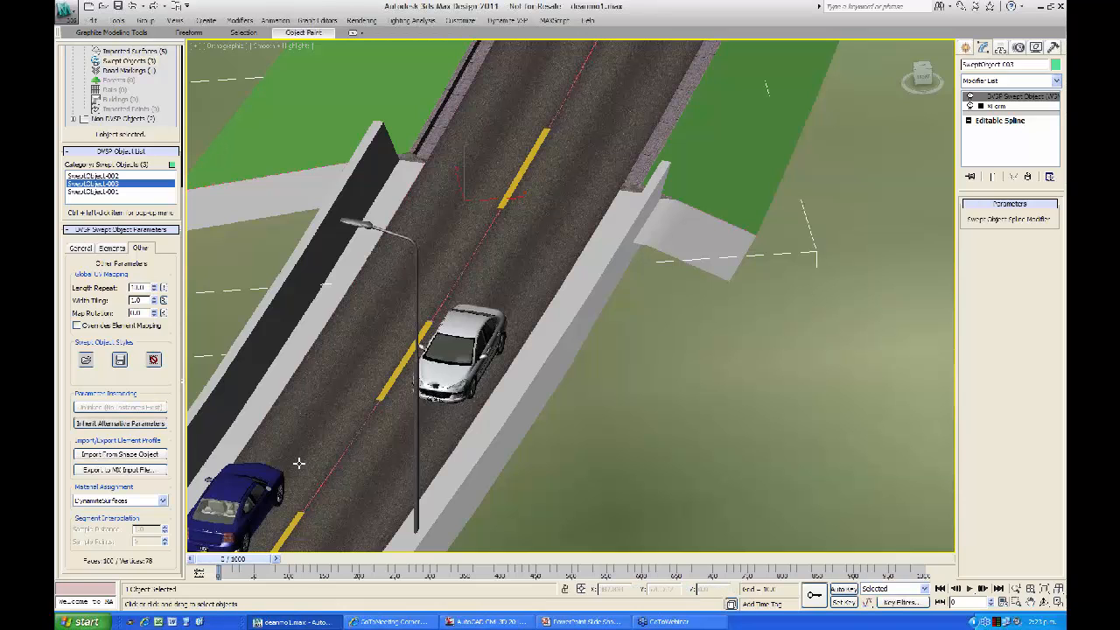
middle_drag(560, 474, 688, 325)
middle_drag(645, 388, 632, 406)
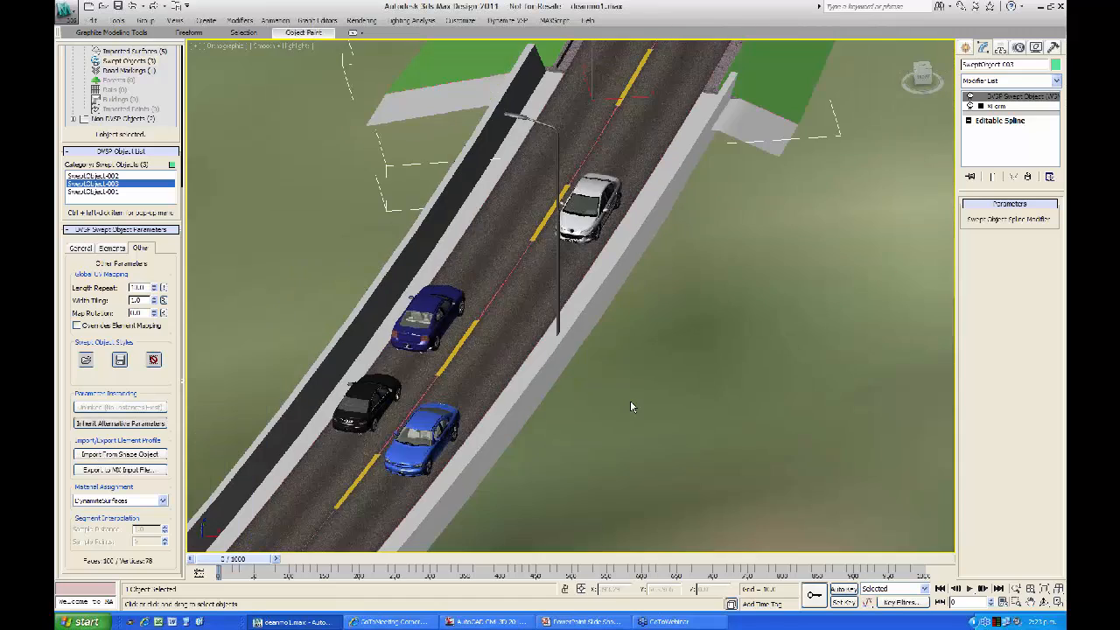
scroll(631, 406, down, 2)
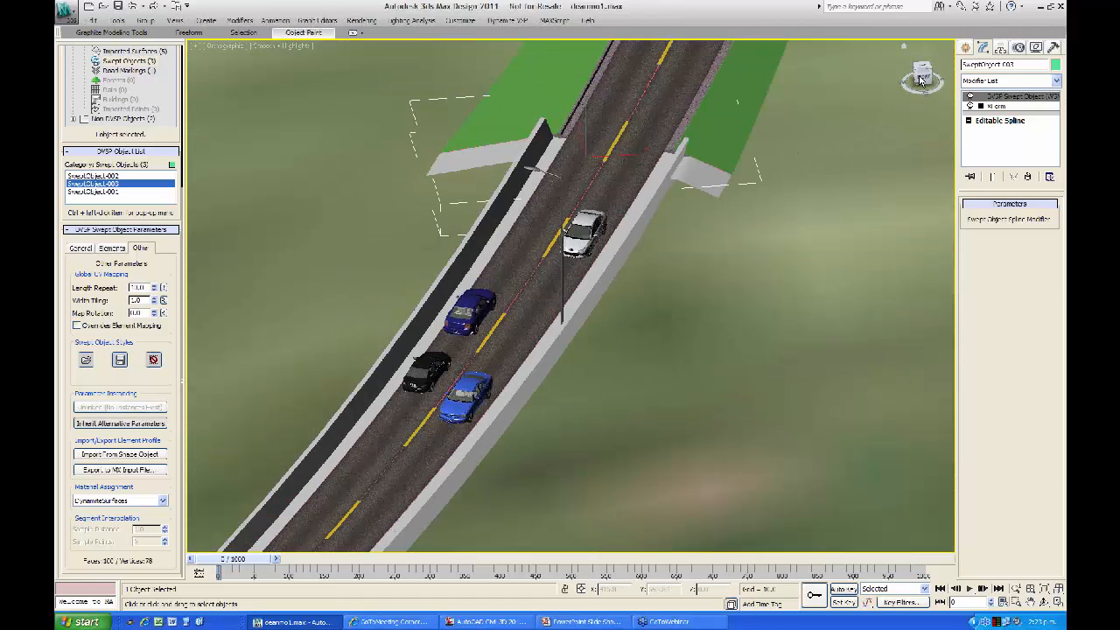
drag(921, 80, 759, 64)
middle_drag(742, 127, 1000, 408)
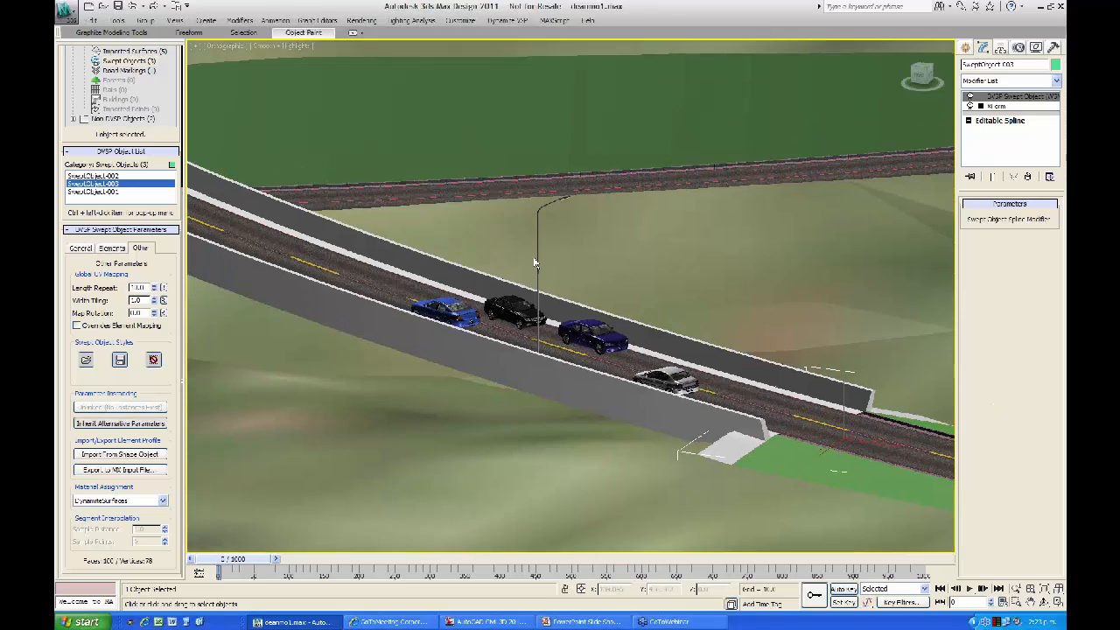
middle_drag(559, 261, 1036, 315)
middle_drag(553, 336, 947, 473)
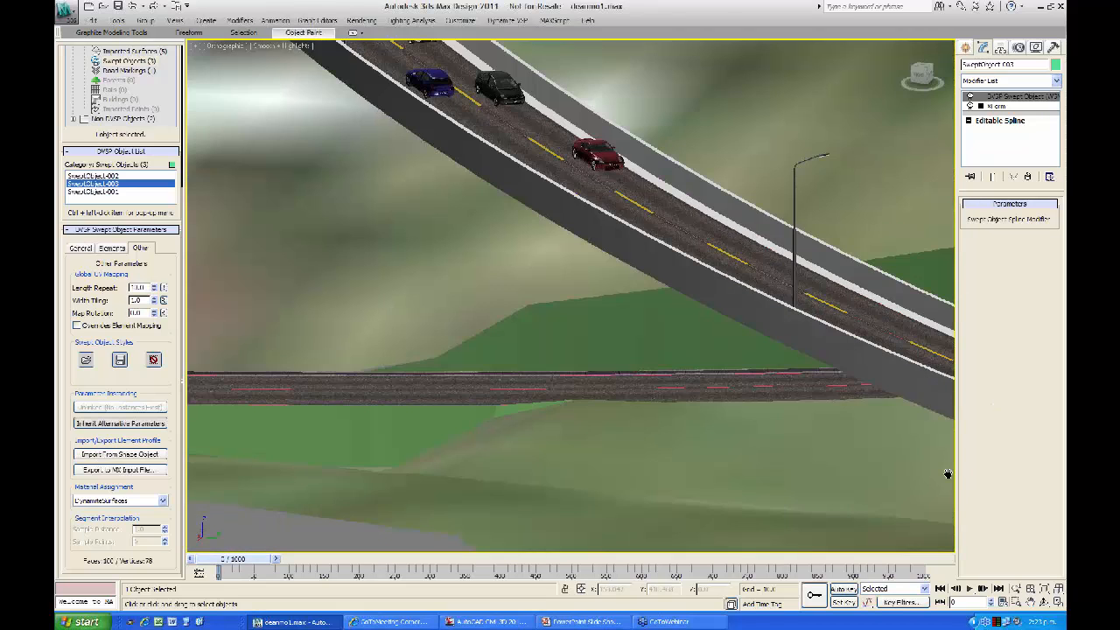
middle_drag(606, 383, 1022, 611)
middle_drag(584, 276, 686, 386)
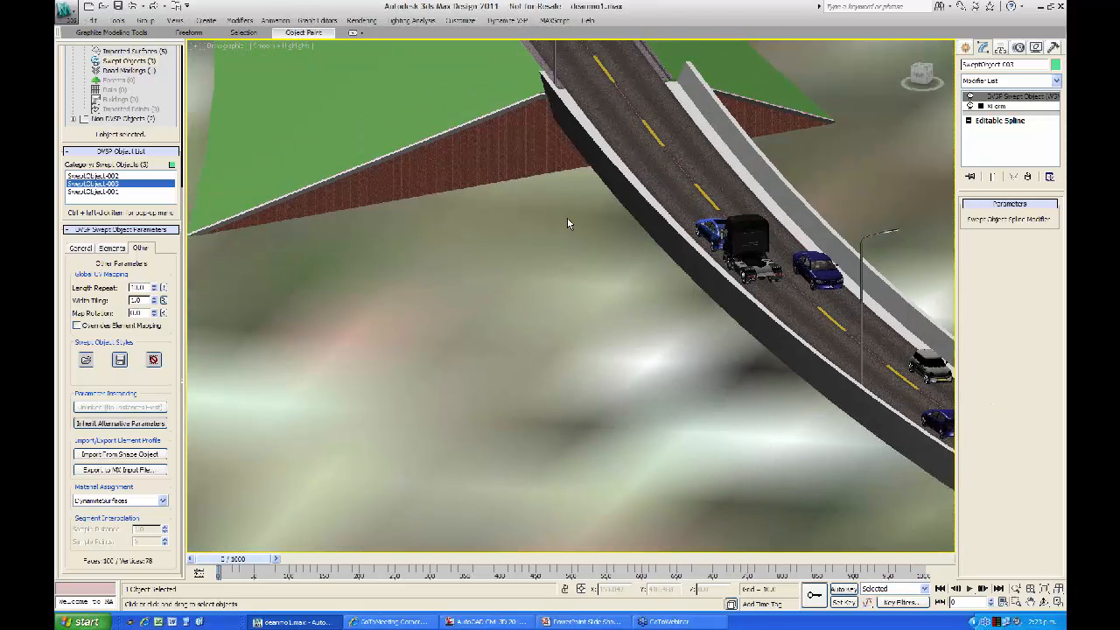
click(535, 145)
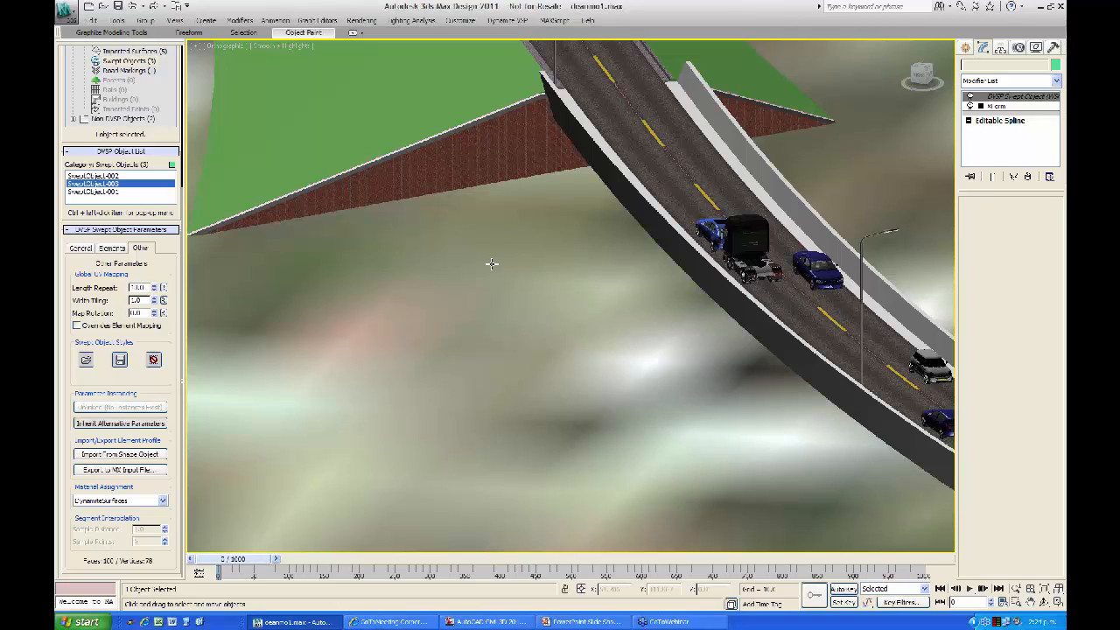
click(517, 104)
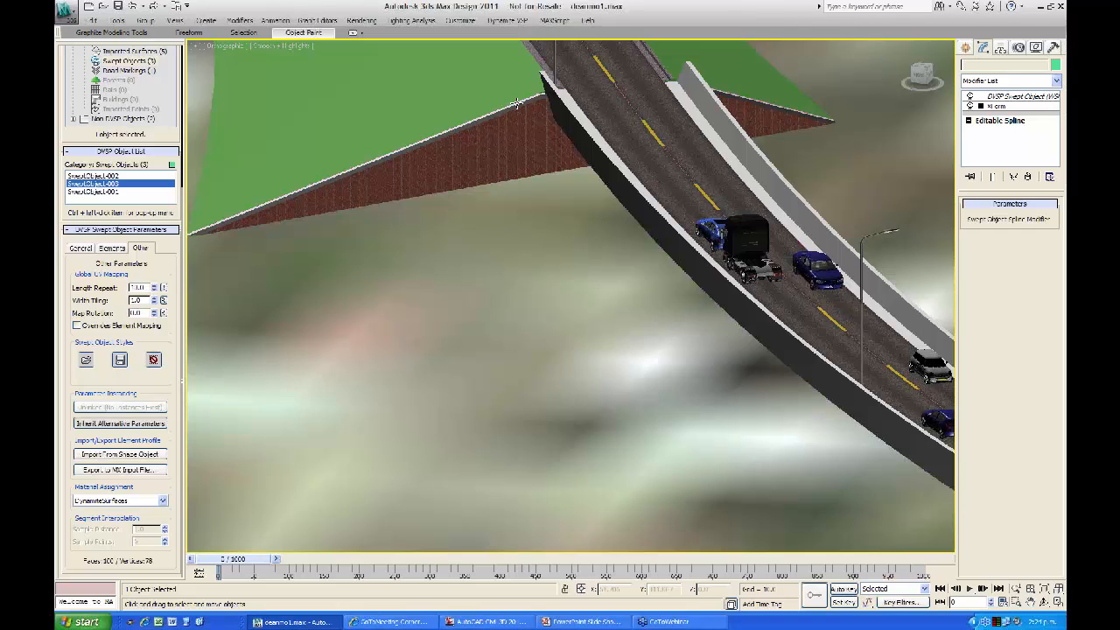
Step: Deselect the source abutment wall, check it from several angles and save the scene
middle_drag(478, 281, 512, 265)
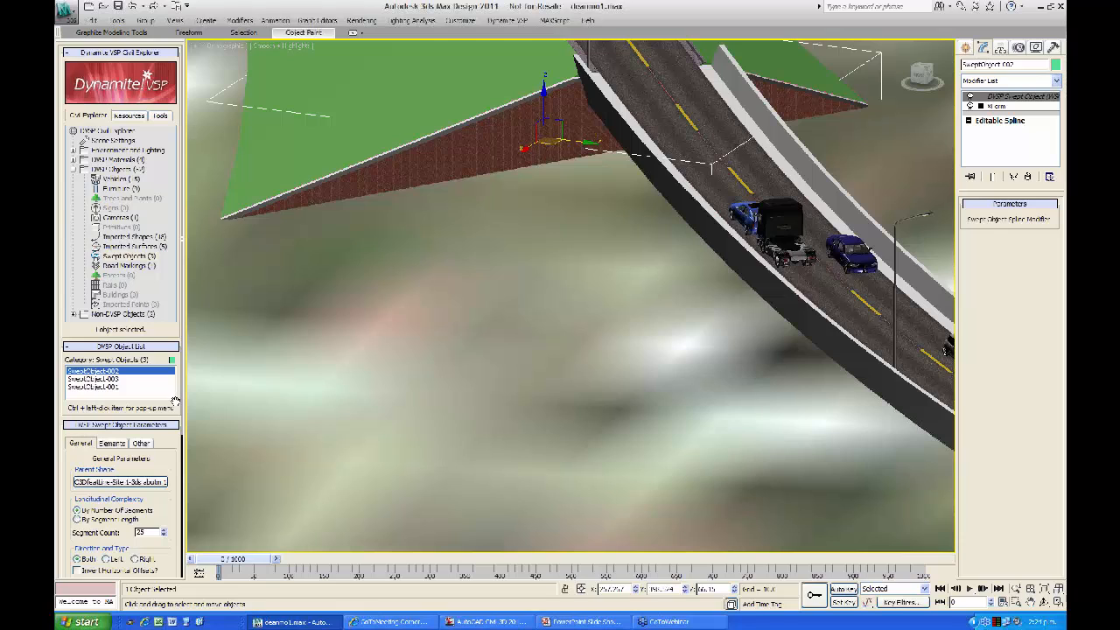
scroll(494, 326, down, 3)
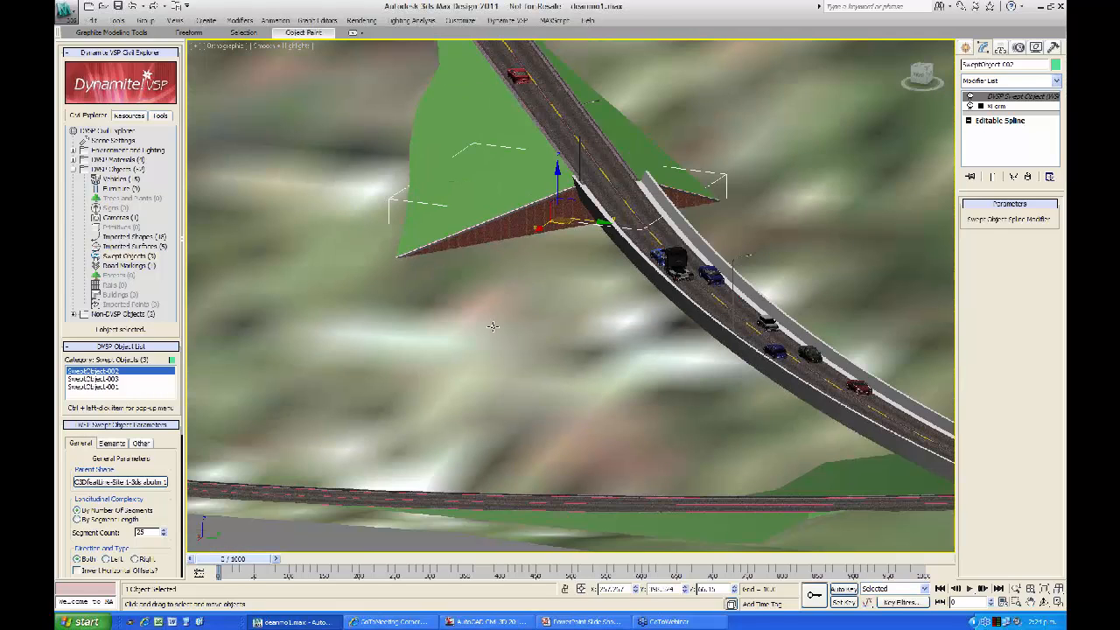
click(491, 325)
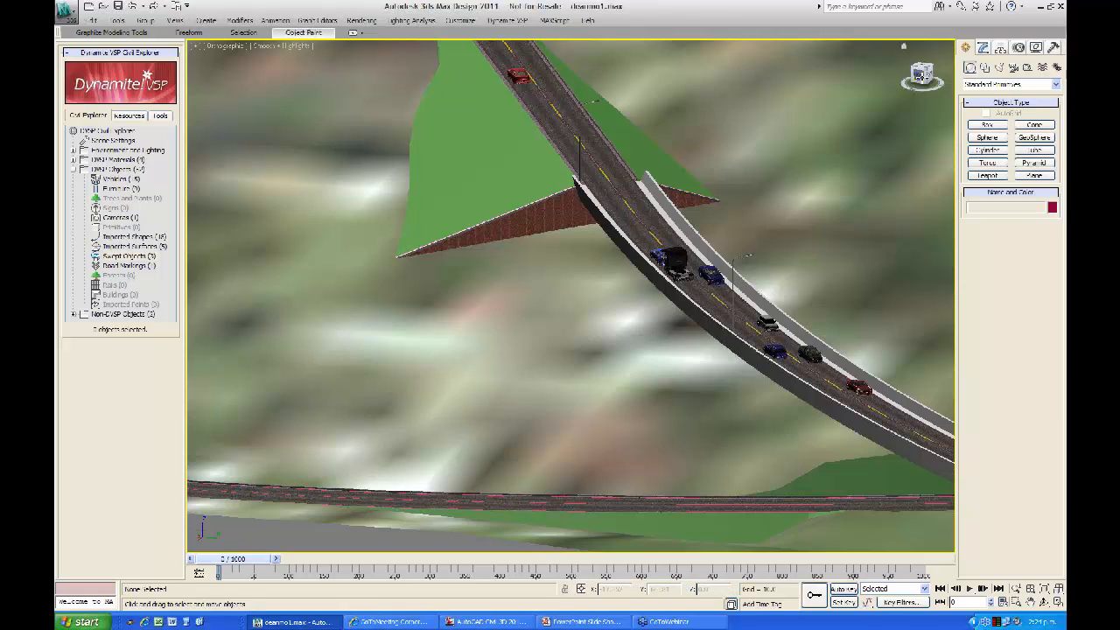
drag(922, 78, 774, 223)
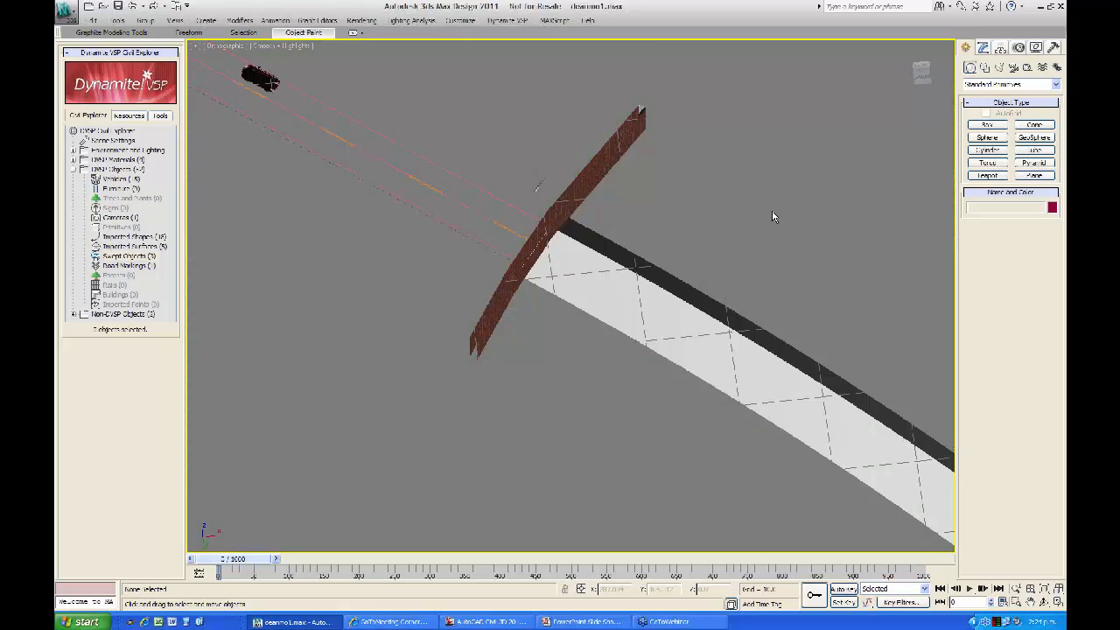
click(929, 68)
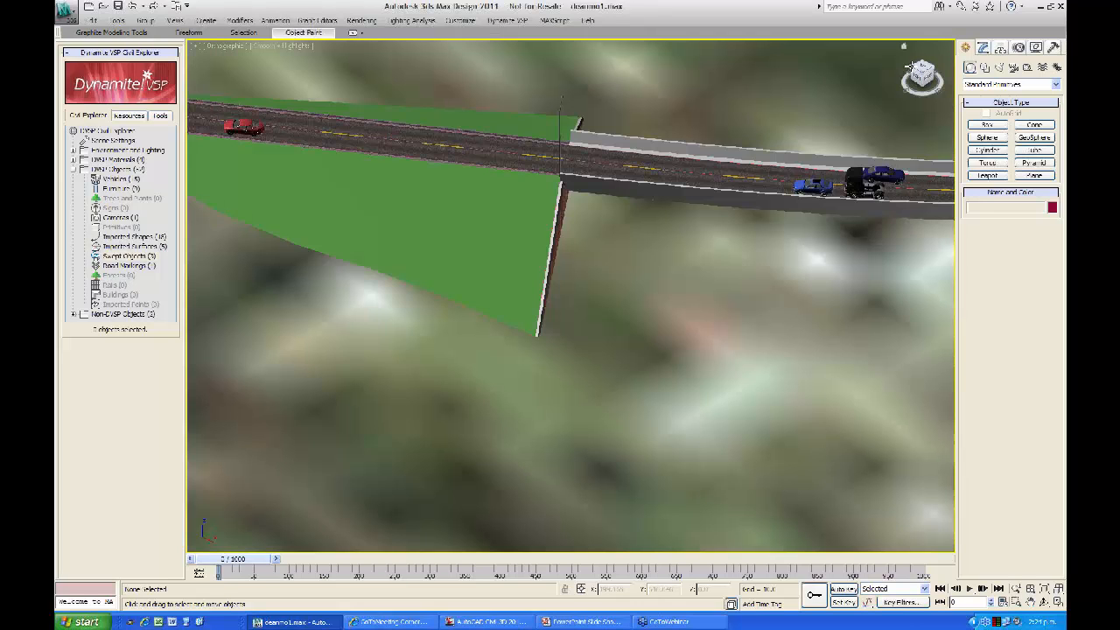
key(ctrl+s)
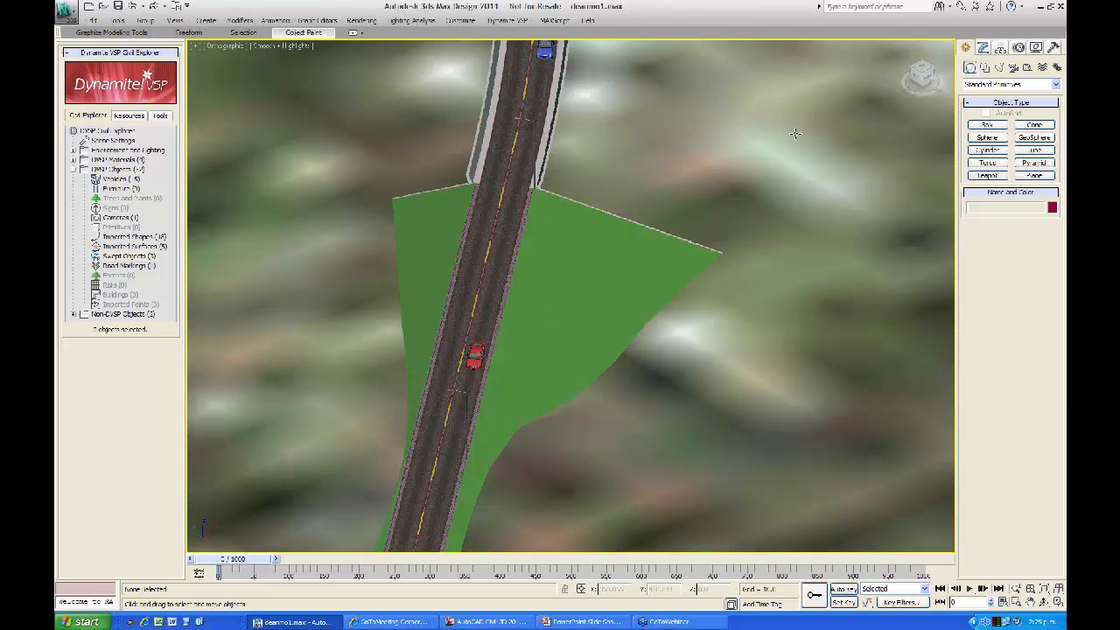
Step: Examine the capping and brick face that the abutment wall at the other bridge end has inherited
middle_drag(789, 190, 749, 584)
middle_drag(625, 203, 735, 511)
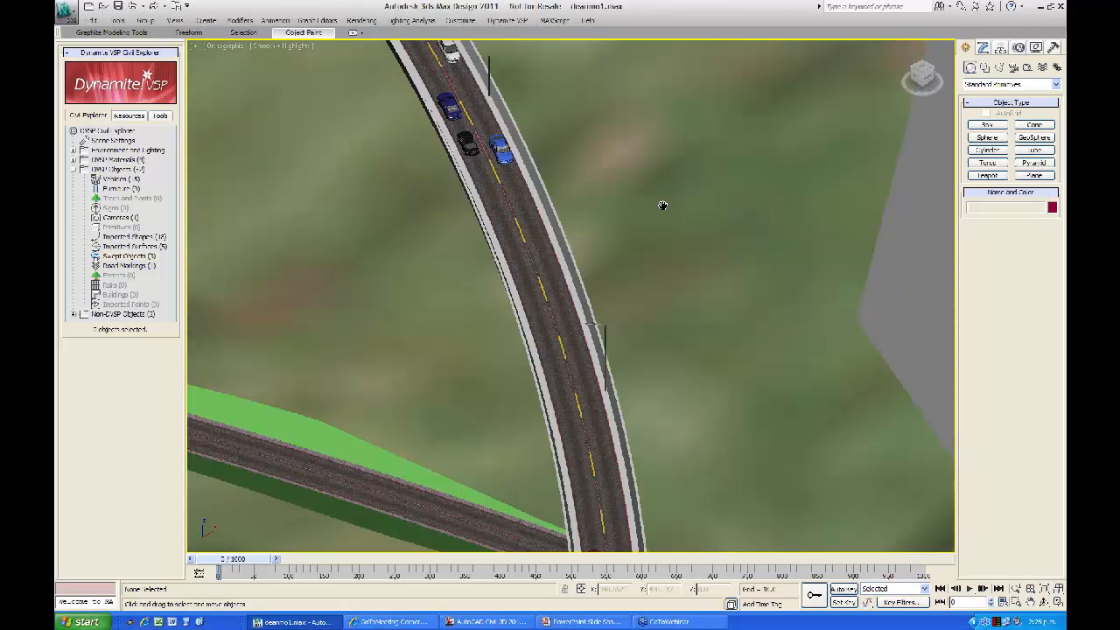
middle_drag(662, 205, 853, 505)
scroll(555, 382, up, 6)
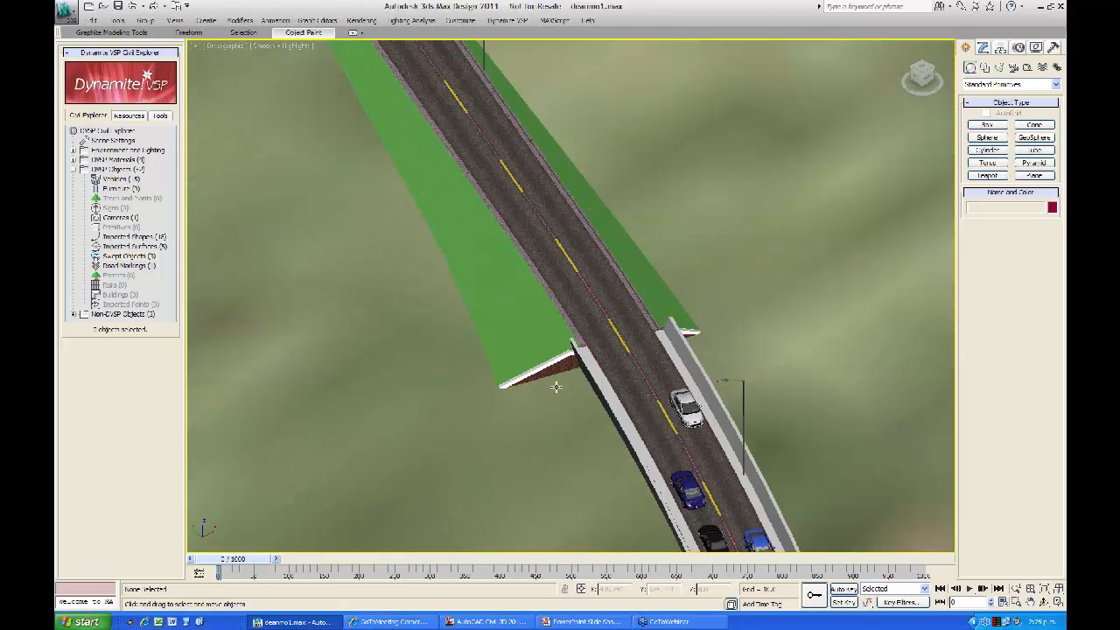
scroll(575, 290, up, 5)
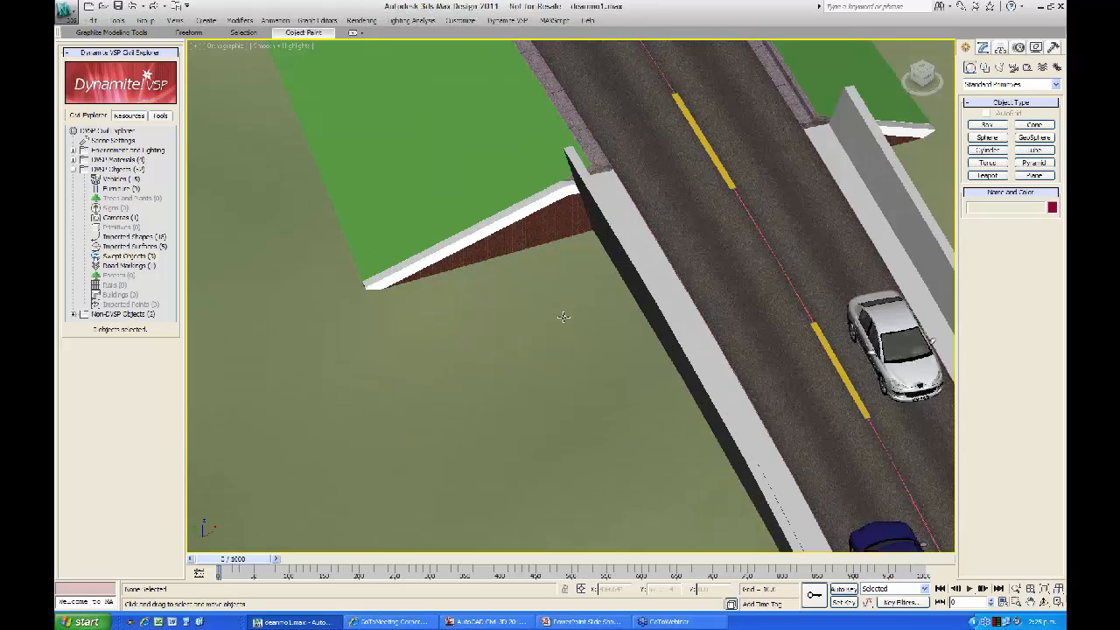
scroll(602, 385, up, 2)
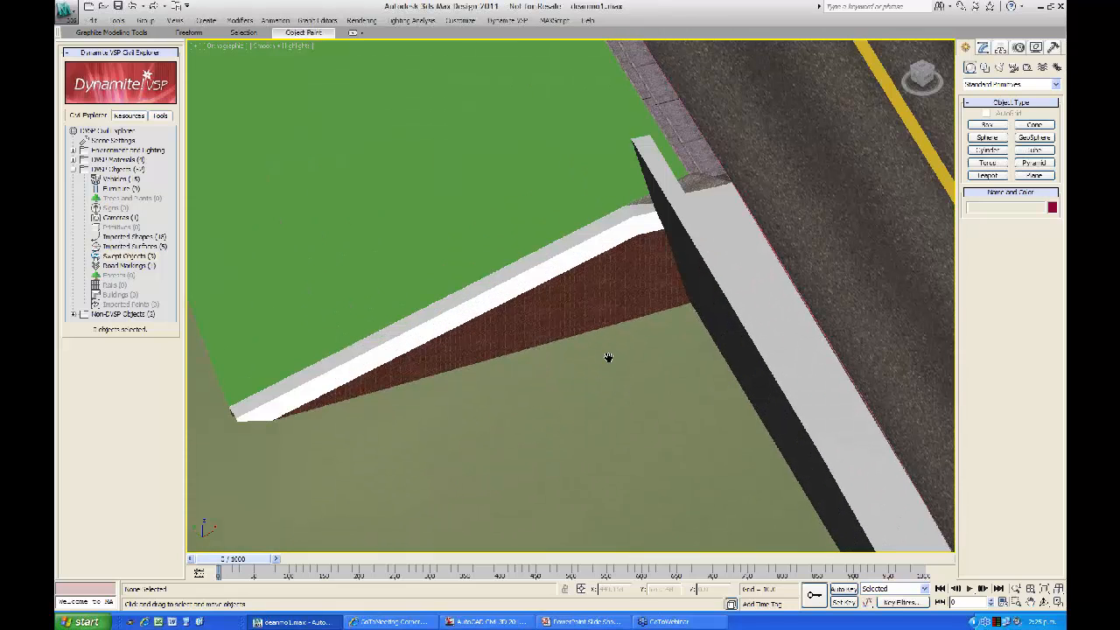
scroll(607, 358, up, 2)
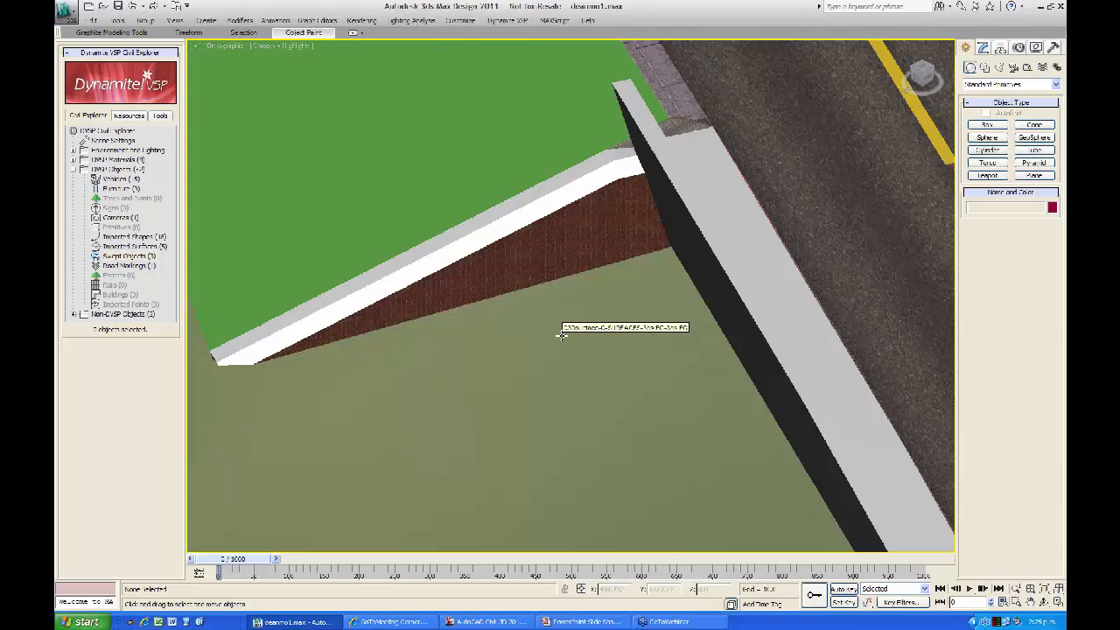
scroll(503, 312, down, 2)
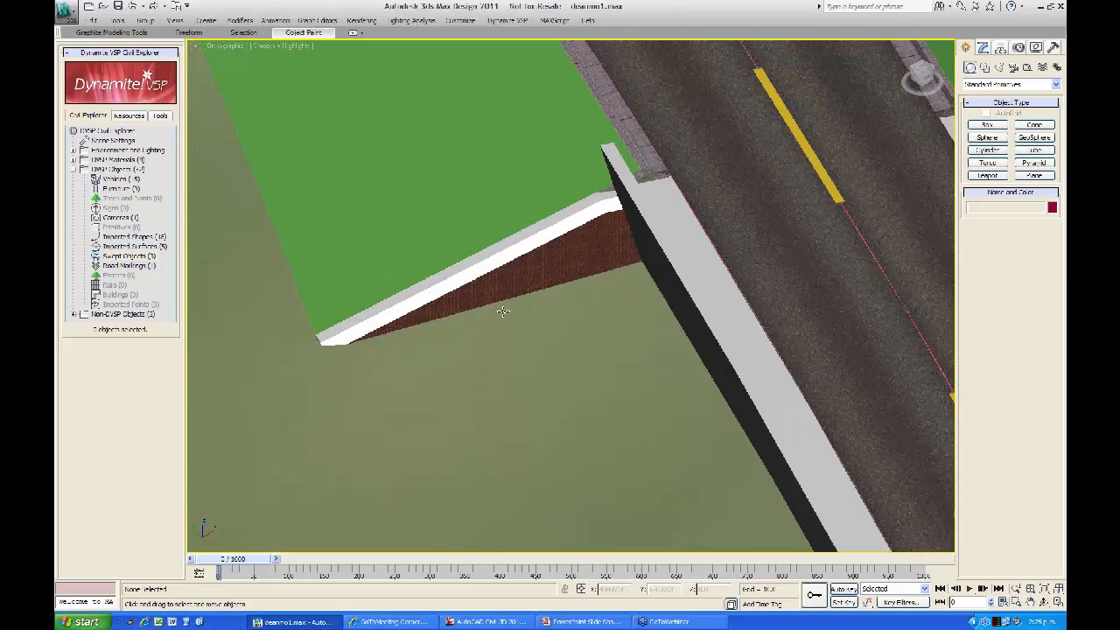
scroll(494, 328, down, 3)
scroll(493, 328, down, 3)
middle_drag(485, 388, 383, 236)
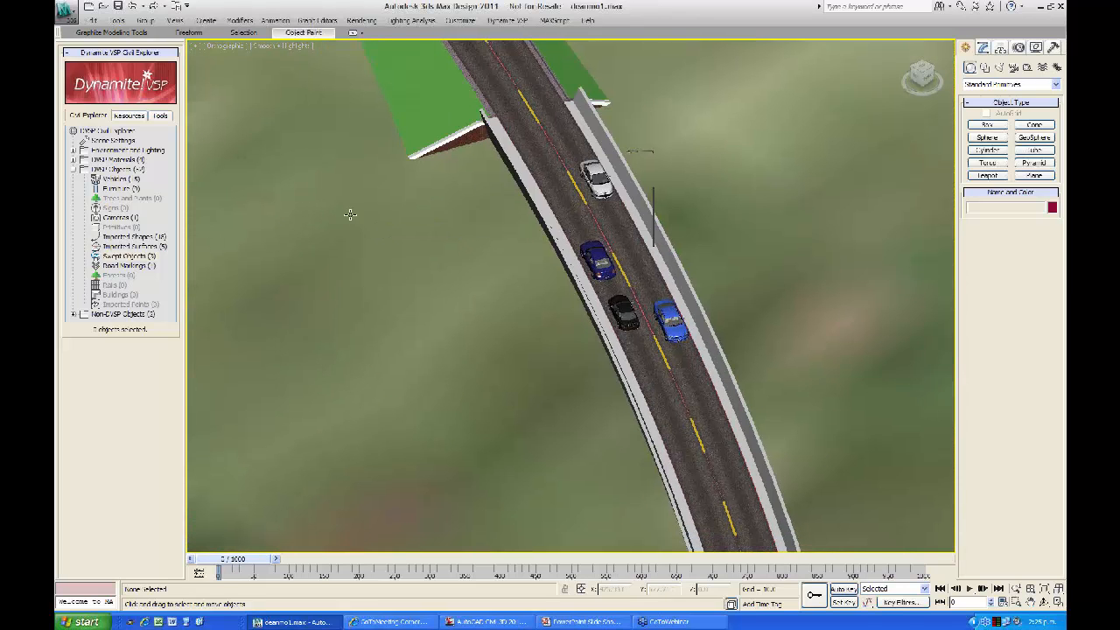
Step: Save the scene, then reopen the Dynamite VSP Civil Explorer and dock it beside the viewport
click(118, 7)
drag(310, 67, 312, 70)
click(398, 71)
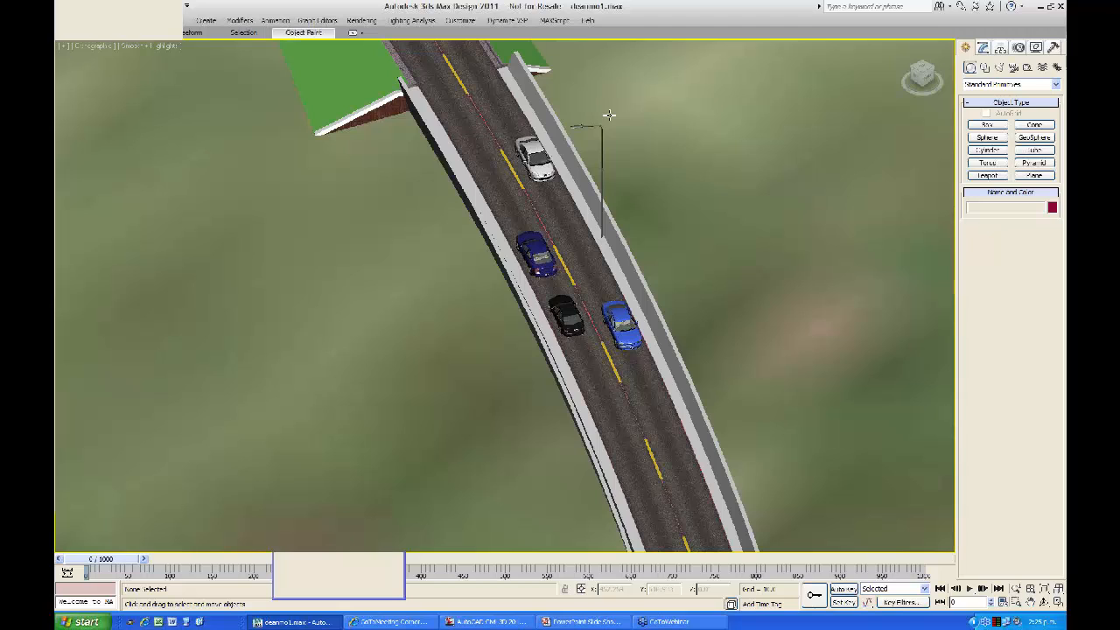
click(507, 20)
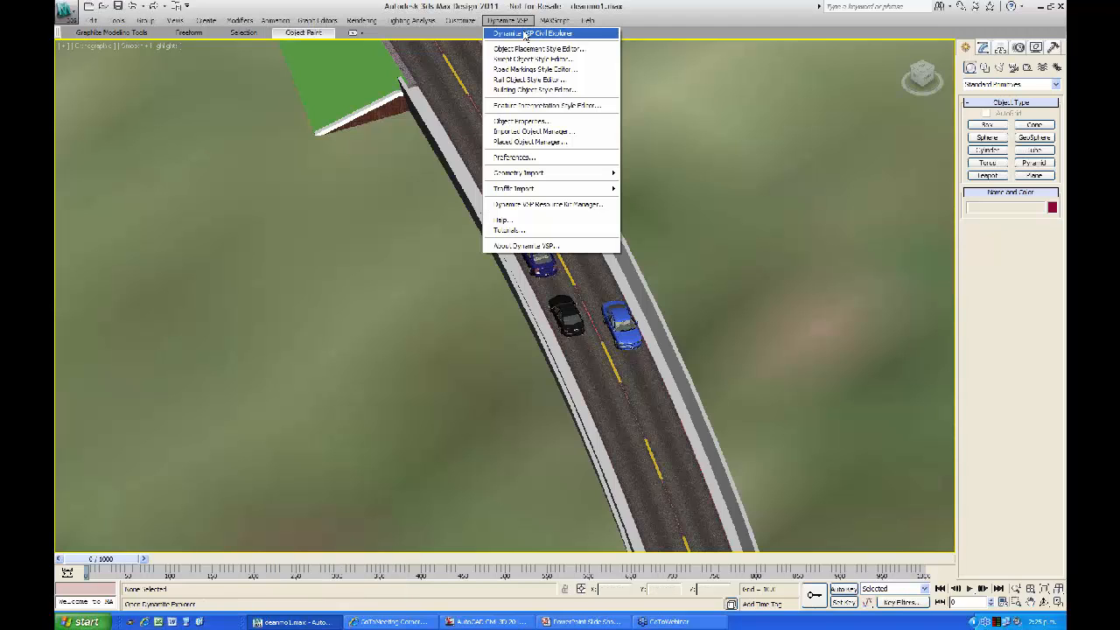
click(525, 34)
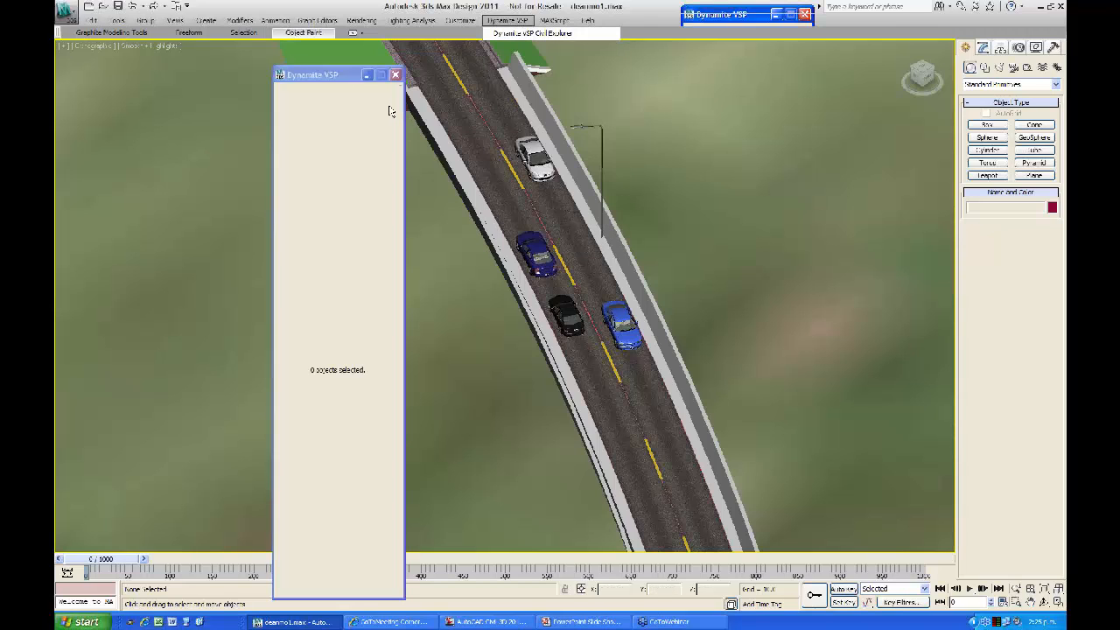
right_click(349, 75)
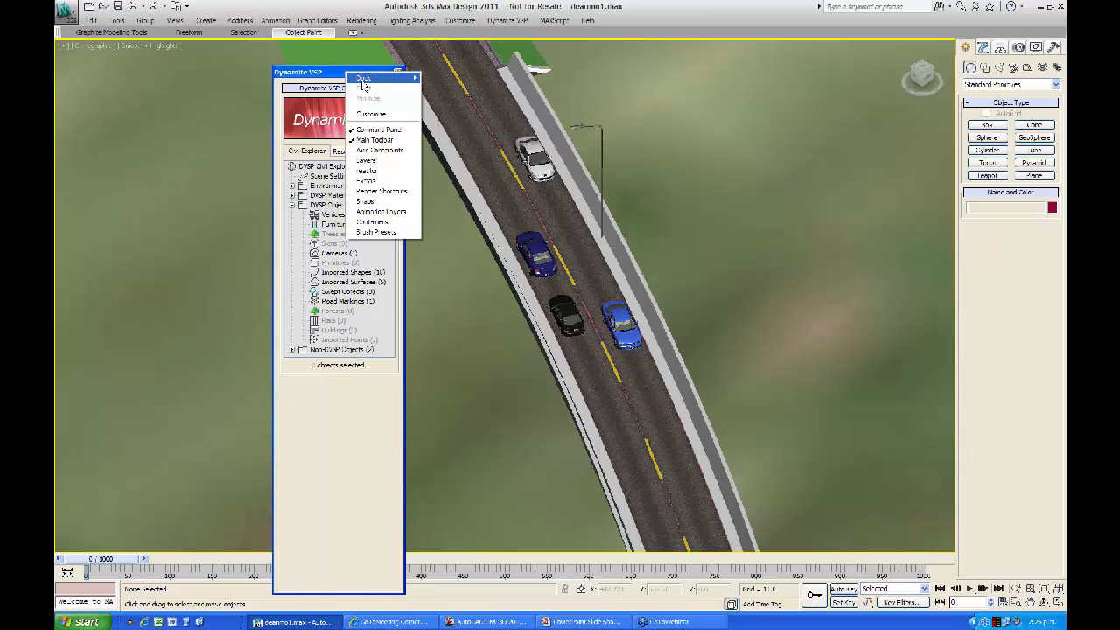
mouse_move(364, 86)
click(438, 98)
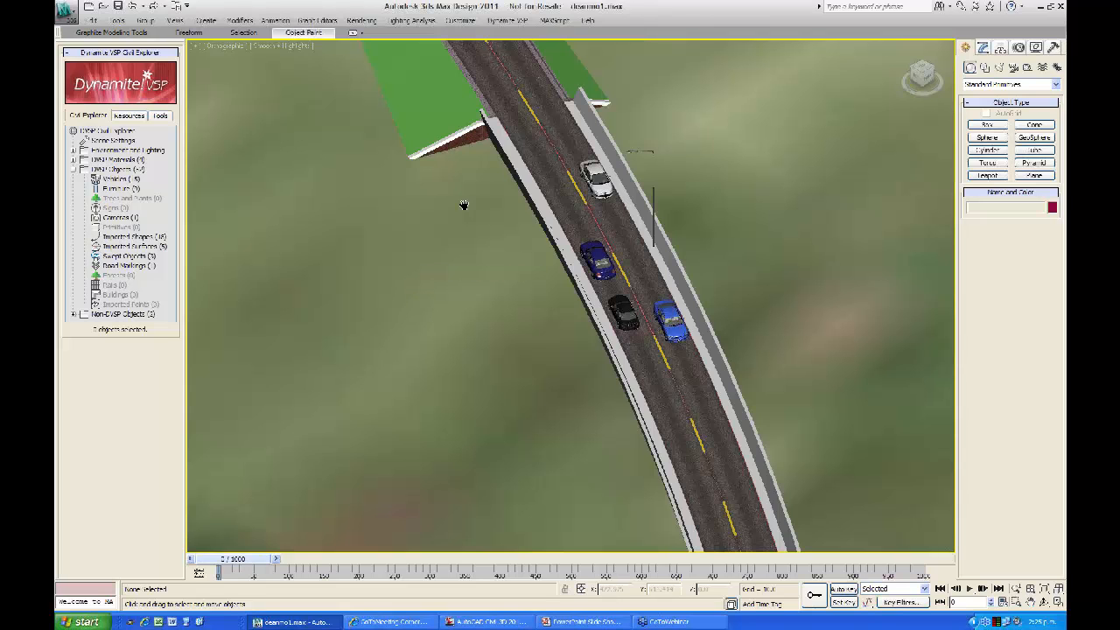
Step: Examine the terrain along the road beyond the bridge and the imported forest outlines near the site's edge
scroll(462, 207, down, 5)
scroll(487, 259, down, 3)
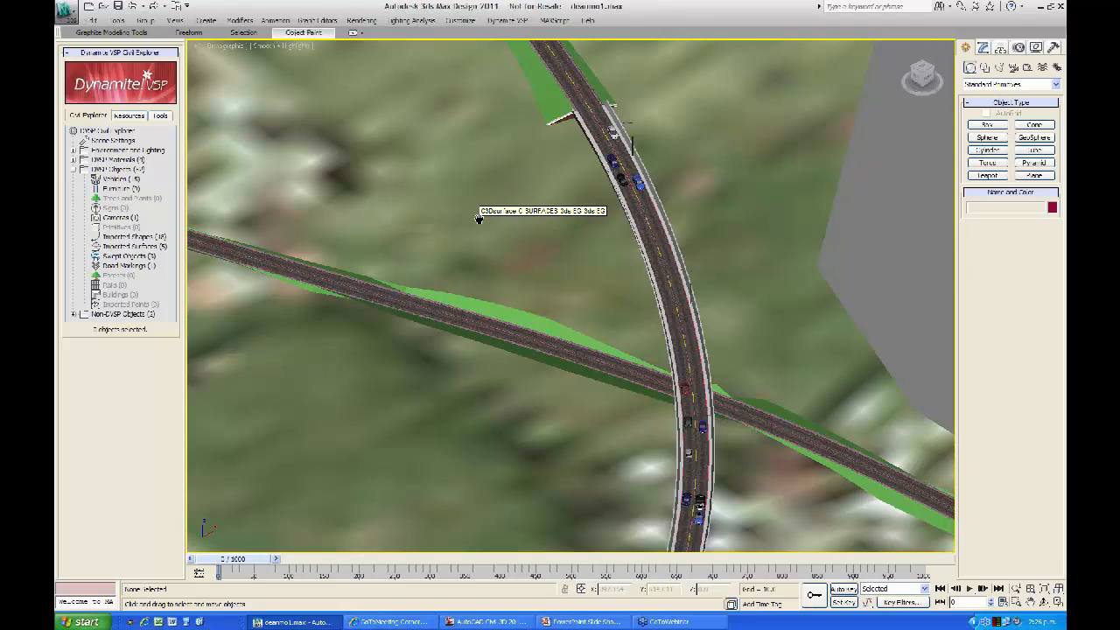
middle_drag(518, 289, 456, 403)
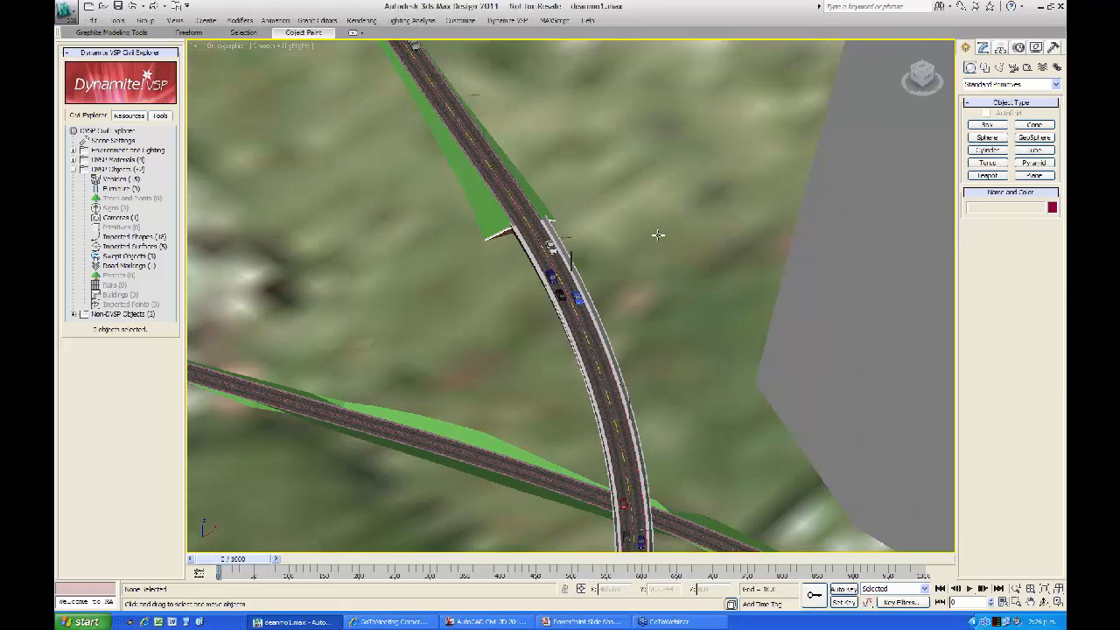
middle_drag(653, 289, 602, 387)
middle_drag(620, 347, 665, 379)
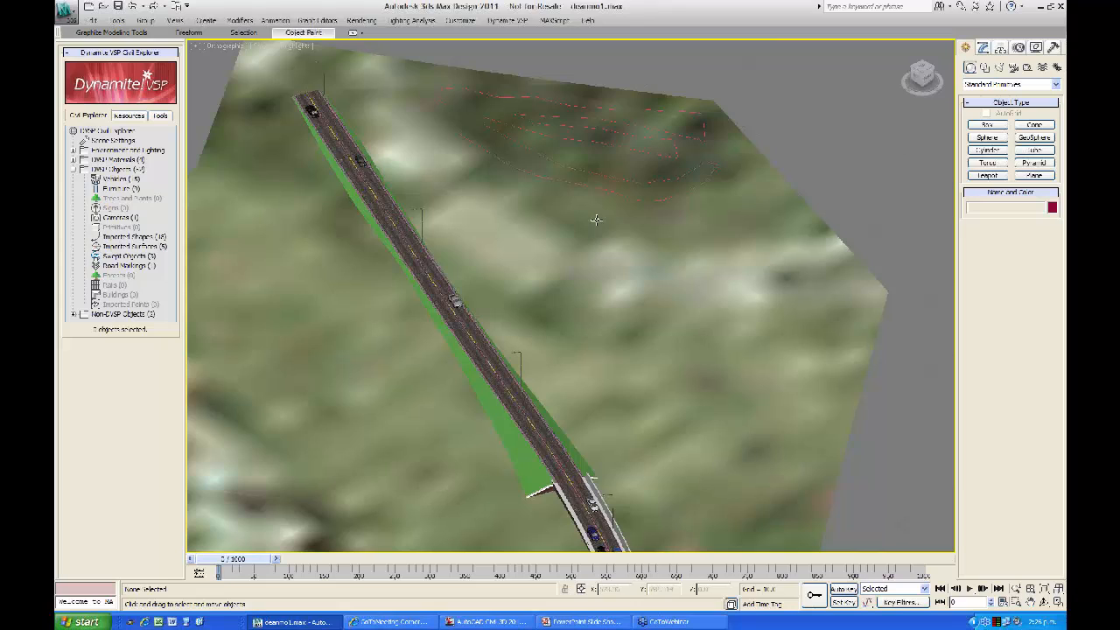
middle_drag(605, 265, 630, 251)
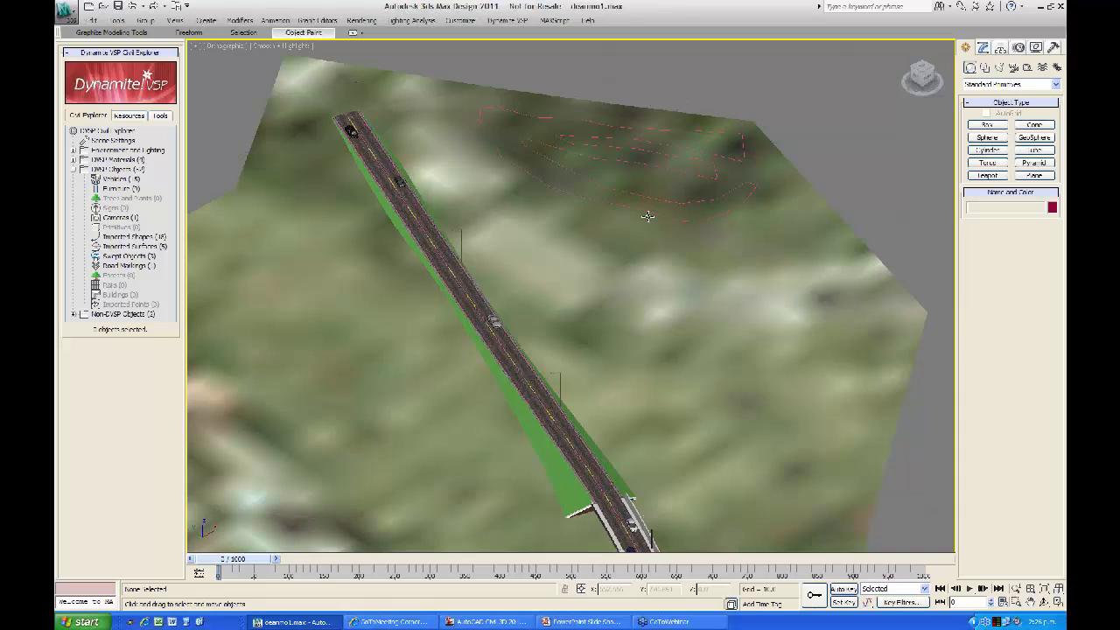
scroll(648, 216, up, 8)
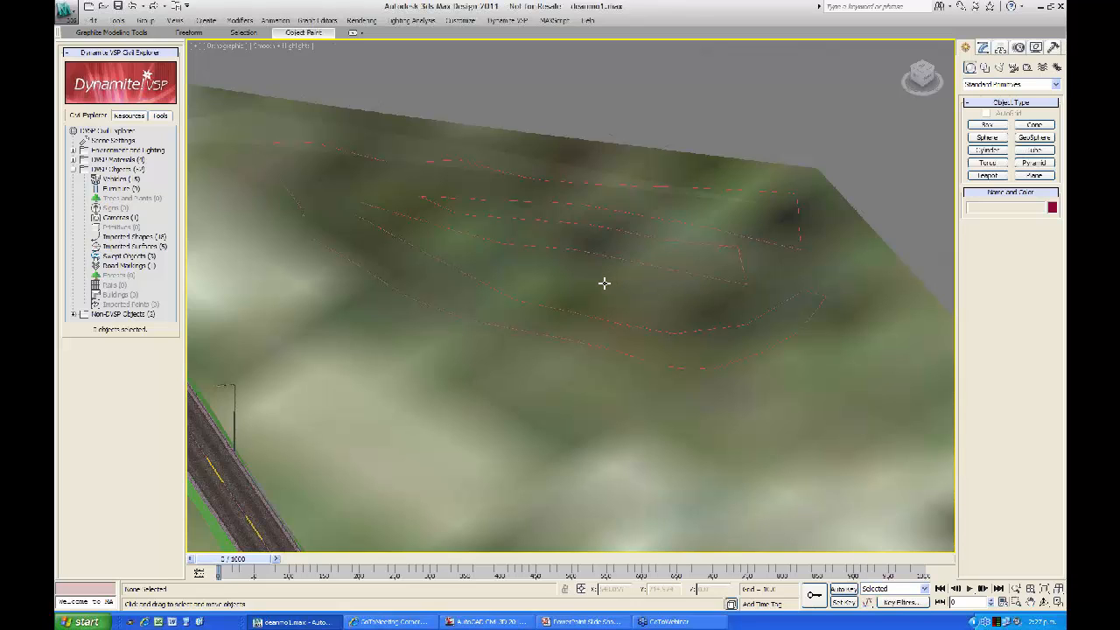
scroll(604, 283, down, 3)
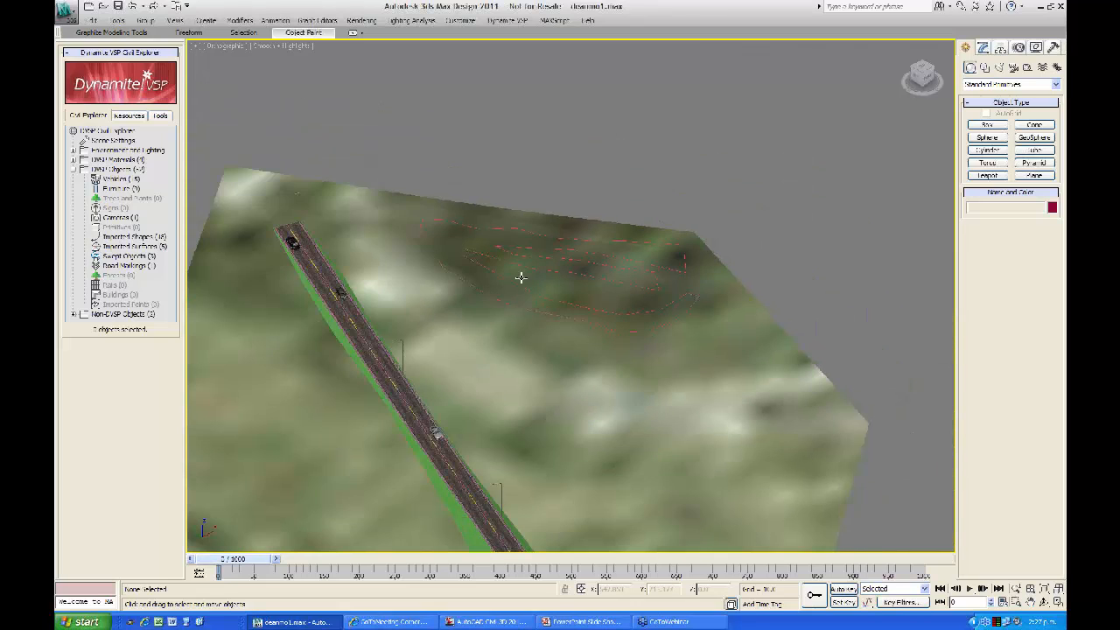
middle_drag(520, 277, 676, 215)
scroll(652, 263, down, 2)
middle_drag(652, 263, 769, 166)
middle_drag(687, 220, 491, 322)
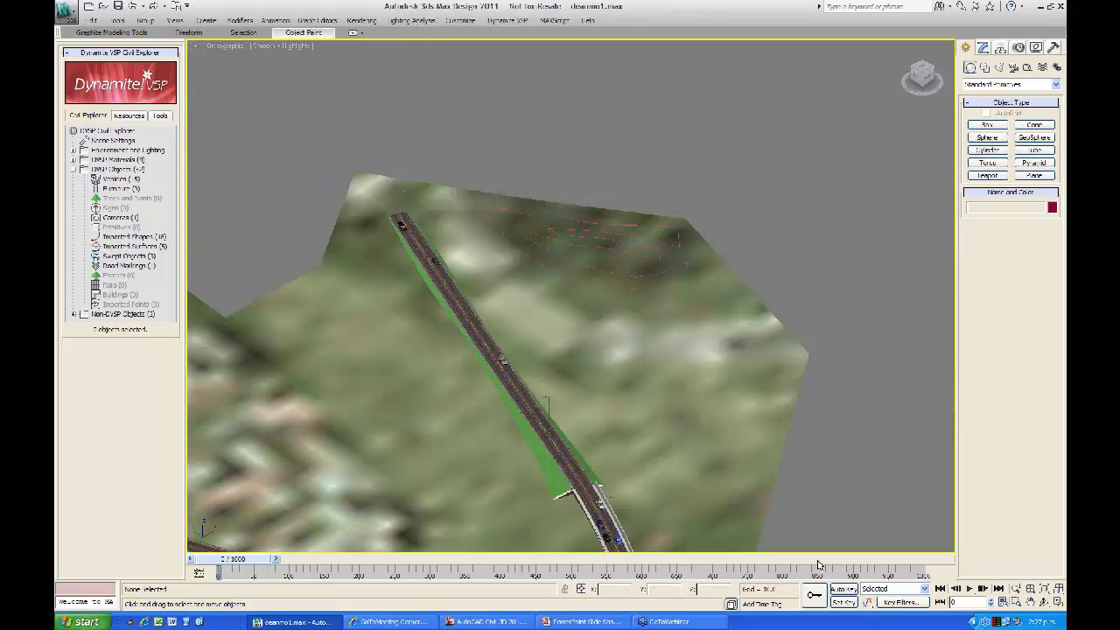
scroll(614, 282, up, 3)
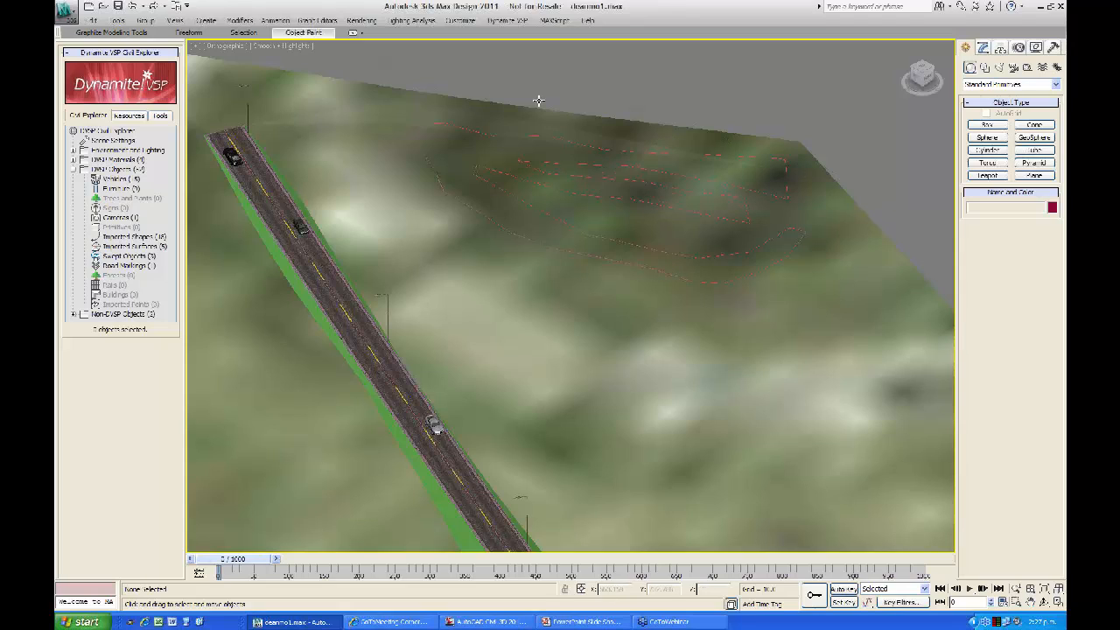
Step: Start an object placement style with a Trees and Plants definition from the Broadleaf Evergreen category
click(510, 21)
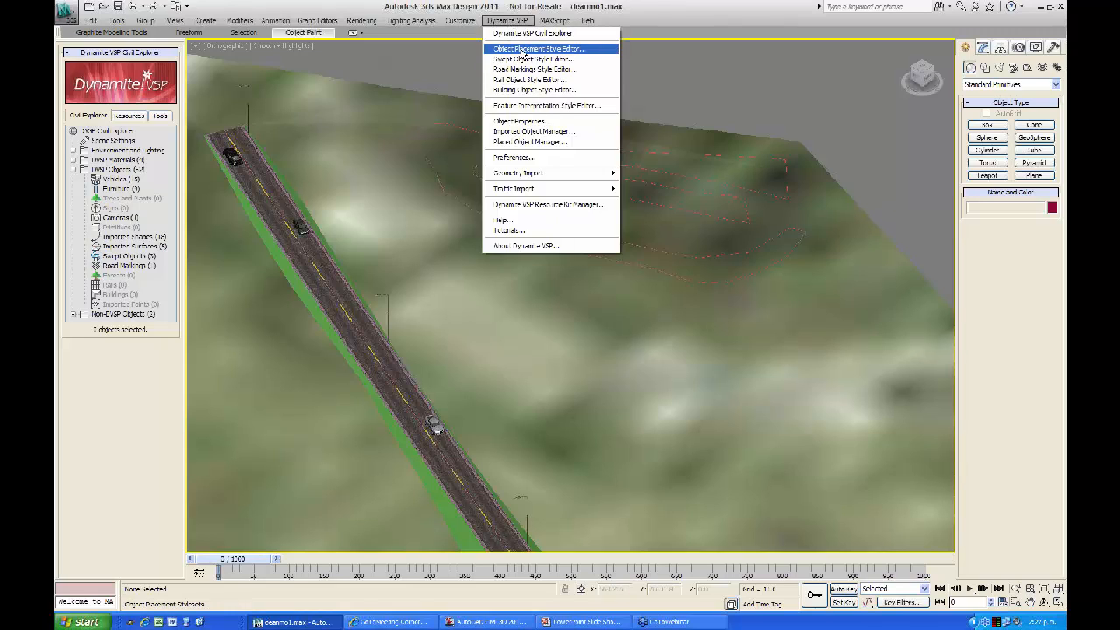
click(522, 50)
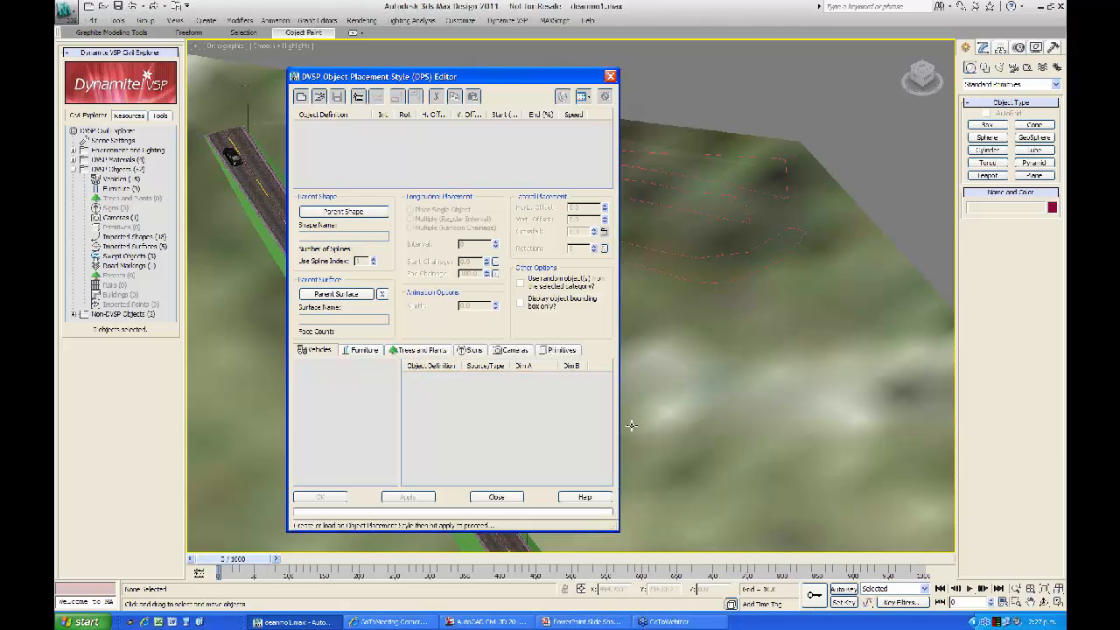
click(359, 98)
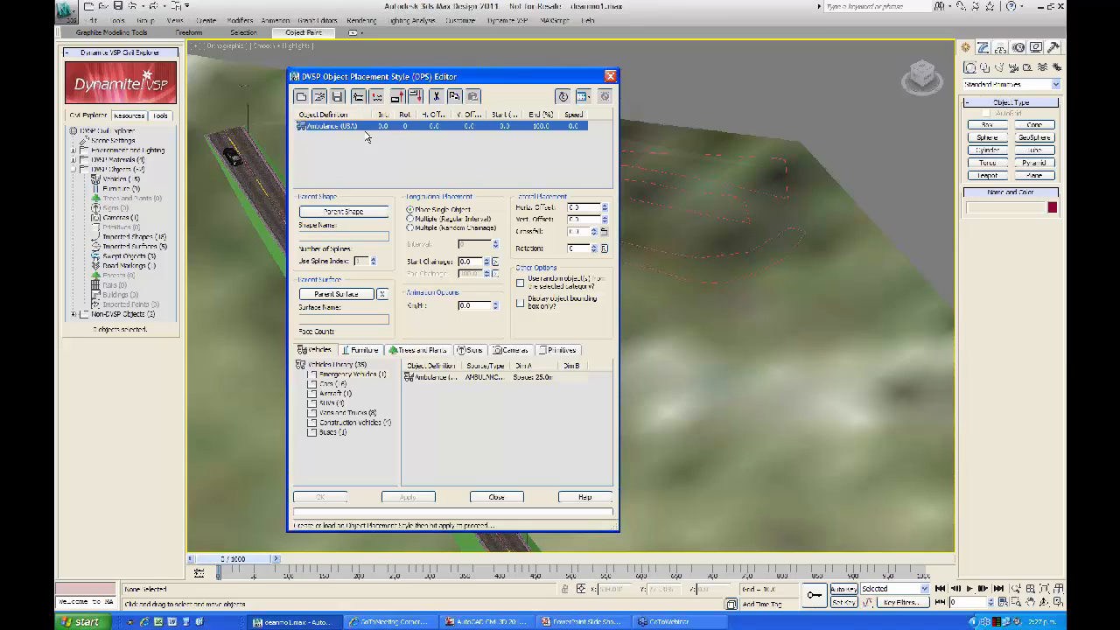
click(430, 351)
click(525, 378)
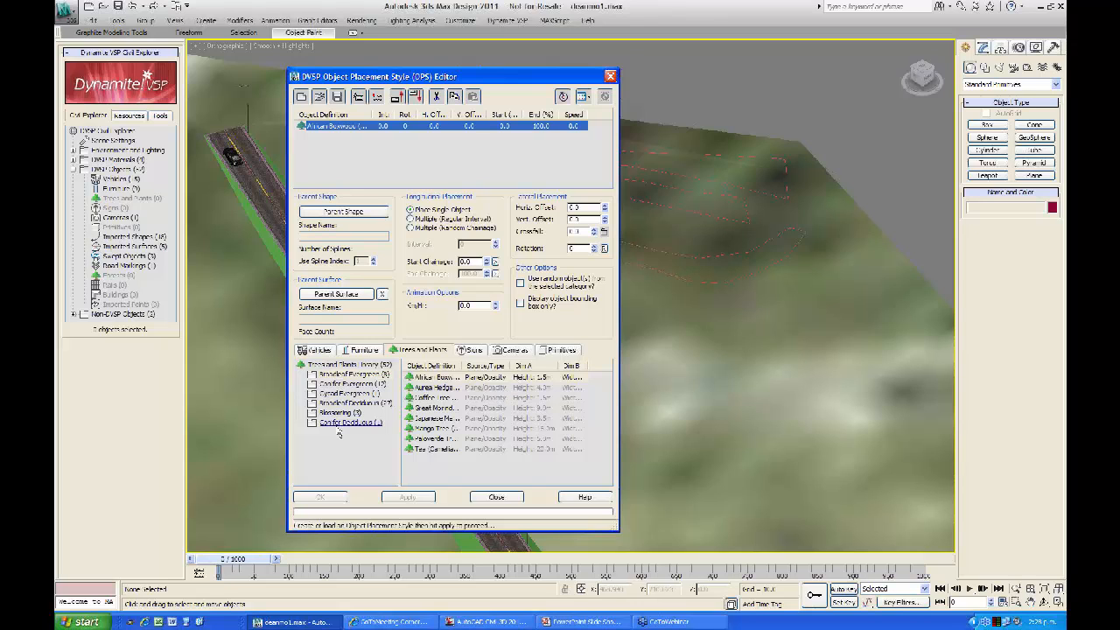
drag(451, 82, 266, 56)
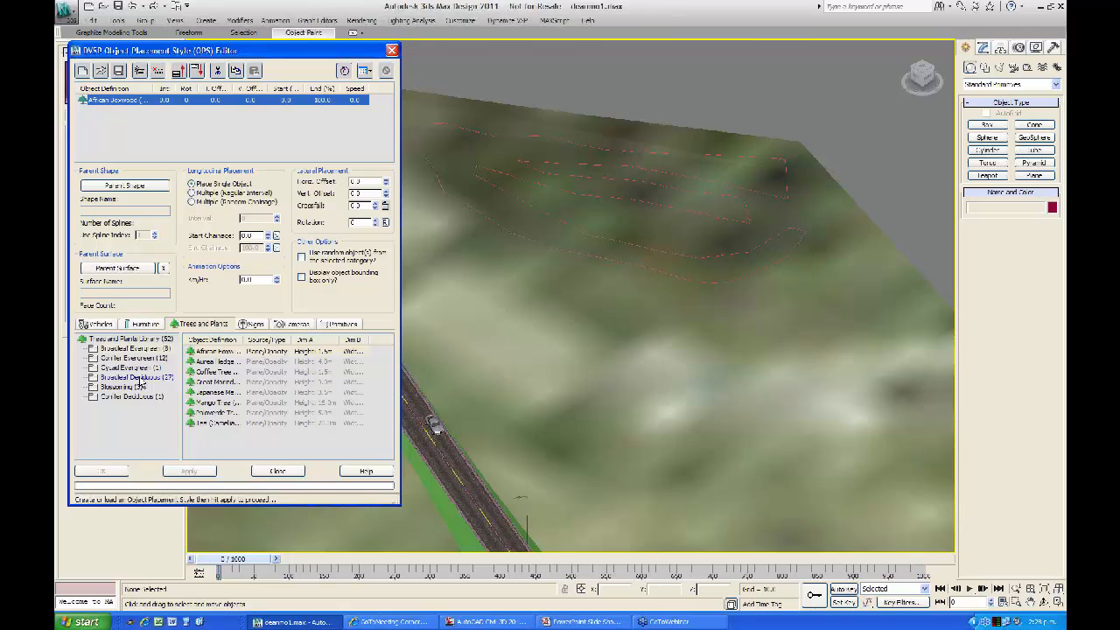
click(138, 378)
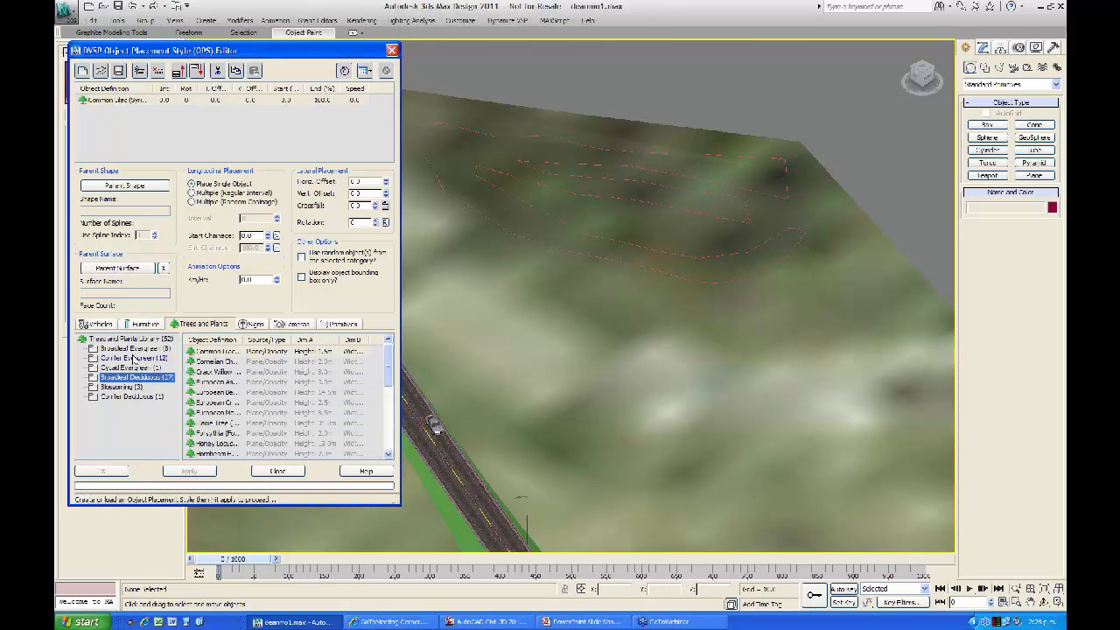
click(131, 350)
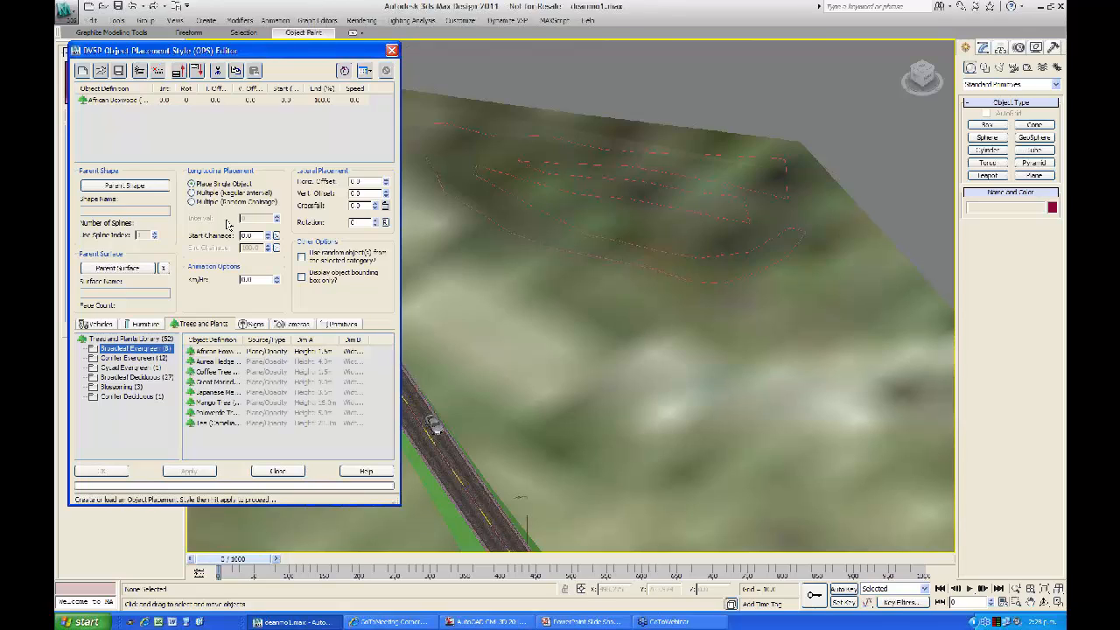
Step: Place 60 random Broadleaf Evergreen trees at random chainages, using the forest feature line beyond the road as the parent shape
click(132, 186)
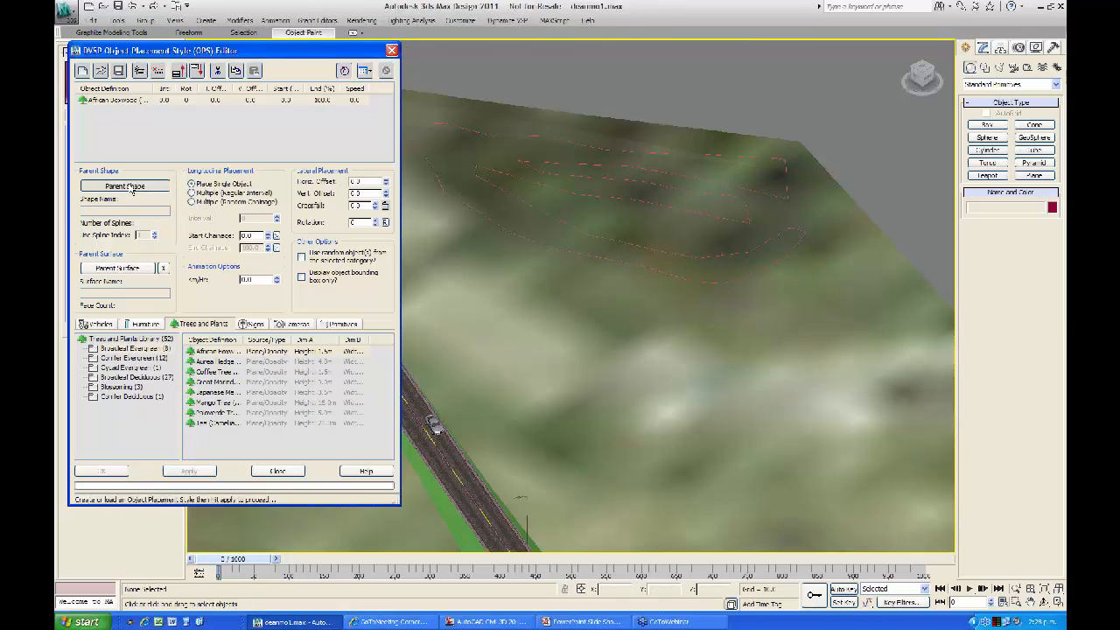
click(528, 203)
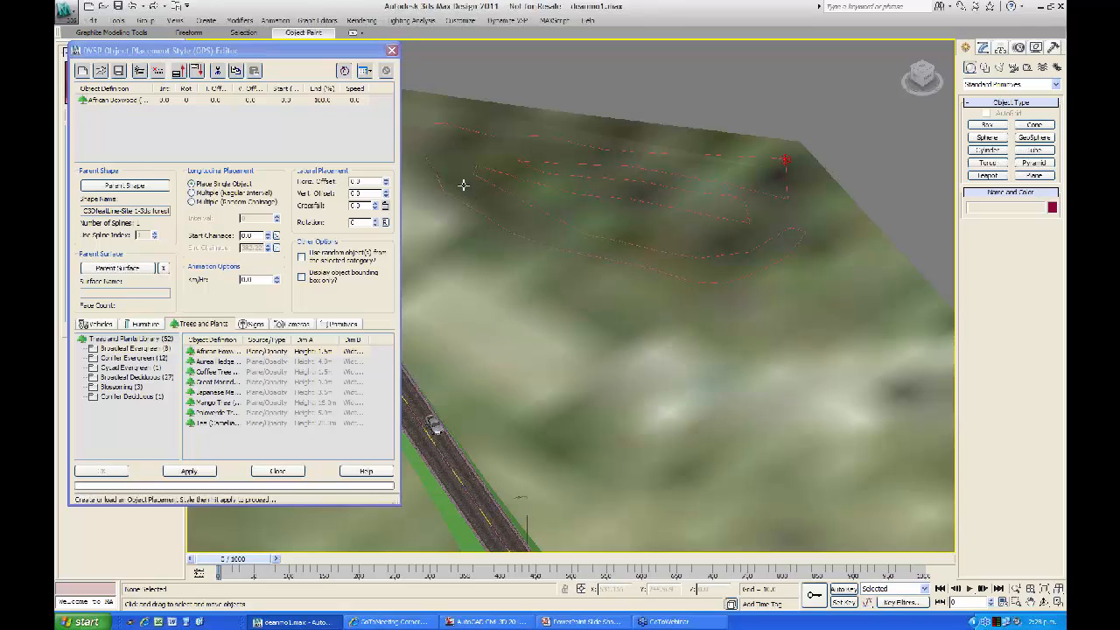
click(194, 202)
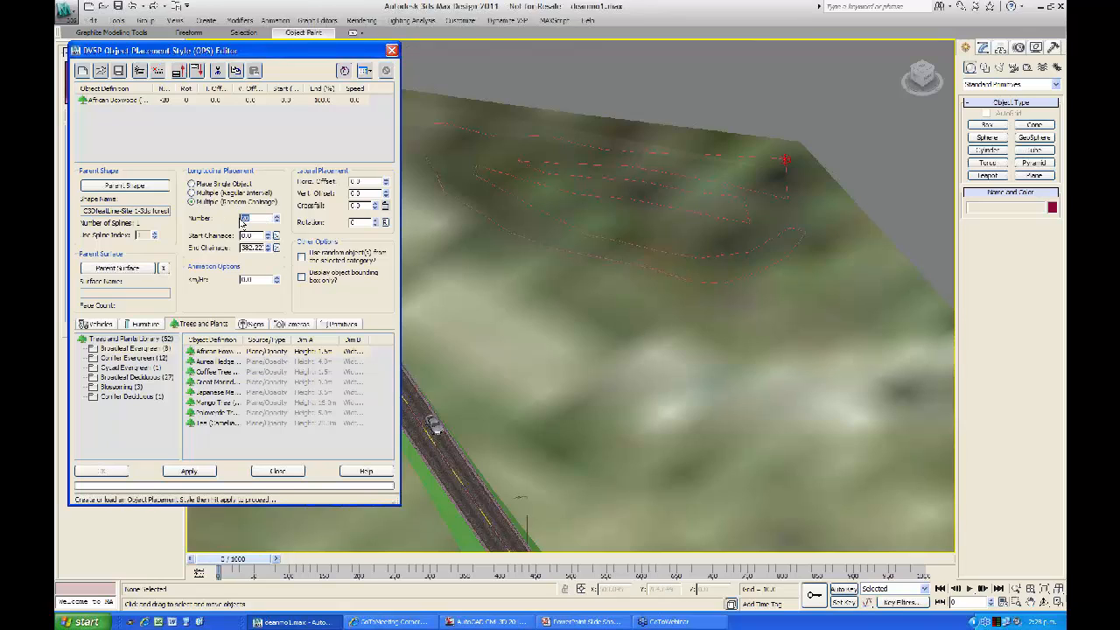
text(60)
click(301, 258)
click(133, 349)
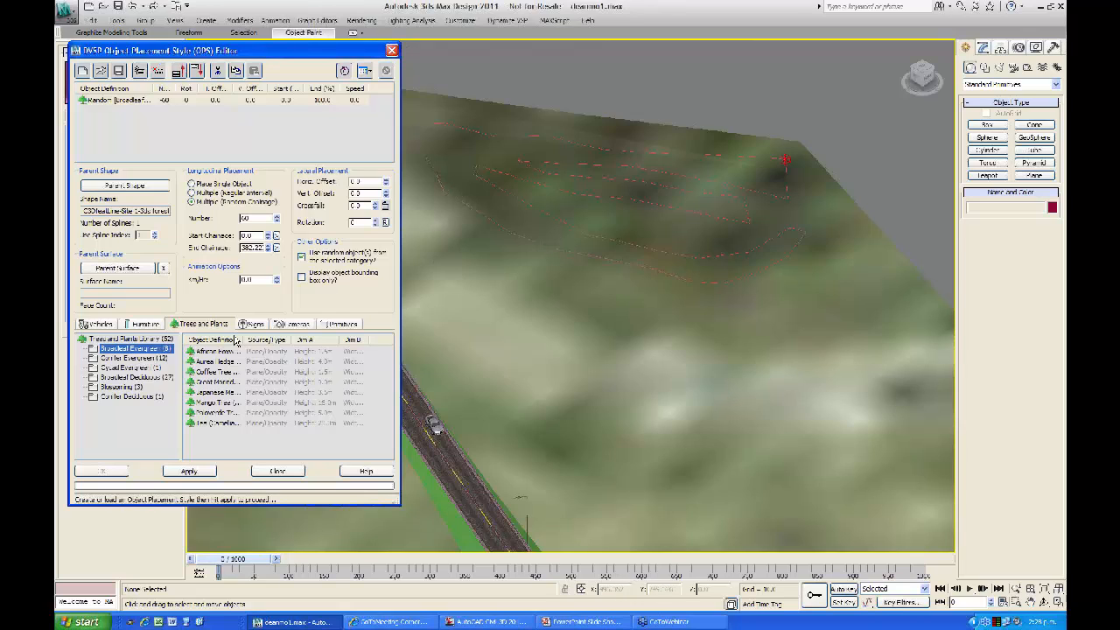
click(190, 471)
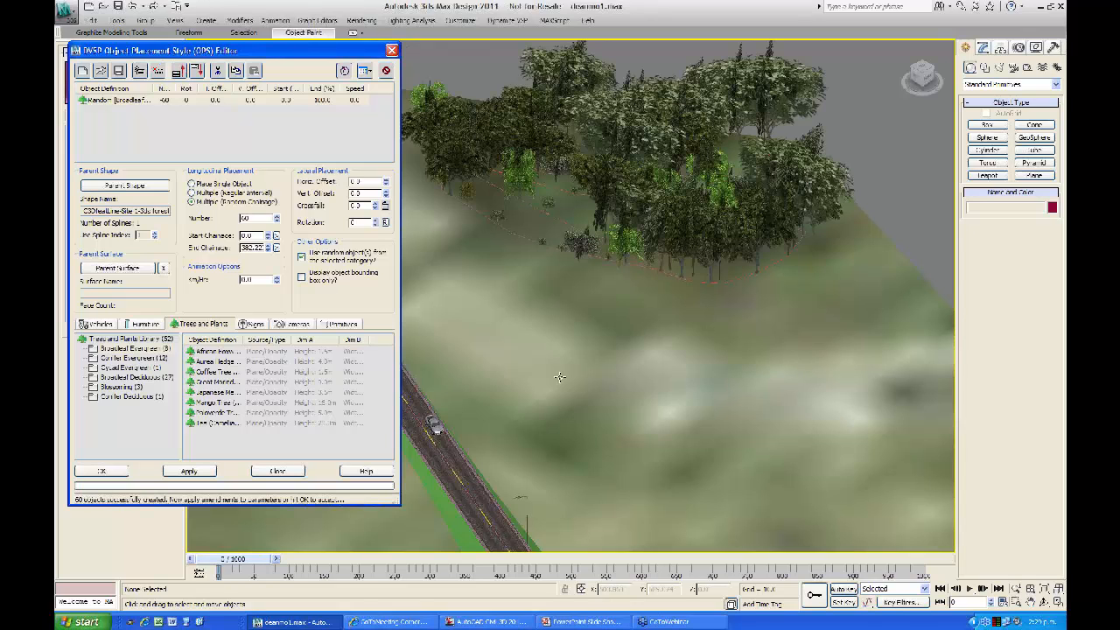
Step: Change the placement style to random Conifer Evergreen trees and set their number to 30
scroll(648, 389, down, 6)
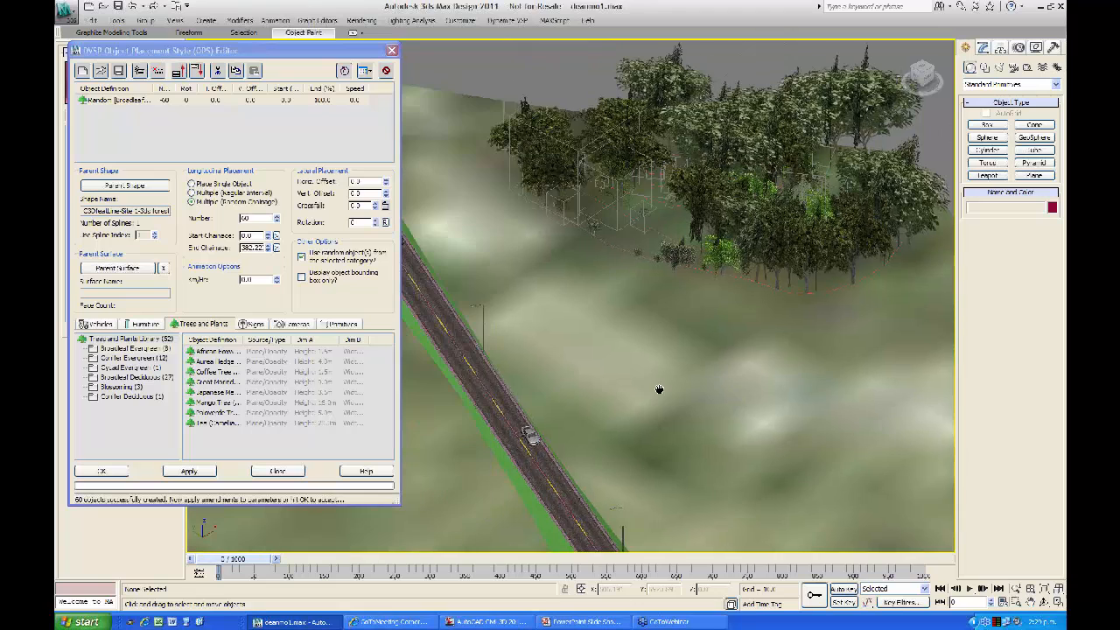
middle_drag(634, 364, 842, 342)
middle_drag(651, 367, 825, 345)
middle_drag(612, 360, 732, 355)
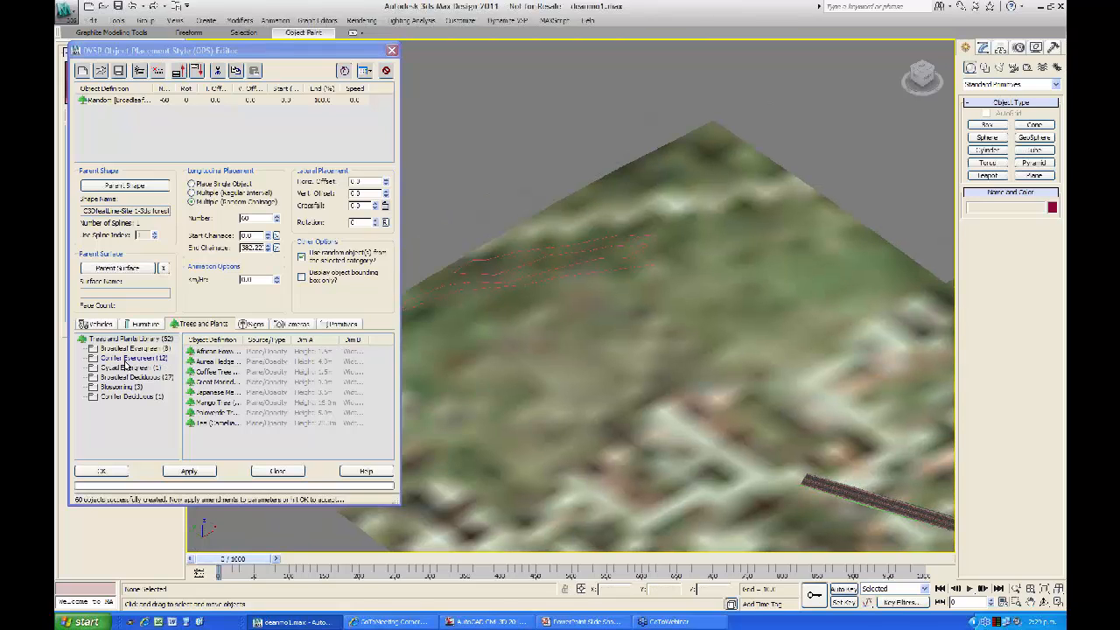
click(127, 359)
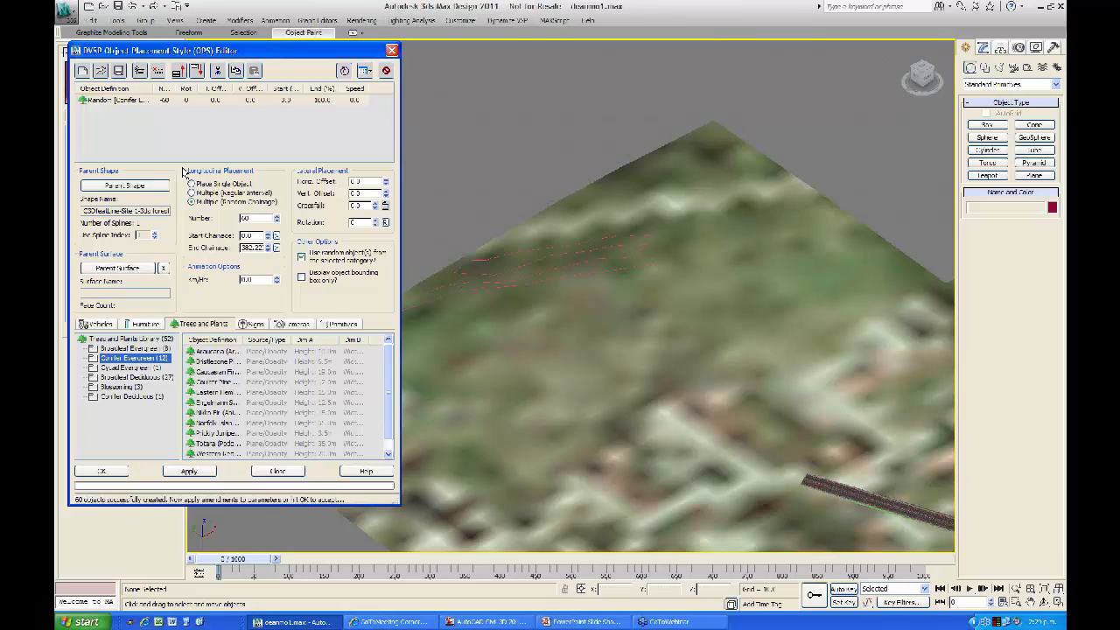
click(251, 218)
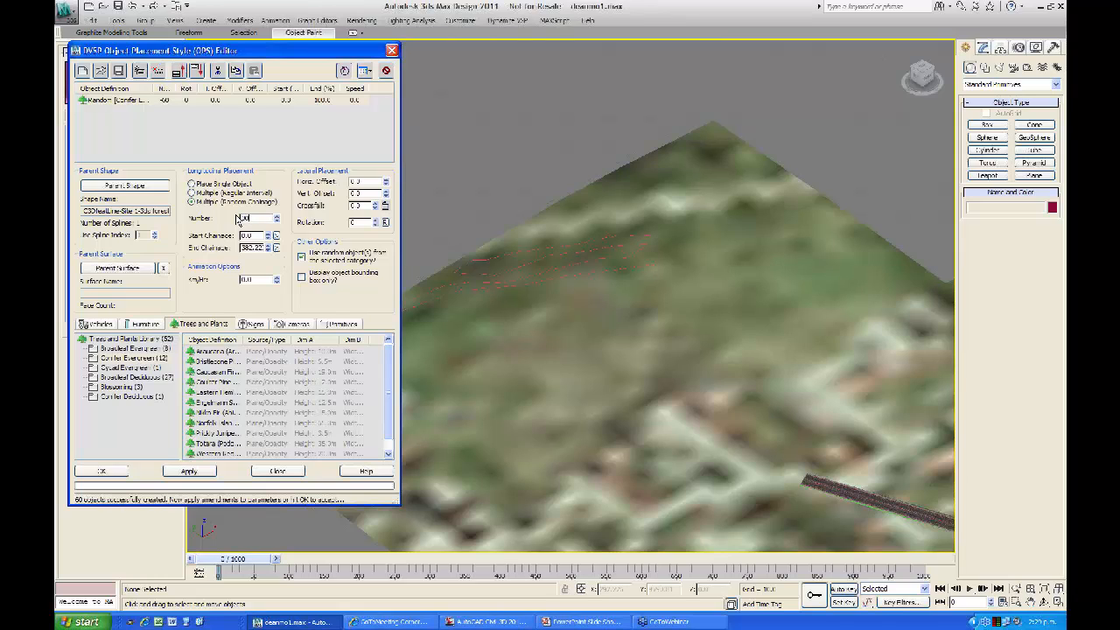
Step: Switch the parent shape to the forest outline on the other side of the site, retaining the trees already placed
click(125, 185)
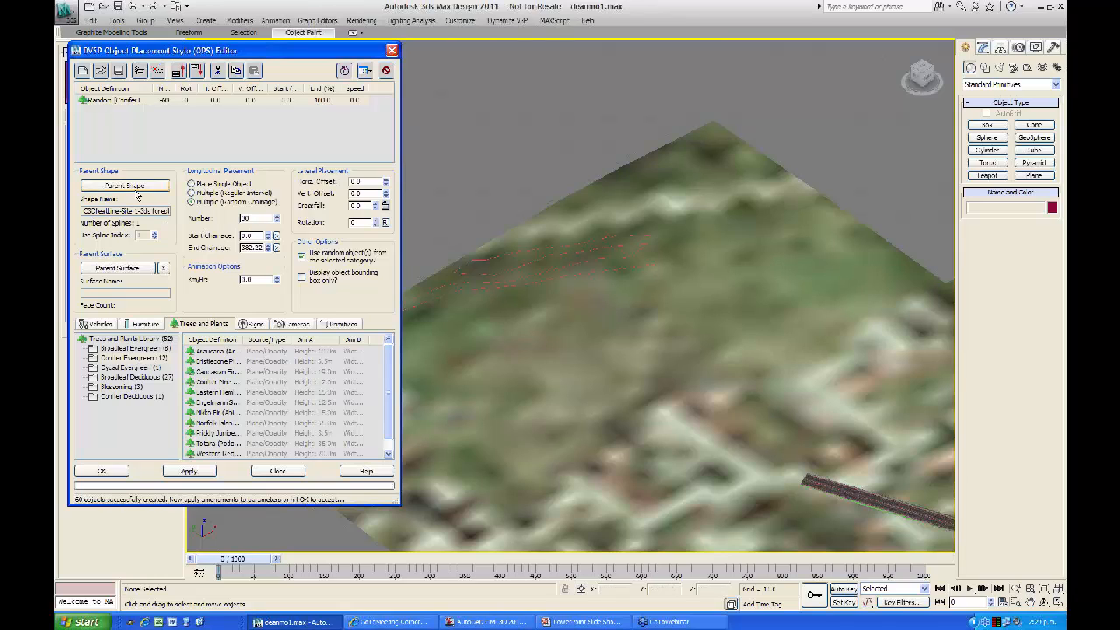
click(512, 252)
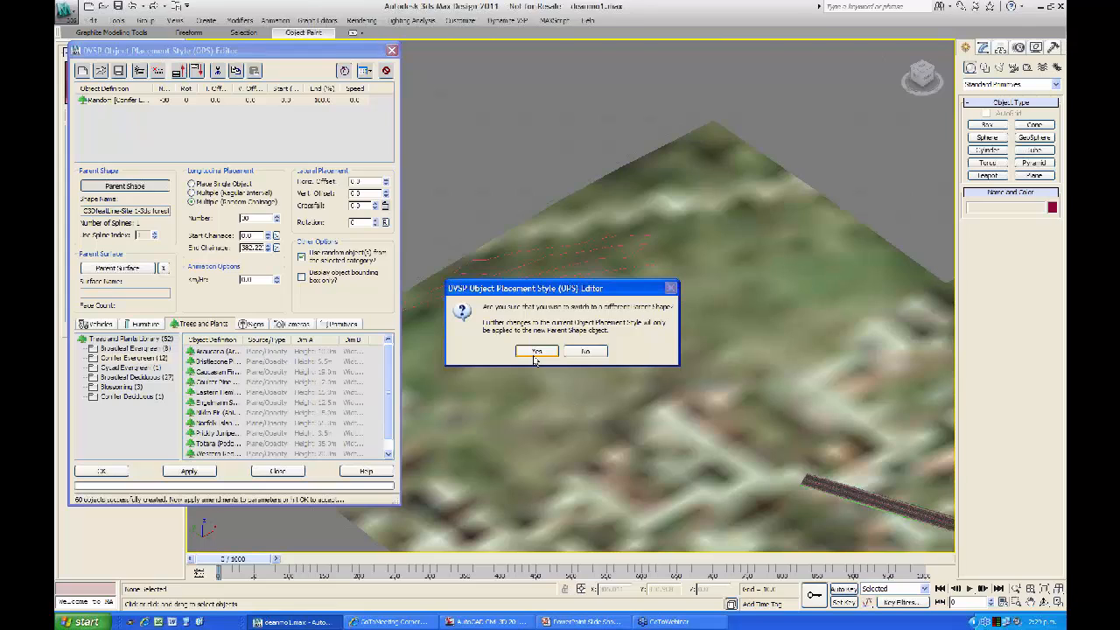
click(534, 355)
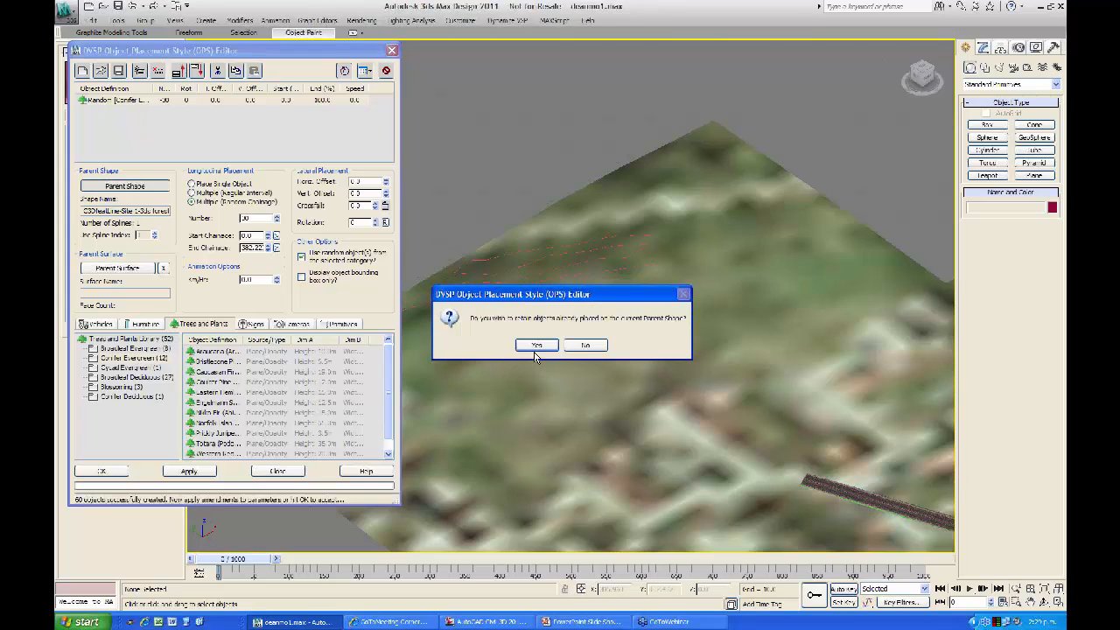
click(542, 349)
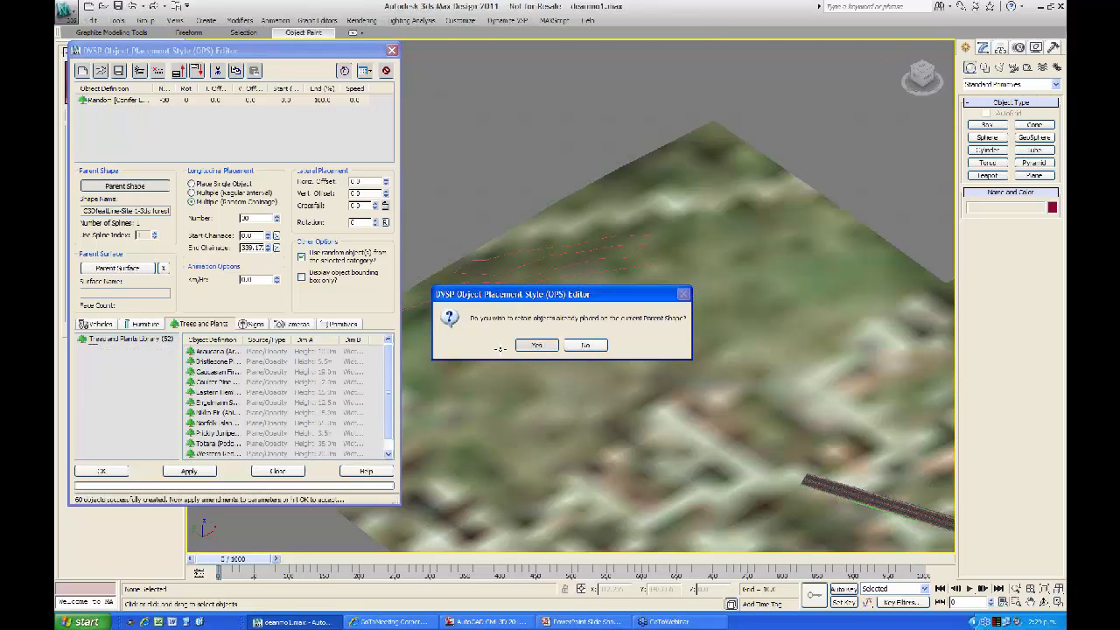
scroll(561, 242, down, 3)
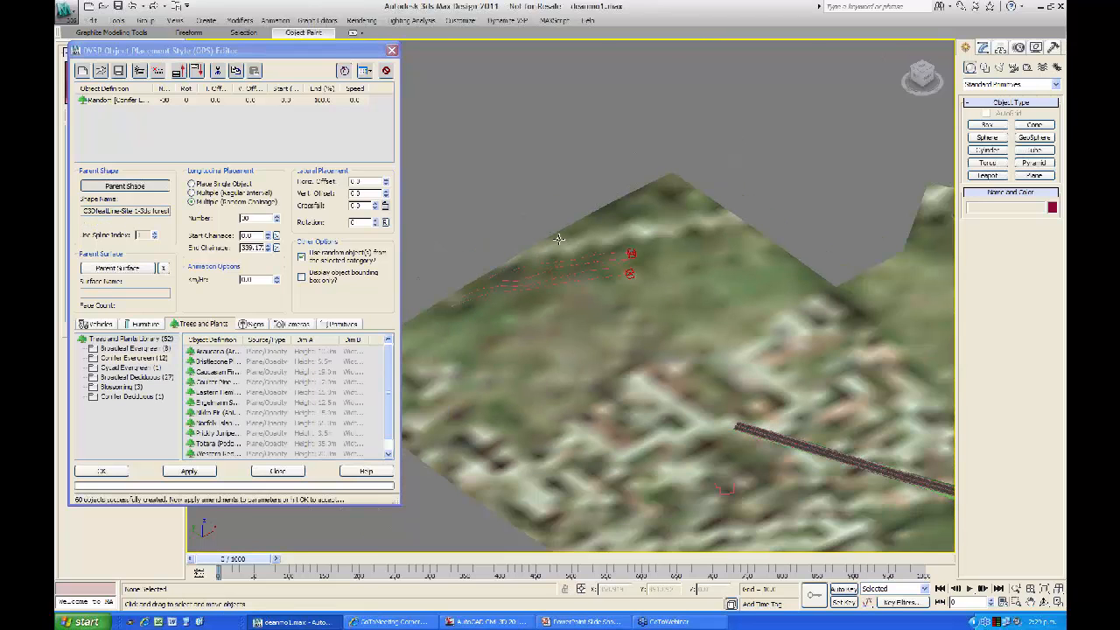
scroll(559, 253, up, 2)
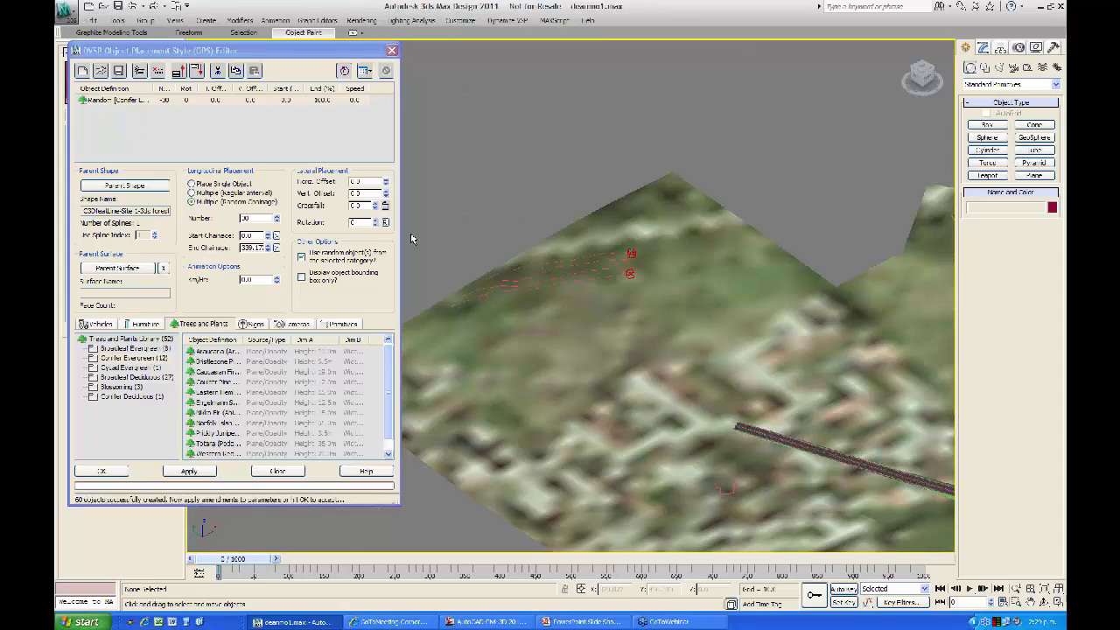
Step: Apply the placement style to create 30 random Conifer Evergreen trees along the second forest outline and check them against the terrain
click(190, 471)
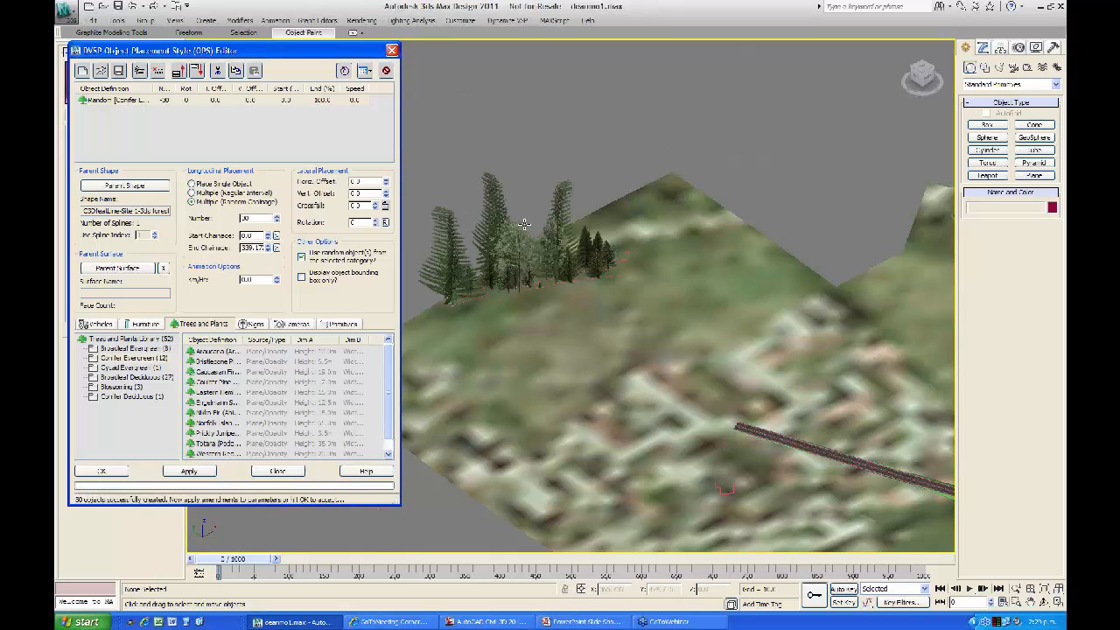
alt+middle_drag(536, 191, 642, 195)
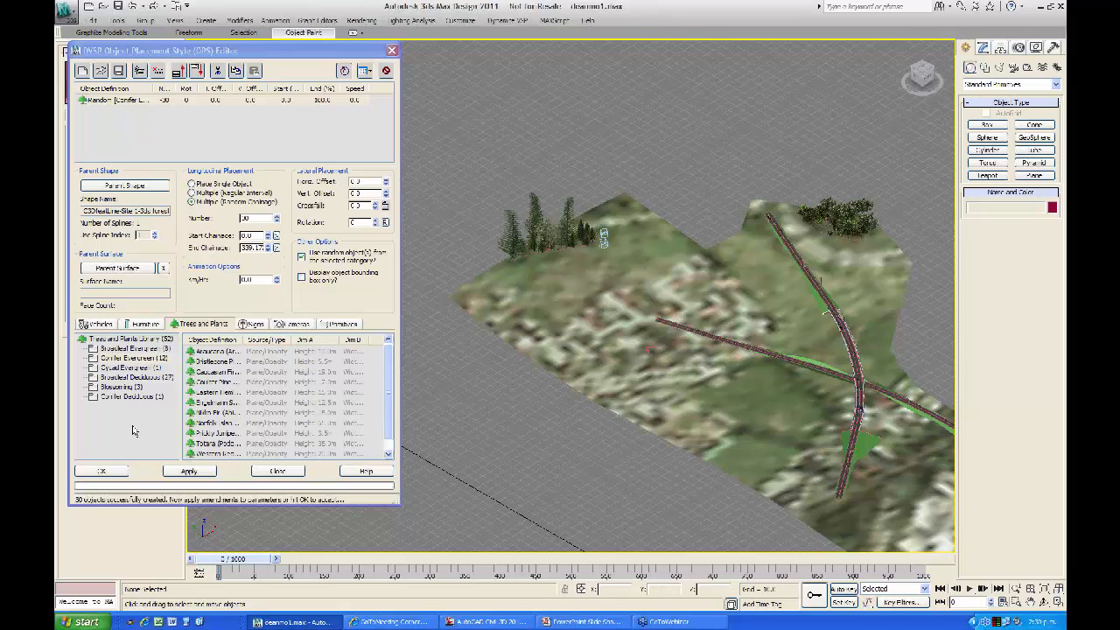
middle_drag(561, 255, 539, 314)
scroll(539, 314, up, 5)
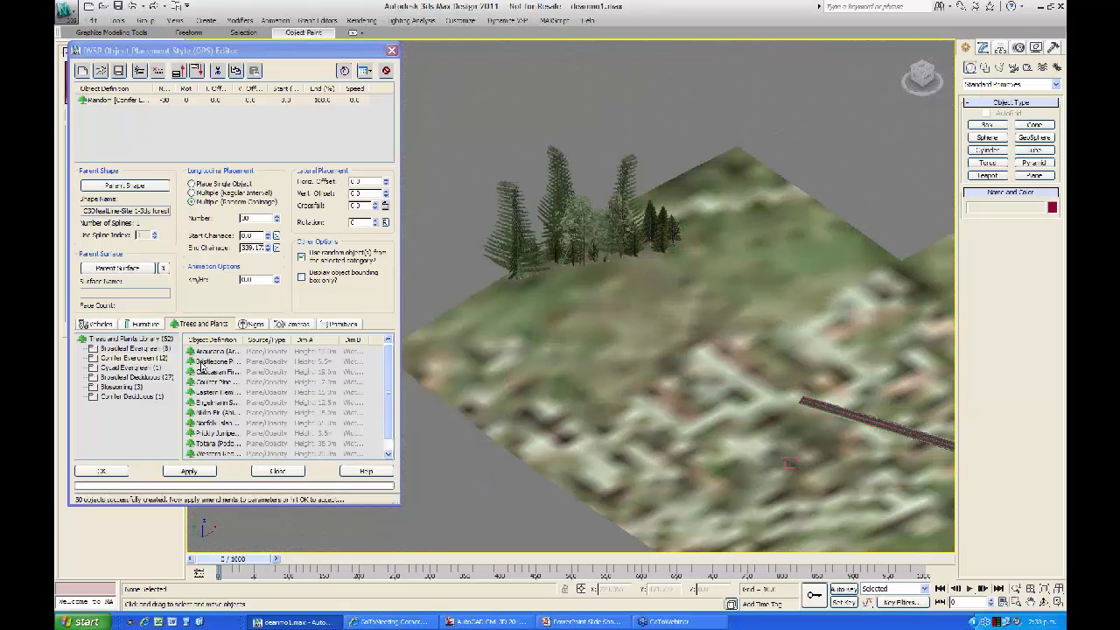
scroll(542, 316, down, 6)
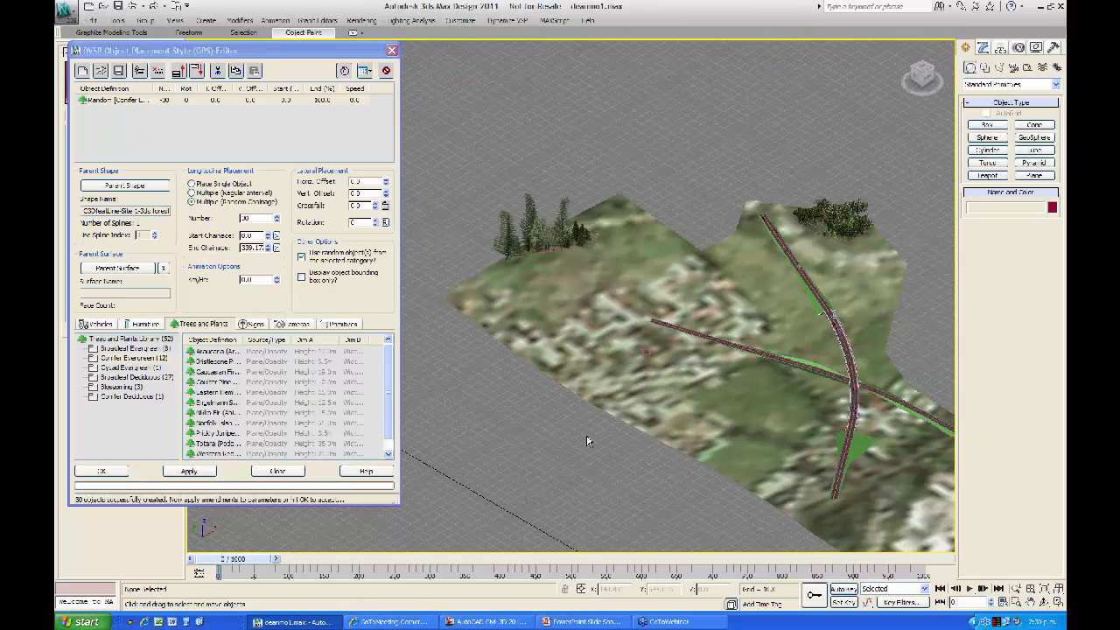
Step: Close the Object Placement Style Editor without saving the placement style to a file
click(393, 51)
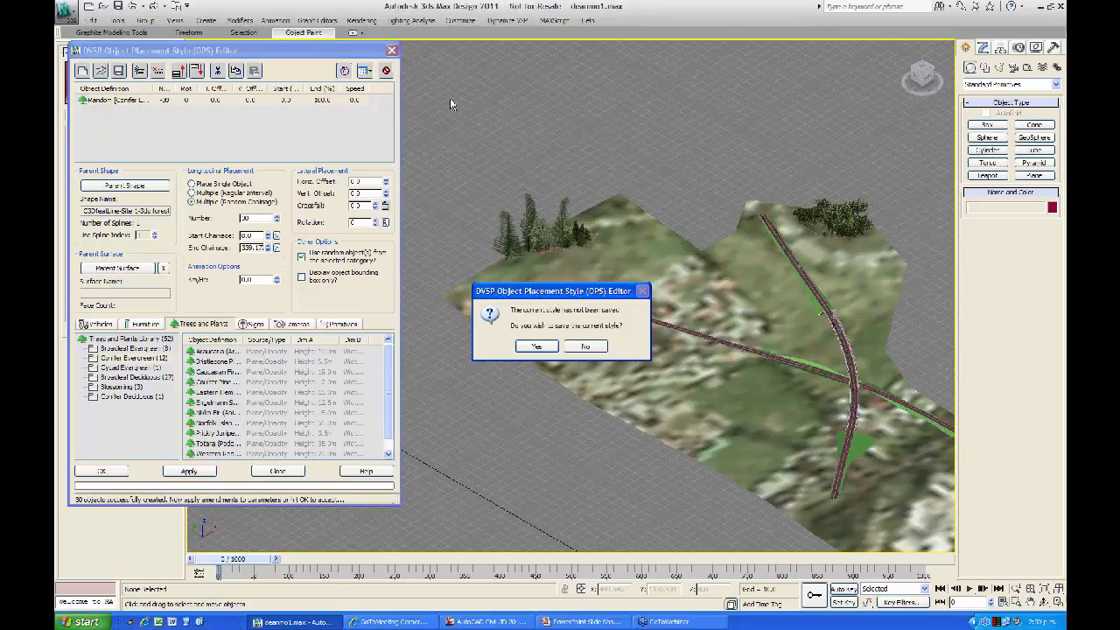
click(535, 348)
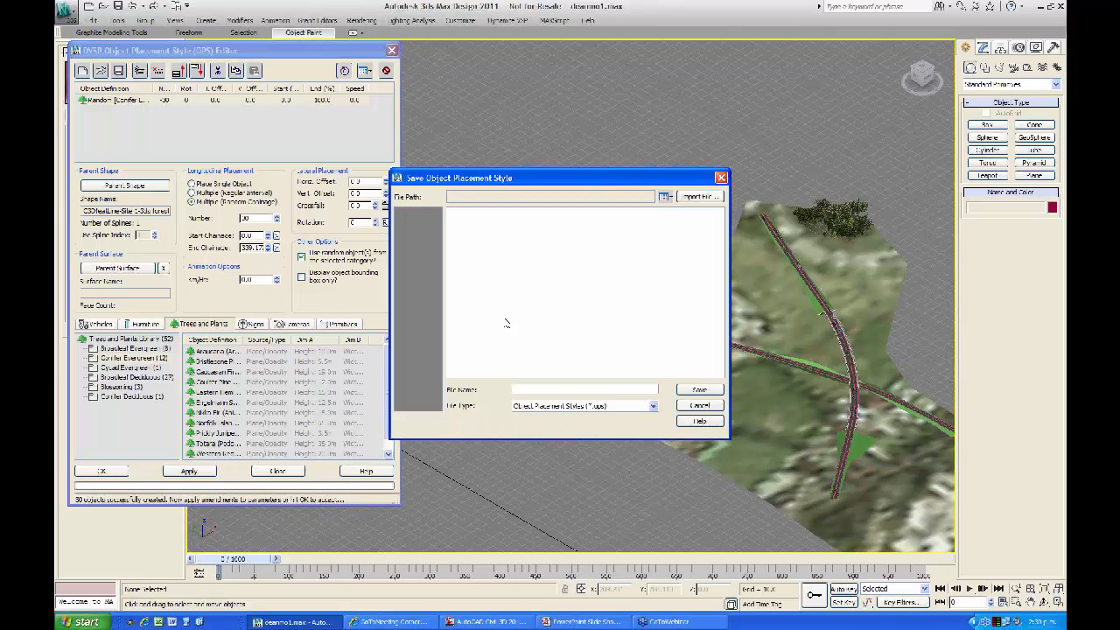
click(698, 407)
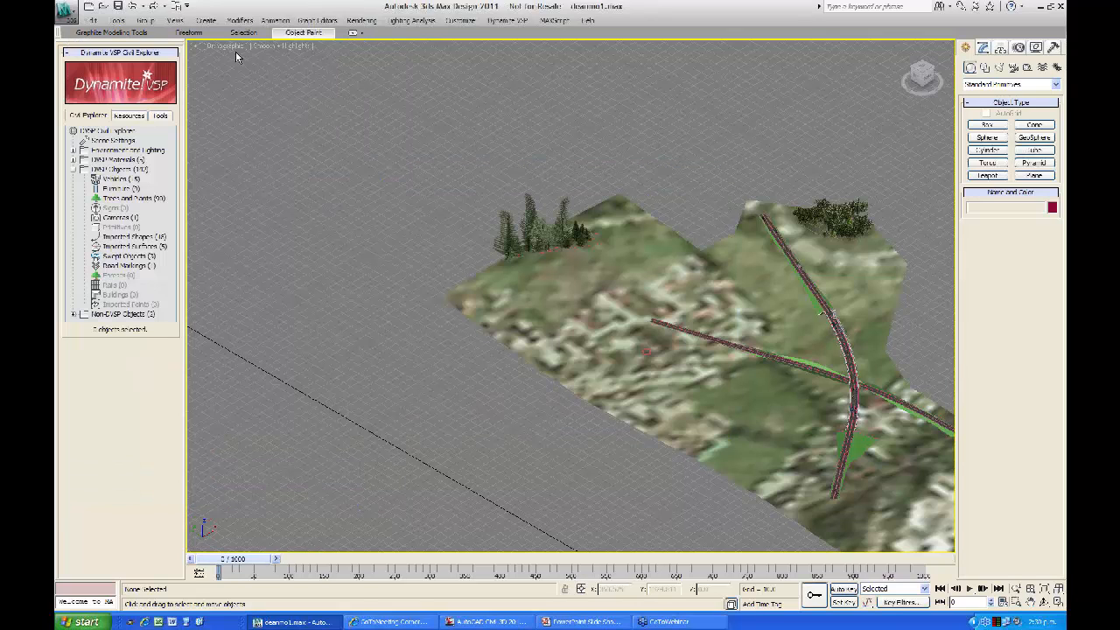
Step: Show the scene through the road camera, play the drive-through animation, and return to frame 0
click(226, 48)
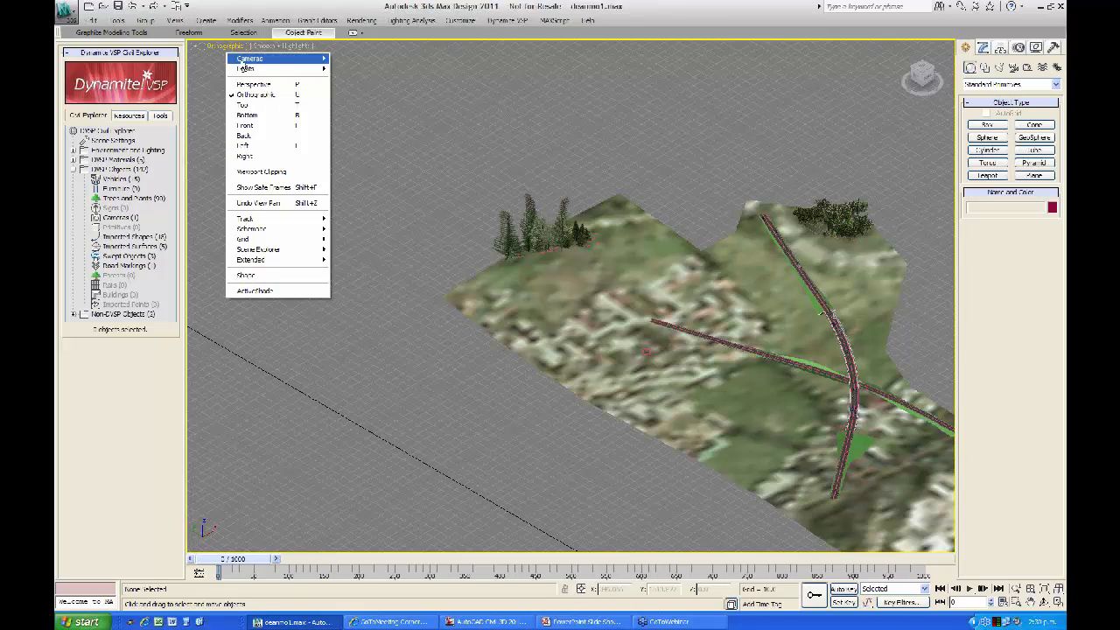
mouse_move(280, 59)
click(346, 257)
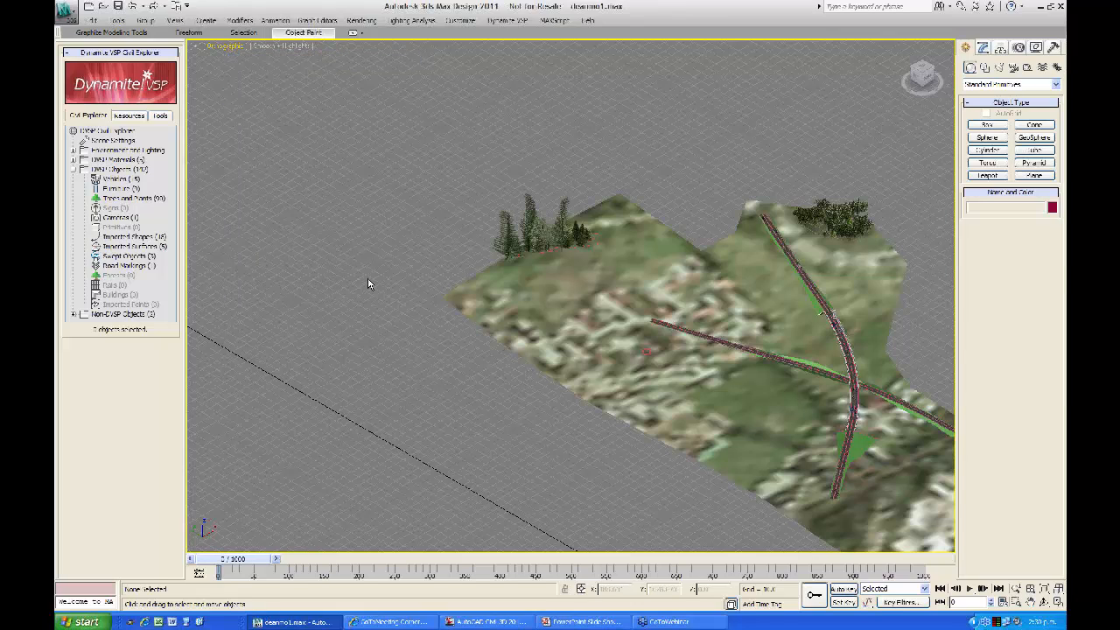
key(c)
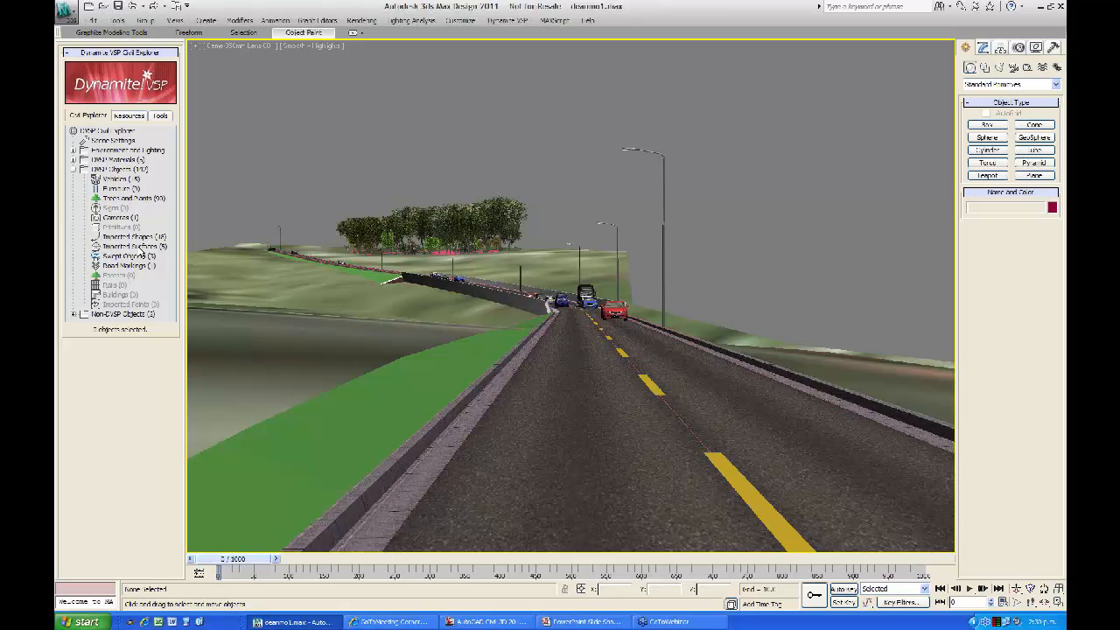
click(969, 588)
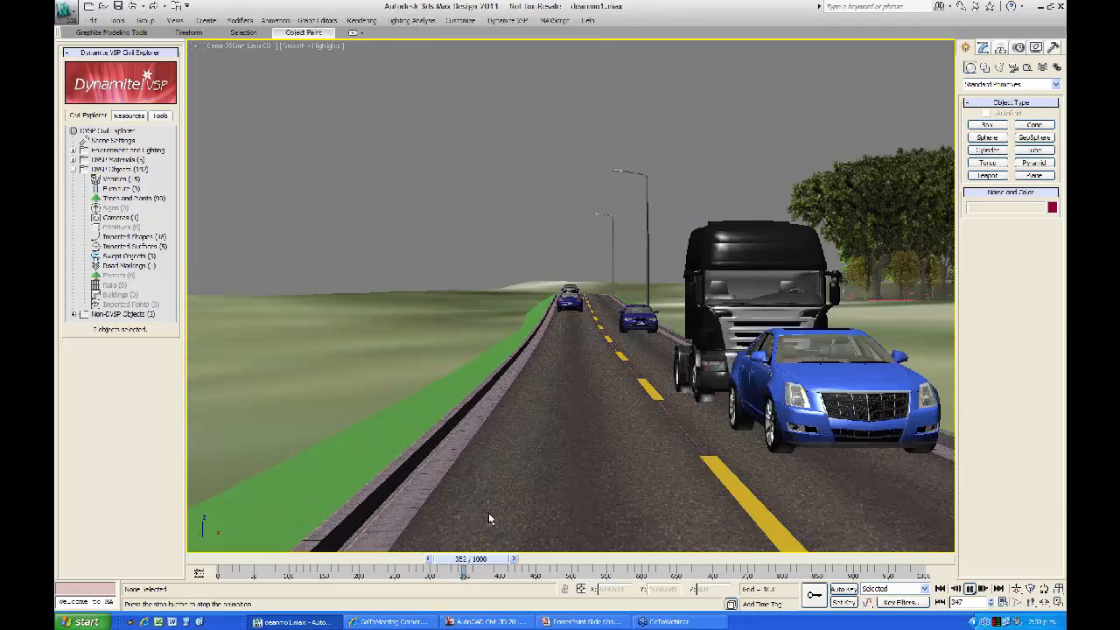
click(969, 589)
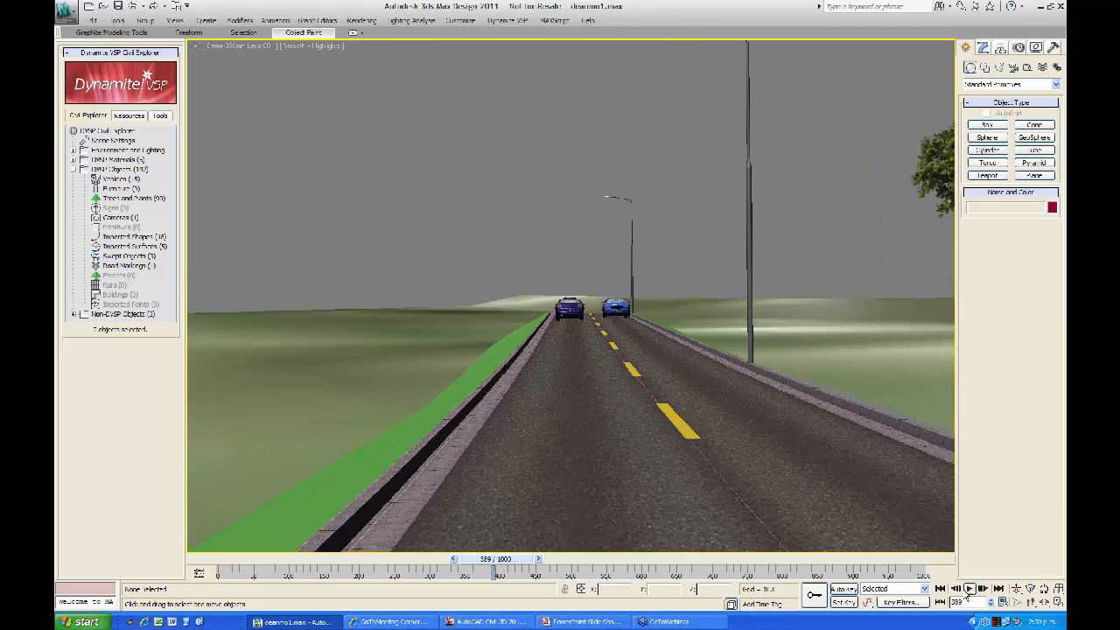
click(941, 588)
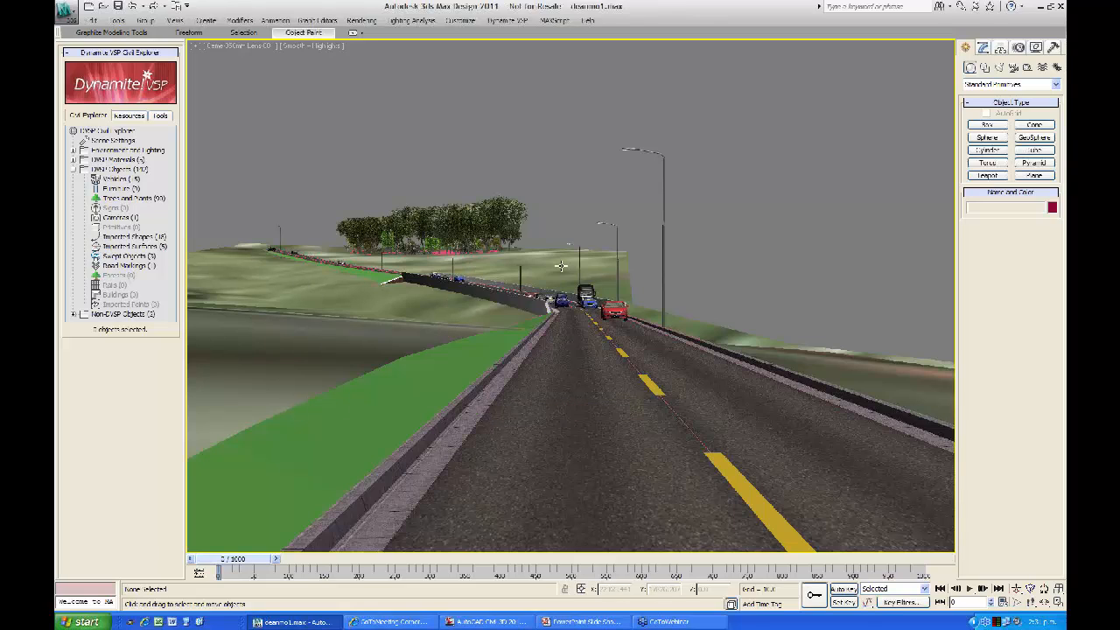
Step: Save the scene and switch the viewport from the camera back to the orthographic view
key(ctrl+s)
click(246, 53)
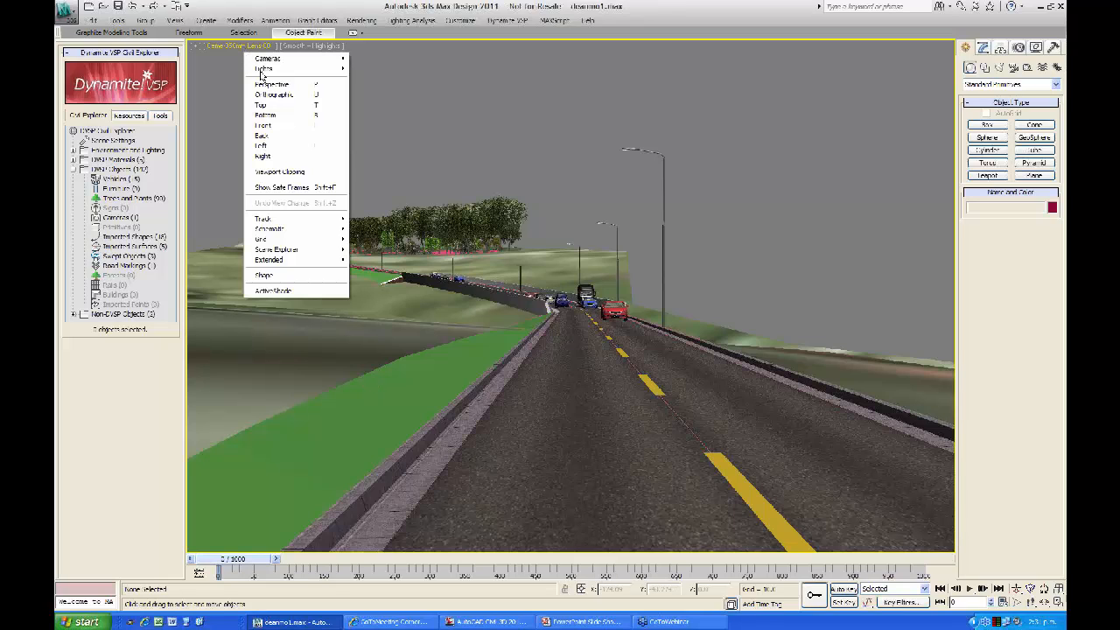
click(422, 226)
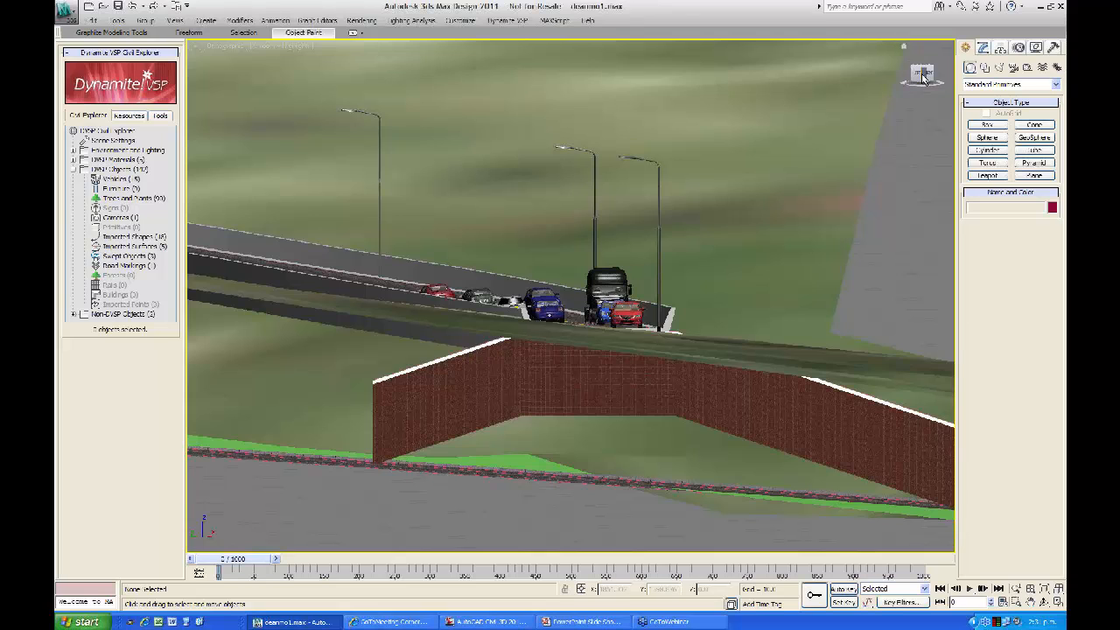
Step: Examine the abutment walls, the traffic on the bridge and the road crossing beneath it from several angles
drag(918, 92, 953, 171)
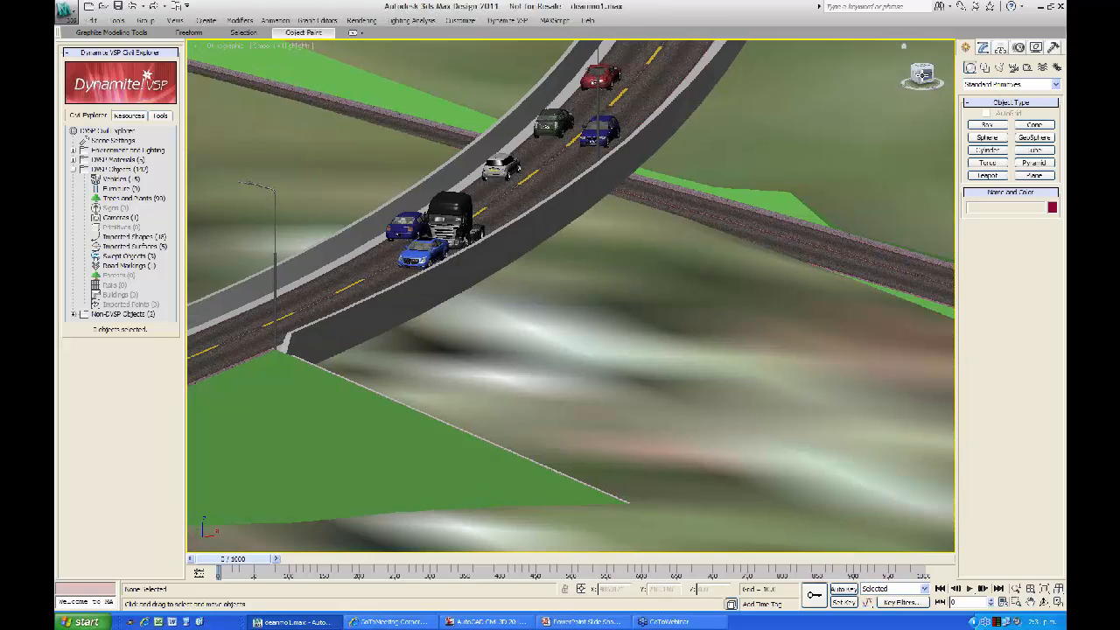
drag(912, 79, 795, 96)
middle_drag(737, 288, 488, 101)
mouse_move(744, 371)
middle_down()
mouse_move(668, 325)
mouse_move(457, 135)
mouse_move(603, 275)
mouse_move(534, 247)
middle_up()
scroll(591, 280, down, 5)
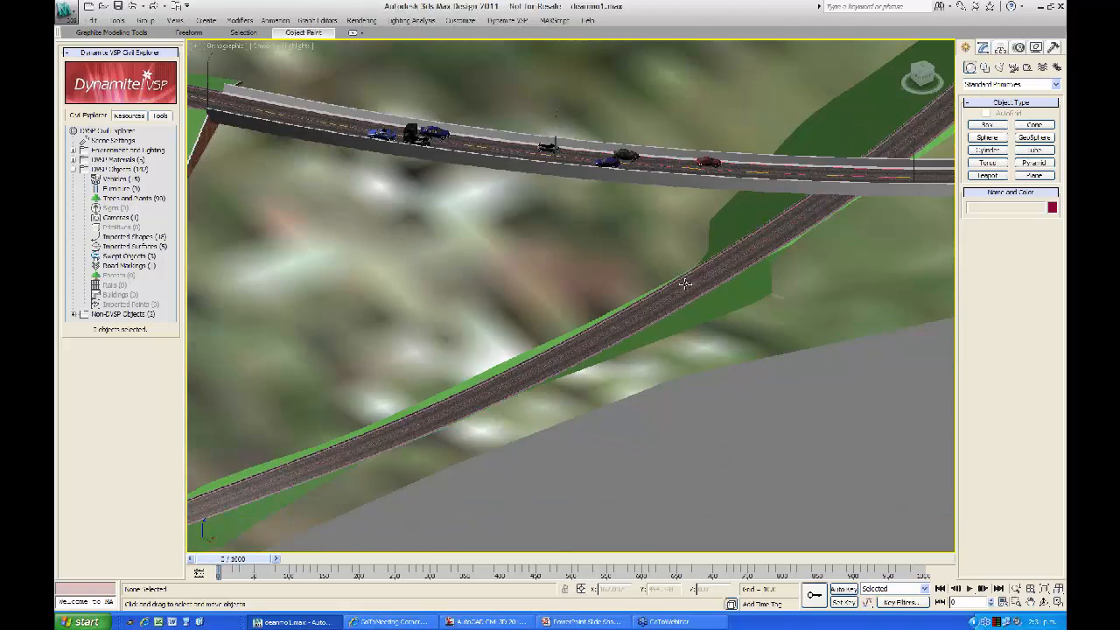
middle_drag(685, 283, 453, 279)
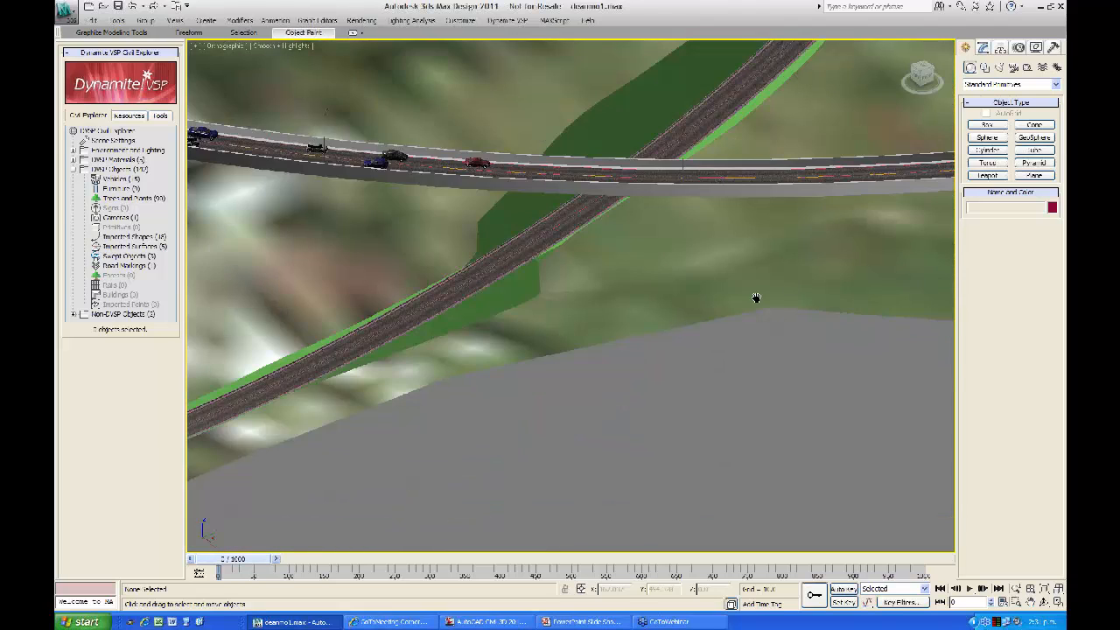
middle_drag(755, 298, 447, 335)
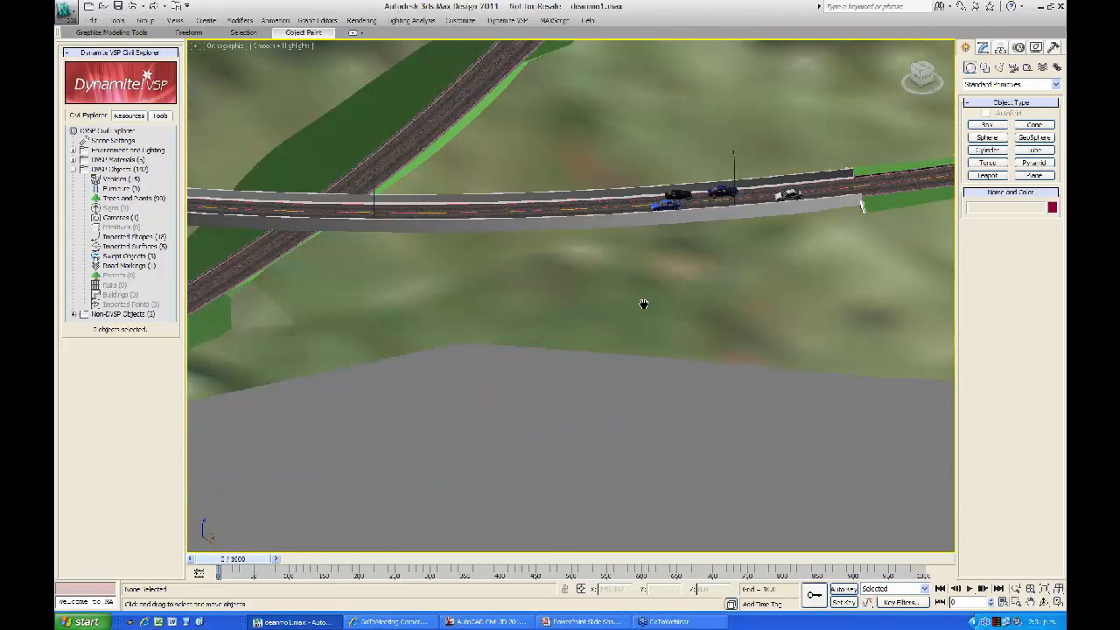
middle_drag(642, 305, 672, 305)
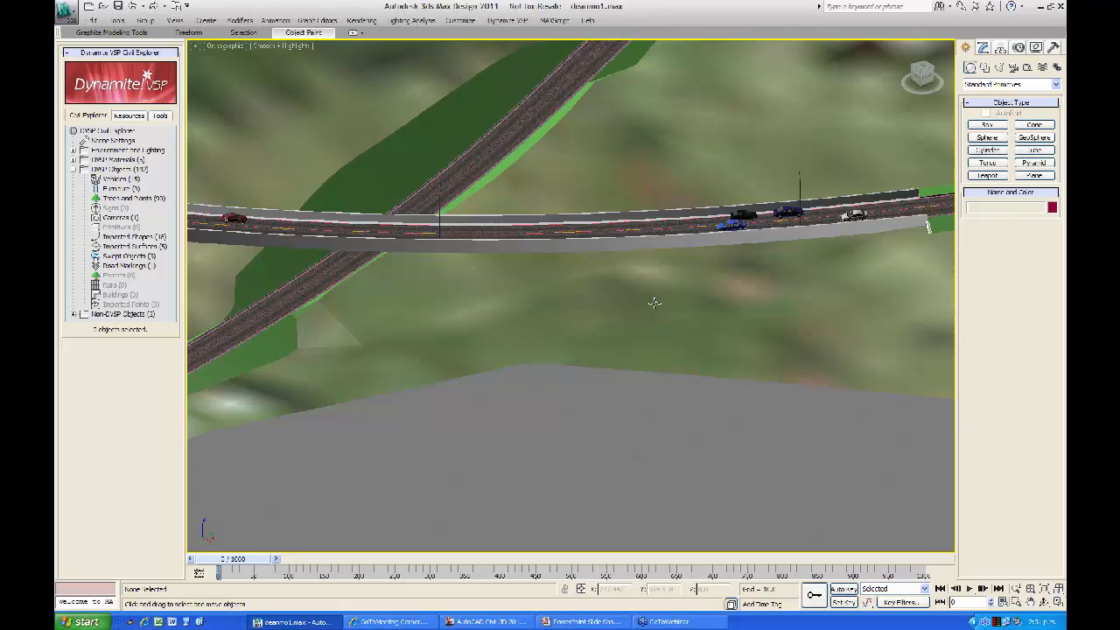
scroll(607, 313, down, 4)
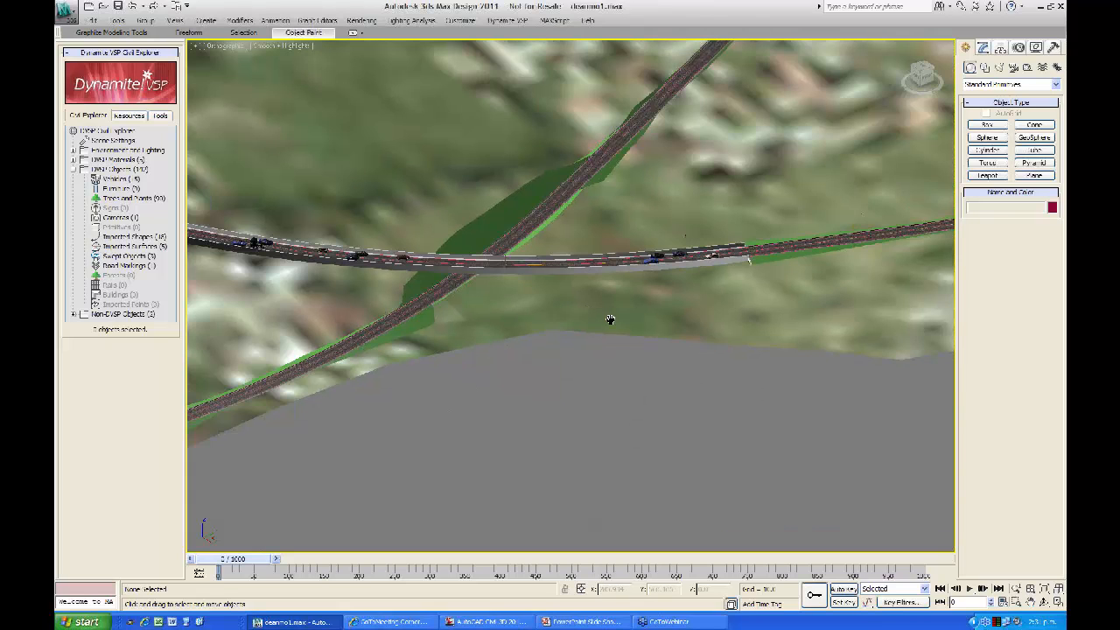
scroll(608, 317, up, 2)
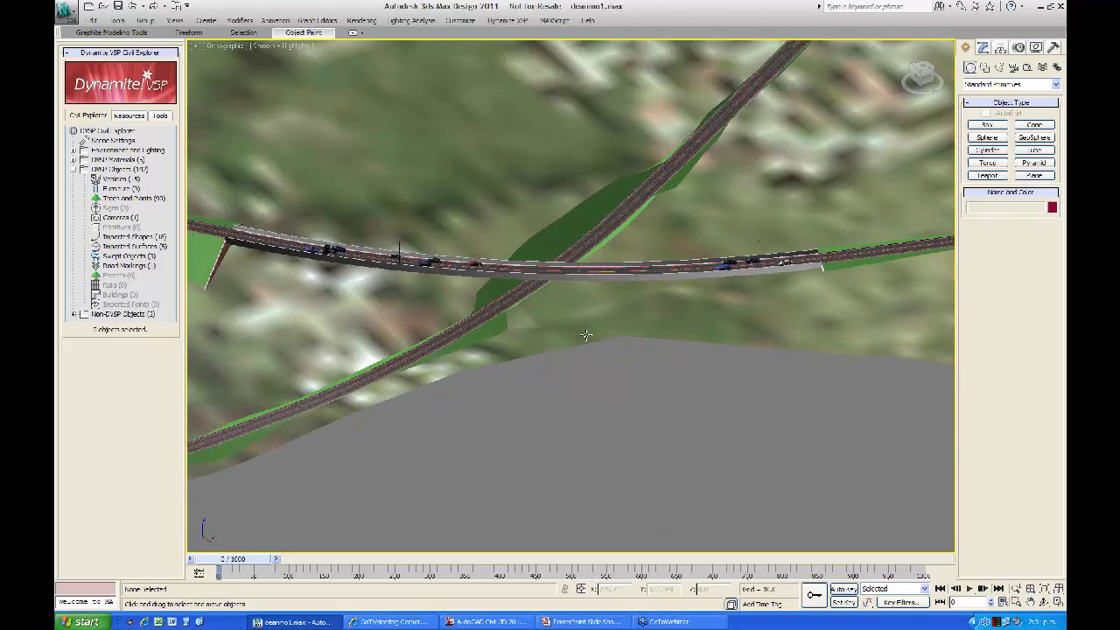
Step: Review the importable objects of 2012 Civil3D.vsp3d in the Civil 3D Import Panel and close it without importing anything
click(506, 21)
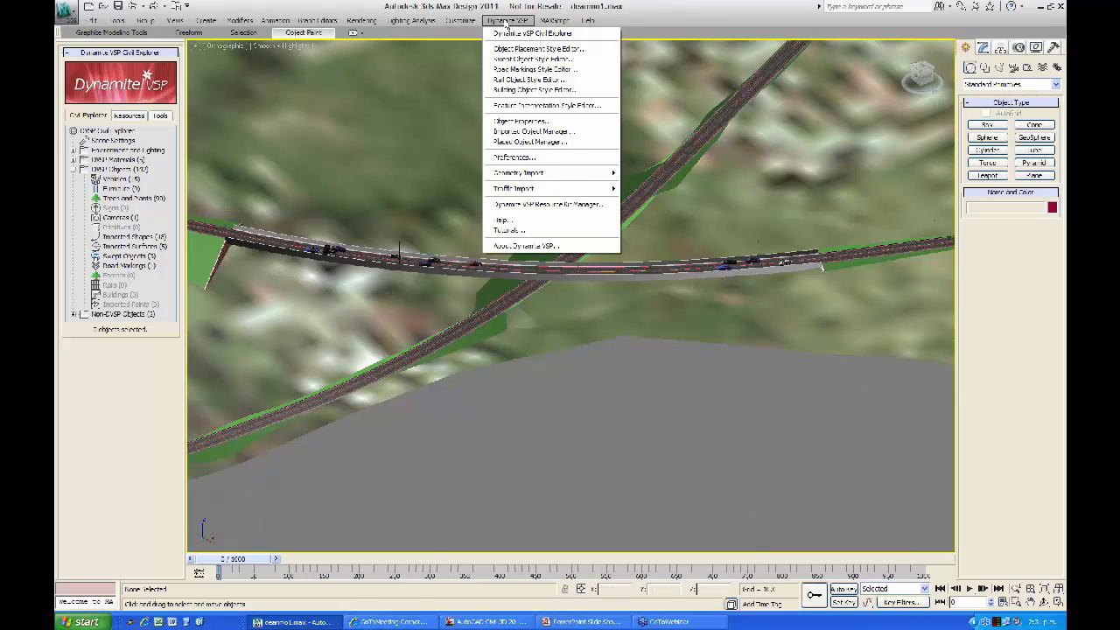
mouse_move(527, 177)
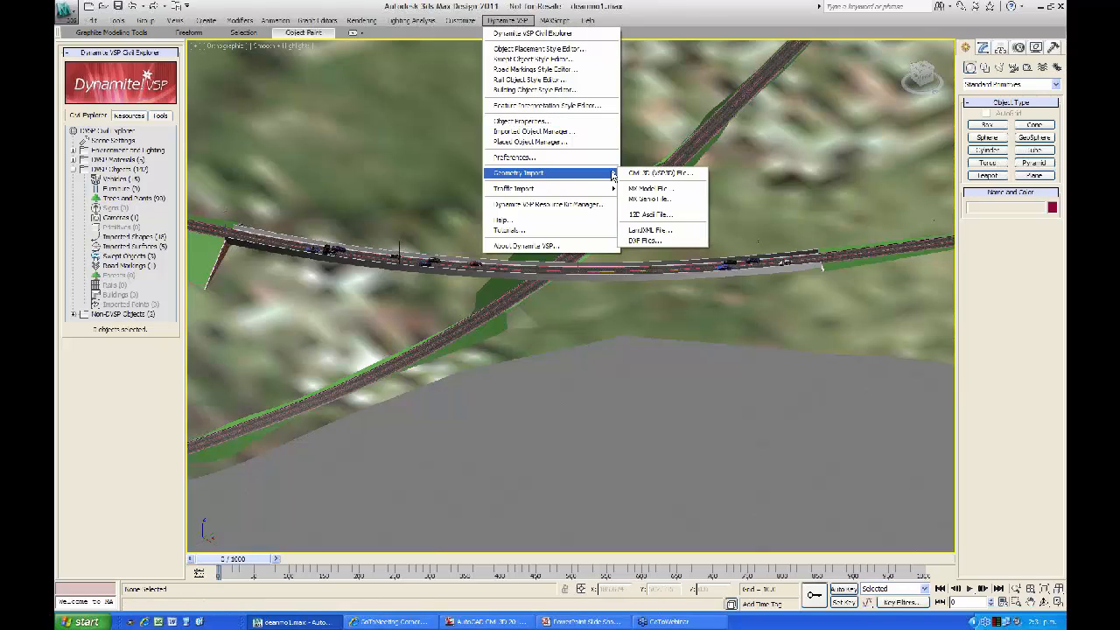
click(656, 172)
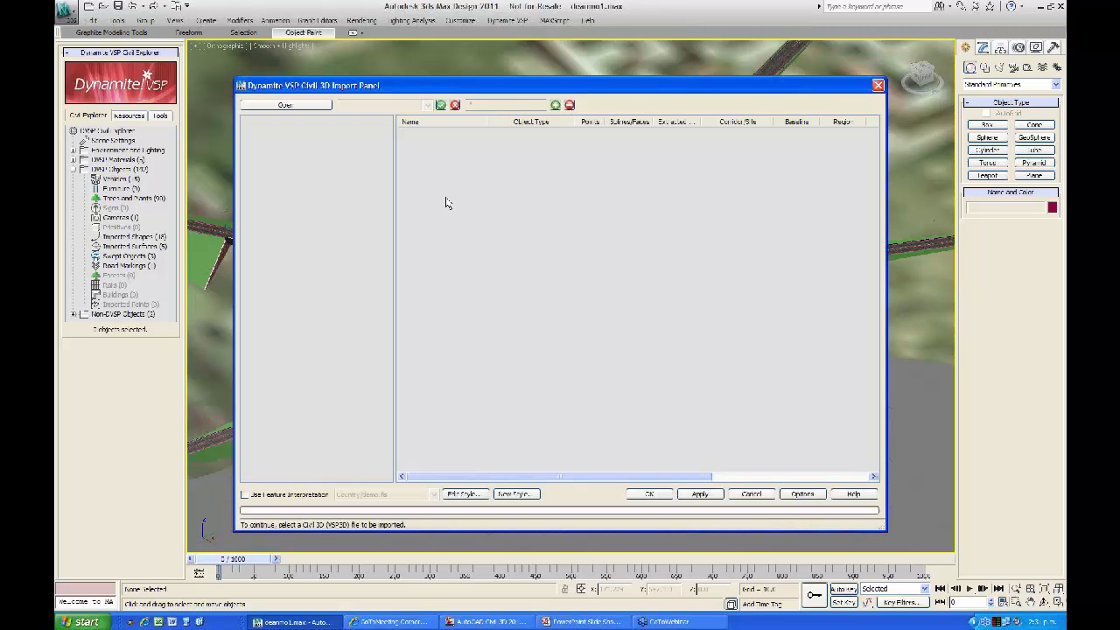
click(313, 105)
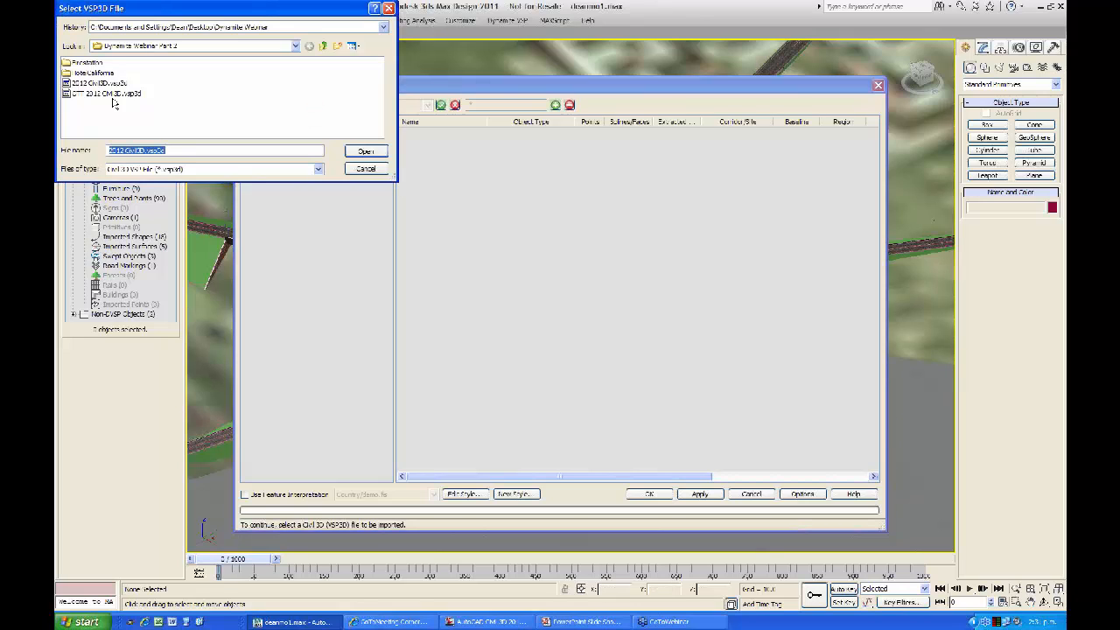
click(103, 83)
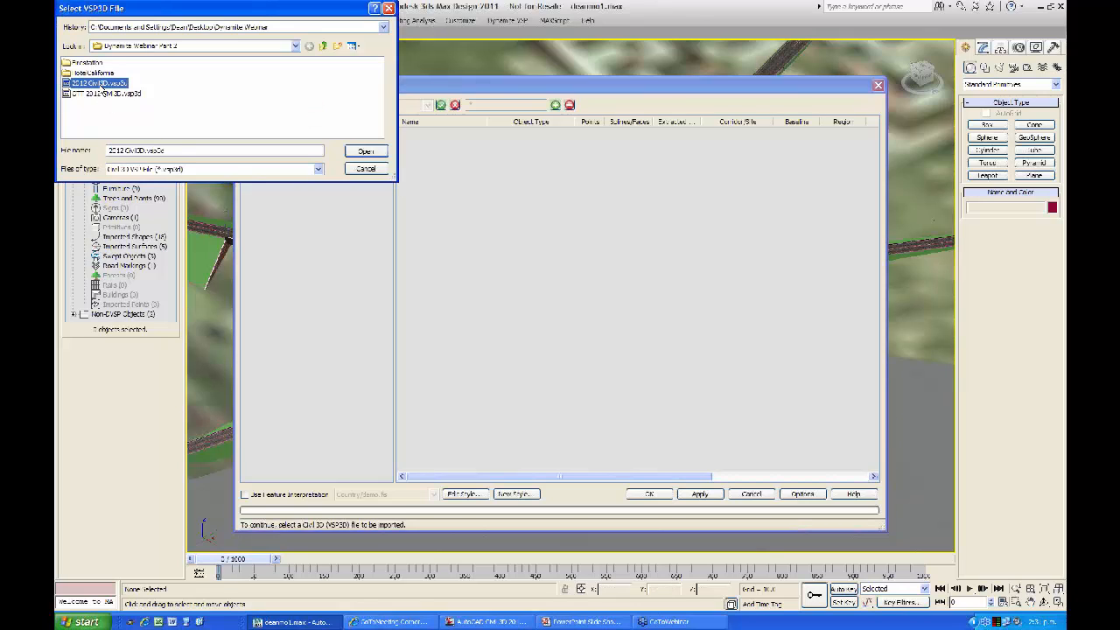
click(360, 154)
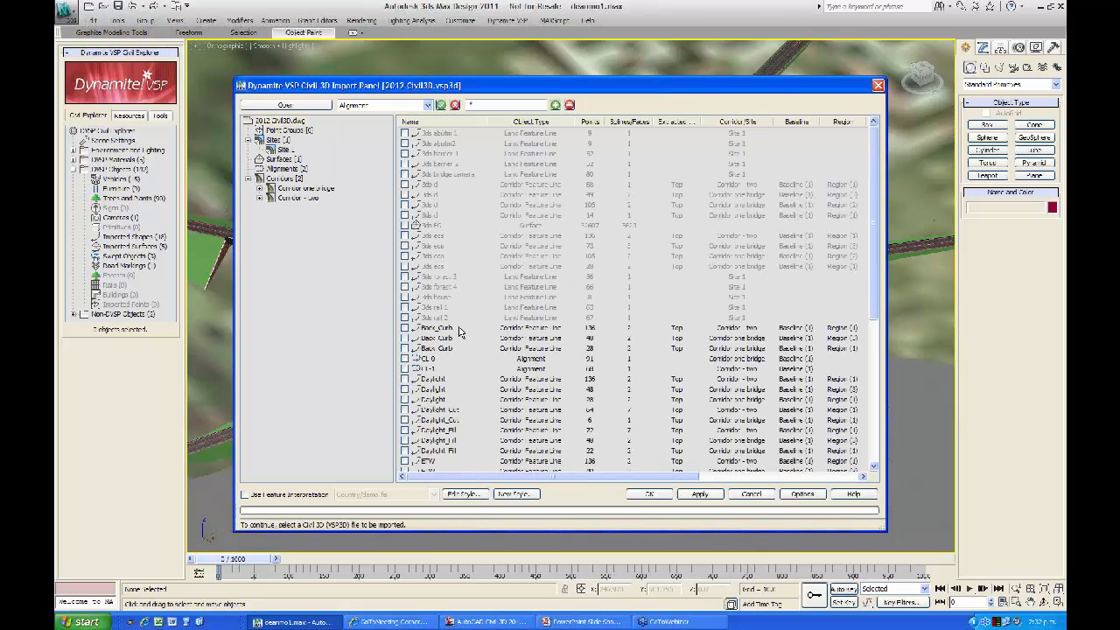
scroll(458, 331, down, 4)
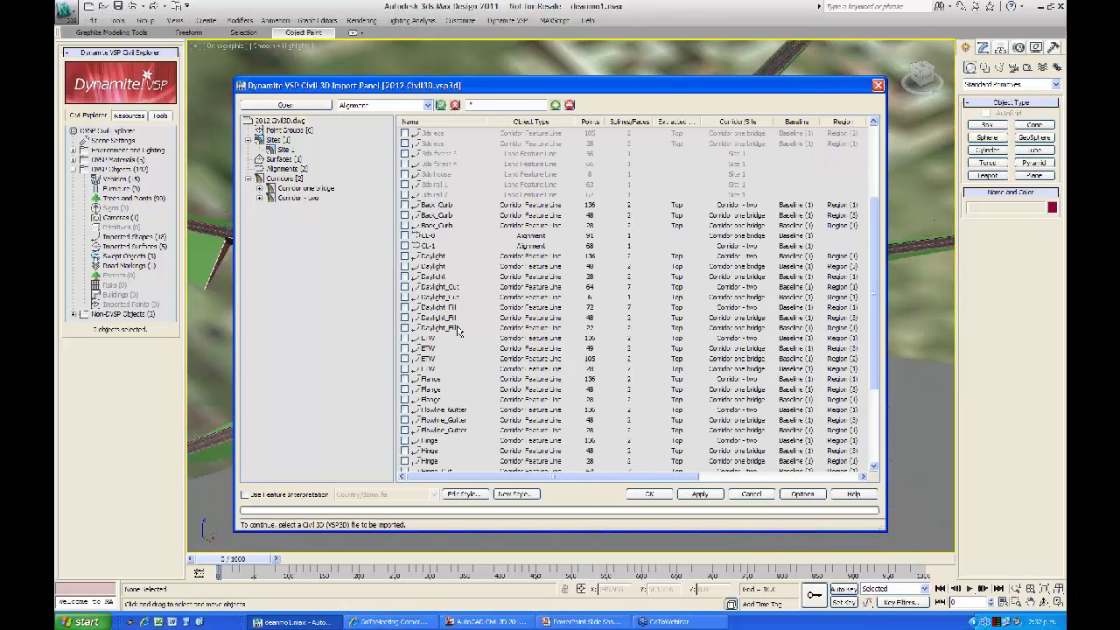
scroll(459, 330, up, 4)
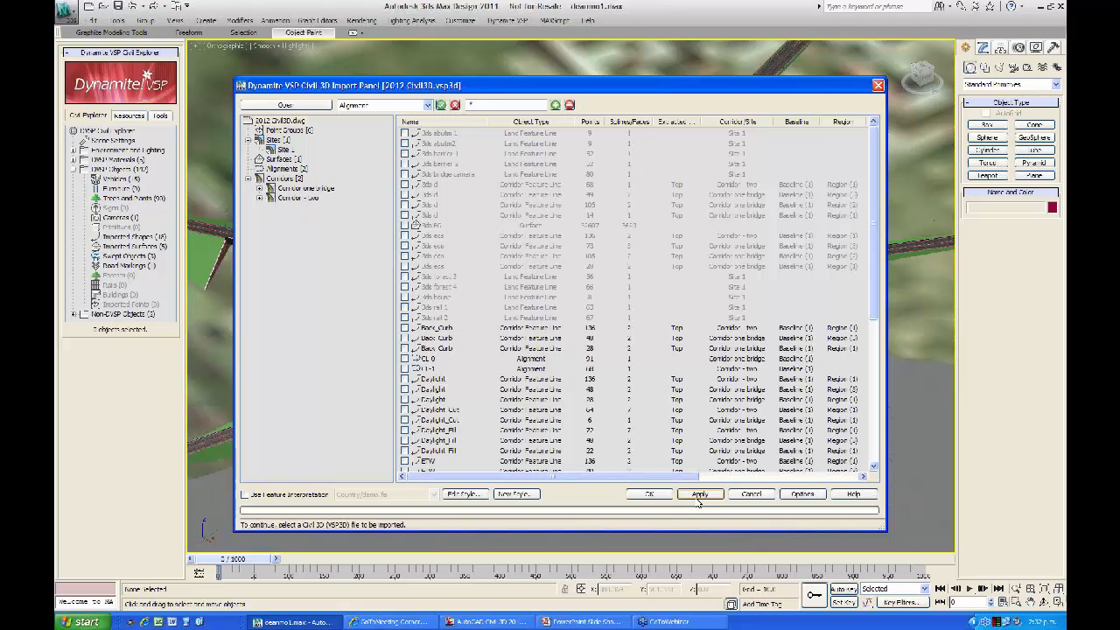
click(749, 496)
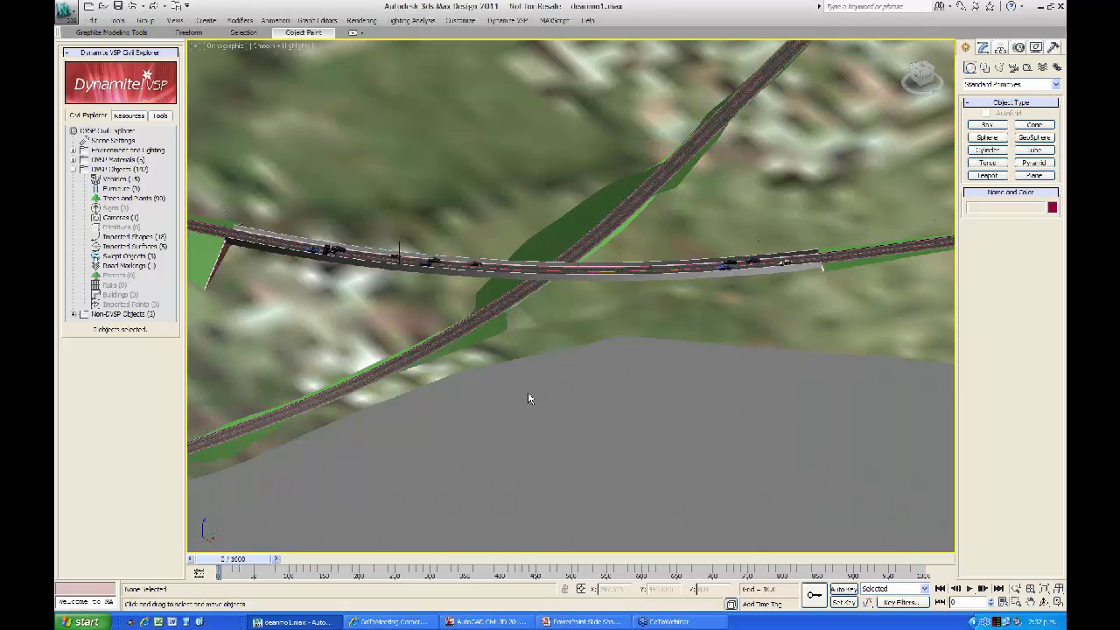
Step: Switch to the 2012 Civil3D drawing in Civil 3D and examine where the smaller road approaches the bridge corridor
key(alt+Tab)
key(alt+Tab)
key(alt+Tab)
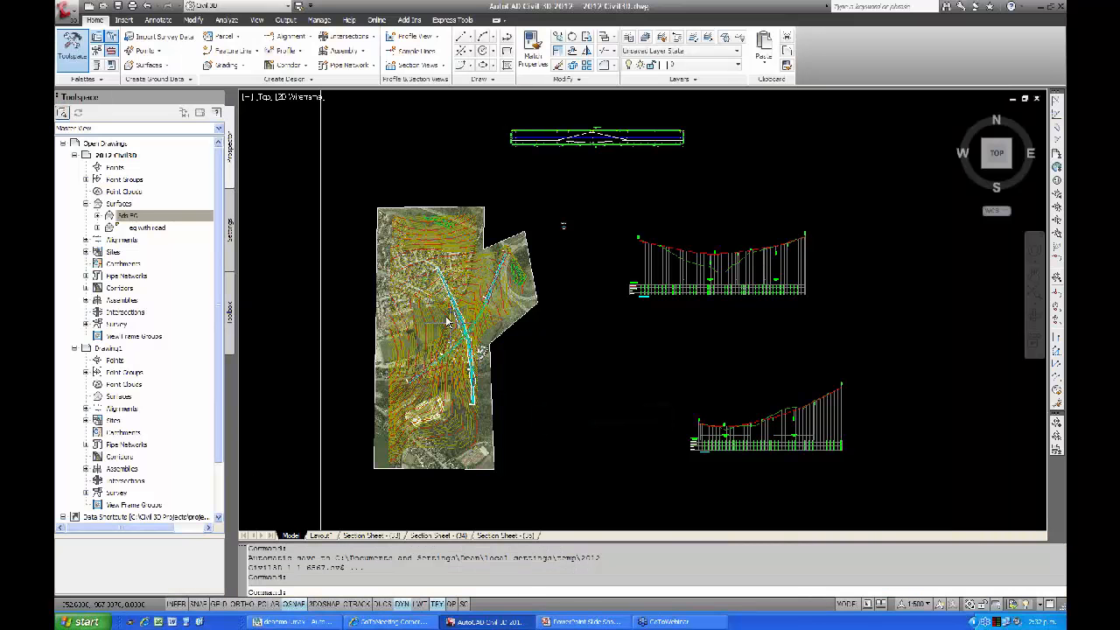
scroll(487, 347, up, 3)
scroll(506, 343, up, 5)
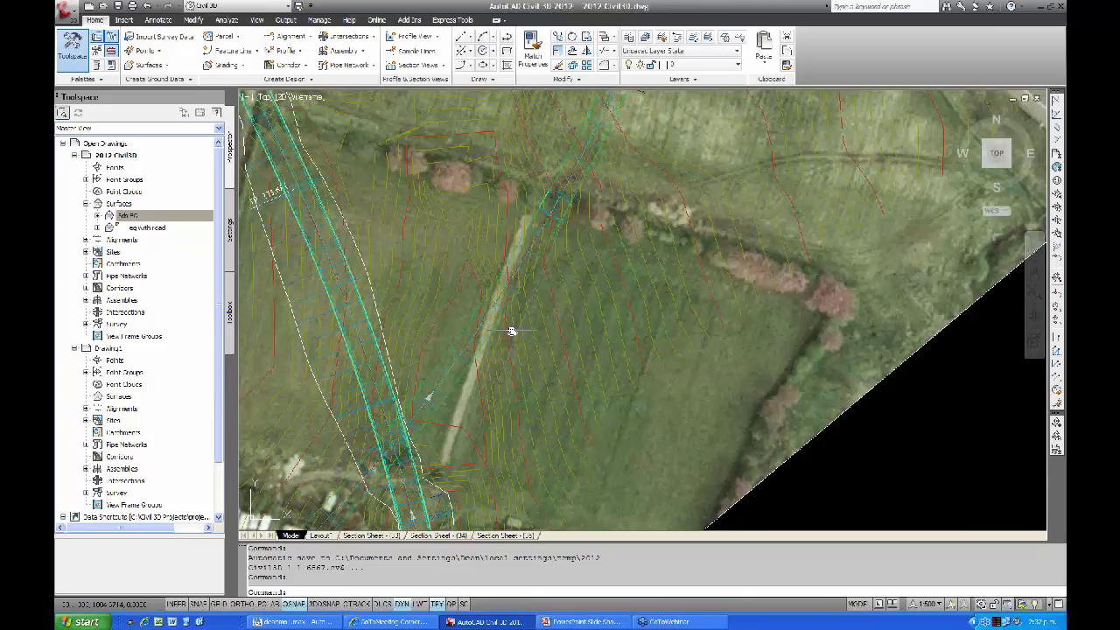
scroll(564, 315, up, 5)
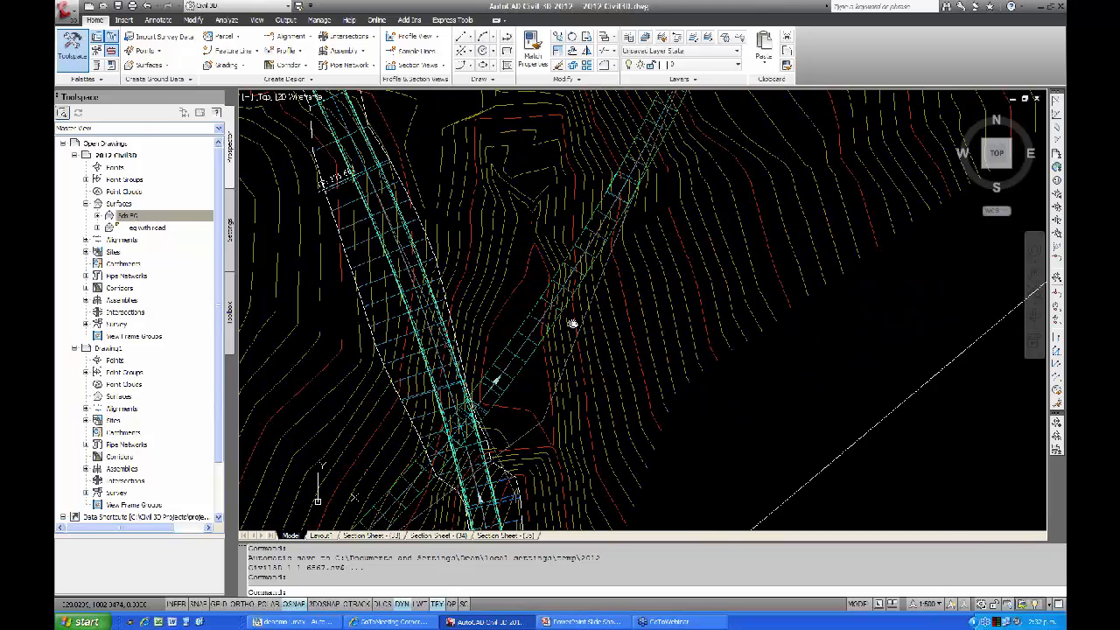
scroll(560, 306, up, 3)
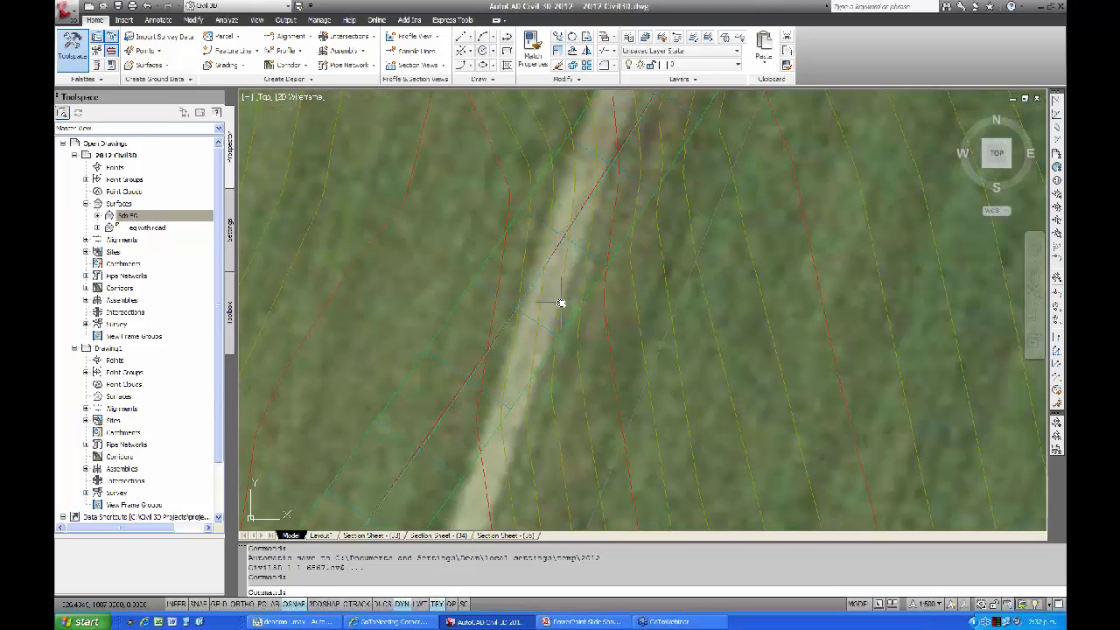
scroll(560, 306, down, 4)
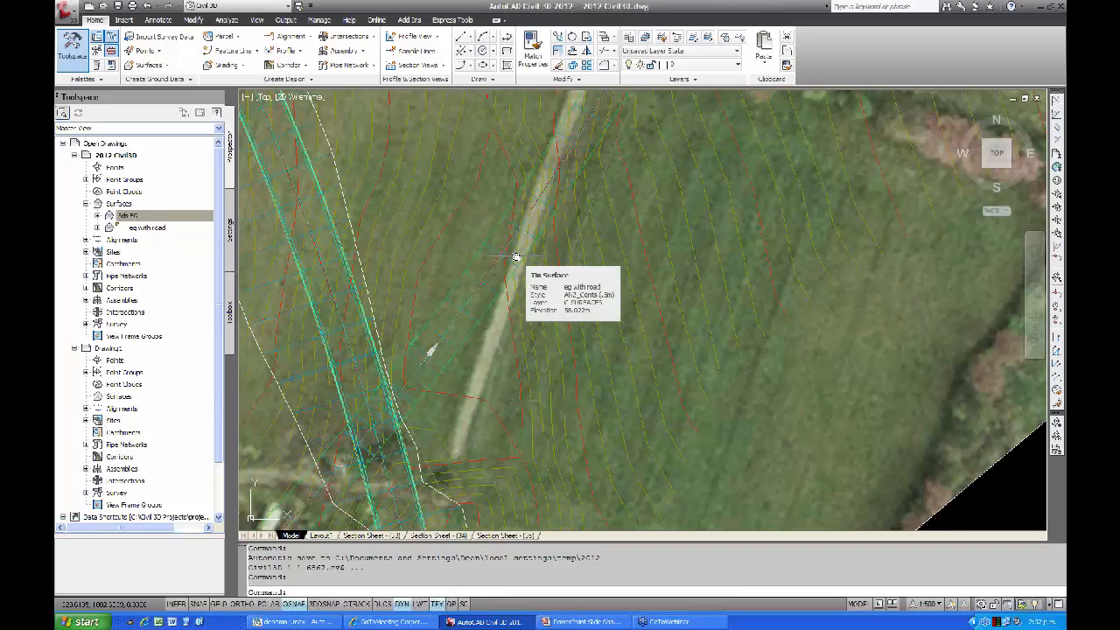
scroll(500, 269, down, 5)
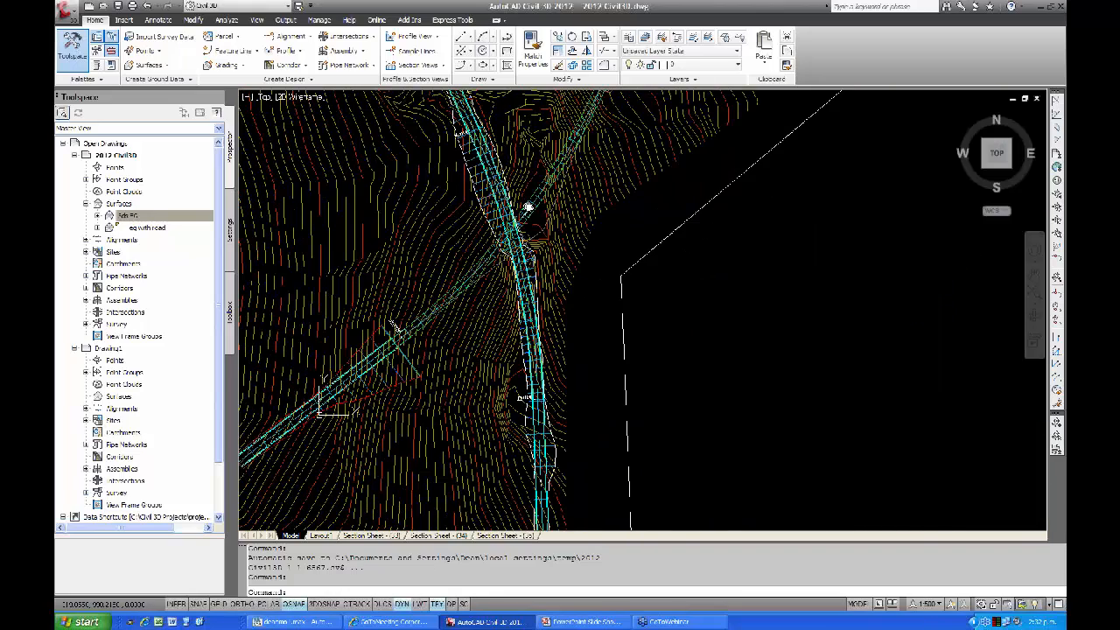
scroll(504, 270, up, 5)
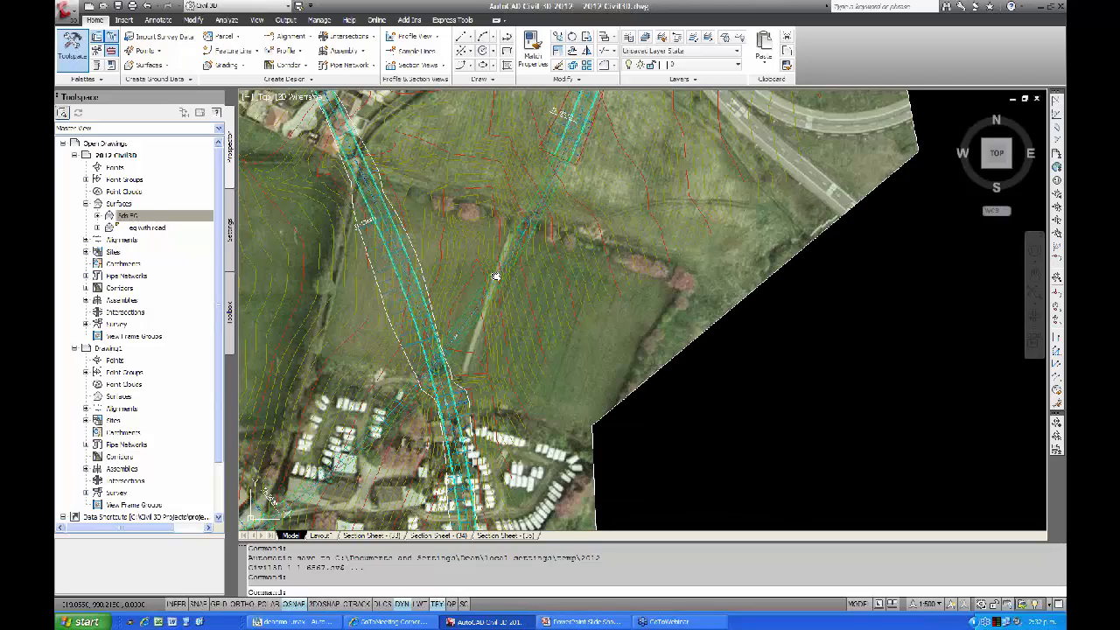
Step: Draw a single-segment 3D polyline across the smaller road northeast of the corridor crossing, from its southeast edge to its northwest edge
scroll(491, 292, up, 2)
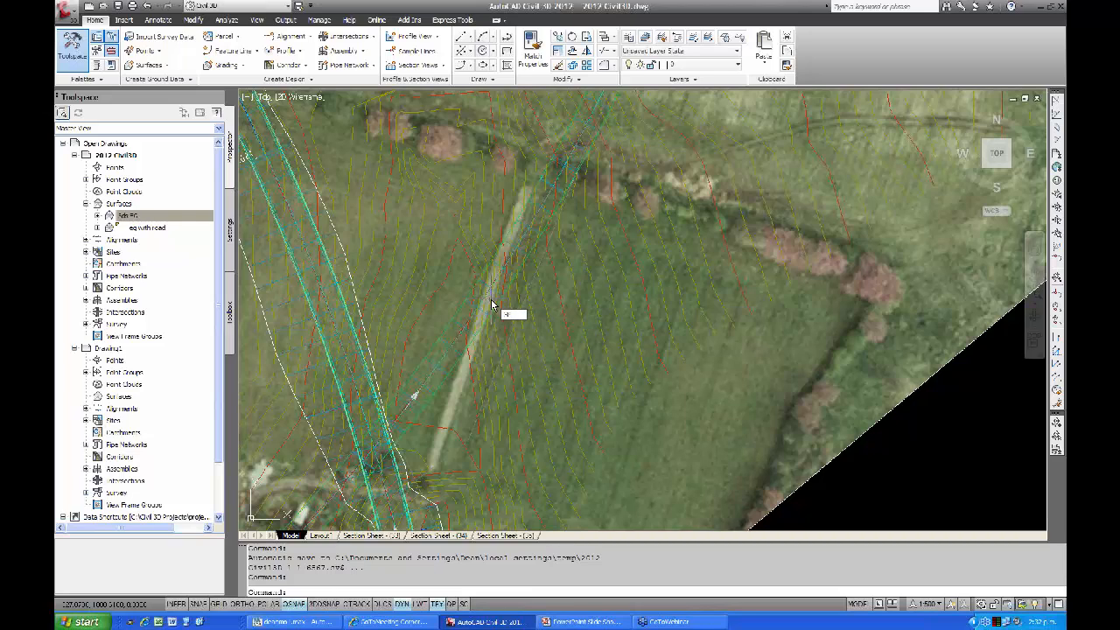
text(p)
key(Return)
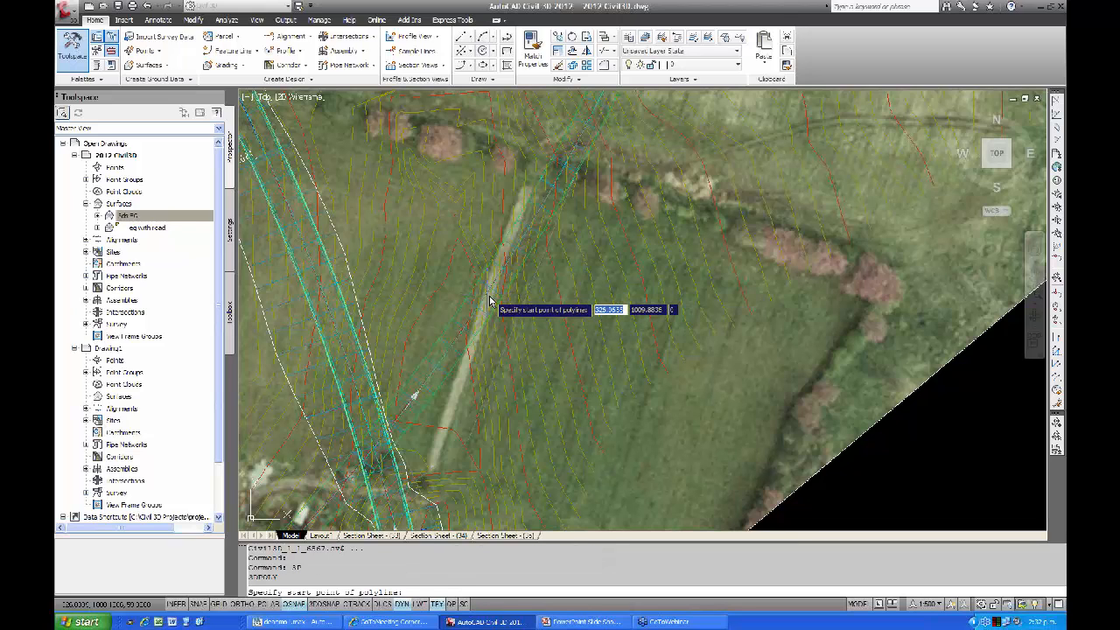
scroll(495, 306, up, 3)
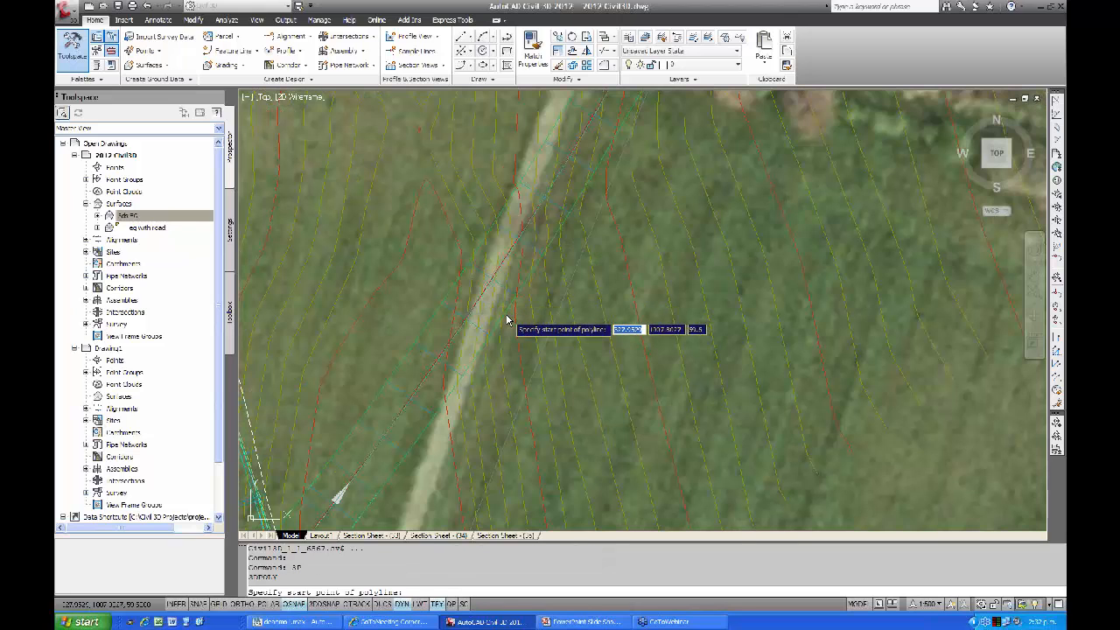
scroll(506, 320, up, 3)
click(497, 311)
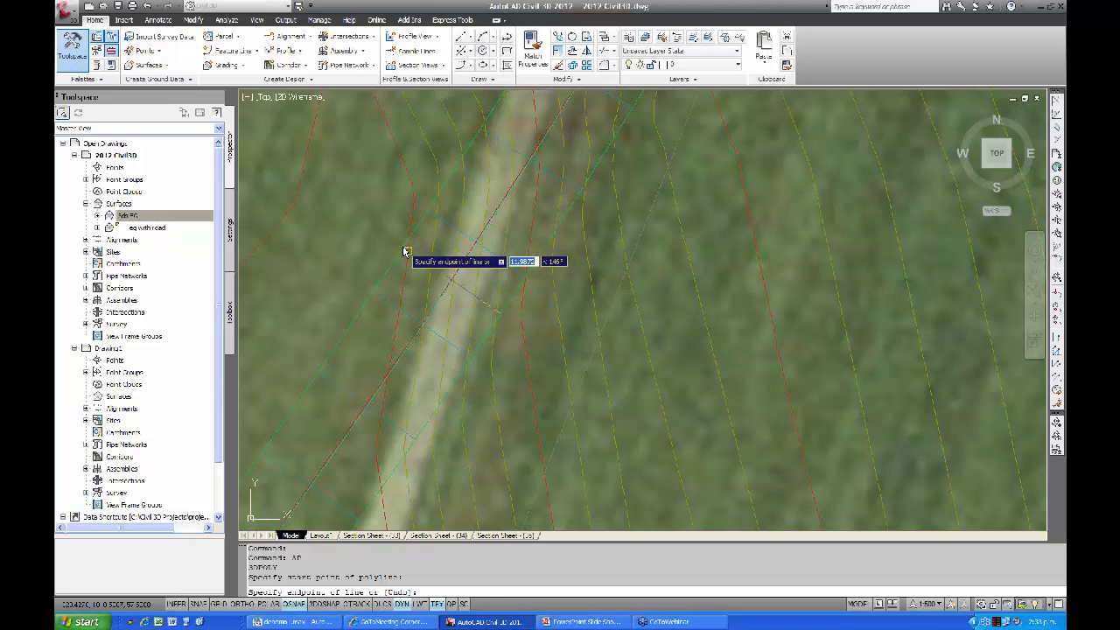
click(406, 252)
key(Return)
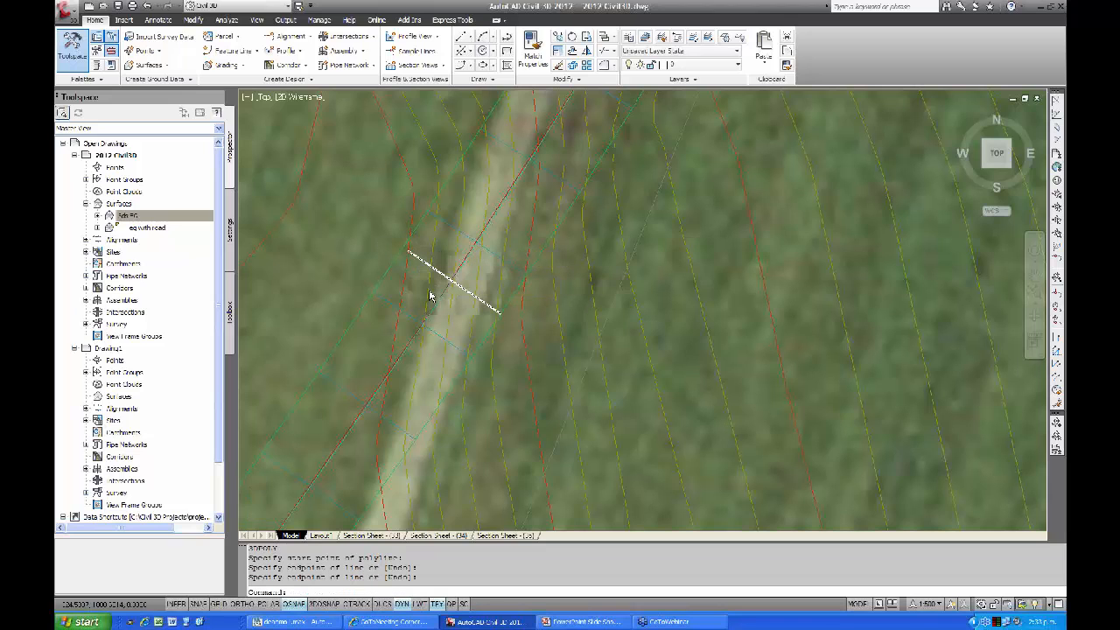
Step: Stretch the northwest end of the crossing 3D polyline slightly further outward and deselect it
scroll(430, 296, down, 3)
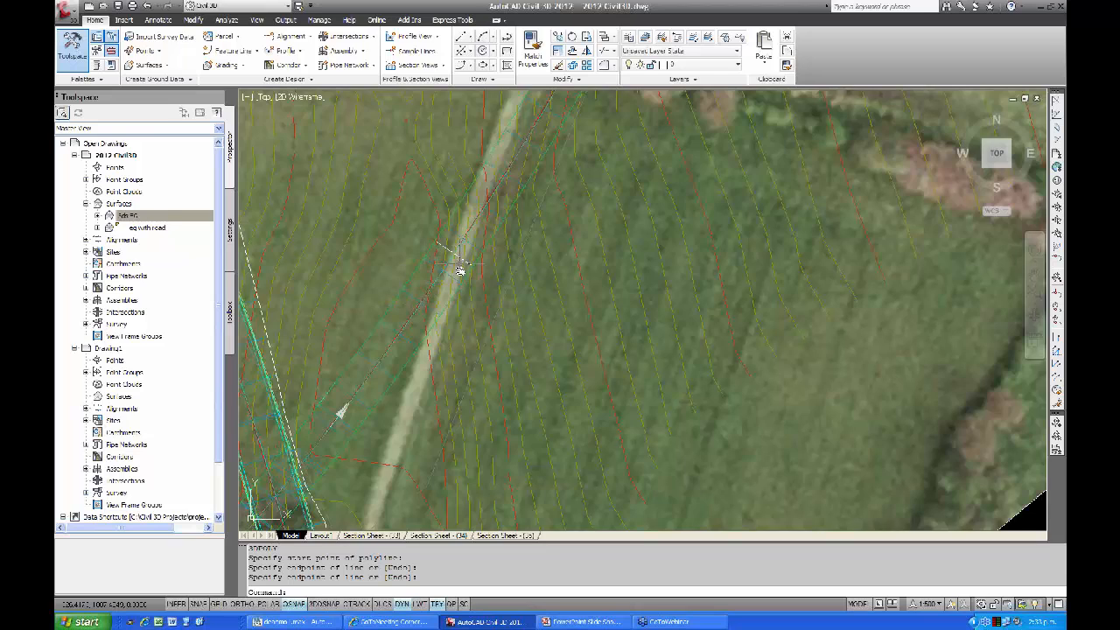
scroll(459, 271, up, 3)
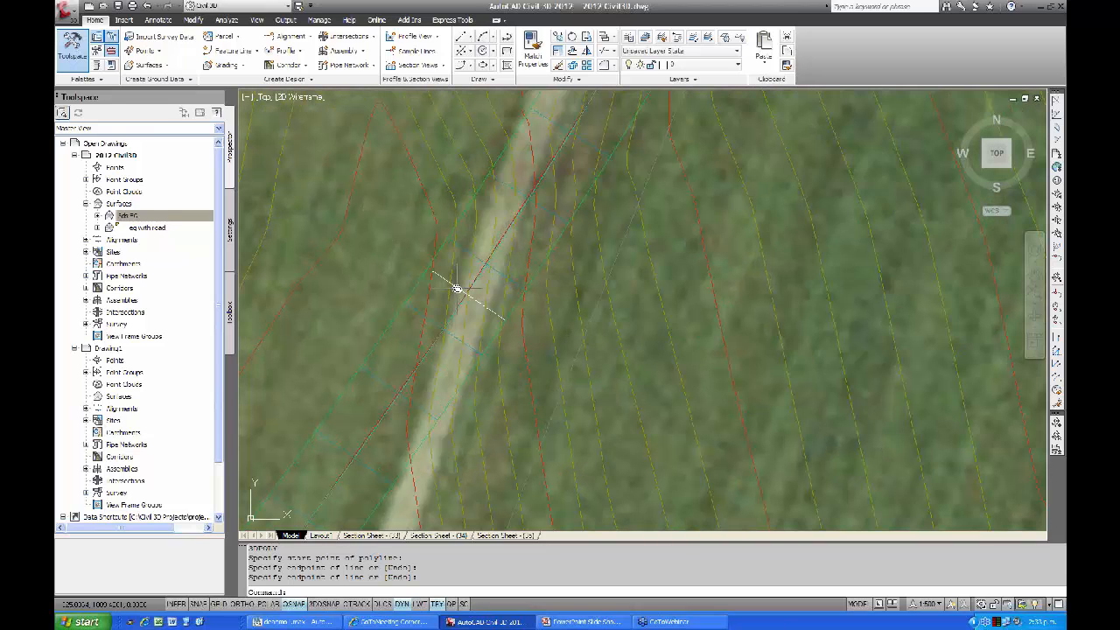
click(432, 272)
scroll(433, 274, up, 2)
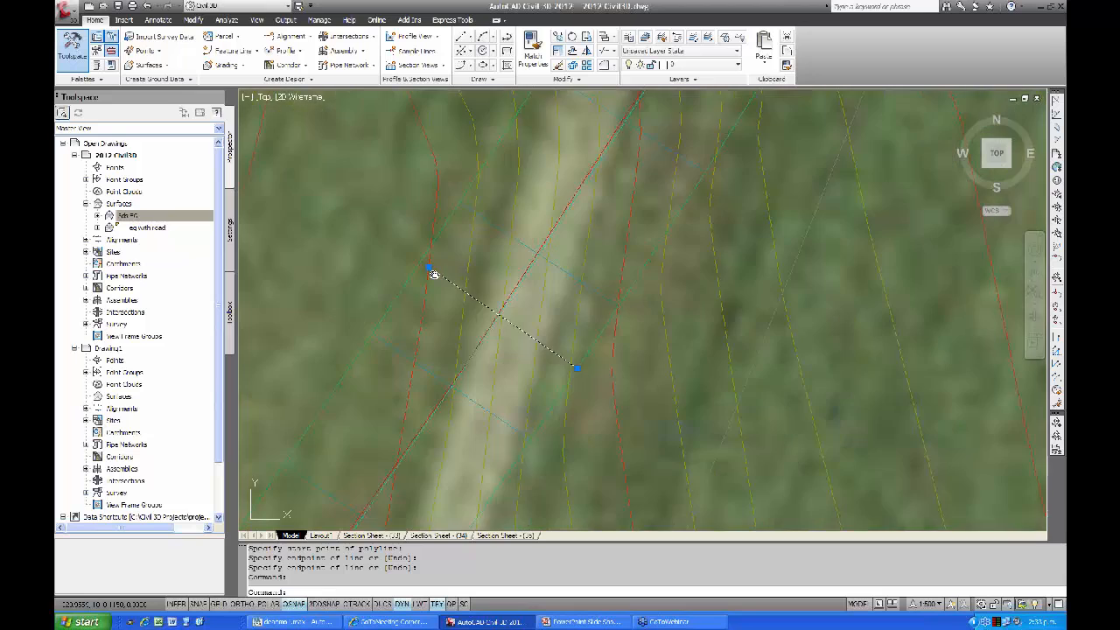
scroll(432, 274, up, 2)
click(424, 263)
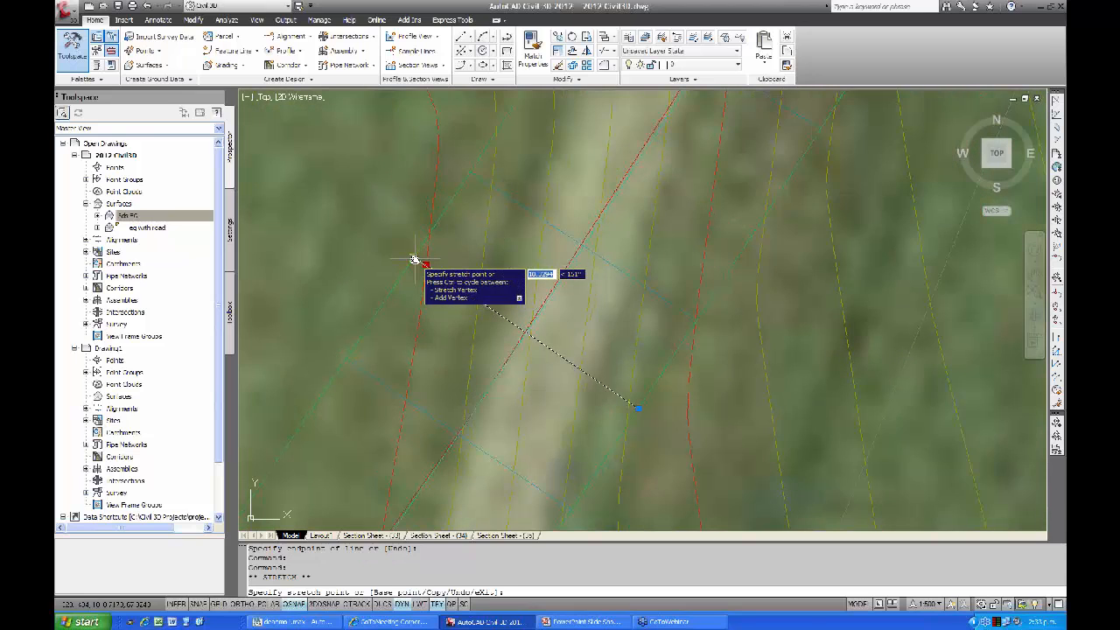
click(415, 260)
scroll(490, 282, down, 1)
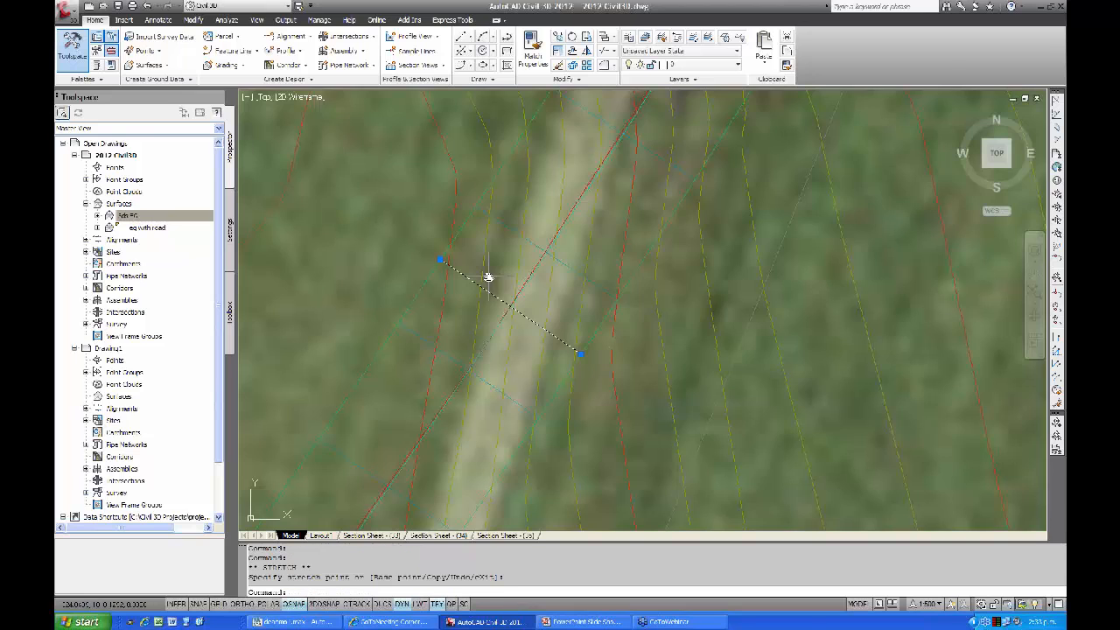
key(Escape)
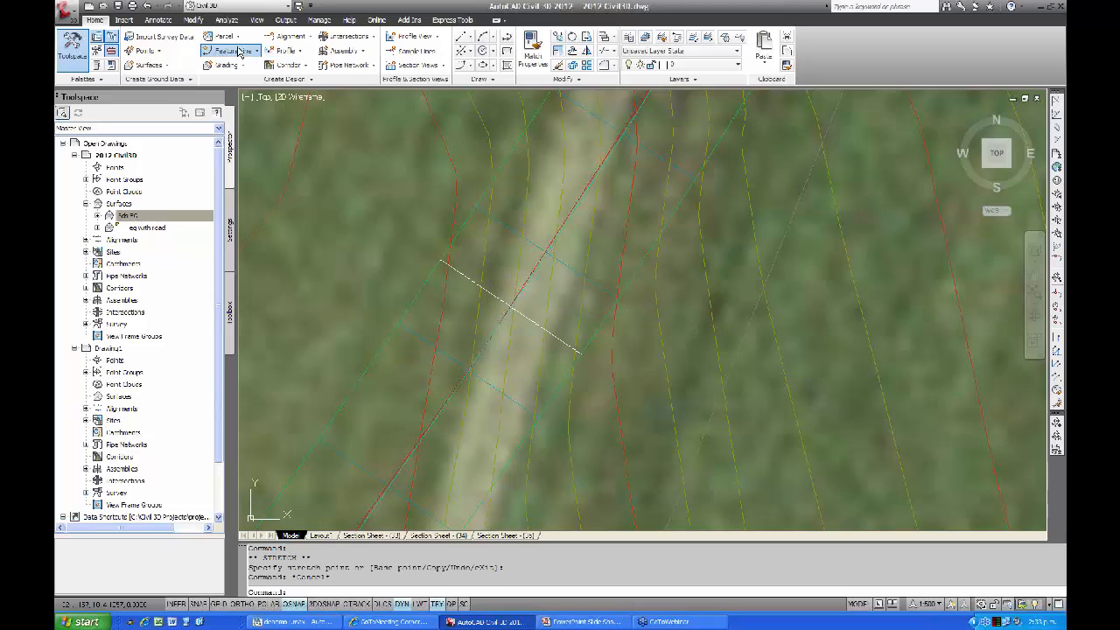
click(237, 51)
key(Escape)
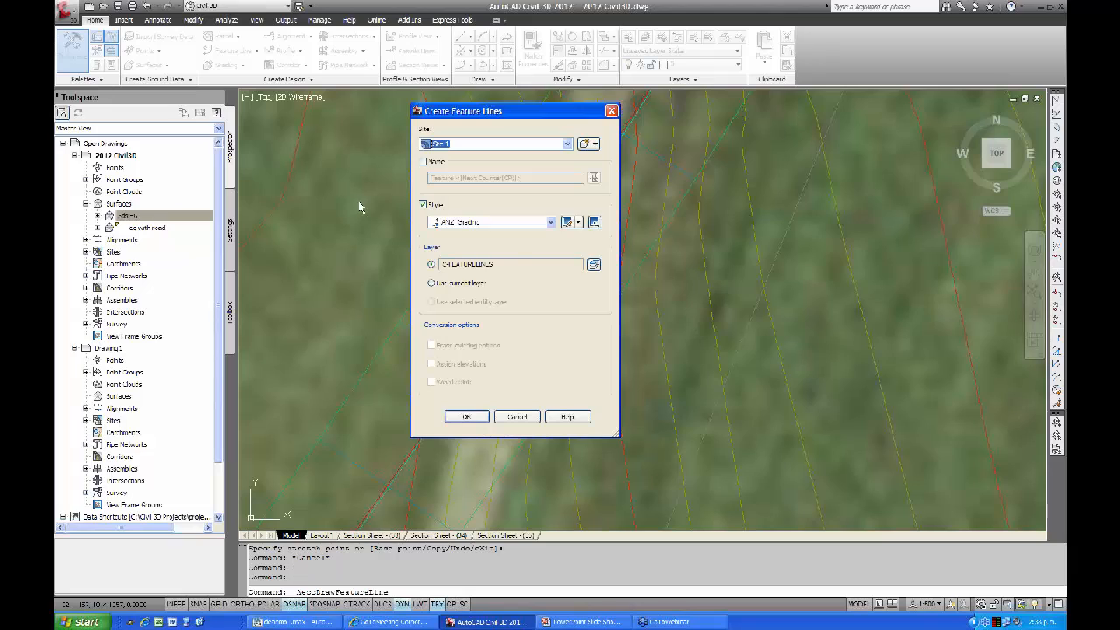
click(423, 162)
drag(523, 178, 429, 178)
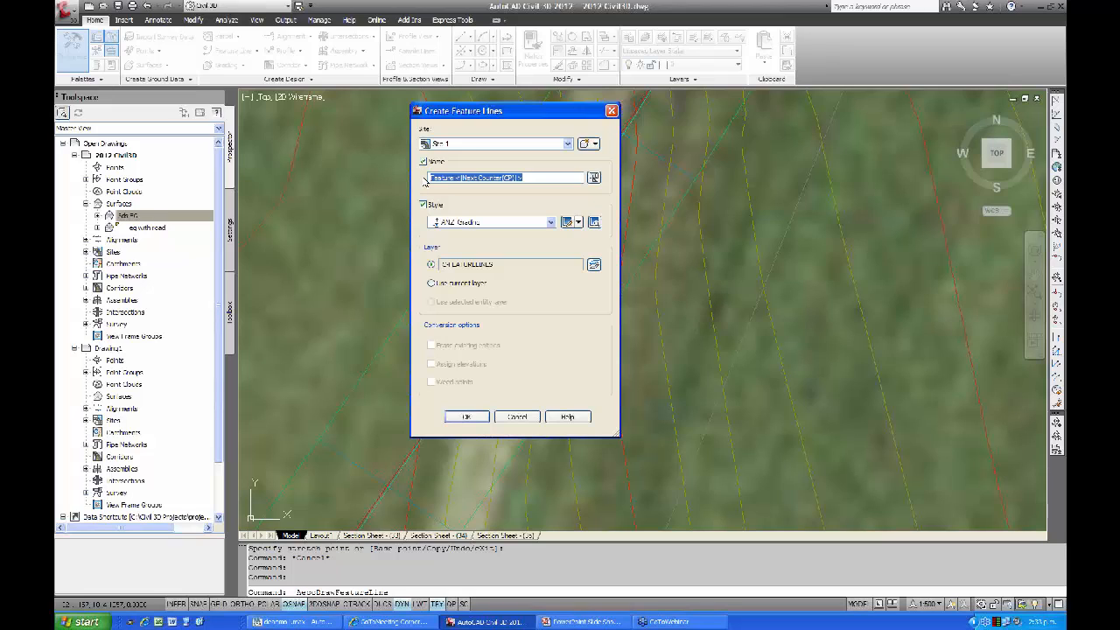
text(3ds)
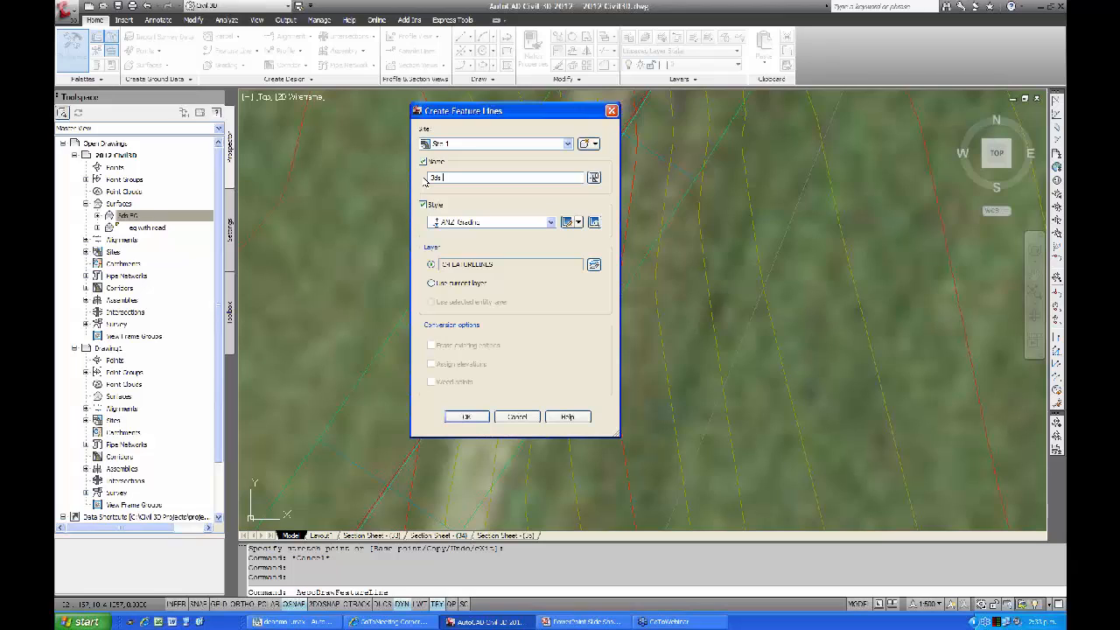
text(poles)
click(517, 416)
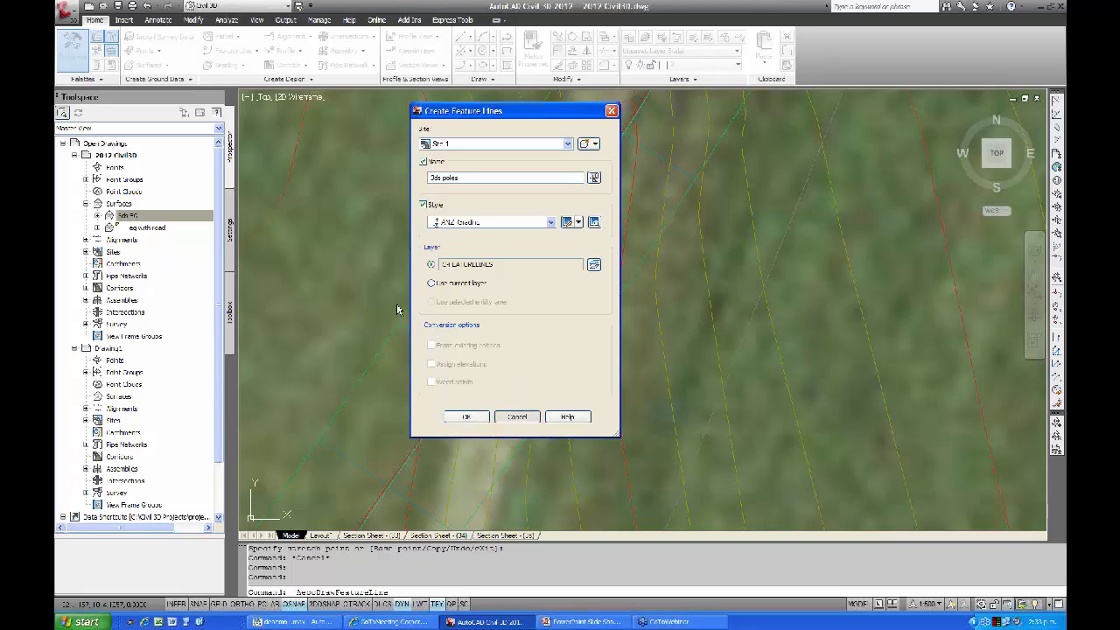
Step: Convert the 3D polyline across the road to a feature line in Site 1 named "3ds poles", erasing the existing entity
click(224, 67)
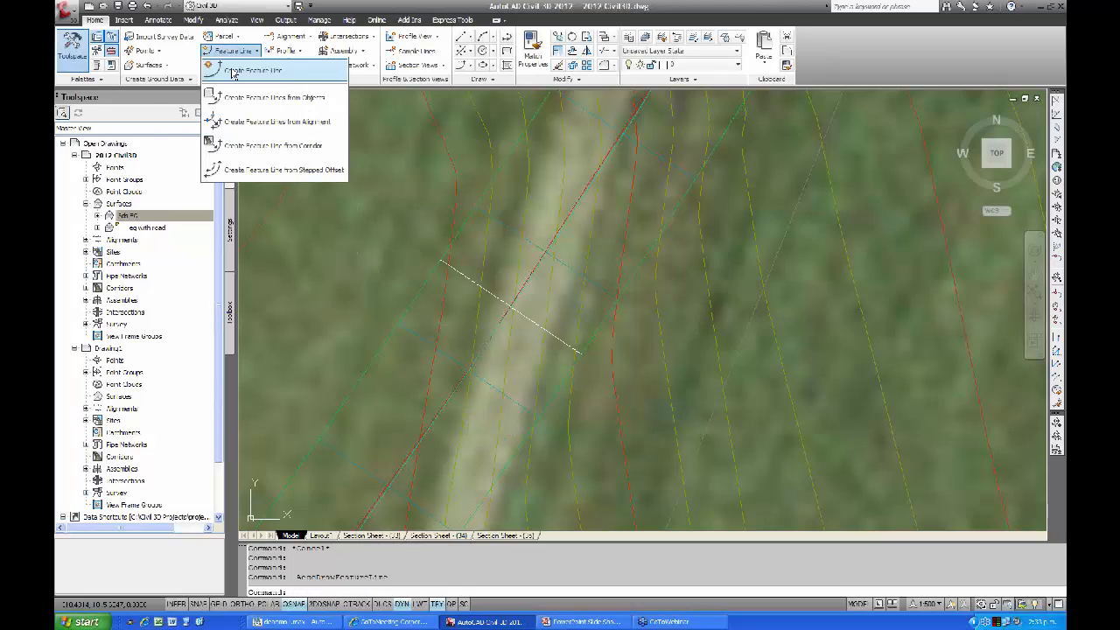
click(255, 103)
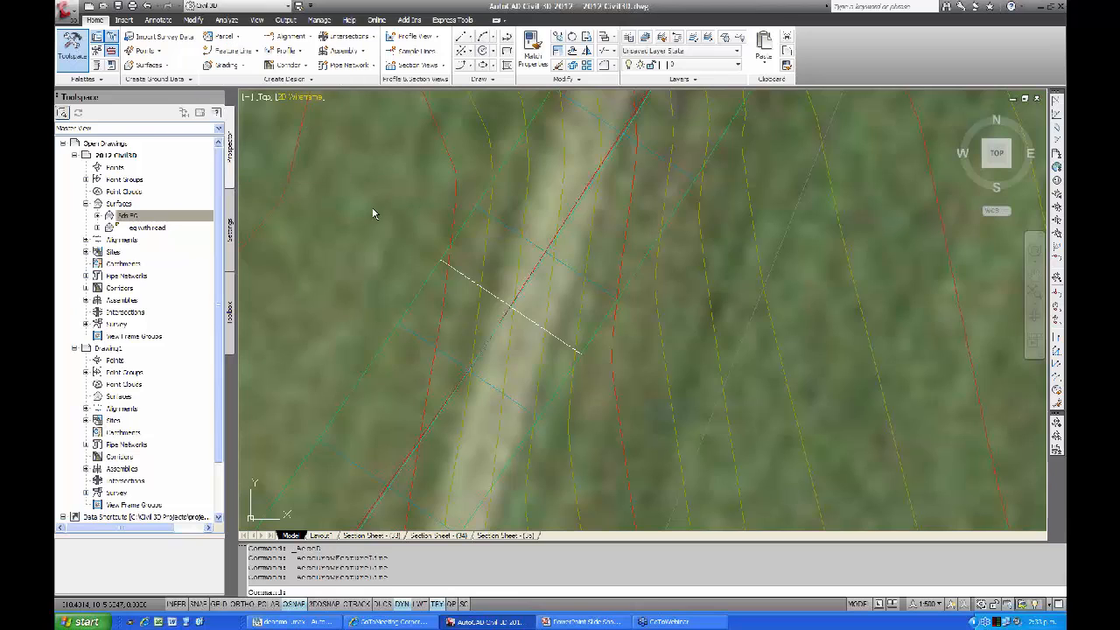
click(460, 274)
key(Return)
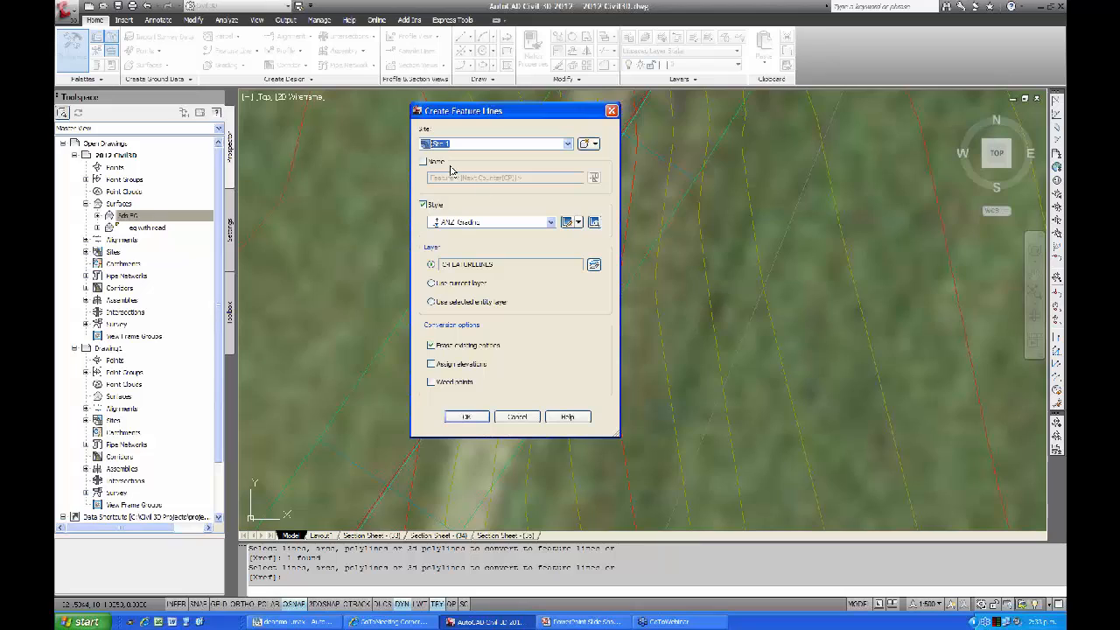
click(423, 162)
drag(524, 178, 429, 177)
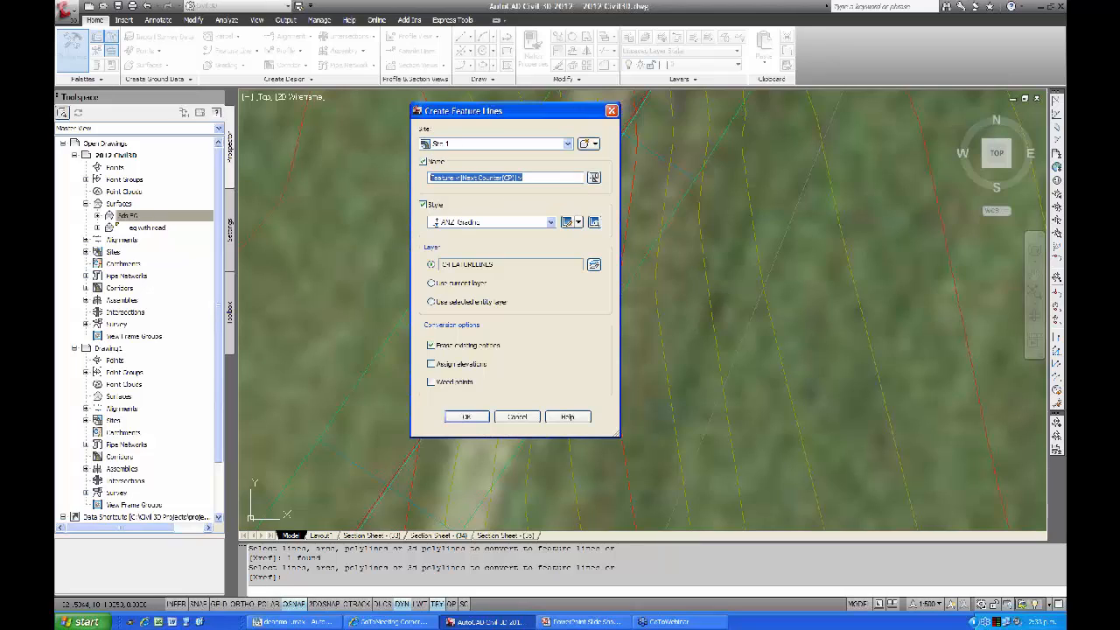
text(3ds )
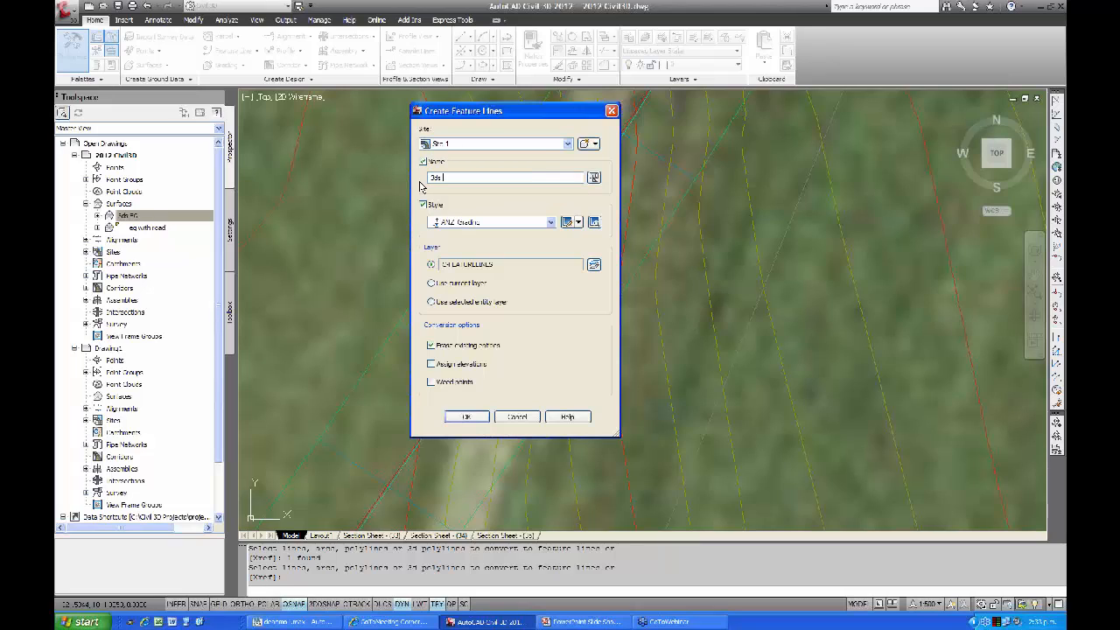
text(poles)
Step: Assign the feature line's elevations from the "eg with road" surface, with intermediate grade break points inserted
click(431, 365)
click(470, 420)
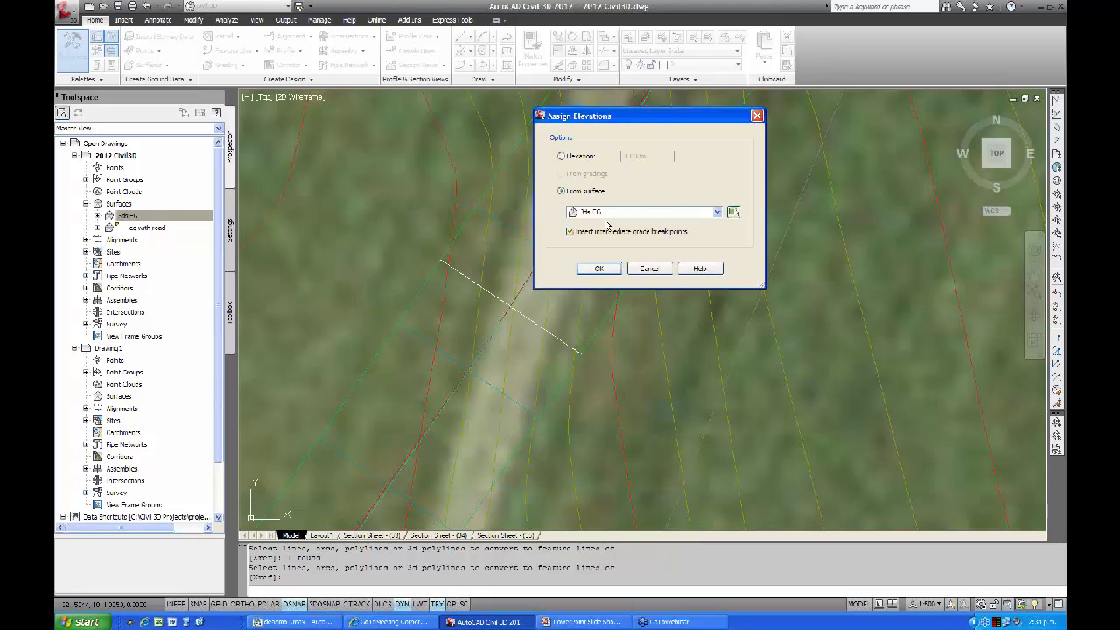
click(717, 213)
click(618, 233)
click(599, 270)
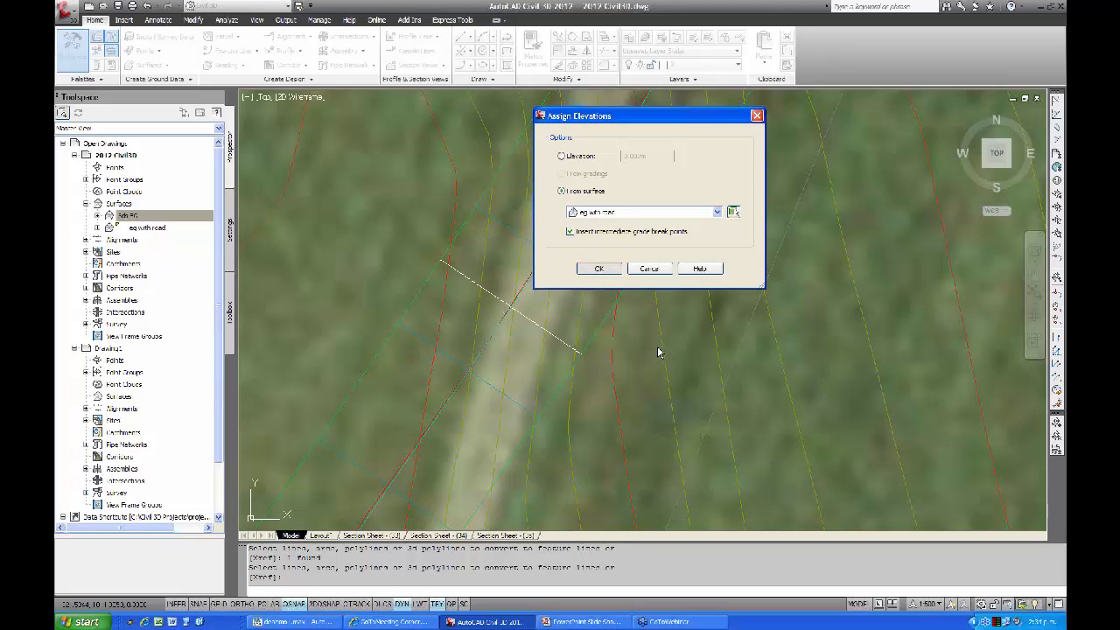
Step: Select the 3ds poles feature line, check the surface information at its southeast end, and deselect it
click(553, 339)
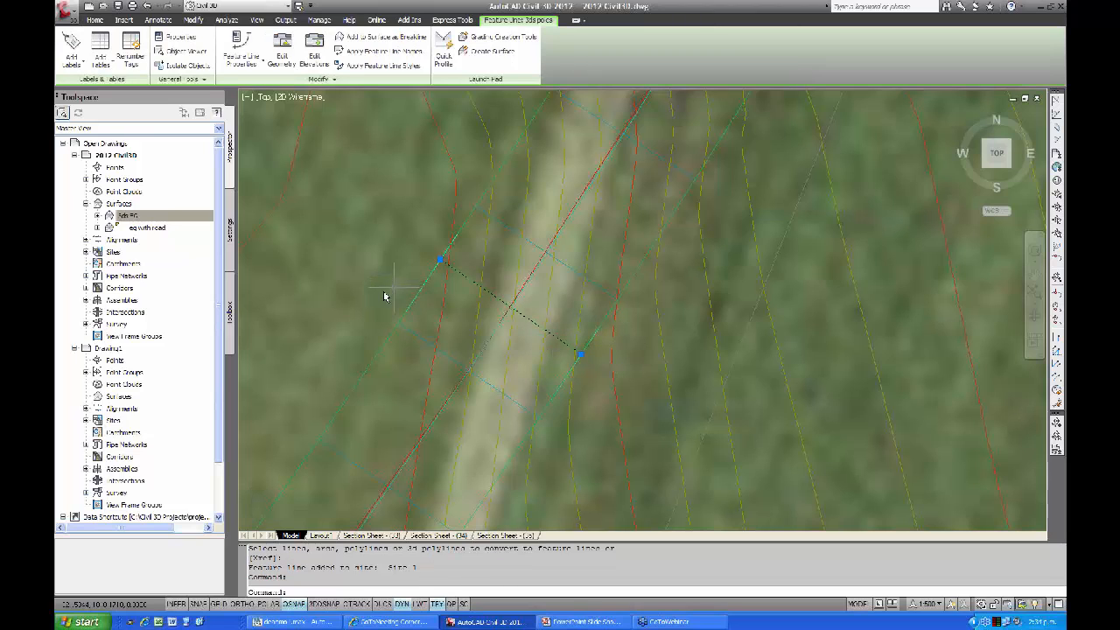
scroll(385, 298, down, 2)
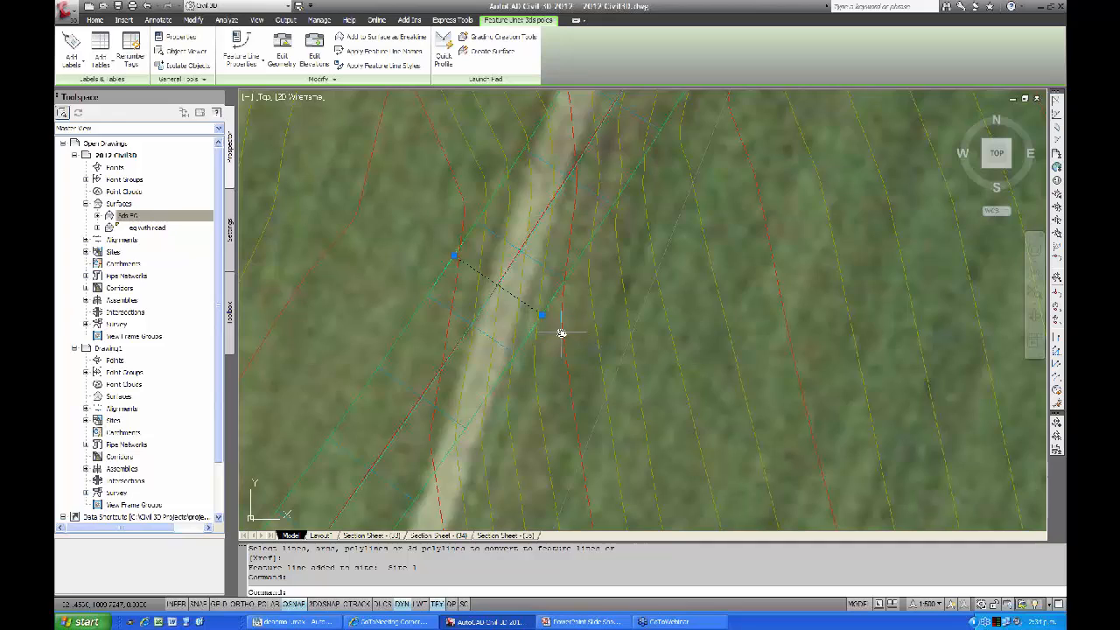
click(541, 314)
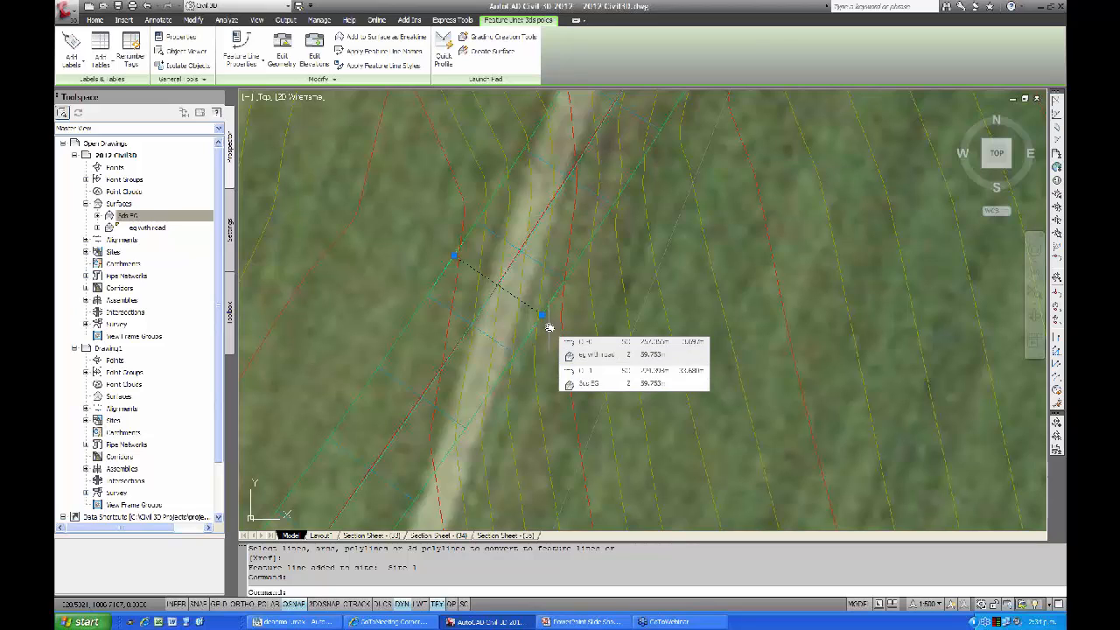
key(Escape)
Step: Bring up the export commands for sending the updated design to Civil View for 3ds Max Design
scroll(551, 324, down, 3)
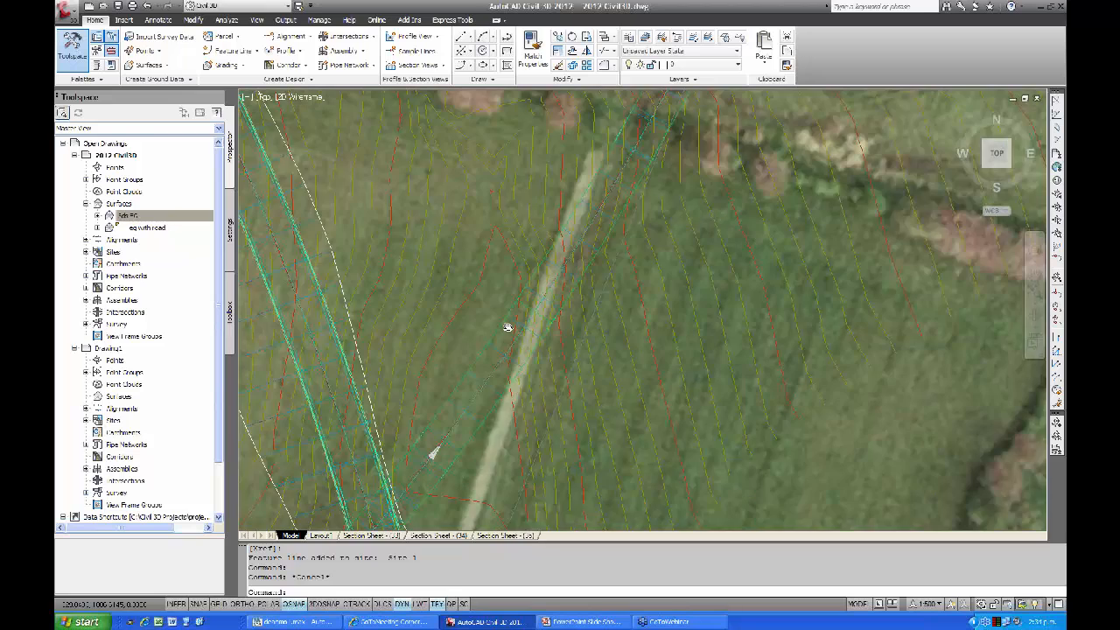
scroll(507, 327, down, 3)
click(320, 19)
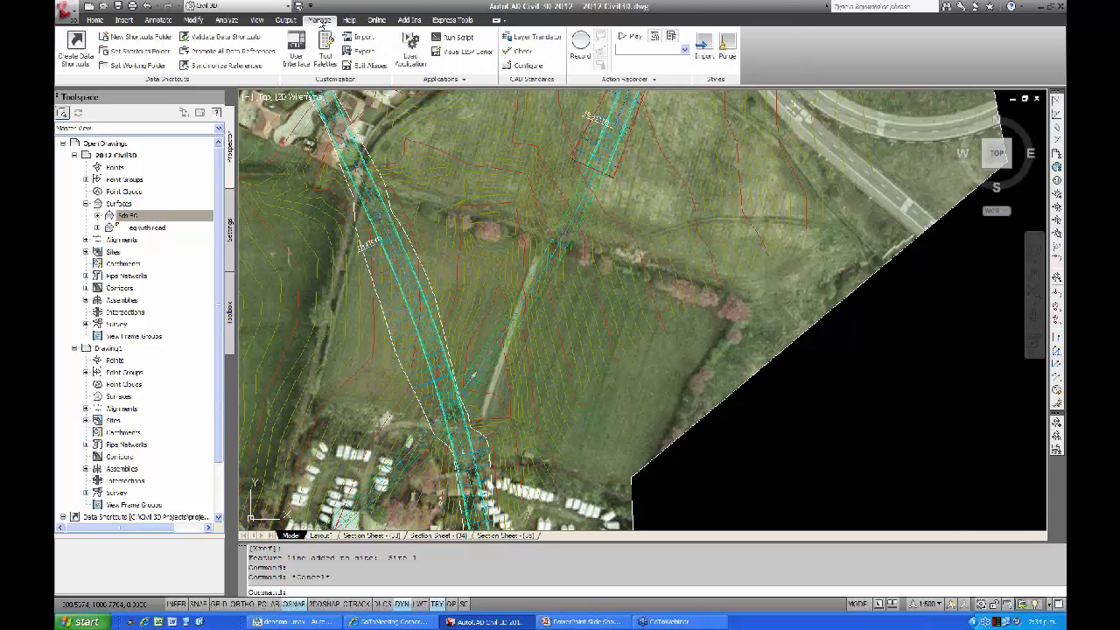
click(284, 21)
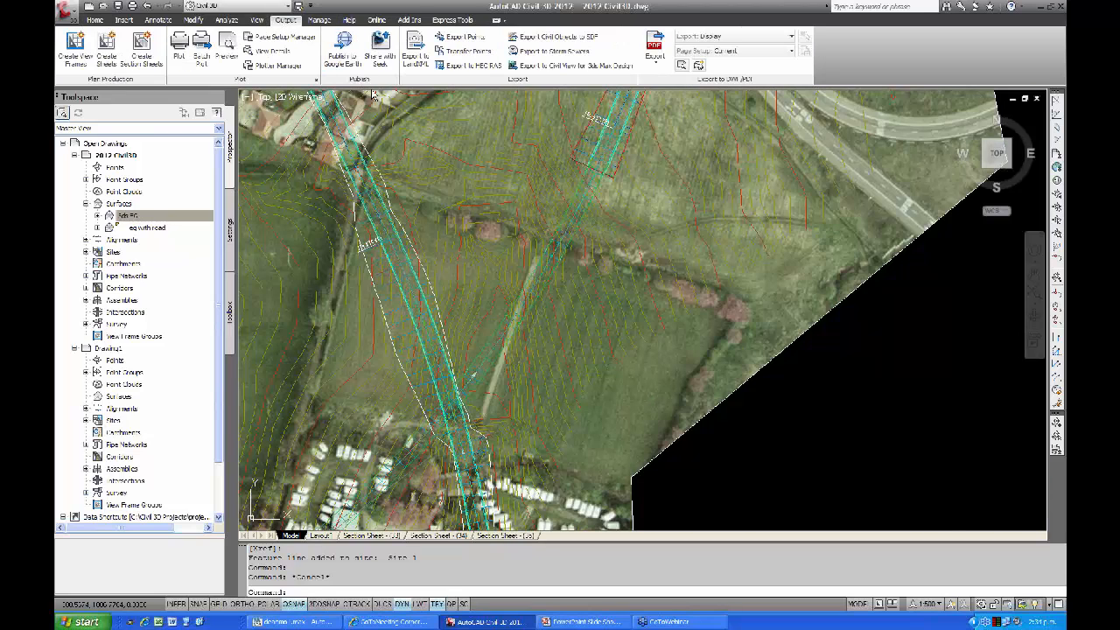
Step: Export the corridors, site and checked surface to Civil View for 3ds Max Design as 2012 Civil3D 2.vsp3d
click(553, 68)
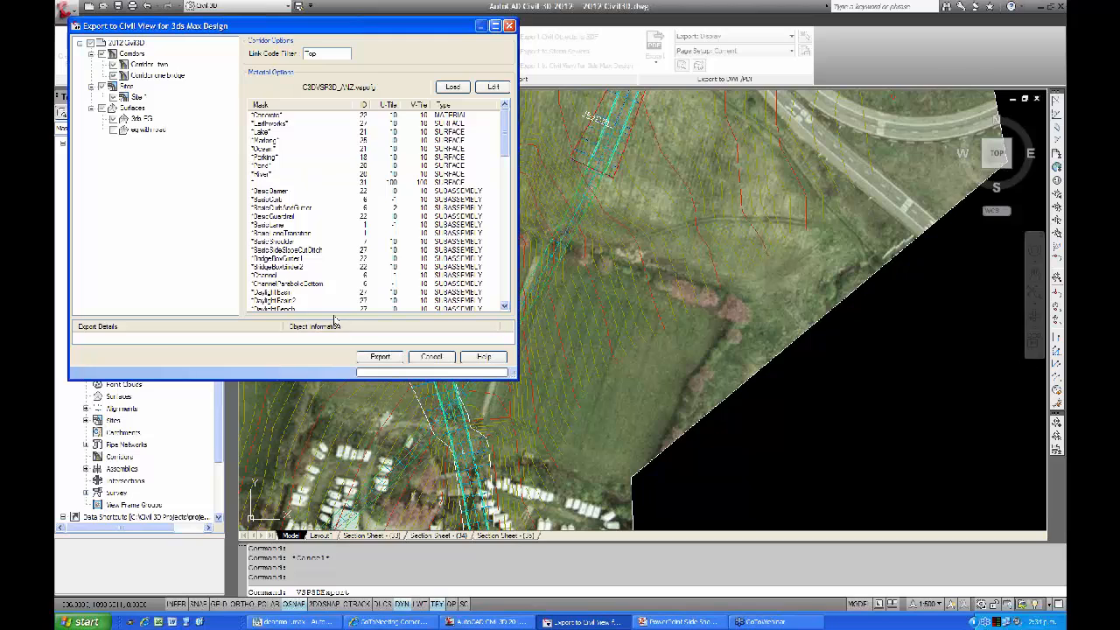
click(388, 359)
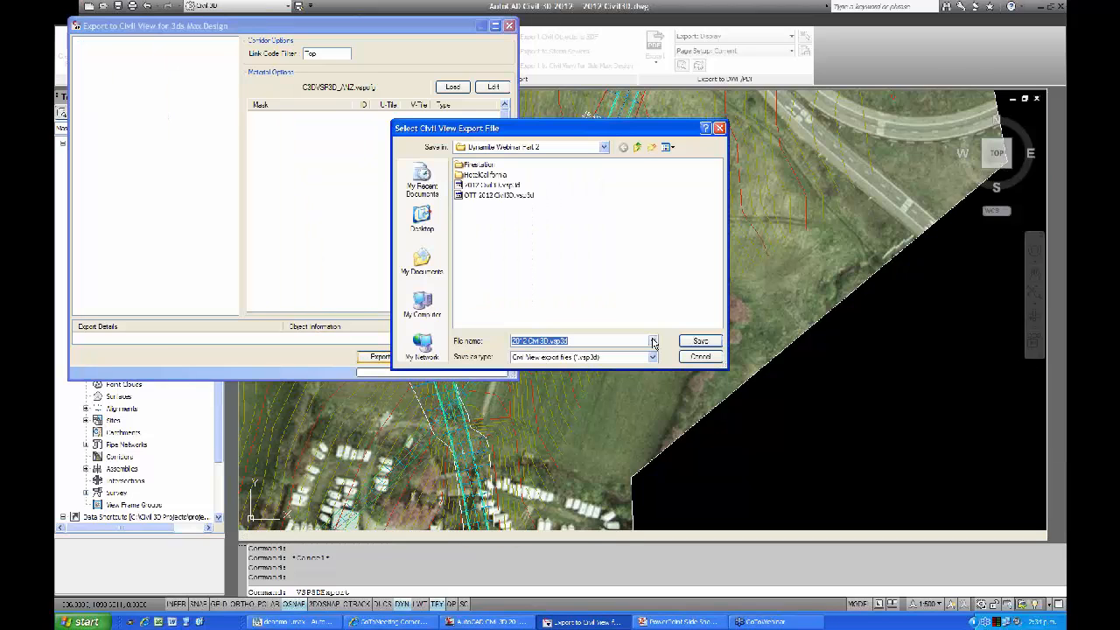
click(495, 185)
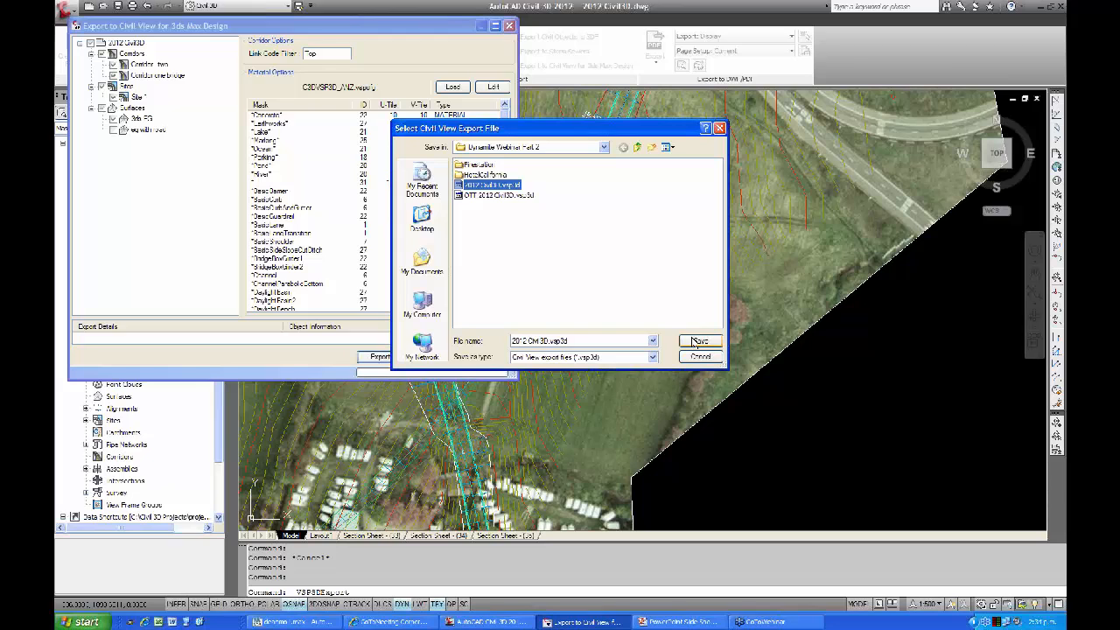
click(550, 342)
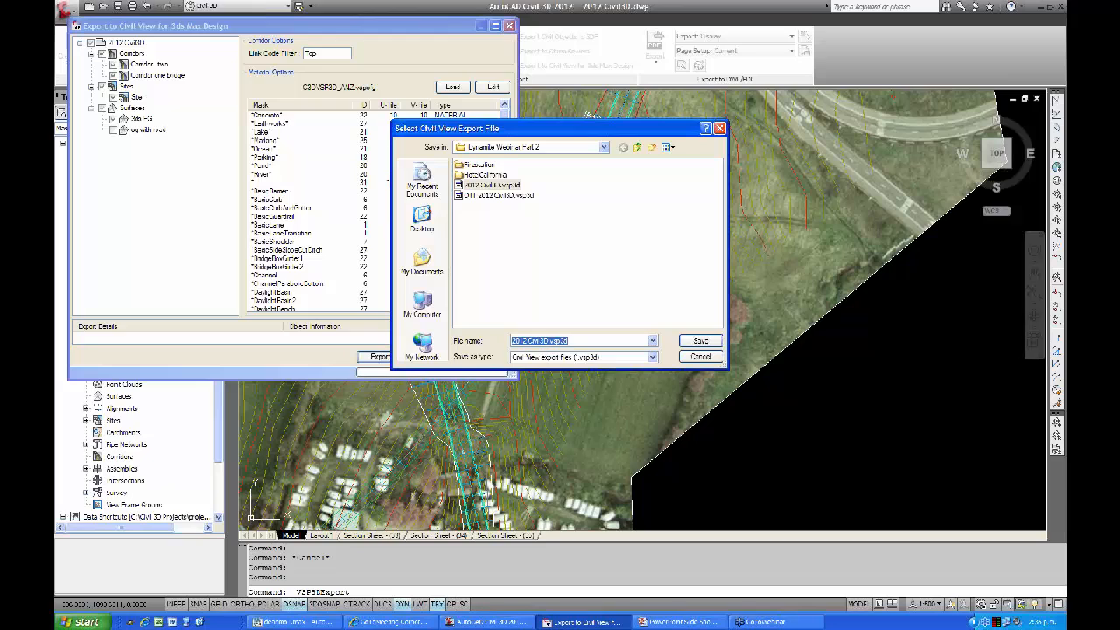
click(550, 342)
text(2)
click(704, 341)
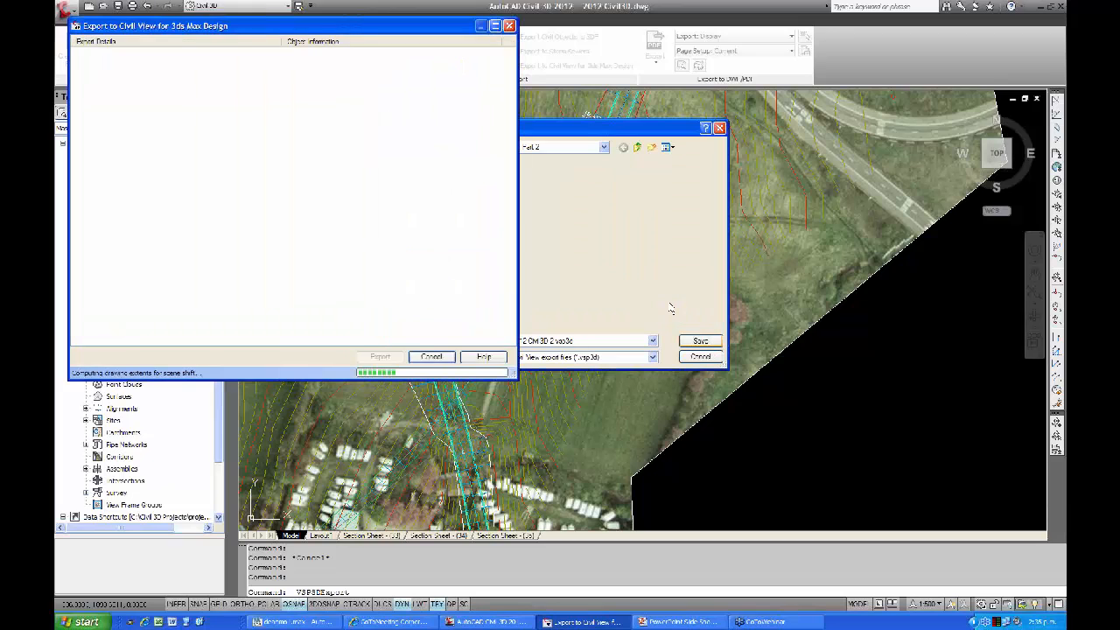
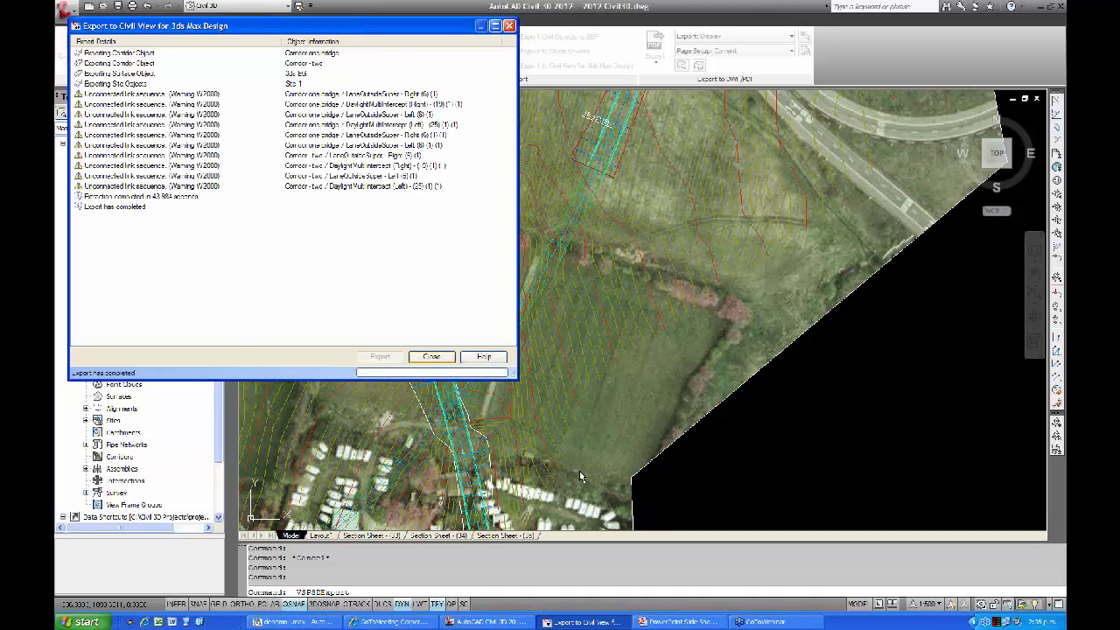
click(431, 356)
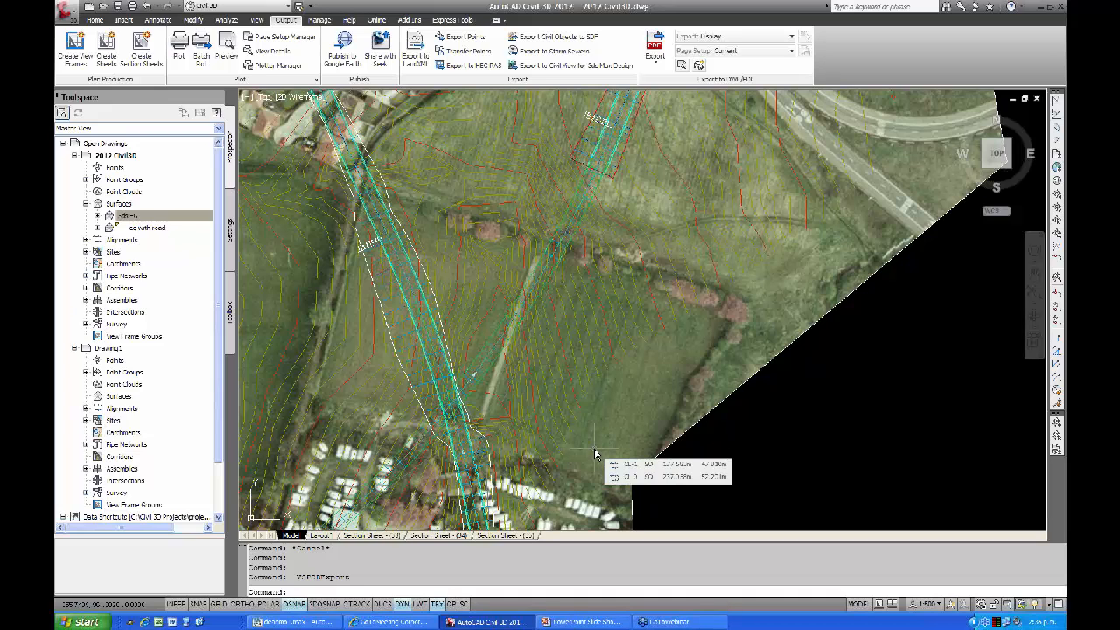
Step: Switch to 3ds Max Design and load 2012 Civil3D 2.vsp3d into the Dynamite VSP Civil 3D geometry import
click(305, 622)
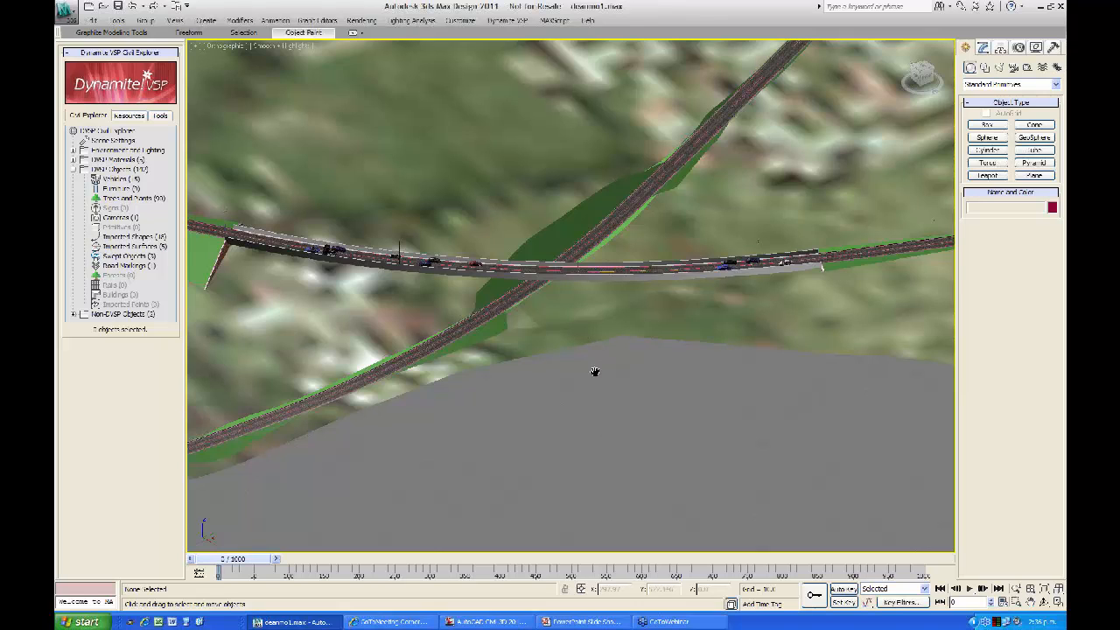
middle_drag(594, 372, 502, 399)
click(508, 21)
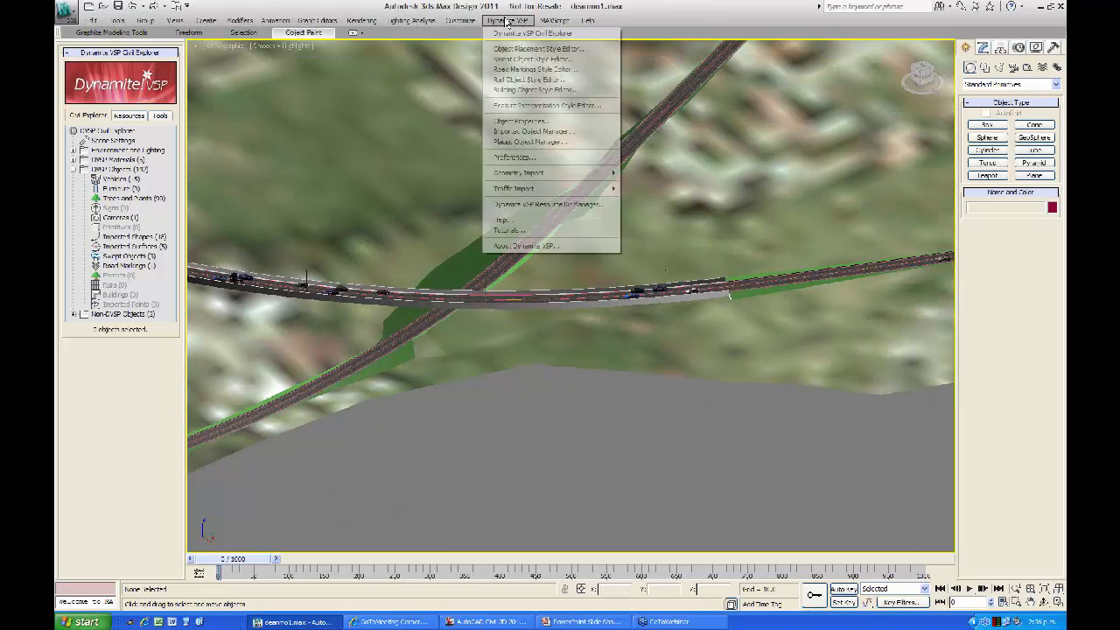
mouse_move(527, 175)
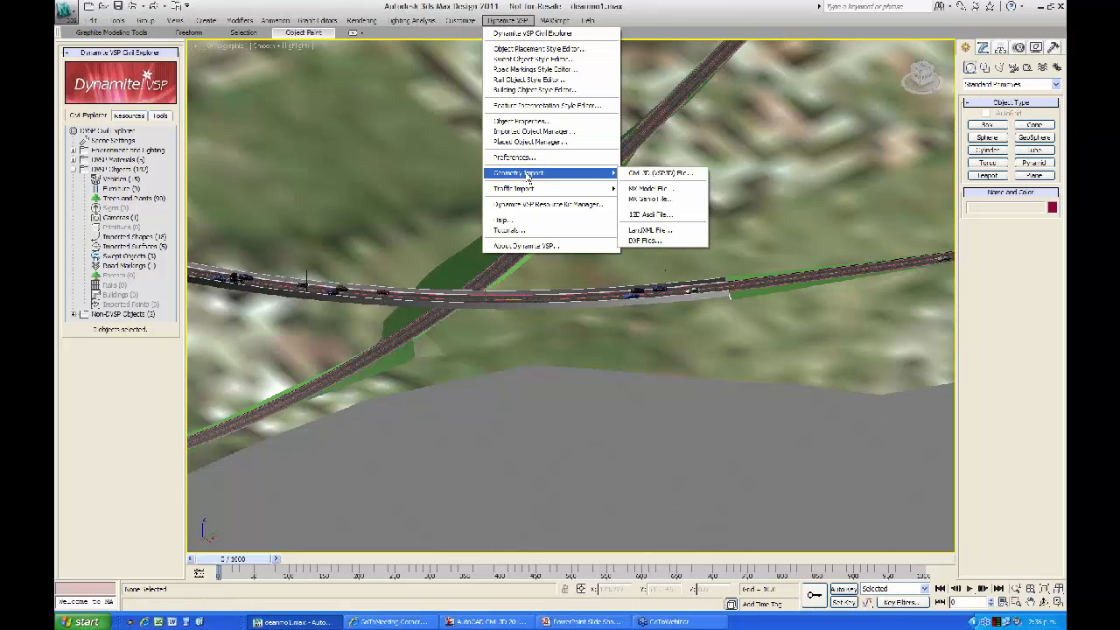
click(649, 174)
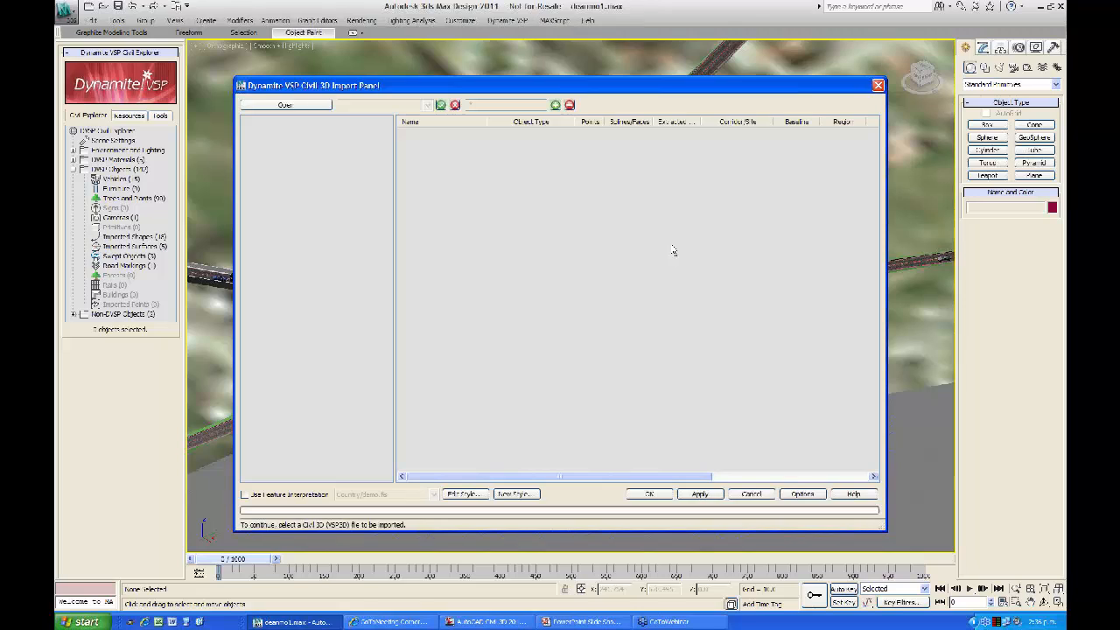
click(303, 105)
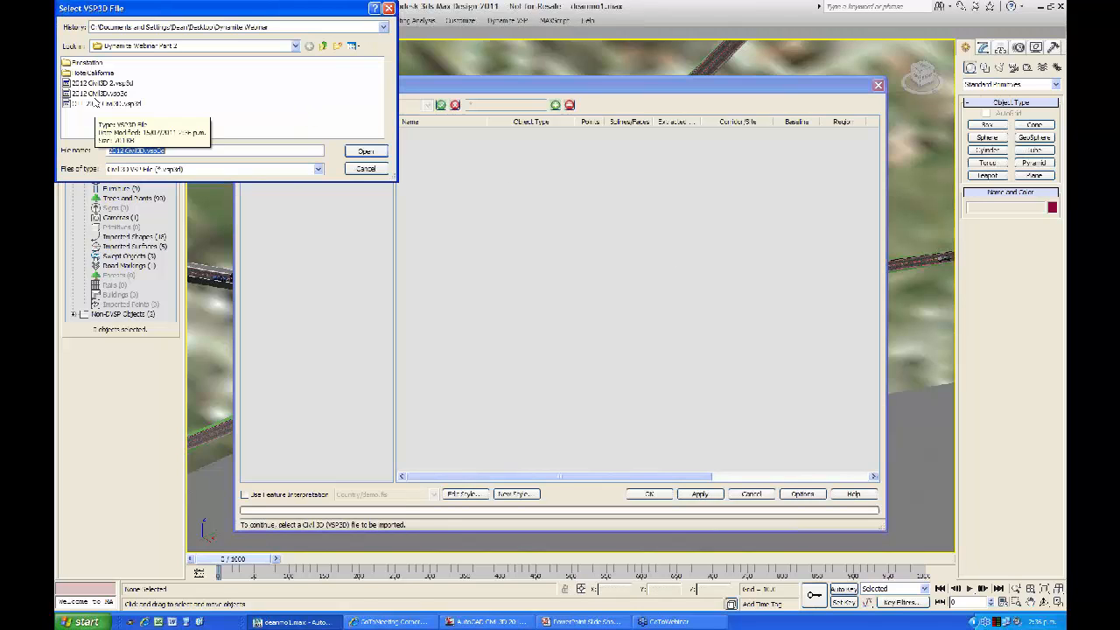
click(98, 84)
click(364, 151)
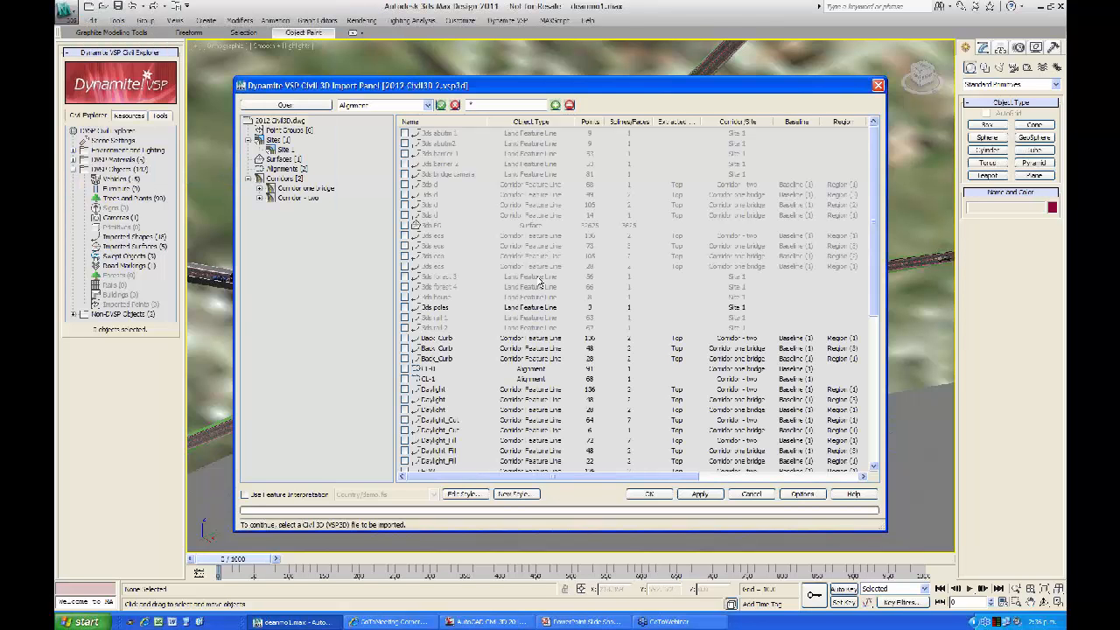
Step: Import only the 3ds poles feature line from Site 1, without a feature interpretation style
click(405, 308)
click(647, 495)
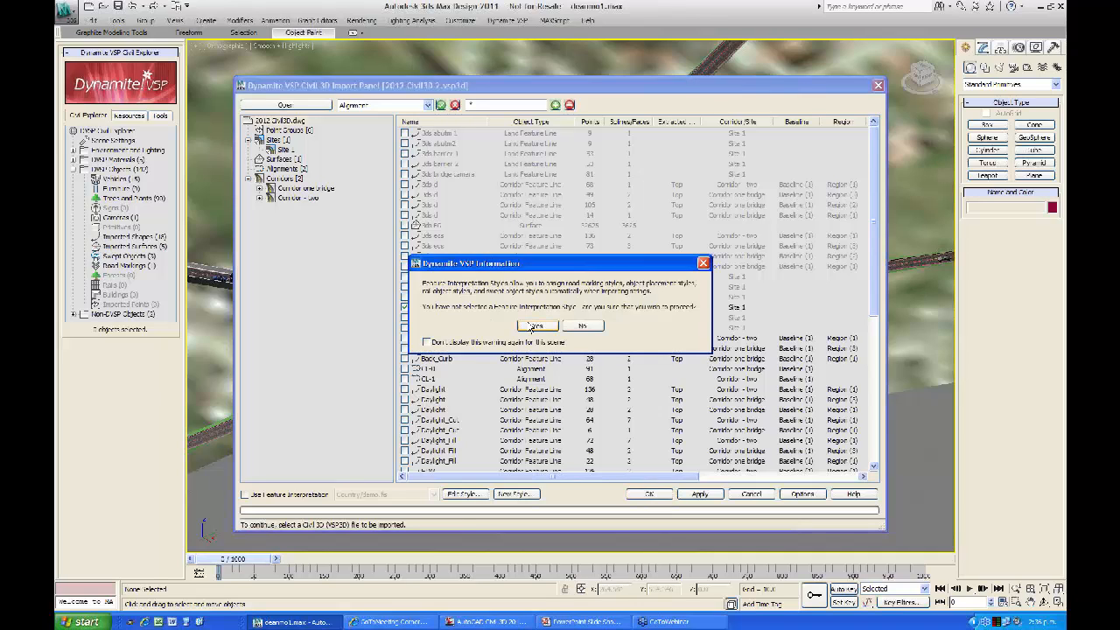
click(538, 326)
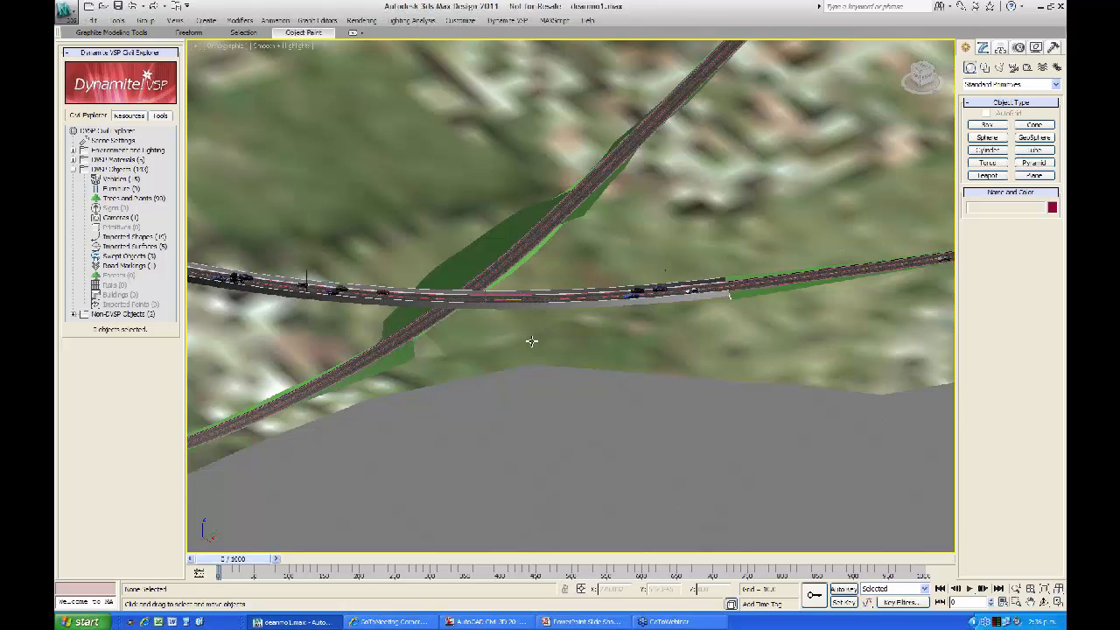
Step: Examine the imported poles feature line on the ground beside the bridge and save the scene
middle_drag(526, 315, 522, 287)
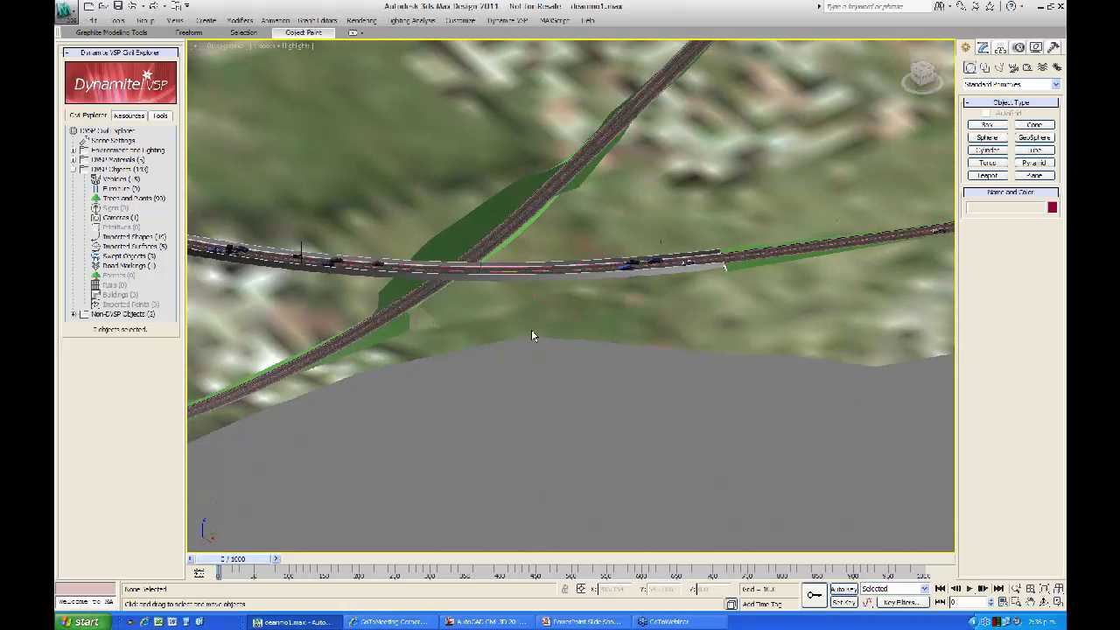
scroll(534, 337, up, 5)
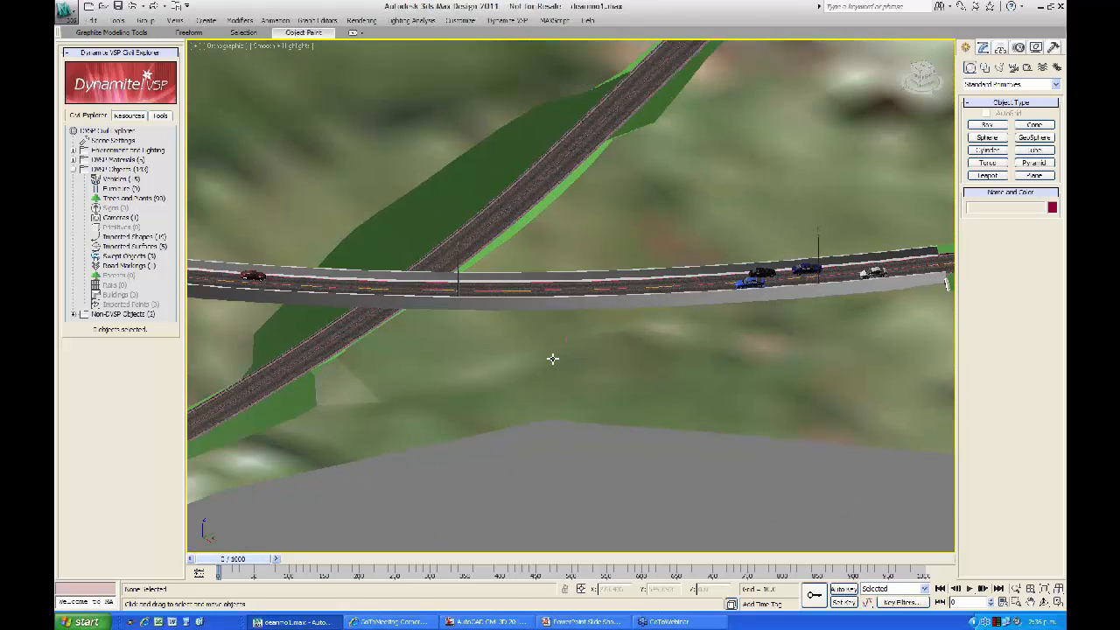
scroll(555, 376, up, 6)
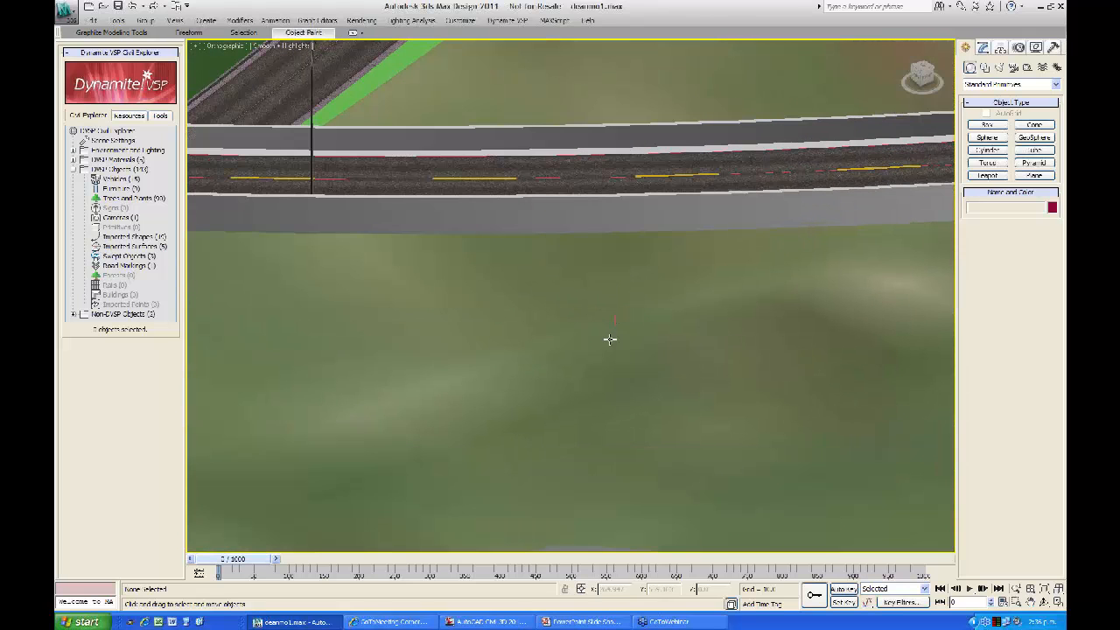
scroll(591, 339, down, 4)
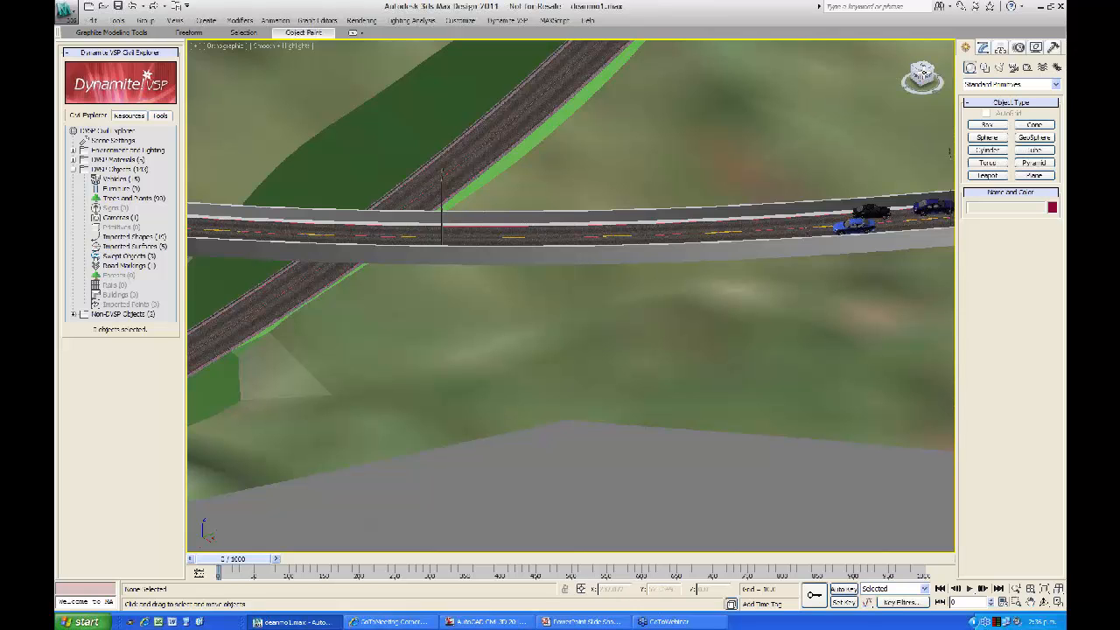
drag(924, 74, 210, 69)
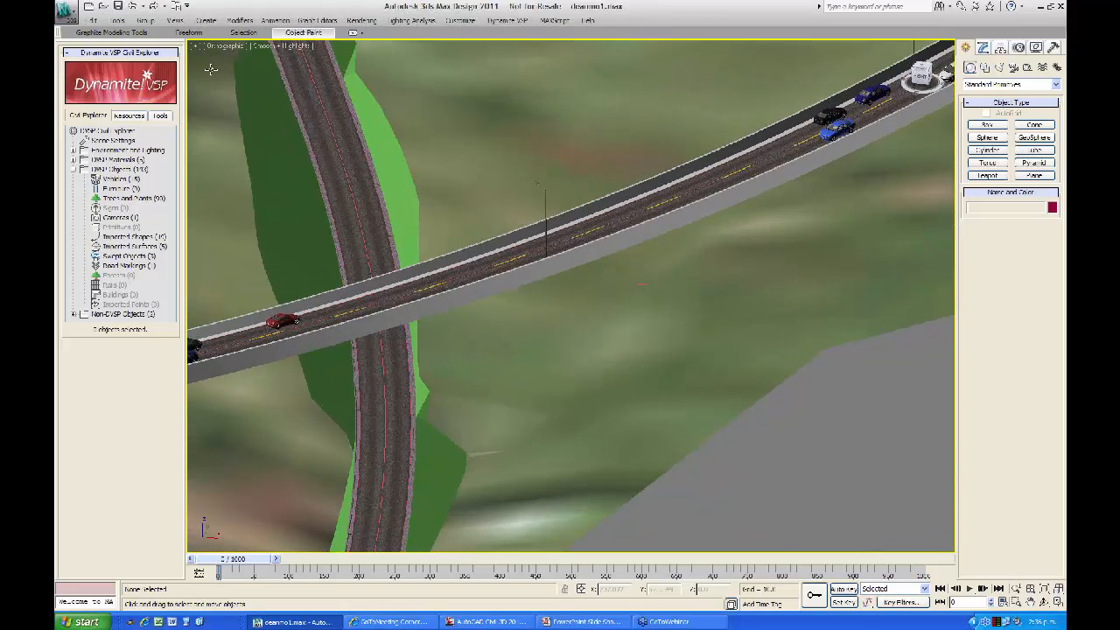
middle_drag(553, 330, 482, 339)
scroll(554, 308, up, 2)
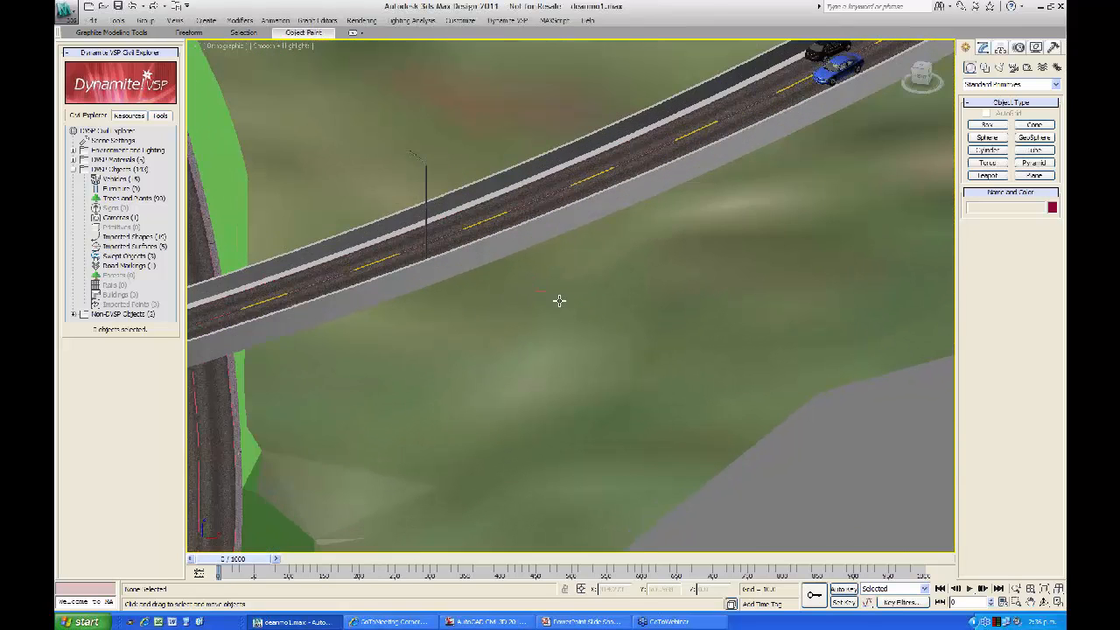
scroll(559, 300, up, 2)
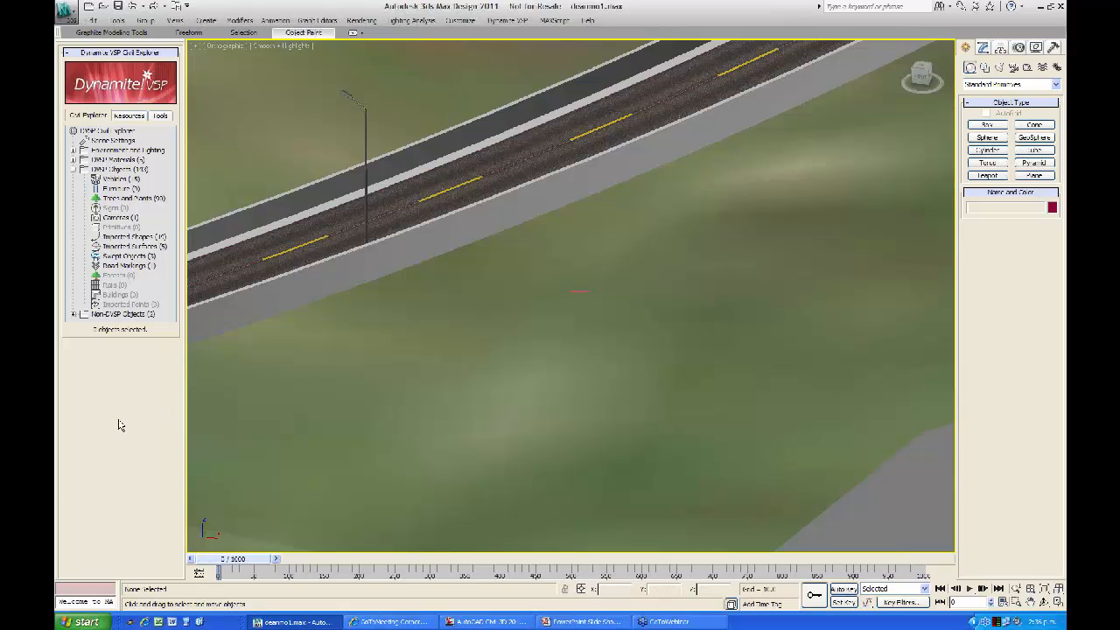
key(ctrl+s)
click(76, 314)
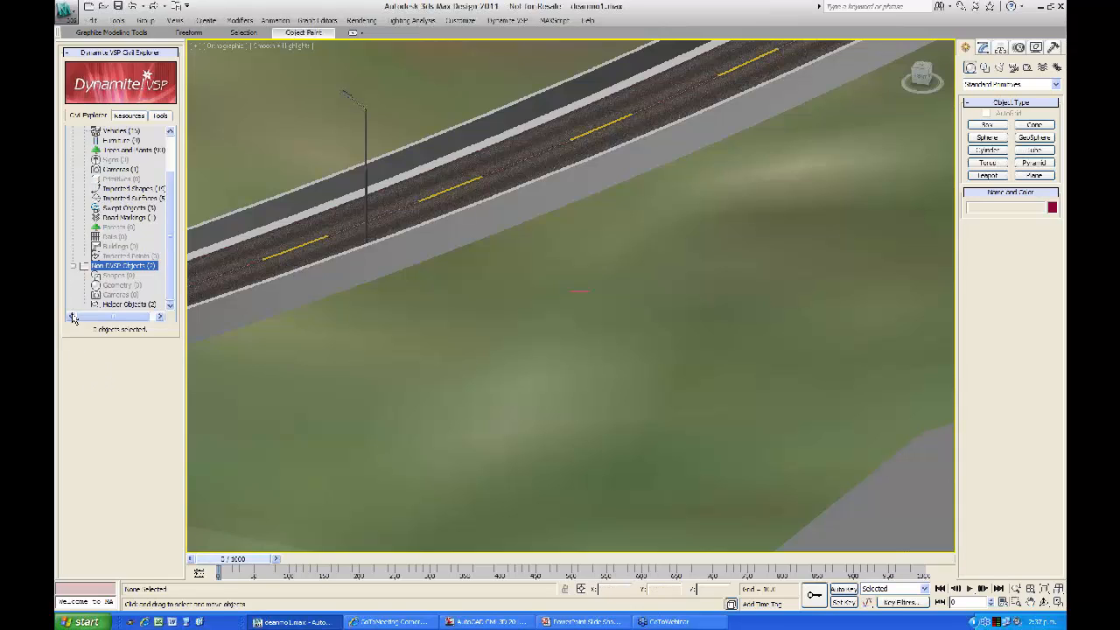
click(133, 118)
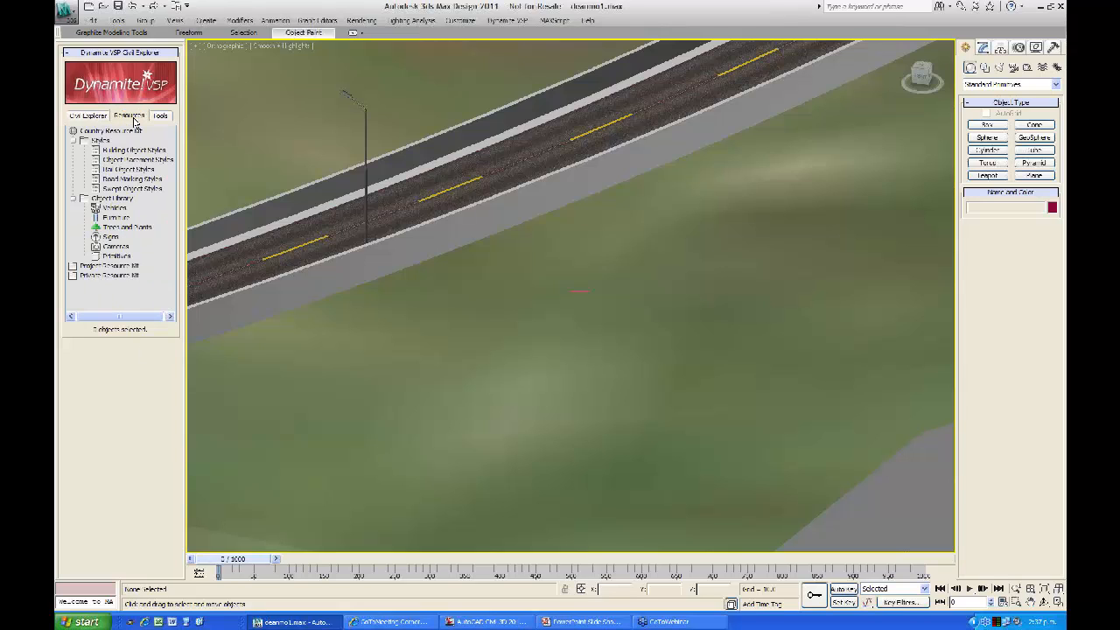
click(159, 117)
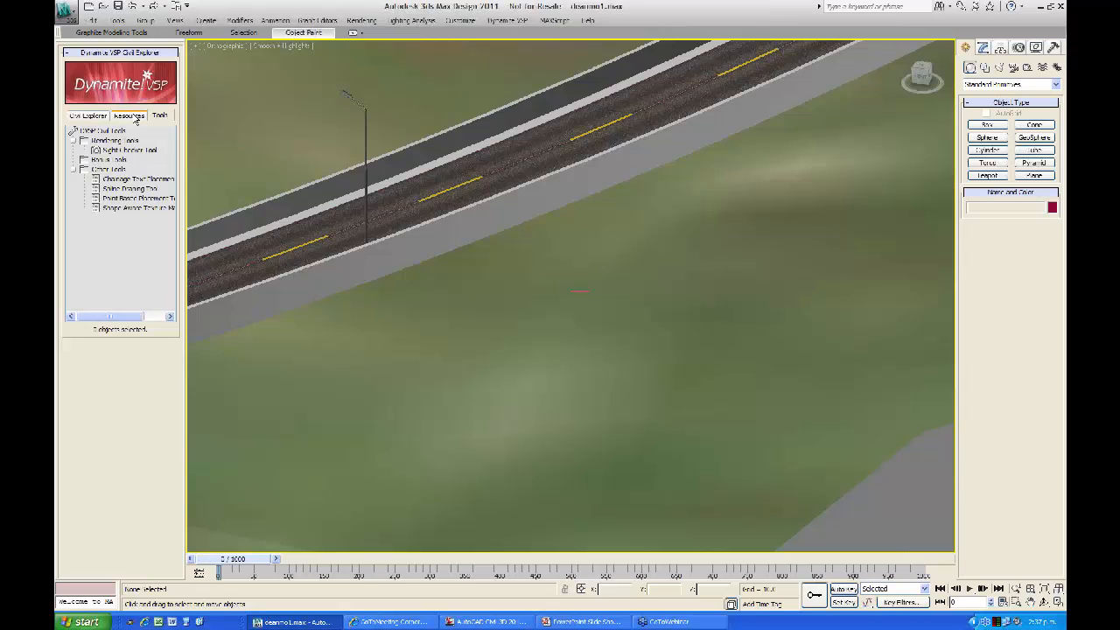
Step: Show the Primitives library of the Country Resource Kit and choose the 2m Concrete Cylinder
click(133, 116)
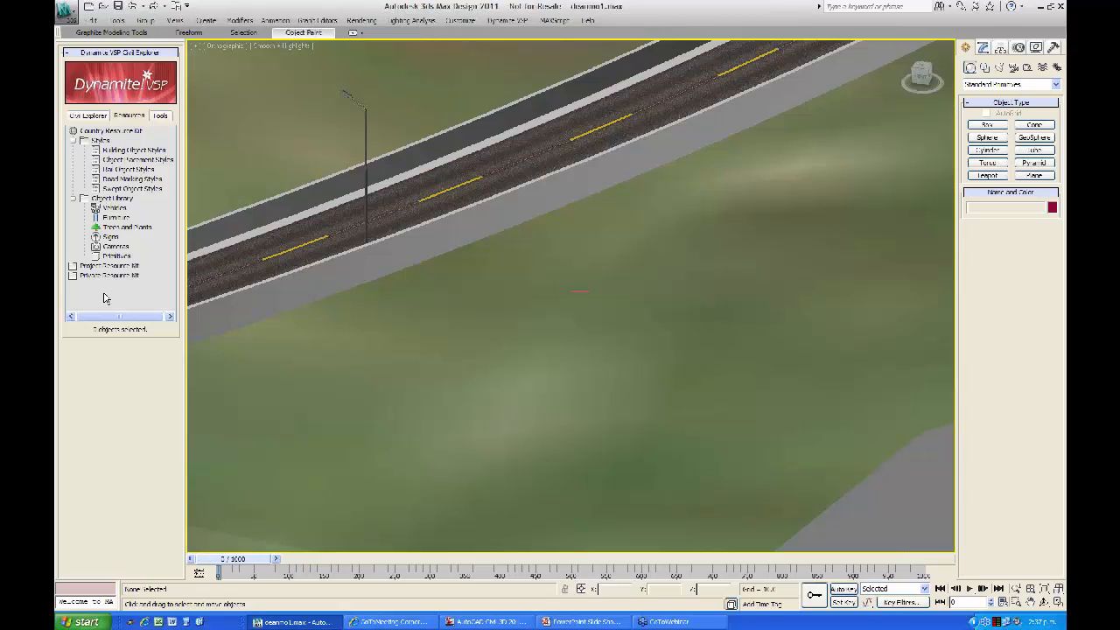
click(118, 256)
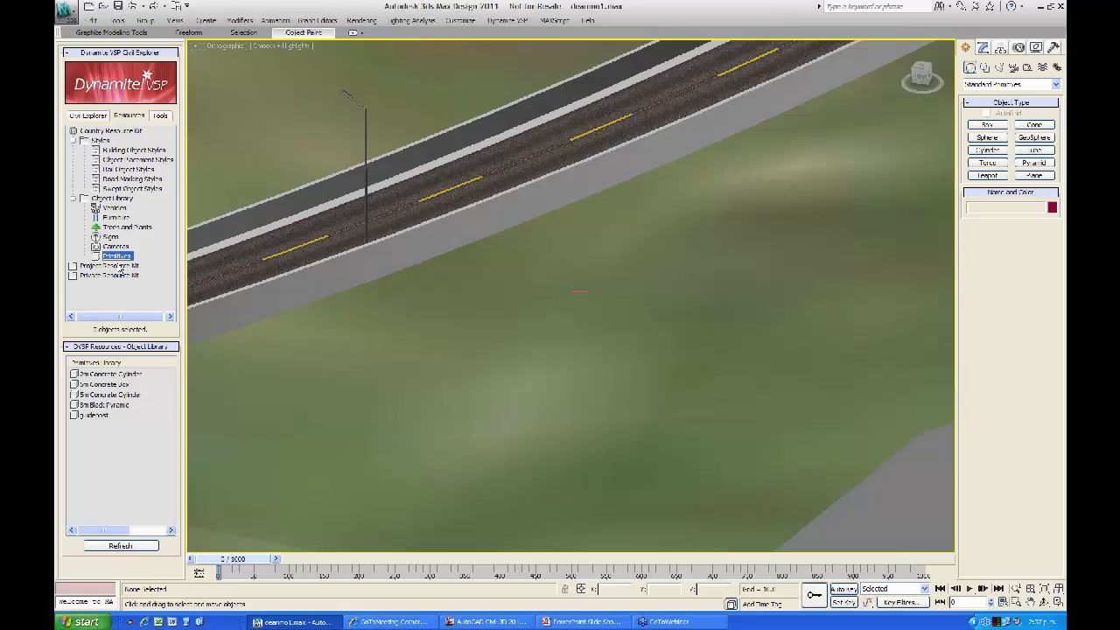
click(110, 375)
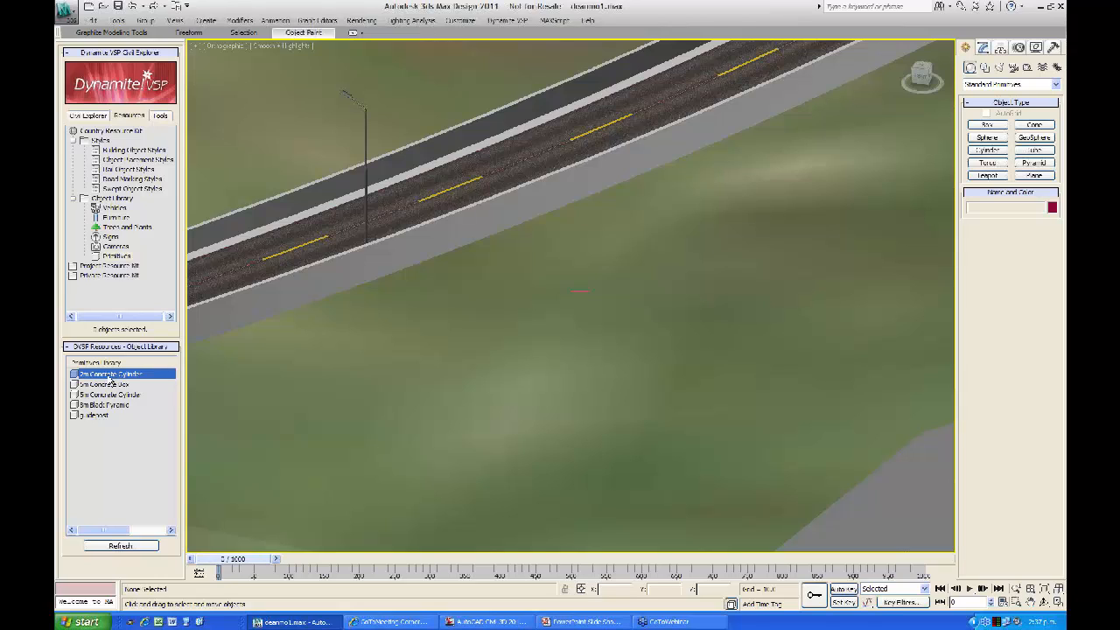
right_click(111, 382)
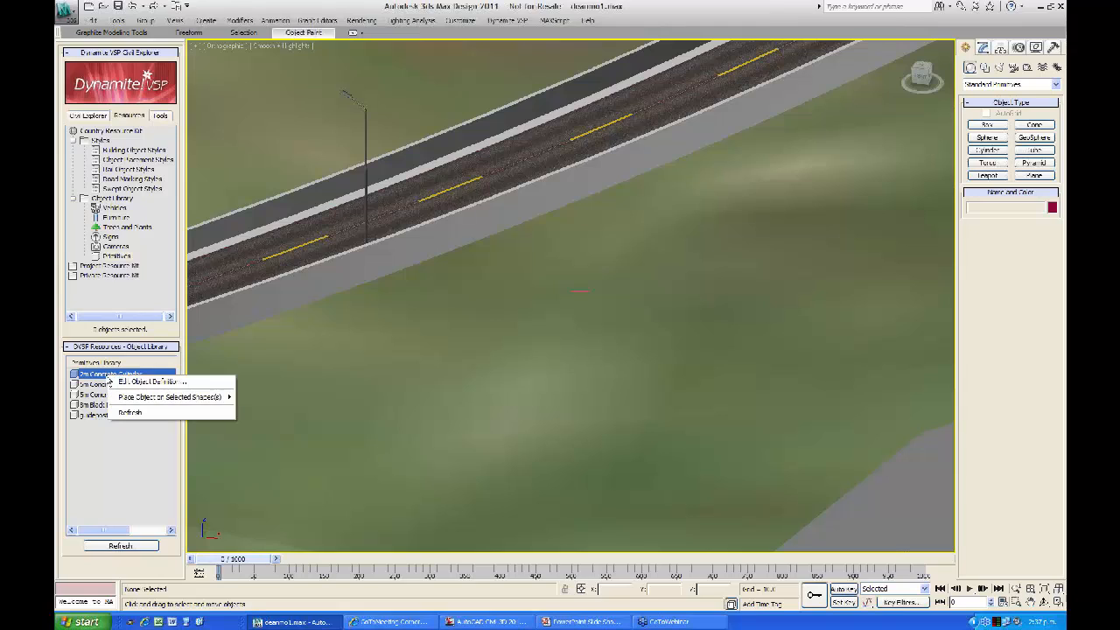
mouse_move(138, 401)
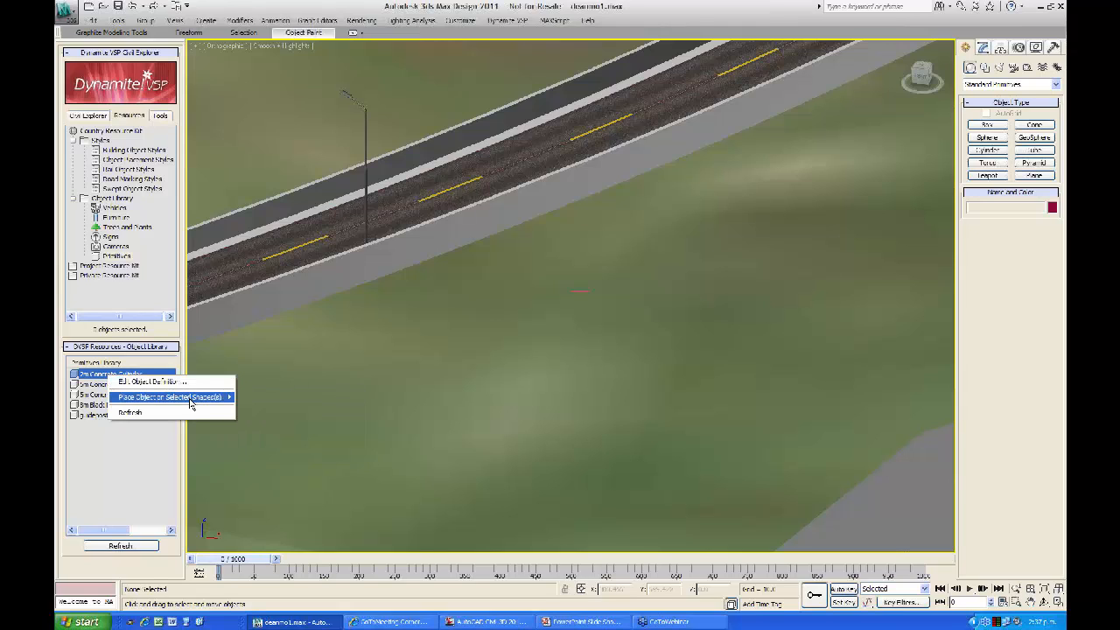
click(873, 519)
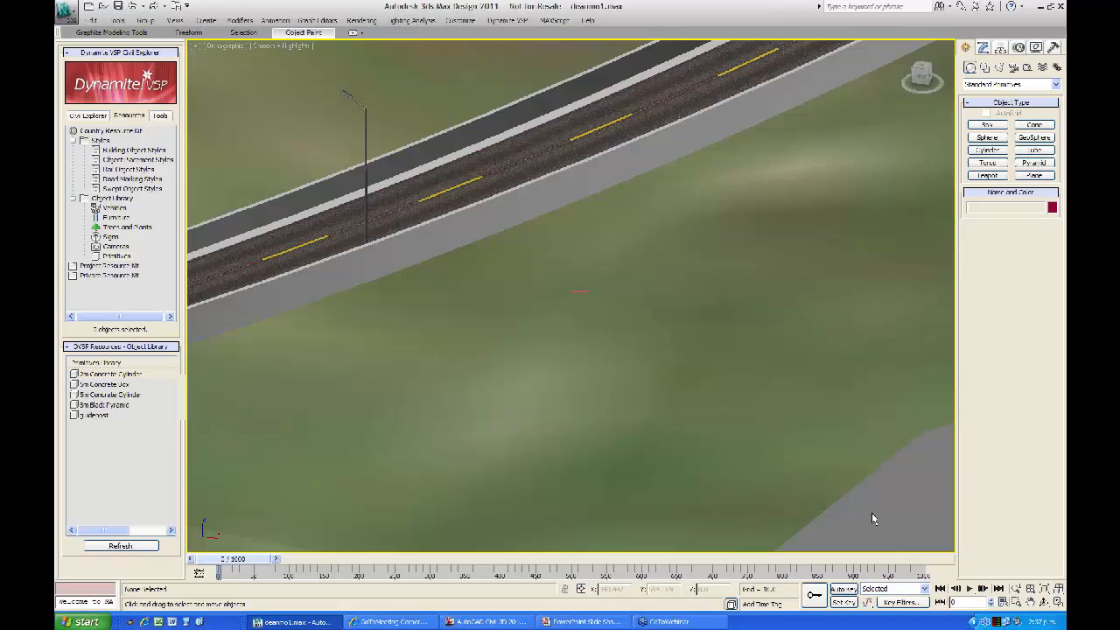
Step: Place a single 2m Concrete Cylinder at the start point of the imported poles feature line
click(577, 290)
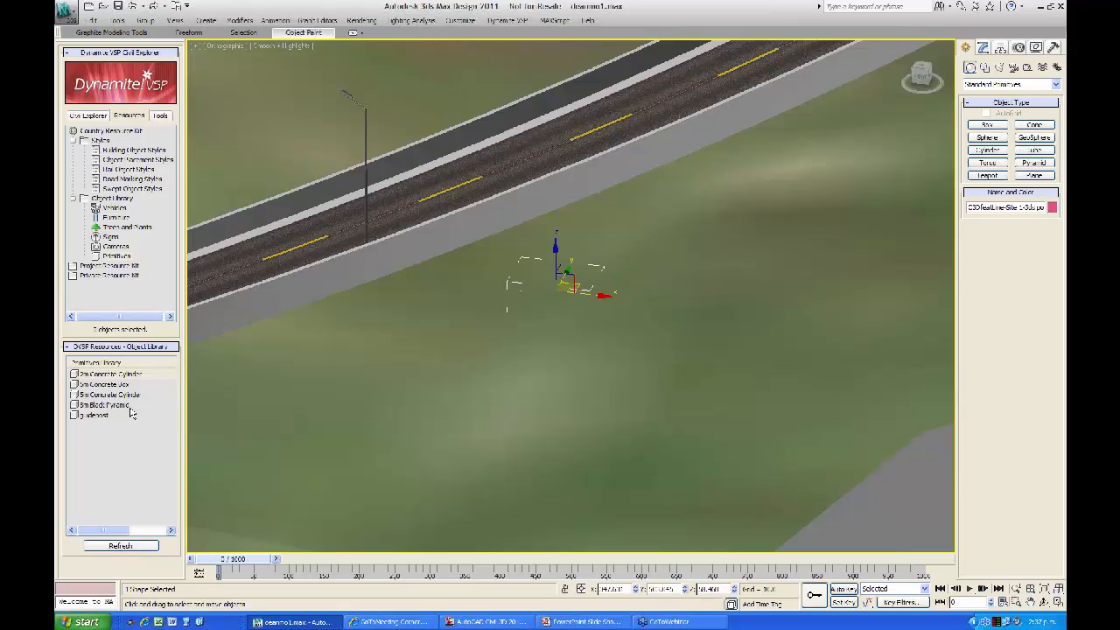
right_click(115, 374)
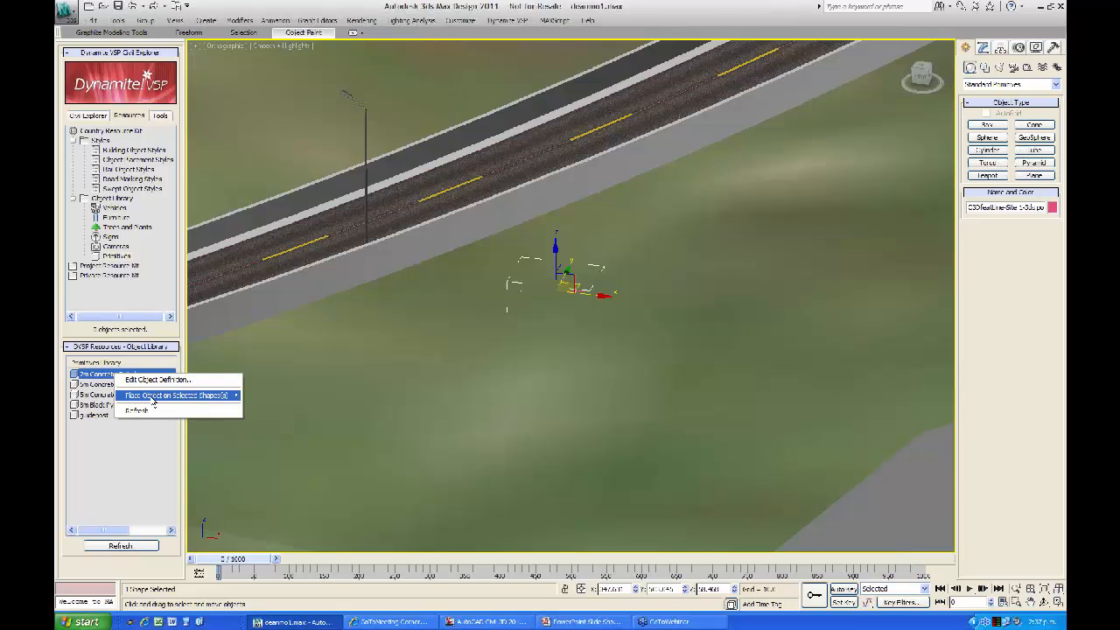
mouse_move(153, 401)
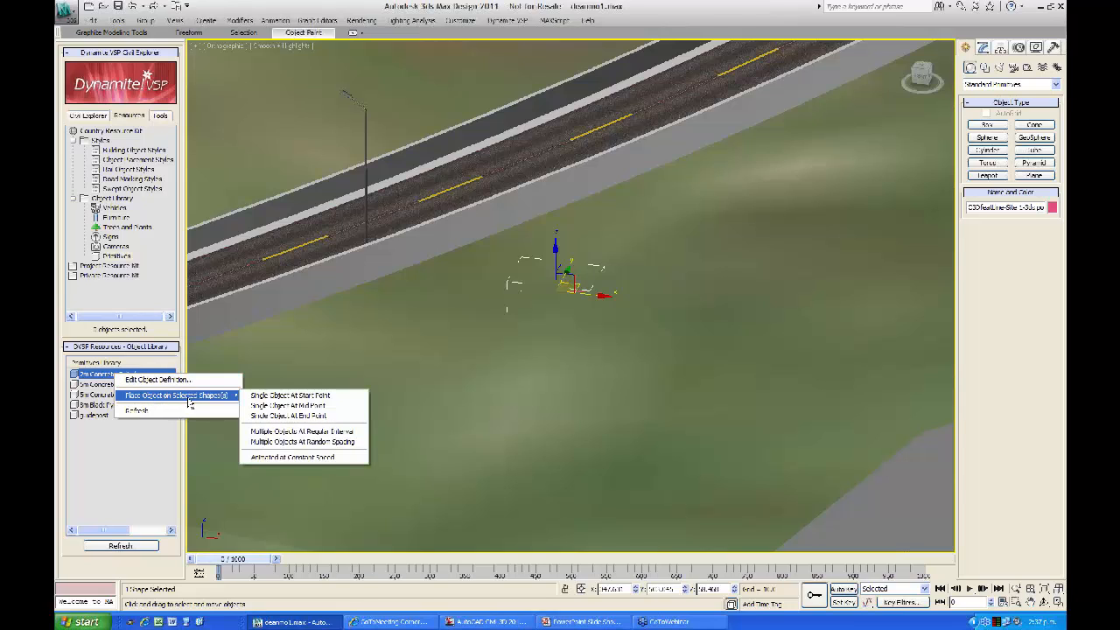
click(300, 396)
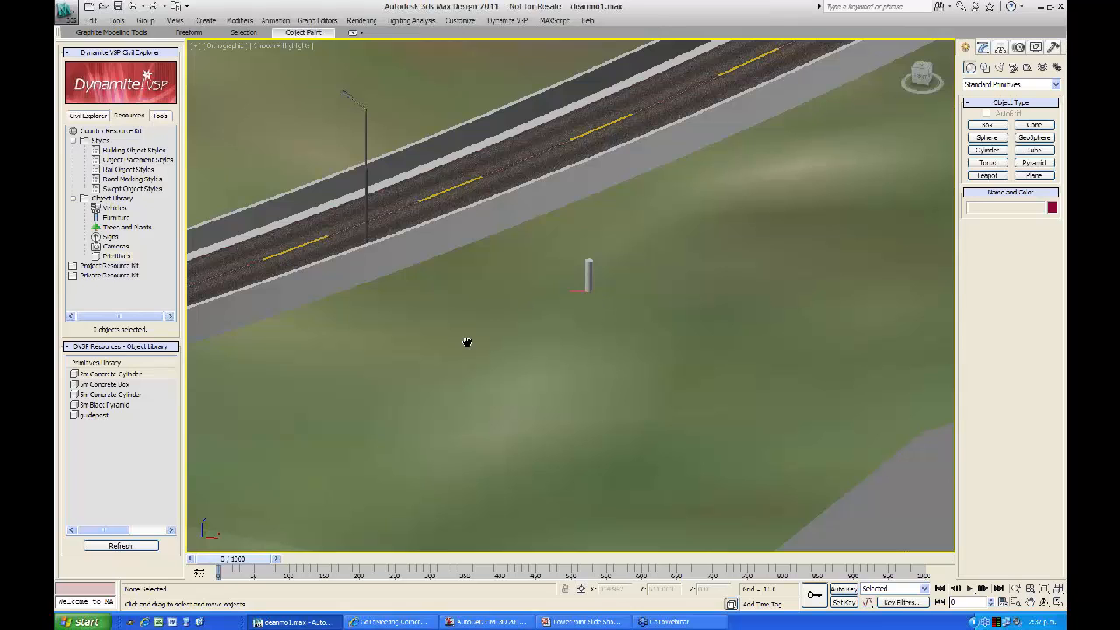
Step: Select the placed concrete cylinder, show its position and primitive parameters, and set its radius to 0.75
middle_drag(467, 342, 437, 335)
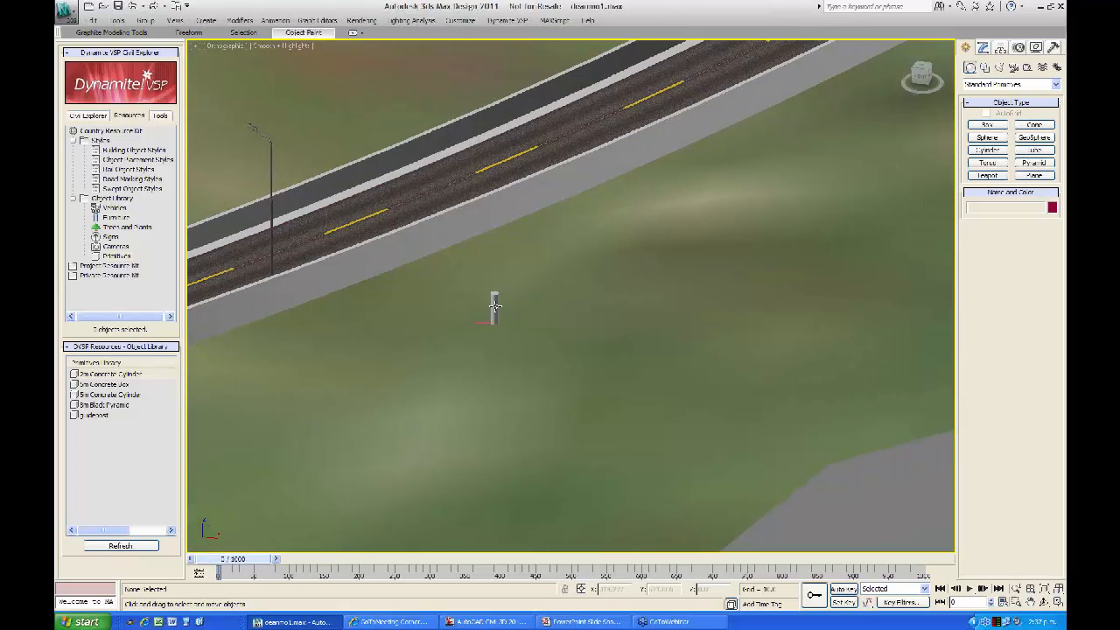
click(495, 305)
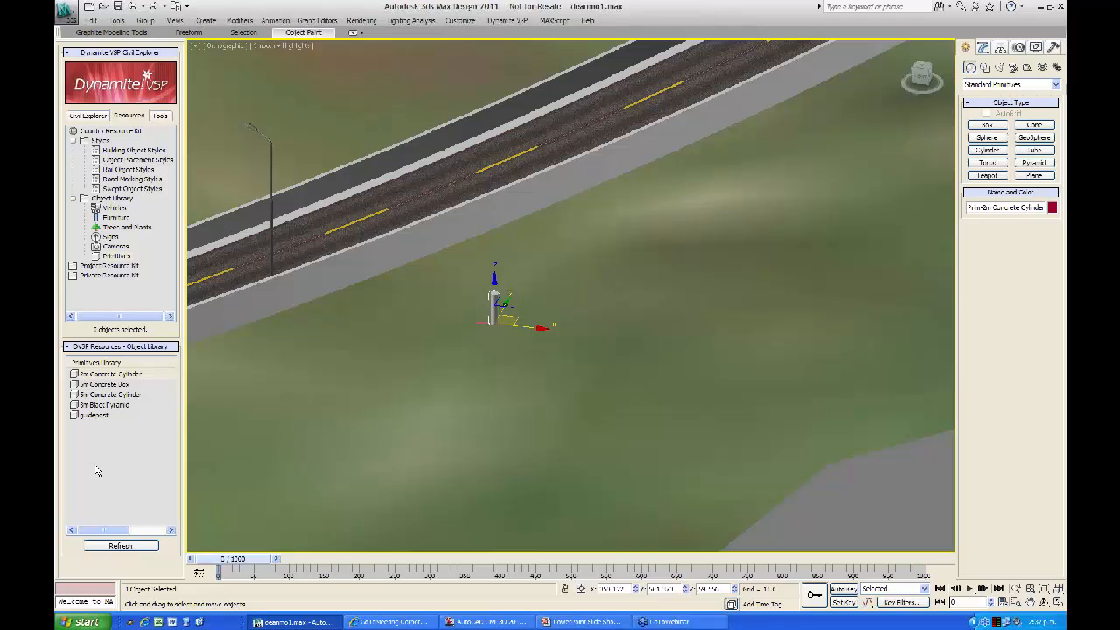
click(84, 120)
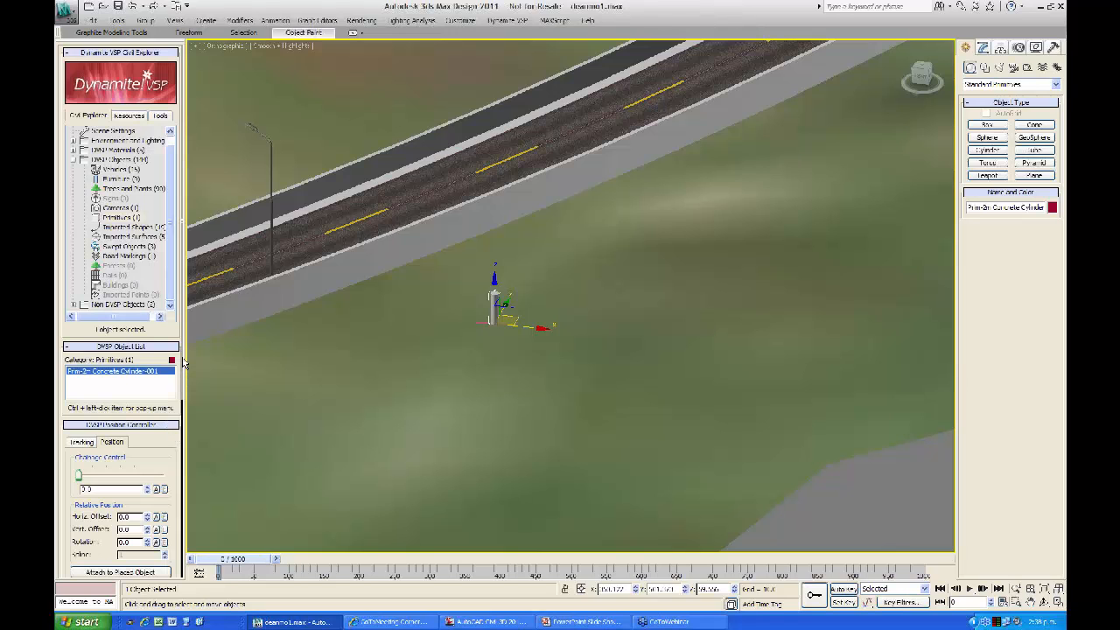
drag(184, 362, 167, 581)
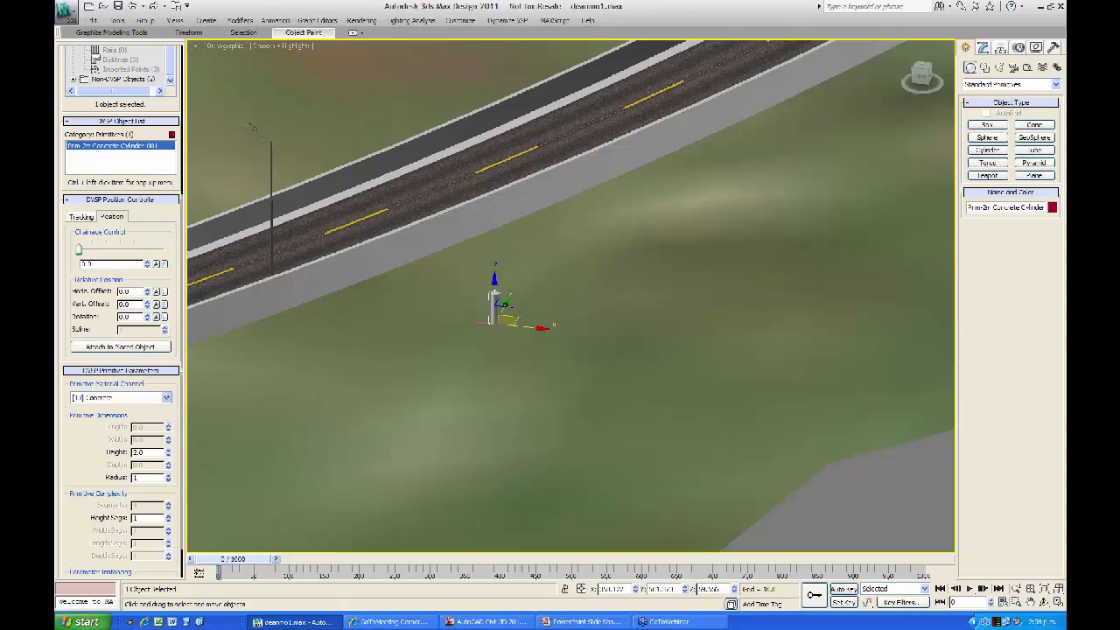
key(Return)
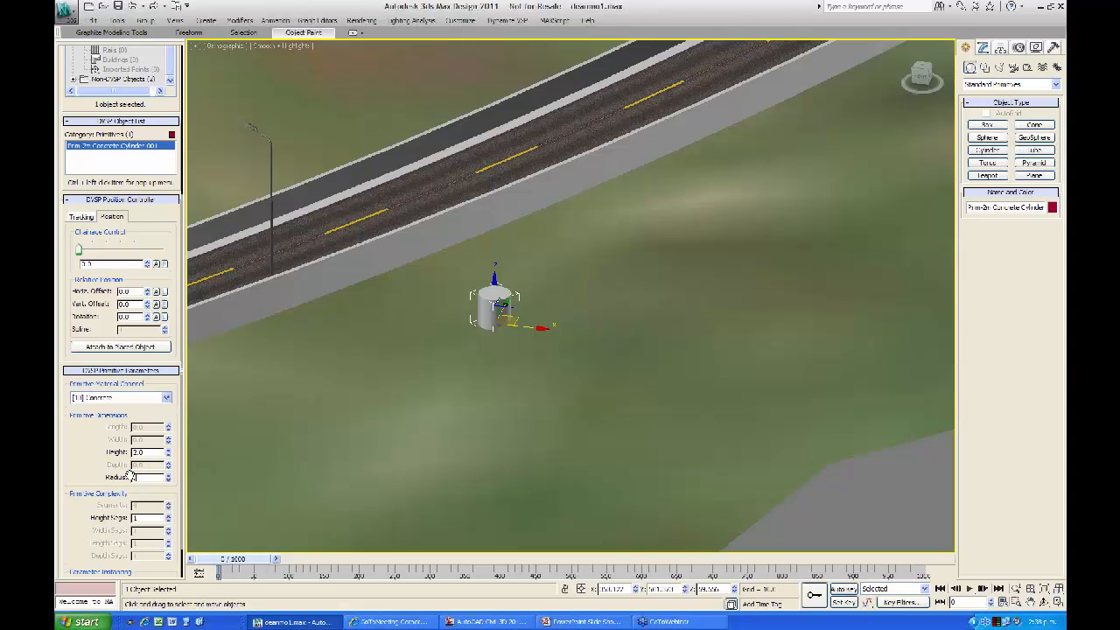
text(0.75)
key(Return)
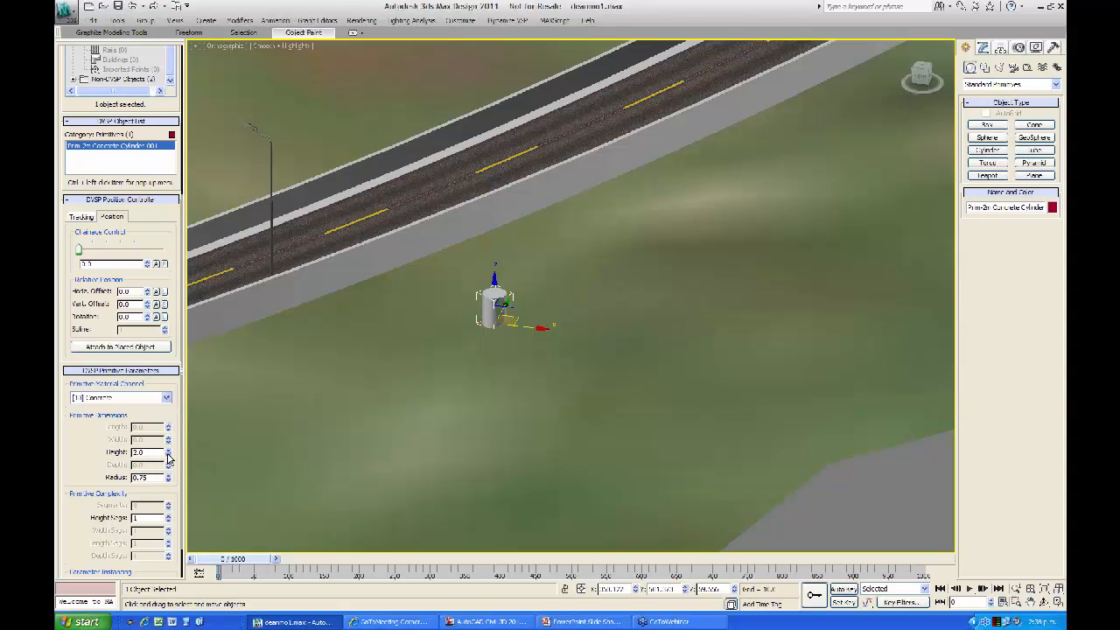
Step: Increase the cylinder's height to about 7.3 to meet the bridge's underside, checking it side-on, and try its chainage position
drag(168, 458, 167, 422)
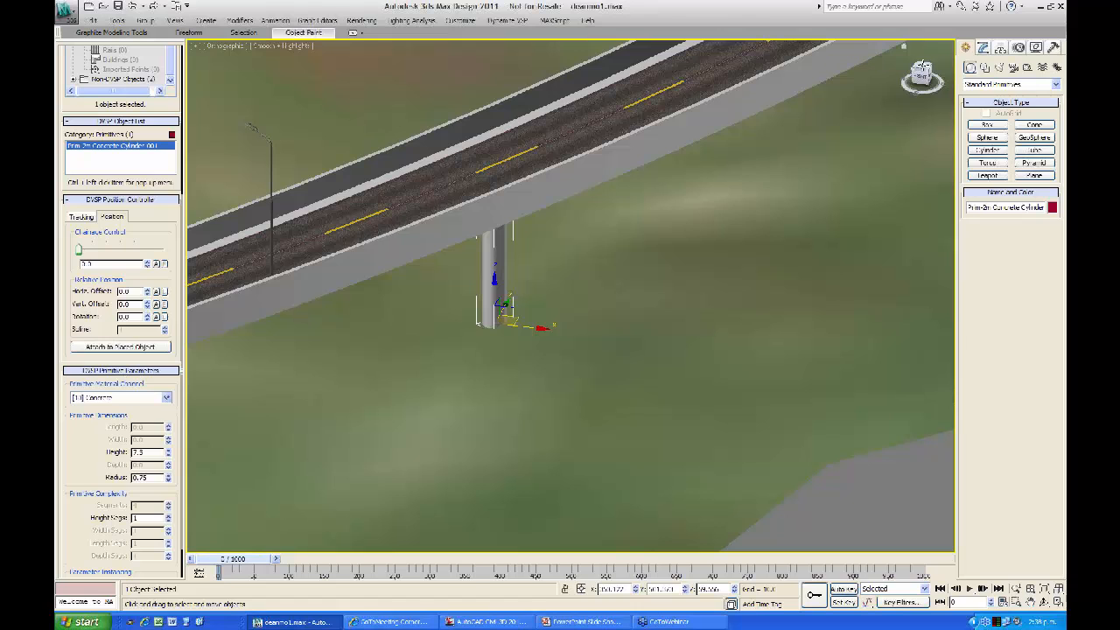
drag(922, 66, 936, 41)
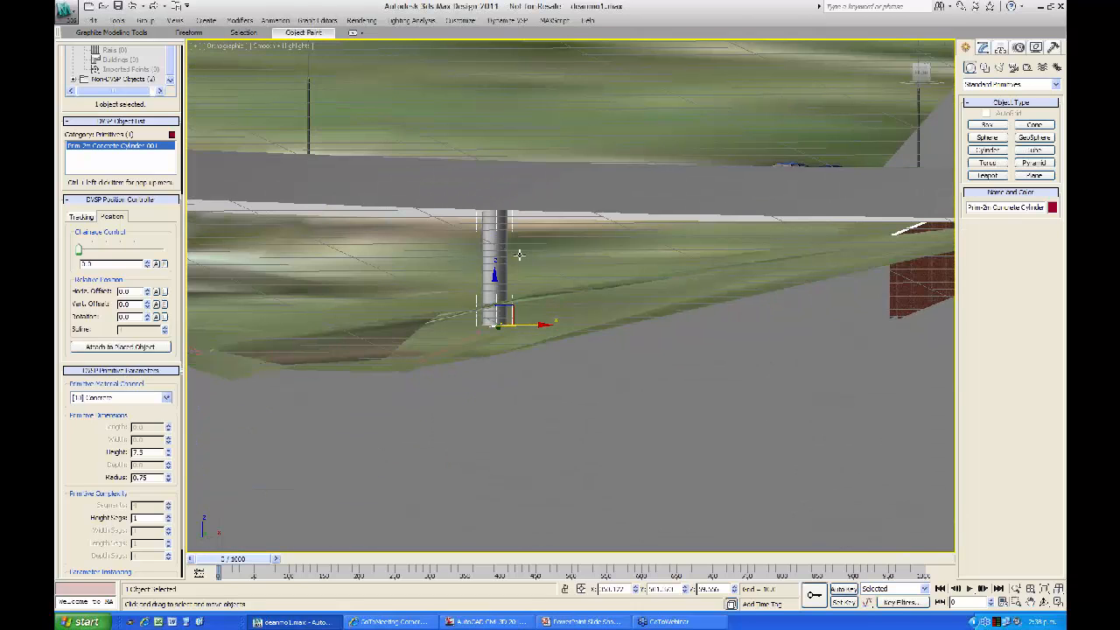
click(167, 455)
click(168, 455)
click(168, 455)
mouse_move(168, 453)
mouse_down()
mouse_move(168, 407)
mouse_move(168, 452)
mouse_up()
mouse_move(80, 253)
mouse_down()
mouse_move(163, 253)
mouse_move(85, 253)
mouse_up()
click(408, 461)
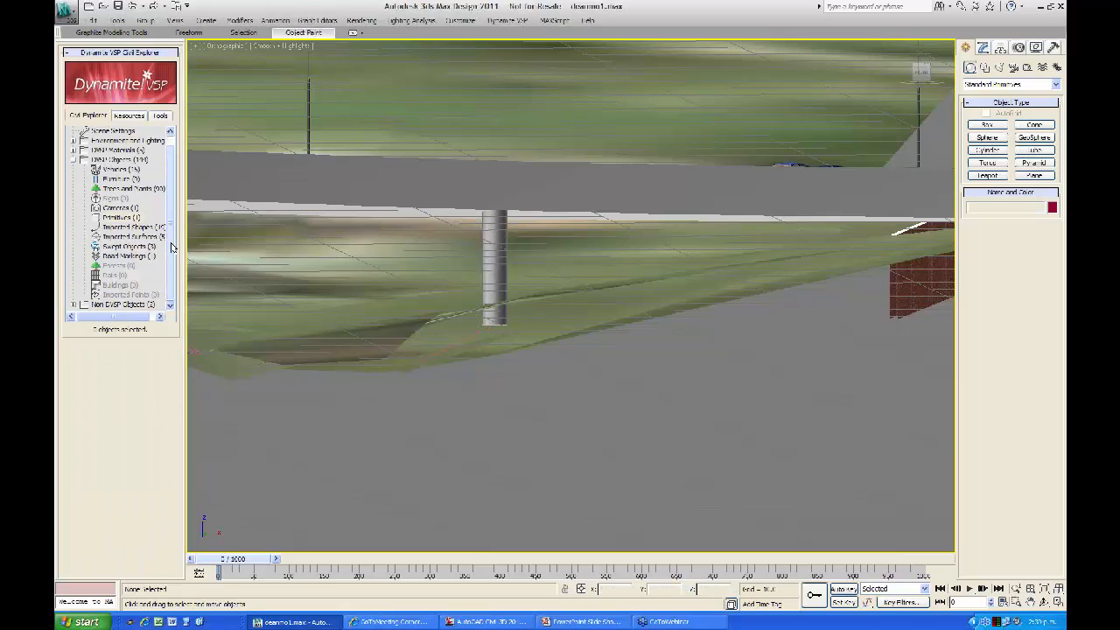
Step: Draw an ellipse spline about 311 wide and 90 long beside the terrain in the top view
scroll(174, 249, up, 1)
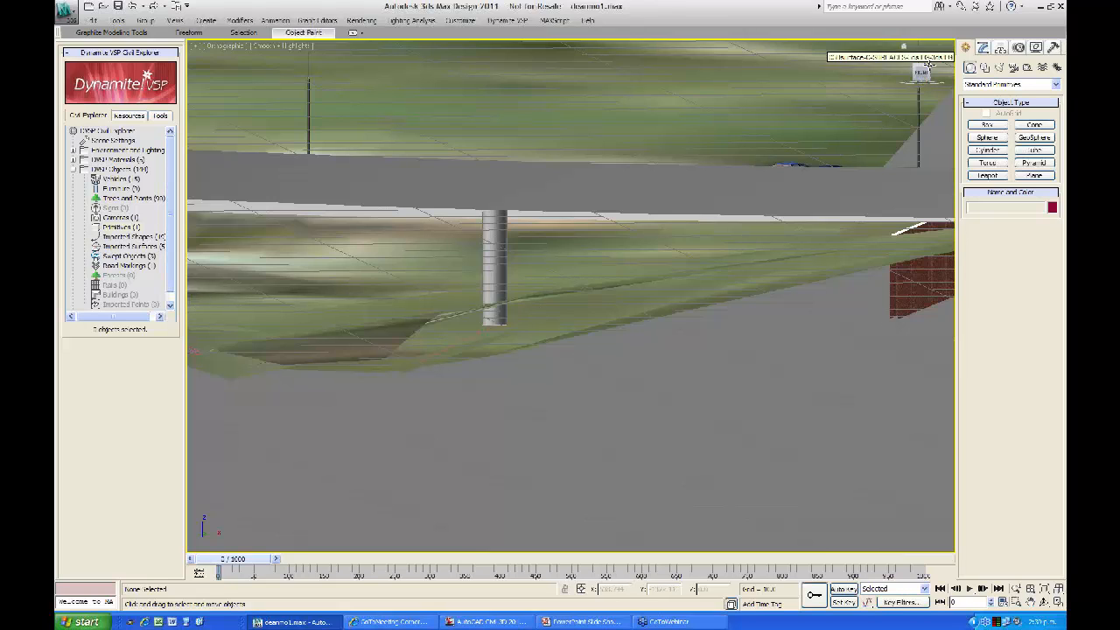
click(929, 65)
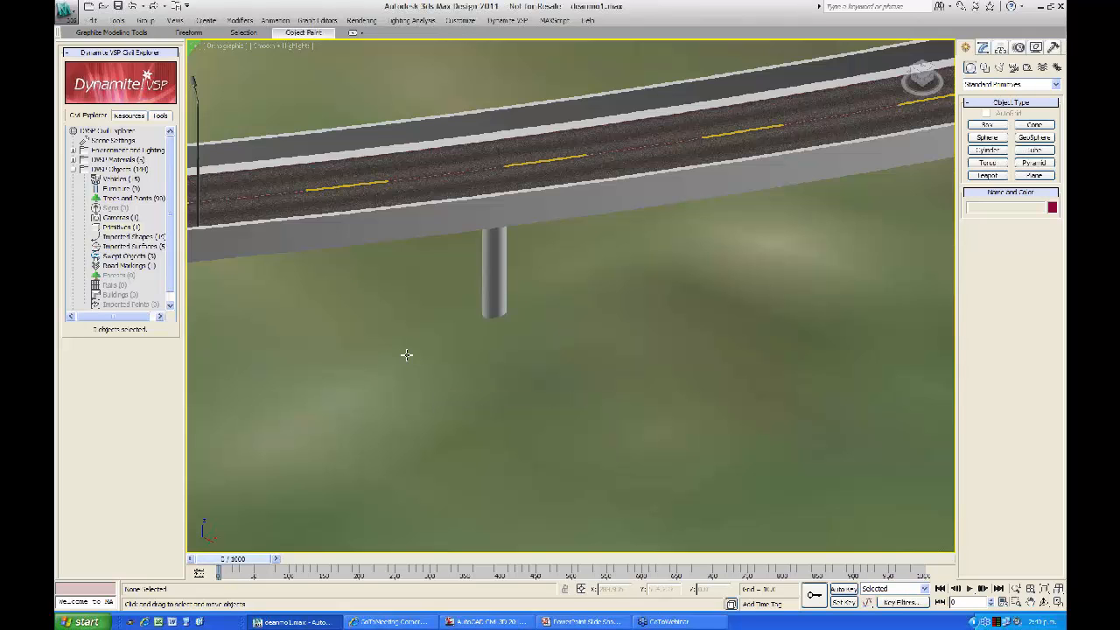
scroll(407, 355, down, 15)
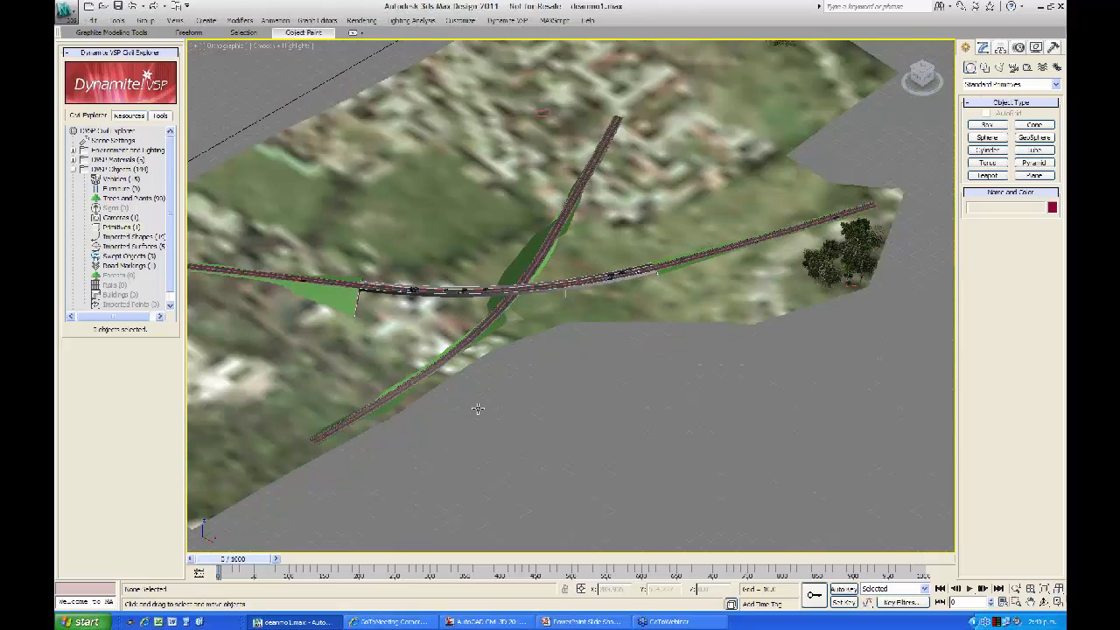
scroll(477, 408, down, 3)
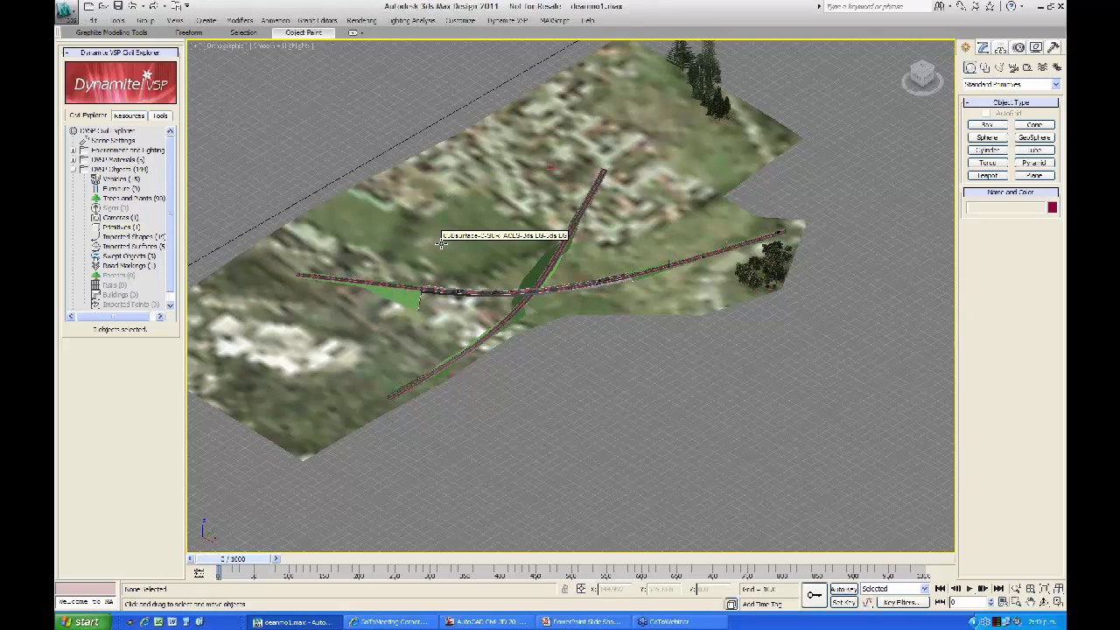
click(922, 72)
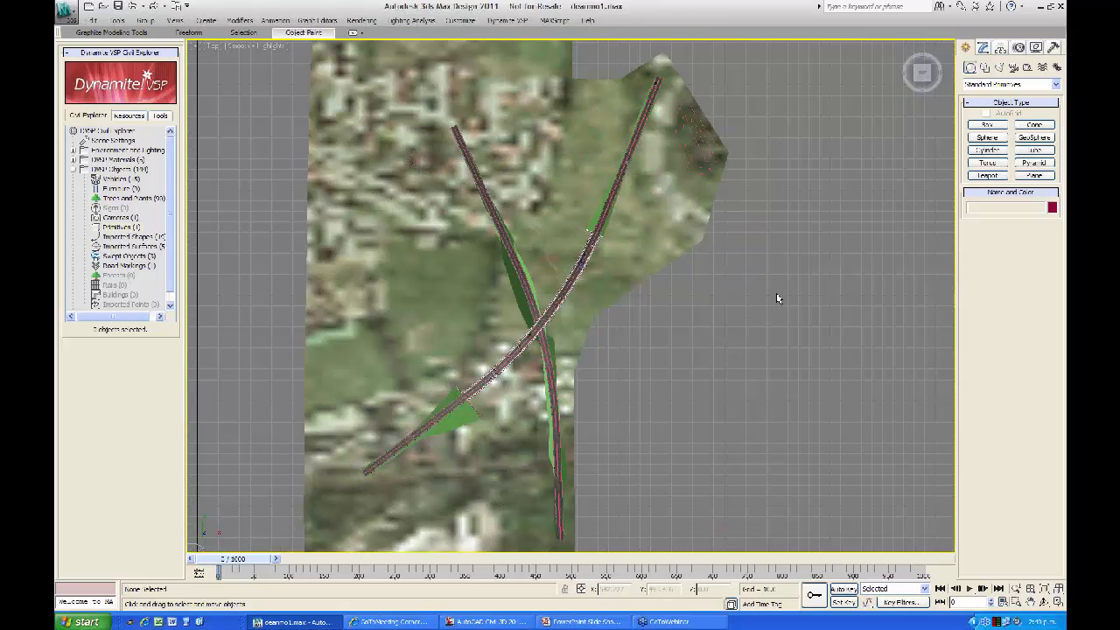
scroll(764, 298, down, 4)
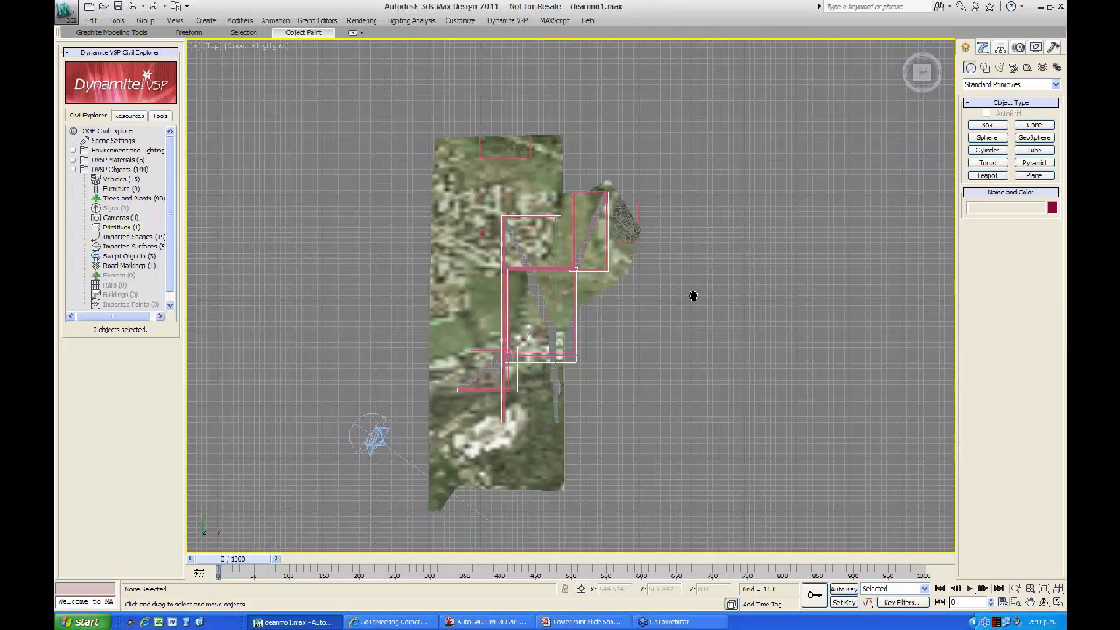
middle_drag(692, 296, 640, 282)
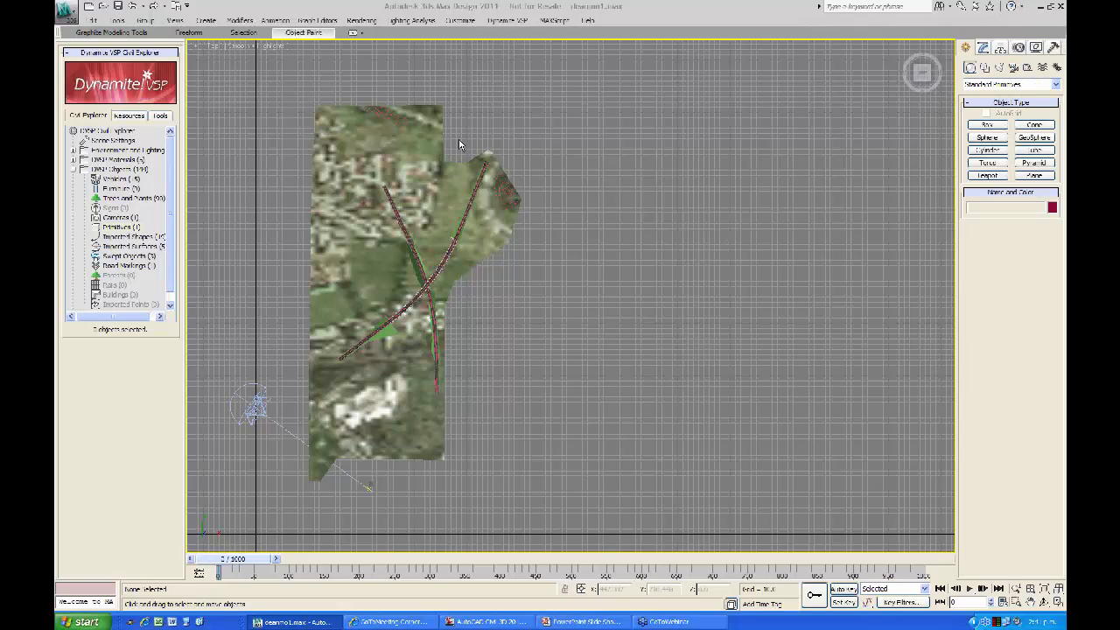
click(204, 21)
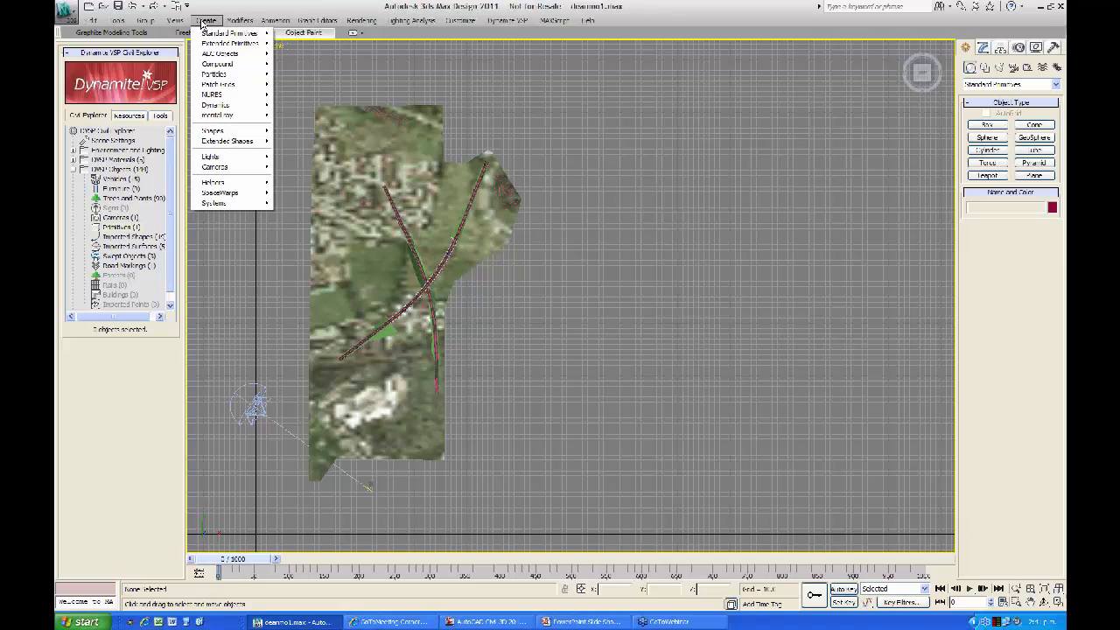
mouse_move(225, 131)
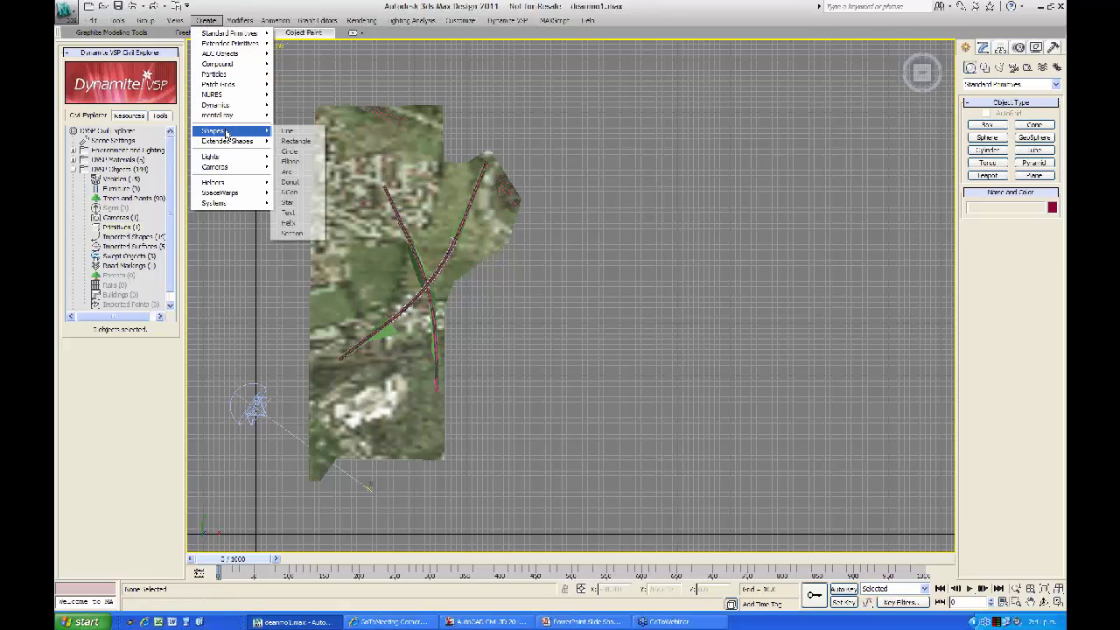
click(289, 162)
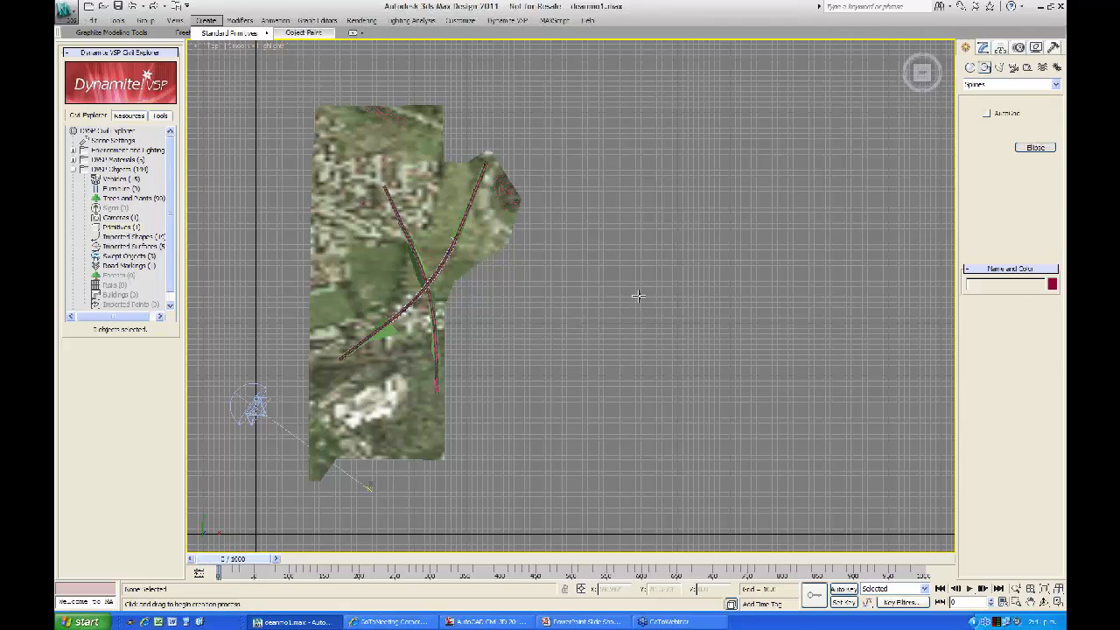
drag(638, 296, 473, 251)
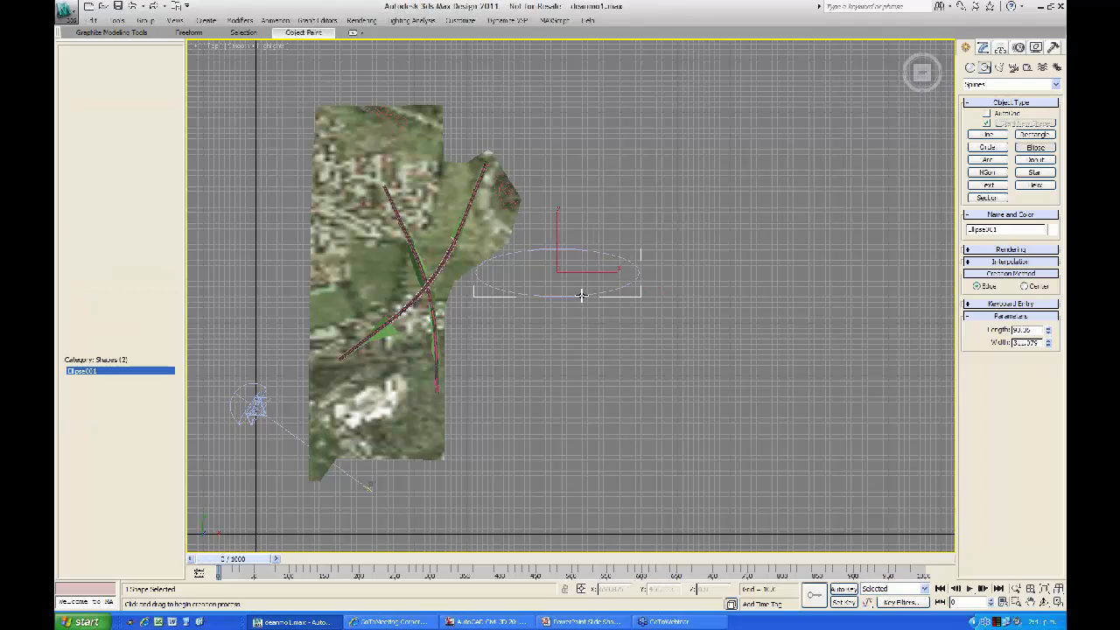
right_click(554, 323)
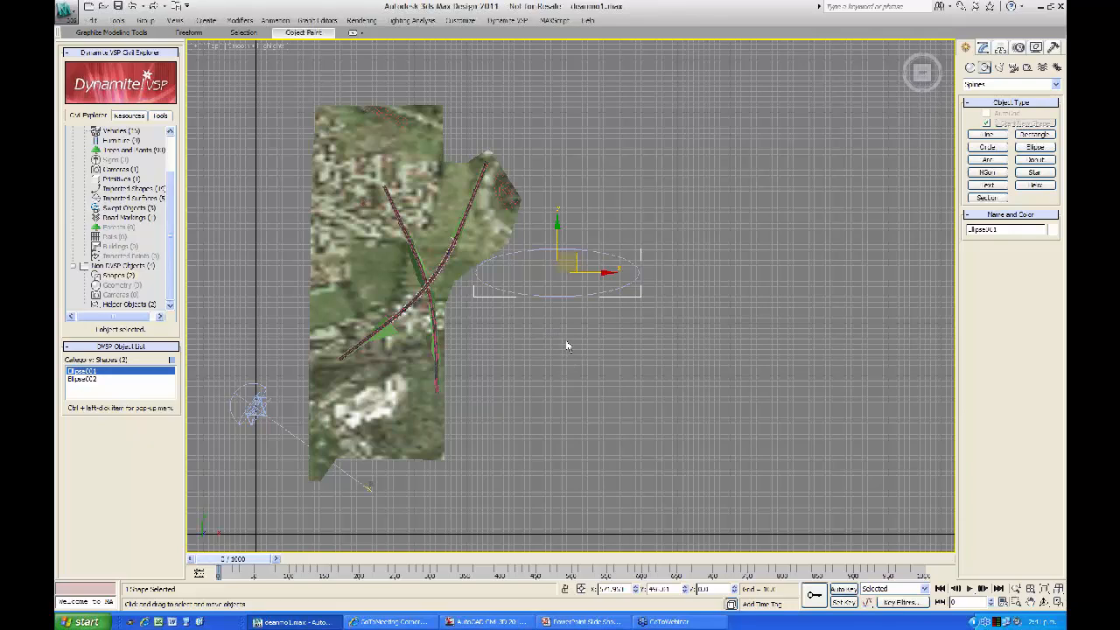
Step: Rotate the ellipse about 62 degrees around its vertical axis
right_click(556, 339)
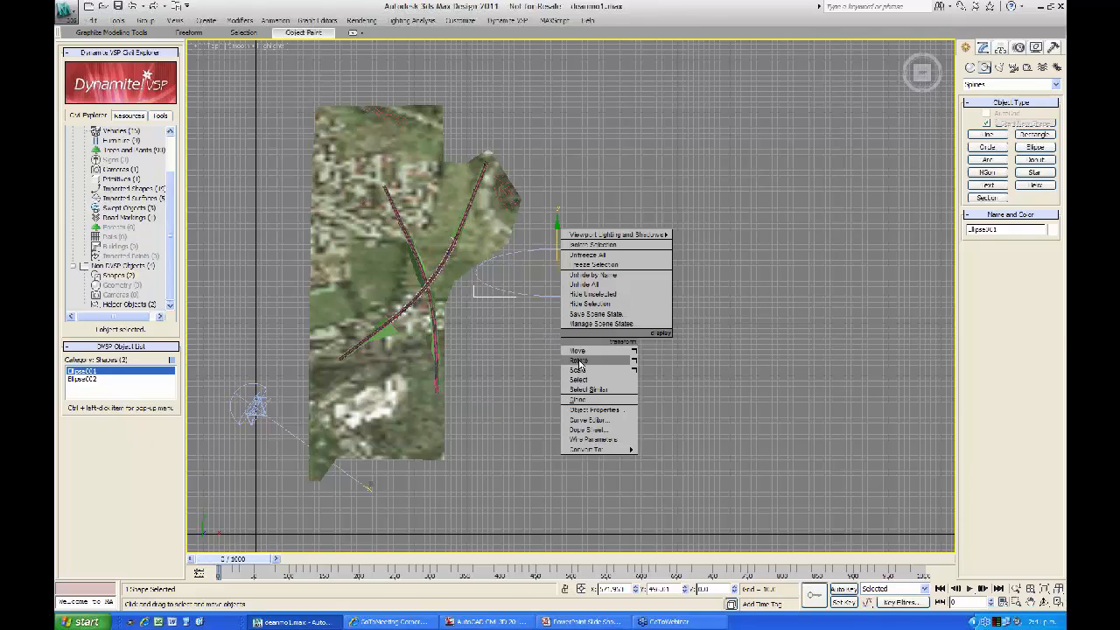
click(579, 361)
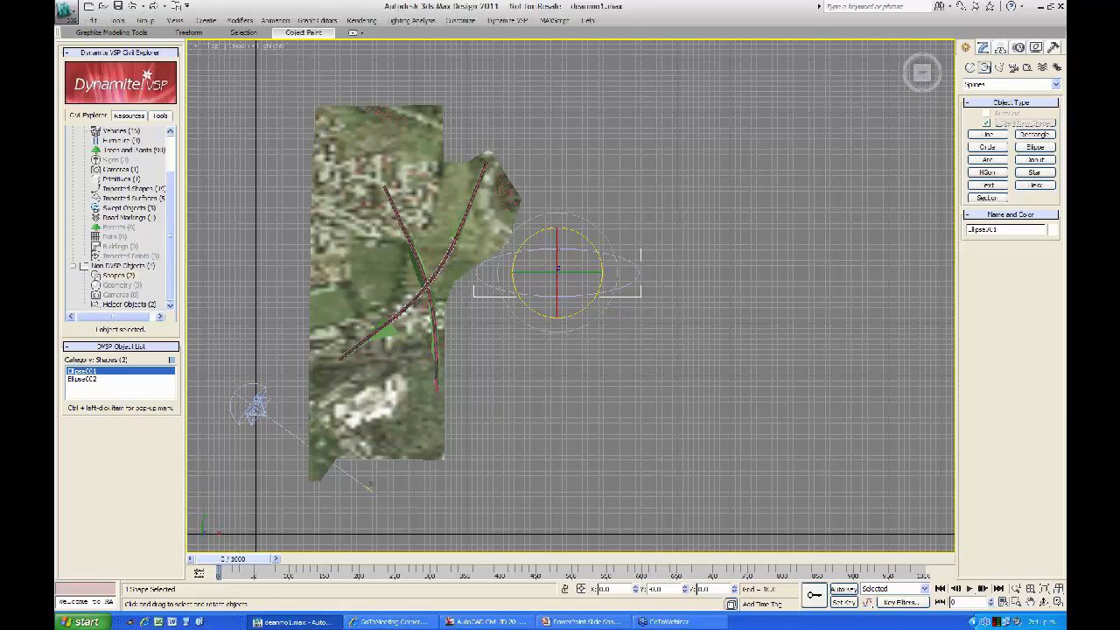
drag(601, 276, 595, 307)
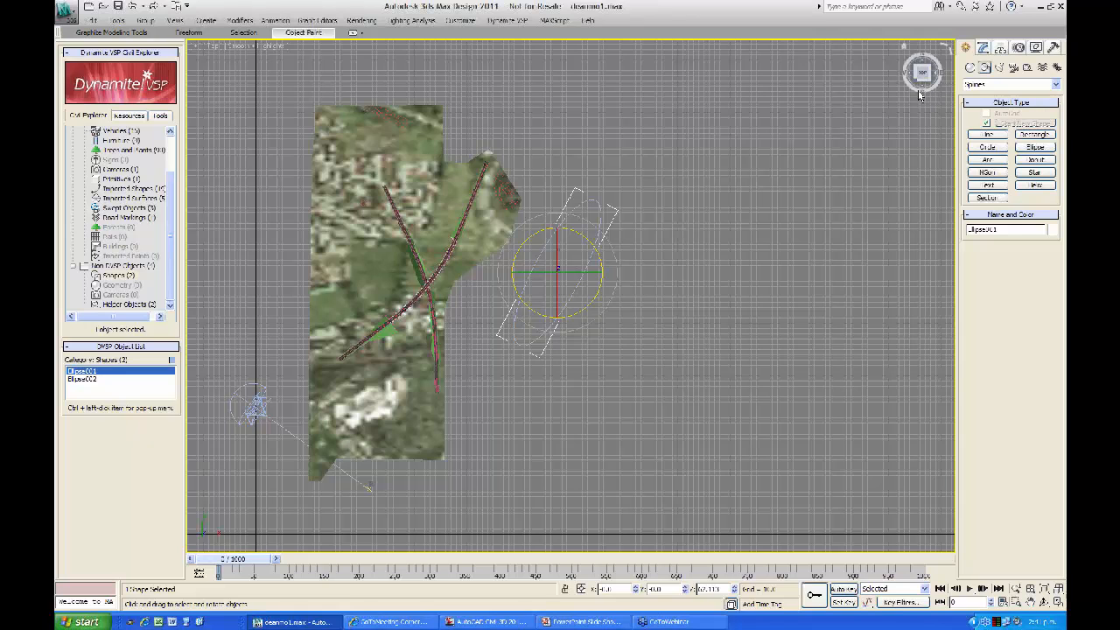
Step: Move the ellipse upward and across so that it floats above the terrain
alt+middle_drag(733, 261, 725, 275)
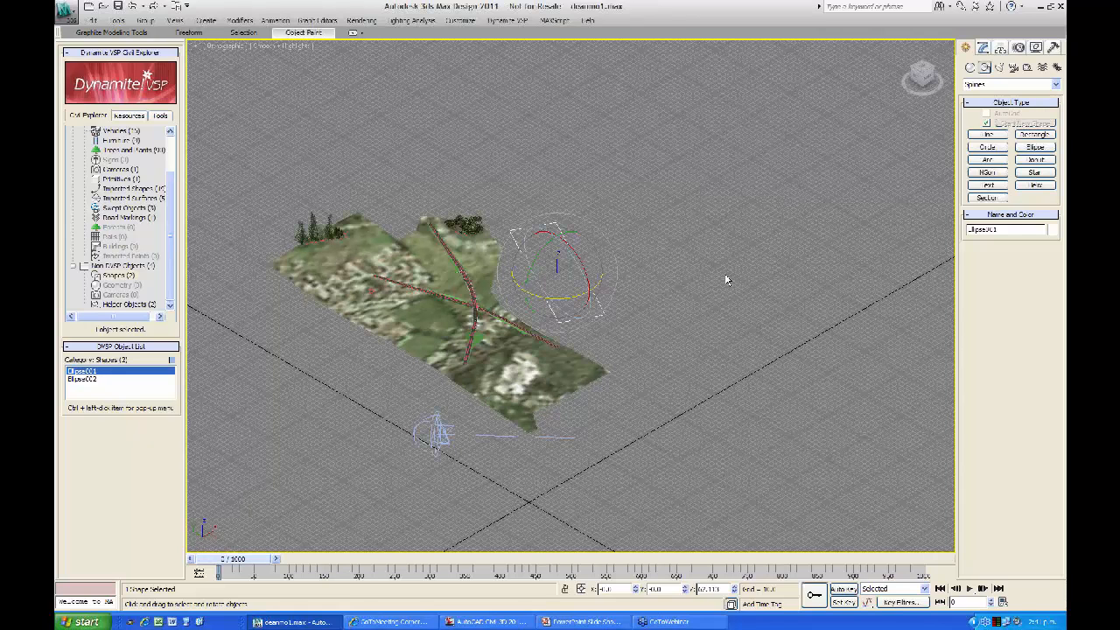
right_click(560, 261)
click(577, 272)
drag(558, 243, 469, 246)
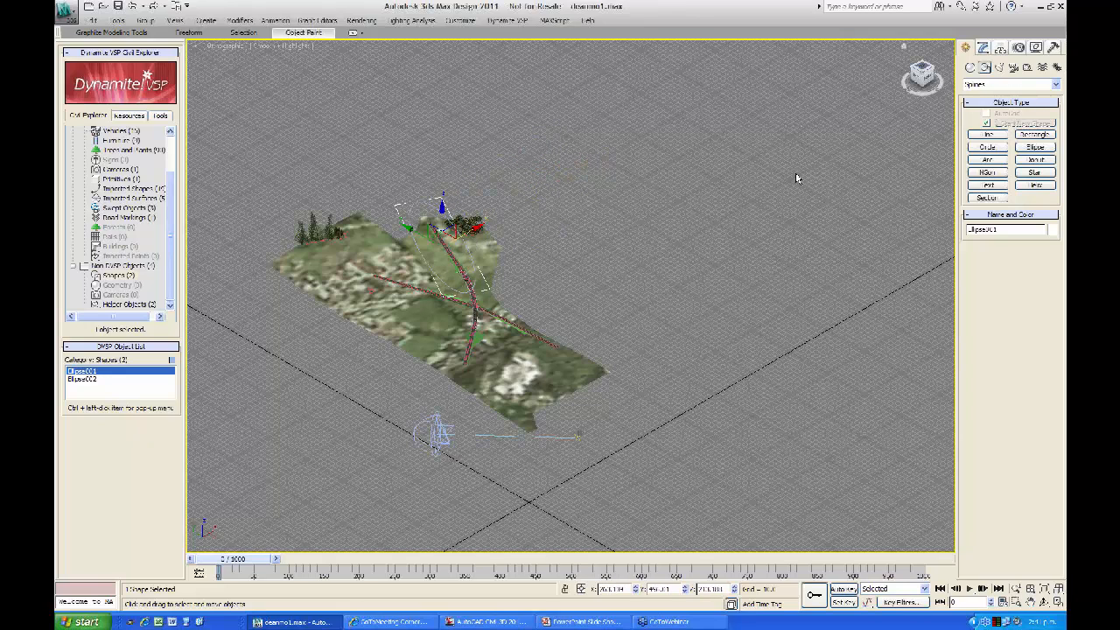
Step: Reposition the ellipse in plan so that it is centred over the crossing of the two roads
key(t)
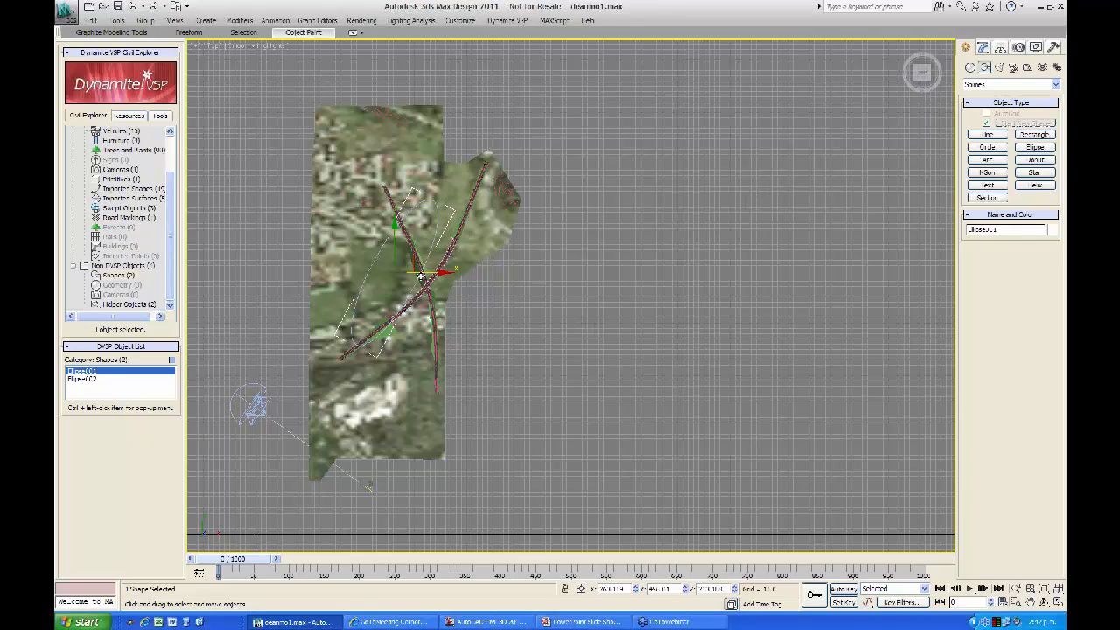
drag(425, 274, 463, 273)
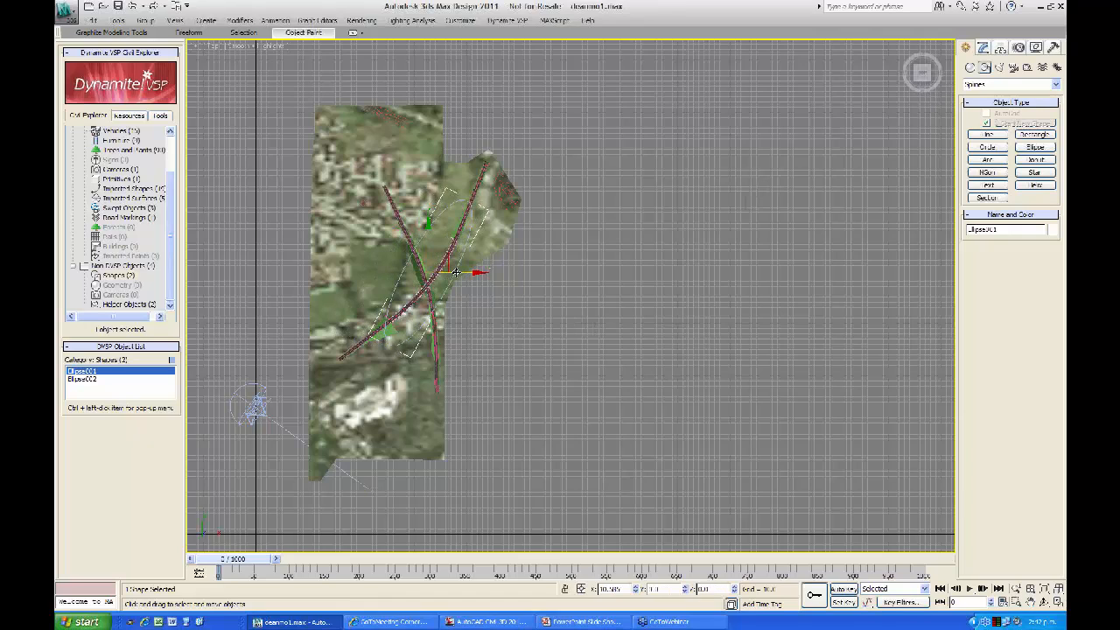
drag(429, 238, 426, 246)
drag(476, 277, 462, 280)
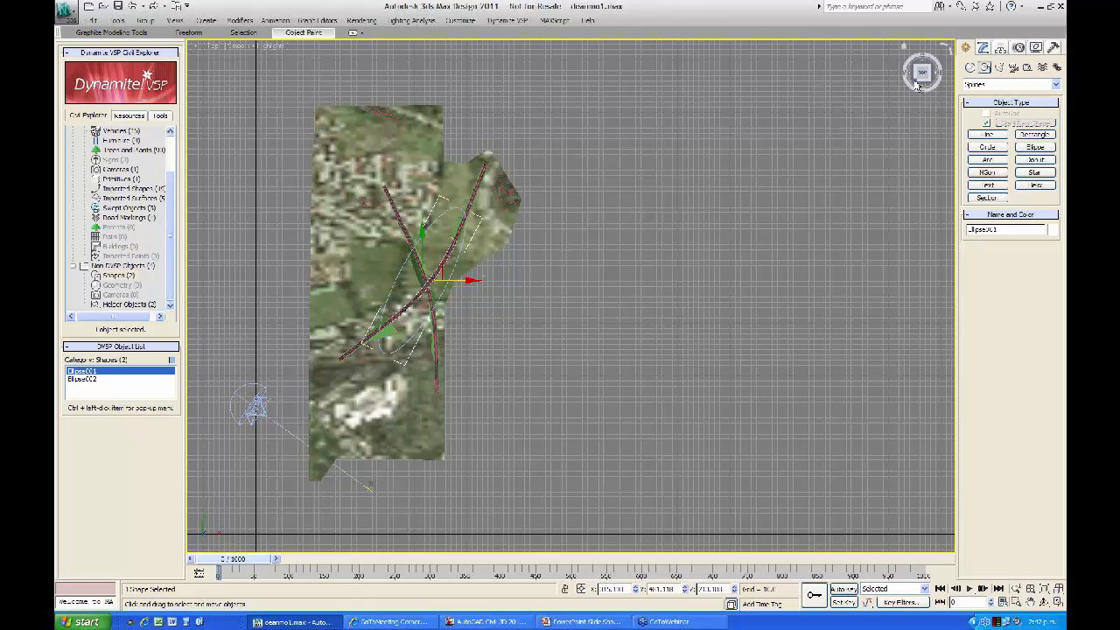
Step: Lower the ellipse toward the terrain to a Z position of about 121 and deselect it
alt+middle_drag(677, 311, 623, 301)
middle_drag(555, 219, 555, 166)
scroll(506, 131, up, 5)
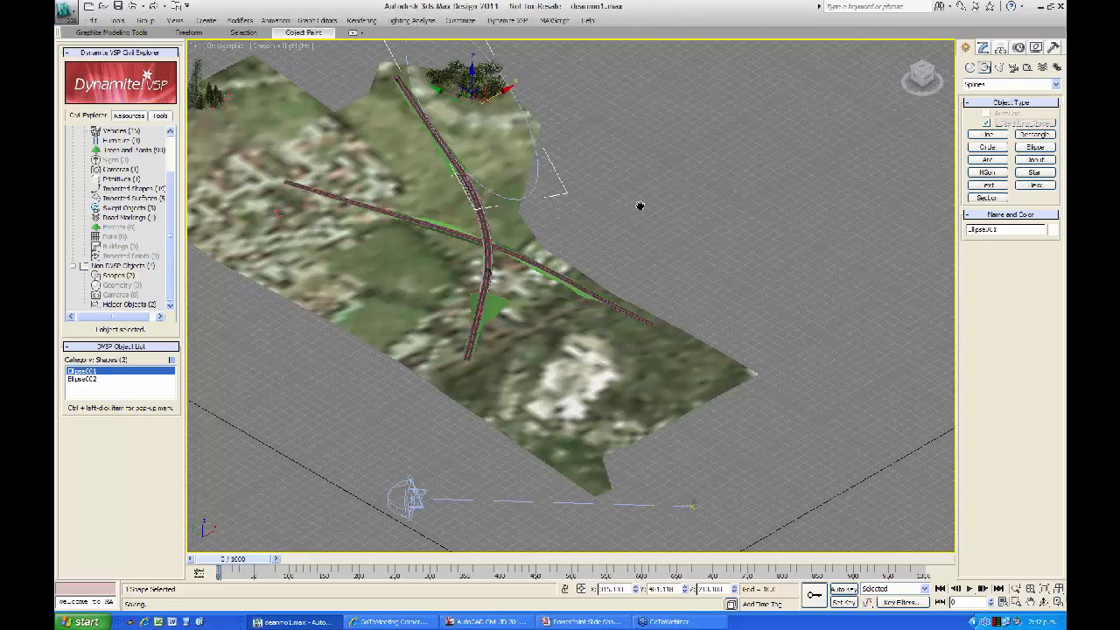
middle_drag(472, 79, 355, 184)
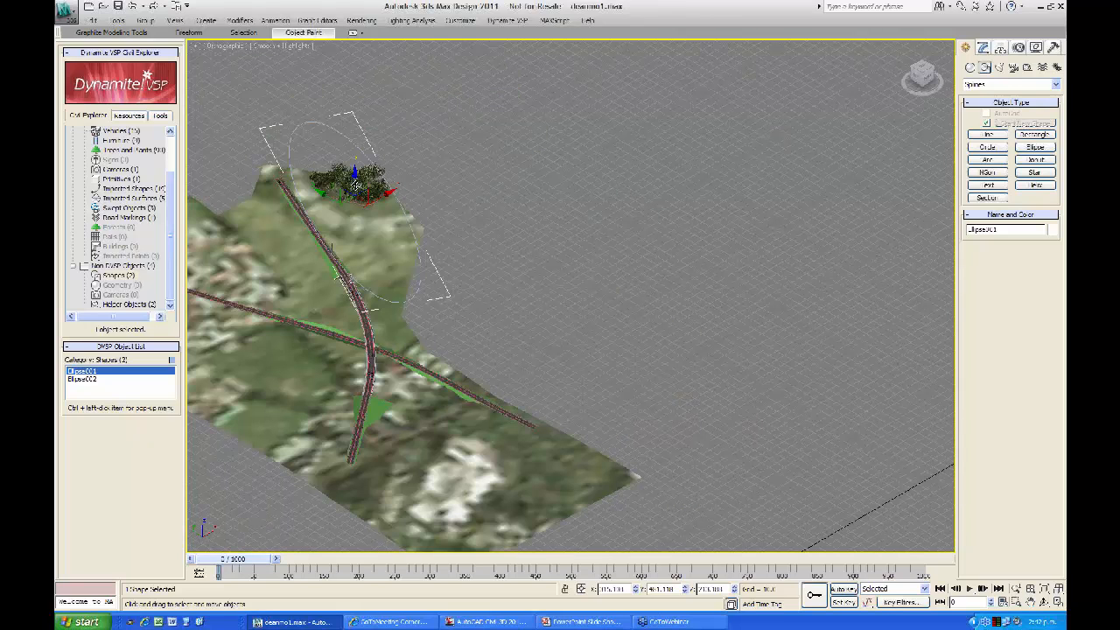
drag(355, 184, 355, 248)
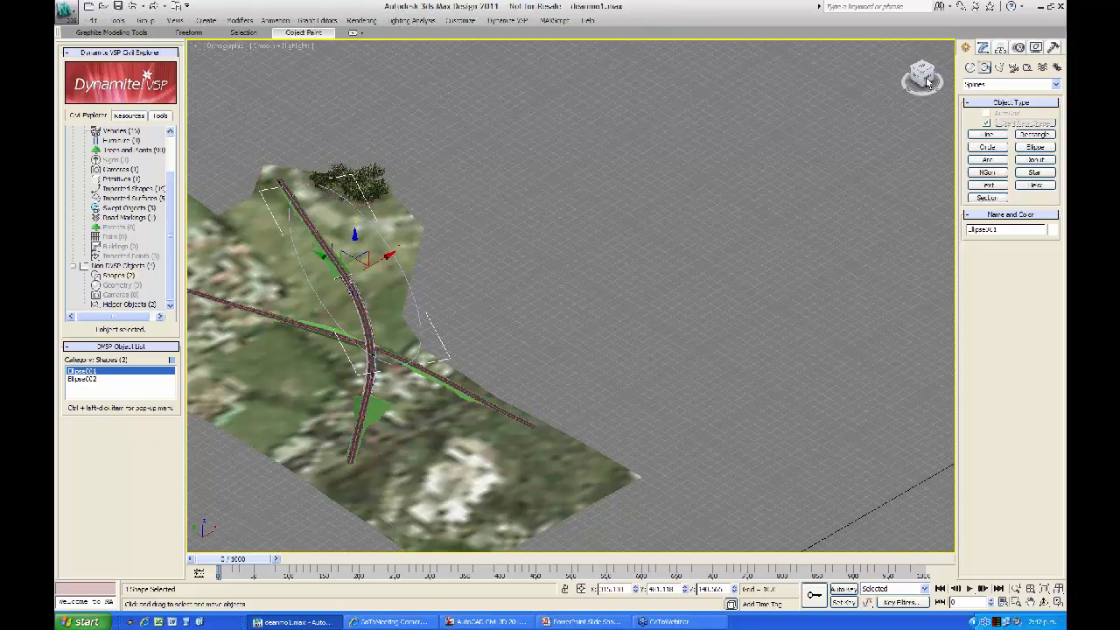
drag(928, 81, 925, 59)
drag(921, 68, 901, 55)
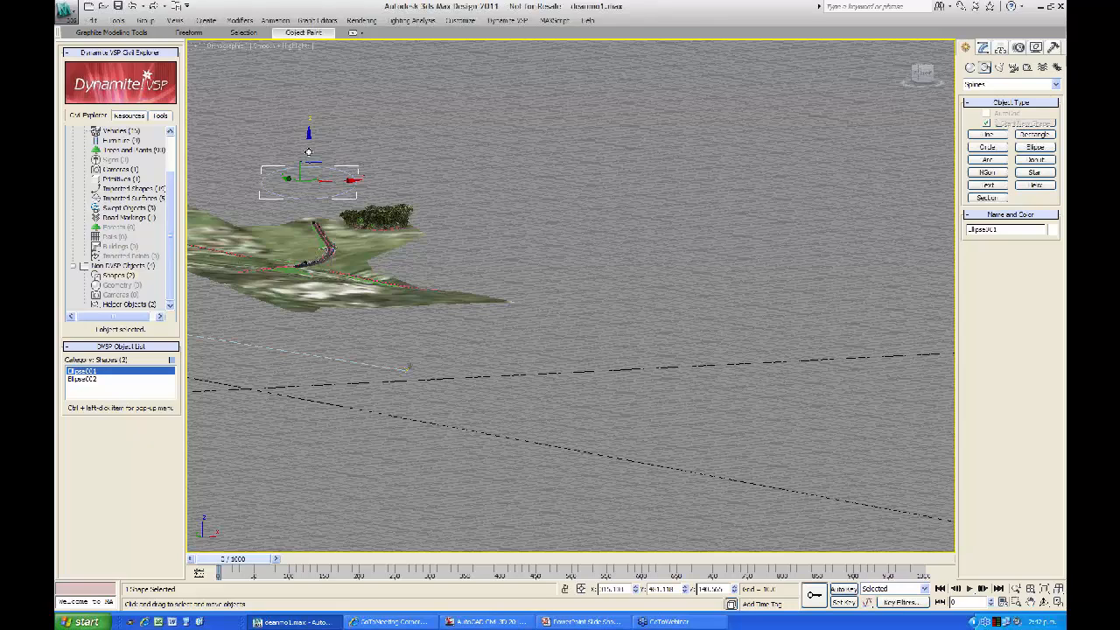
drag(308, 151, 308, 173)
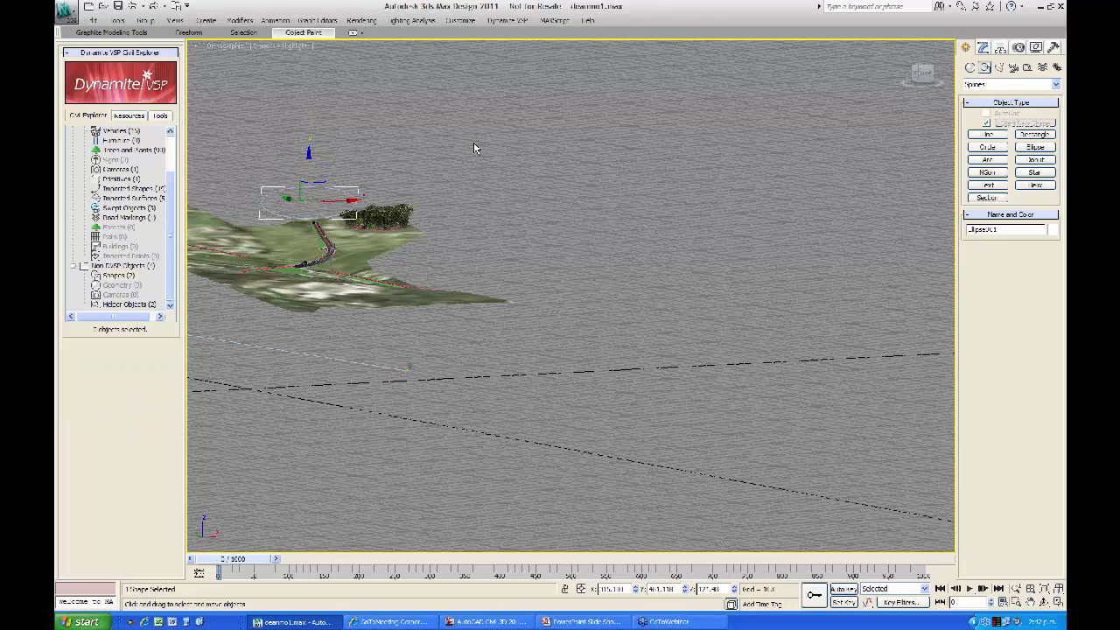
click(474, 149)
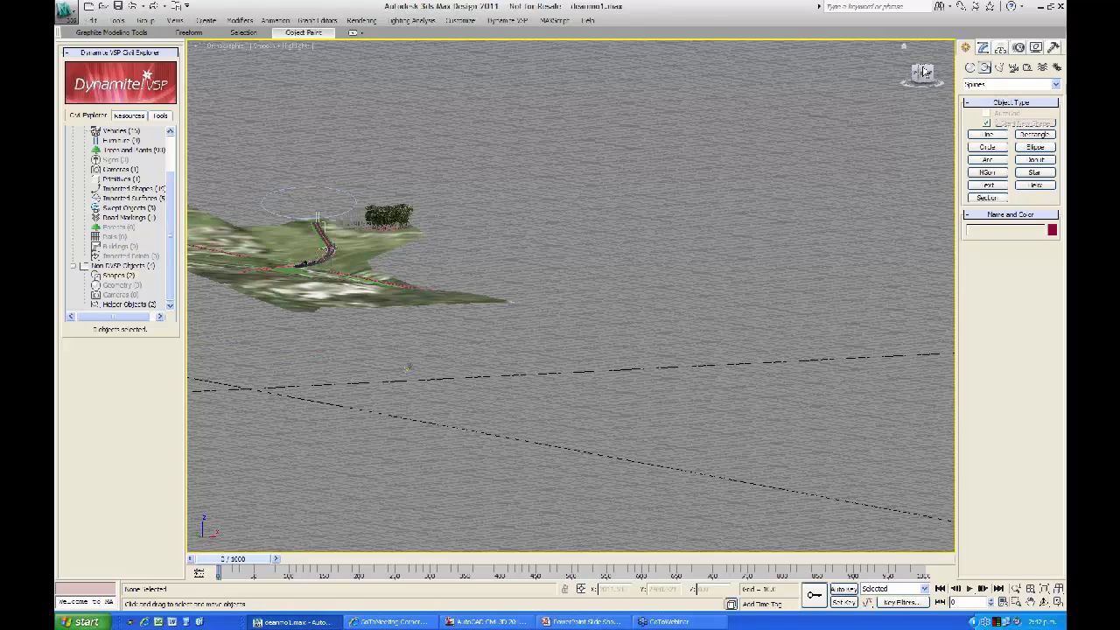
Step: Draw a second, very narrow horizontal ellipse in plan beside the terrain, near the crossing of the two roads
click(924, 72)
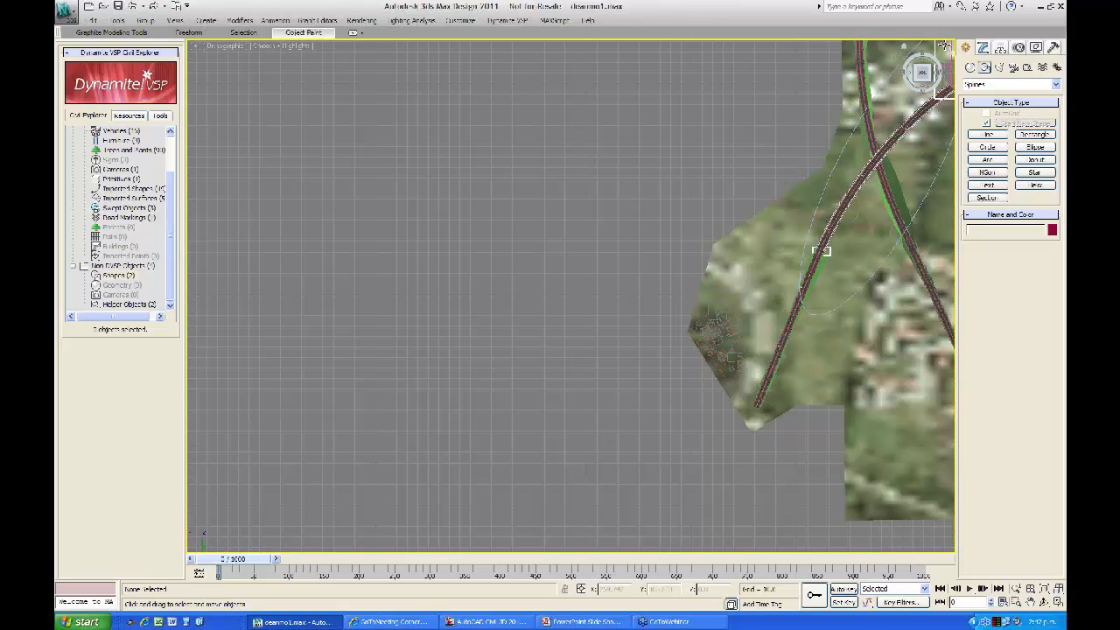
click(943, 45)
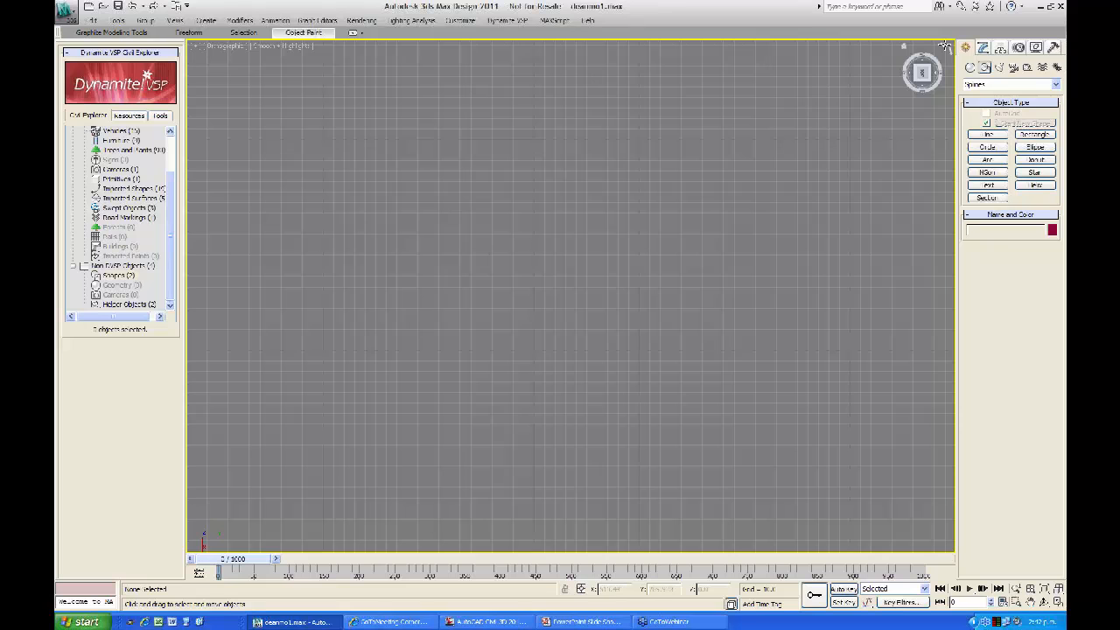
click(920, 73)
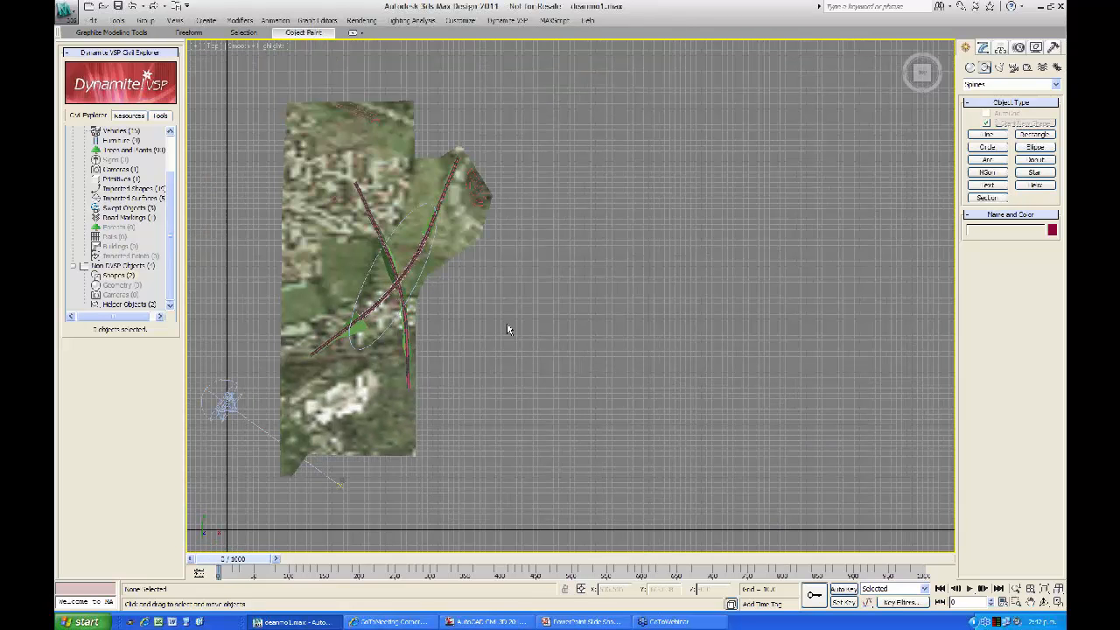
click(205, 21)
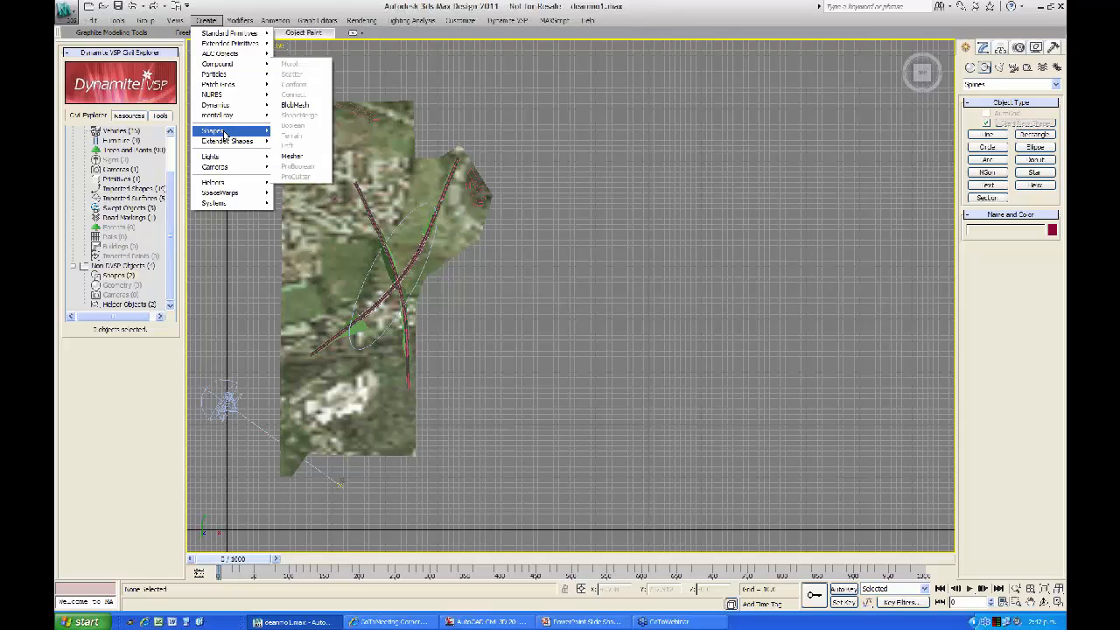
mouse_move(223, 130)
click(290, 164)
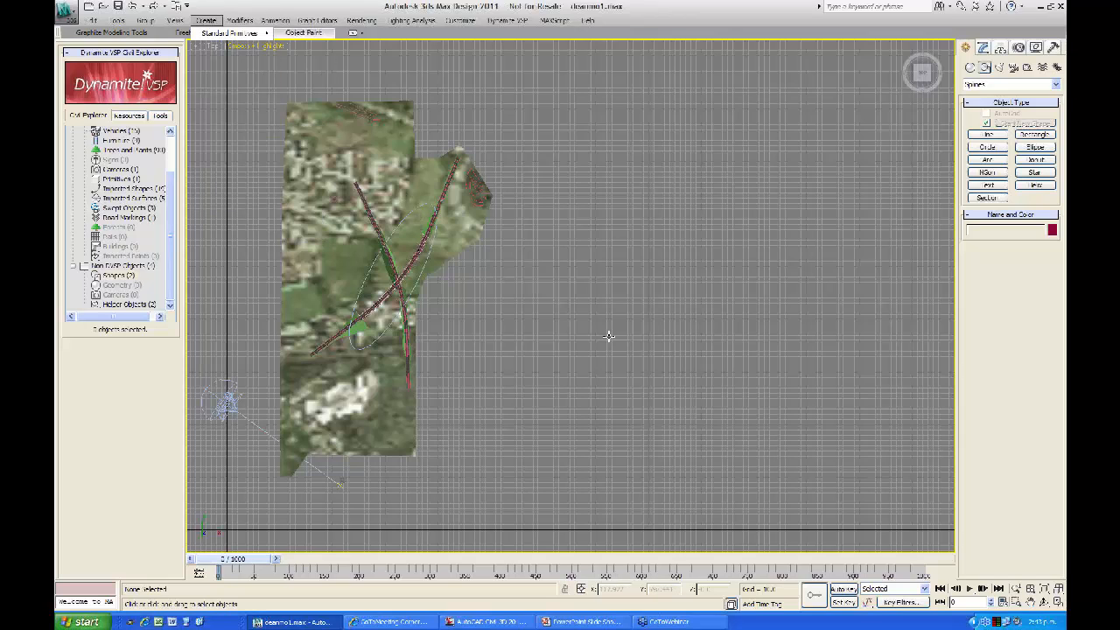
drag(544, 296, 434, 293)
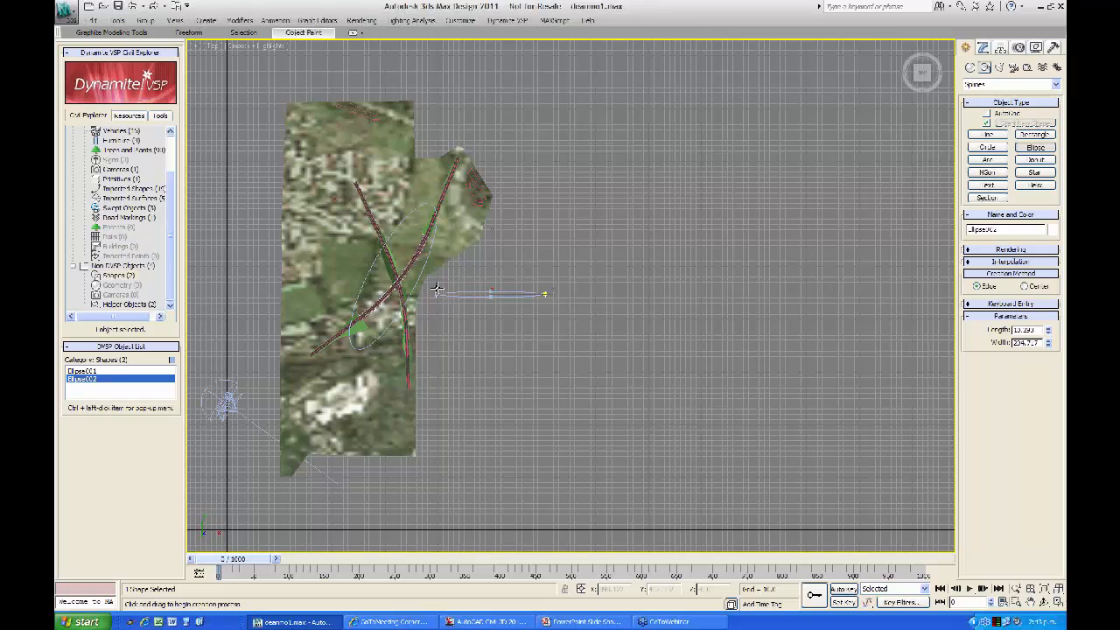
right_click(482, 317)
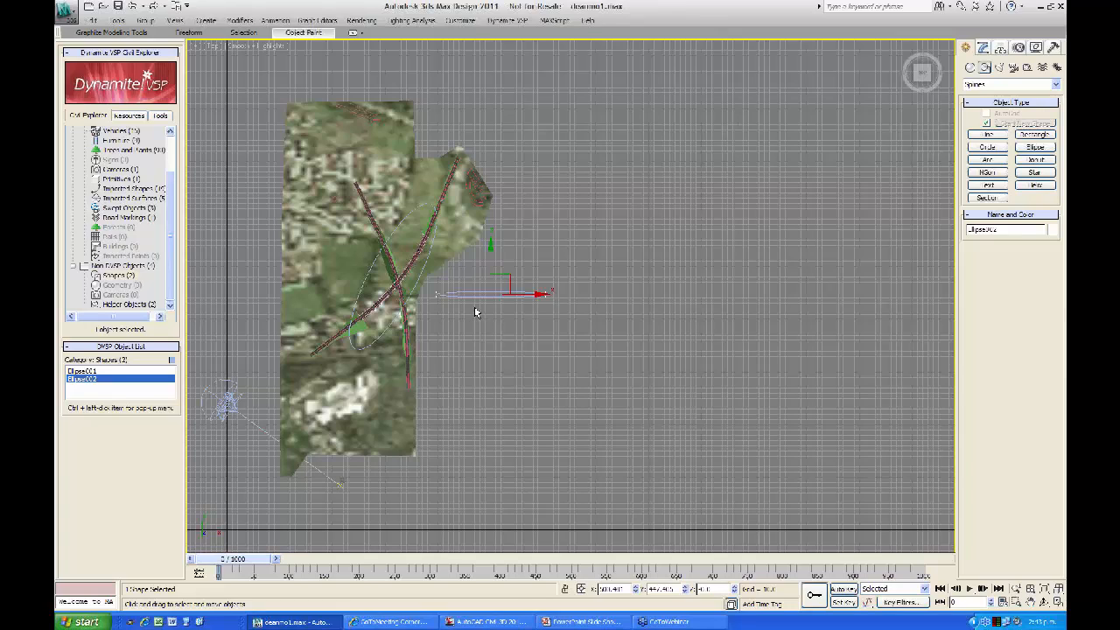
Step: Rotate the narrow ellipse about 56 degrees around its vertical axis
right_click(475, 312)
click(488, 330)
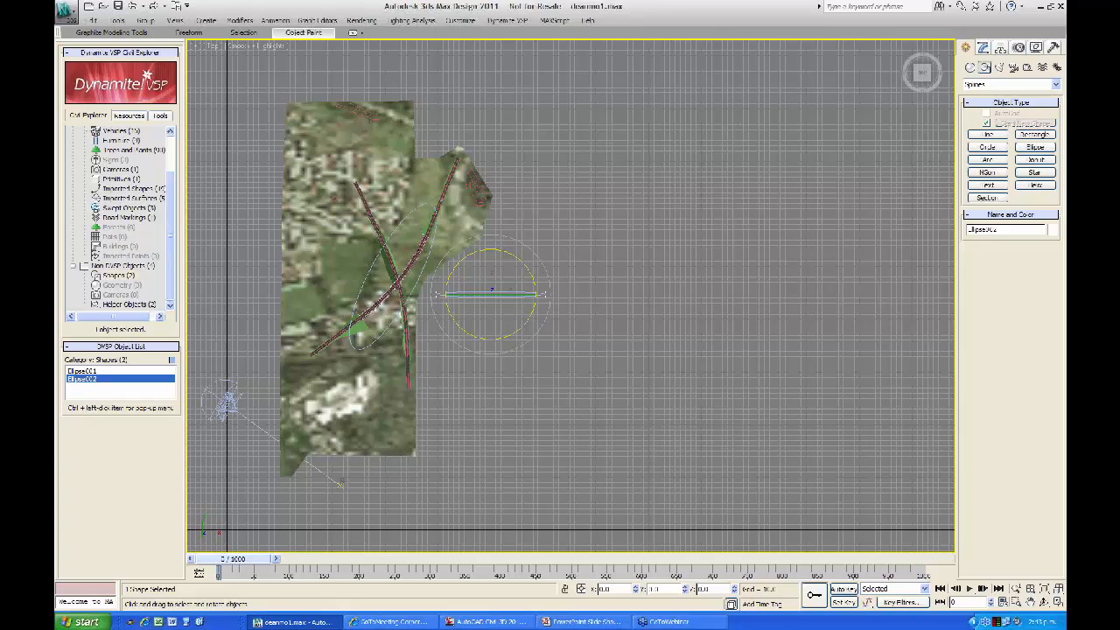
drag(536, 302, 537, 266)
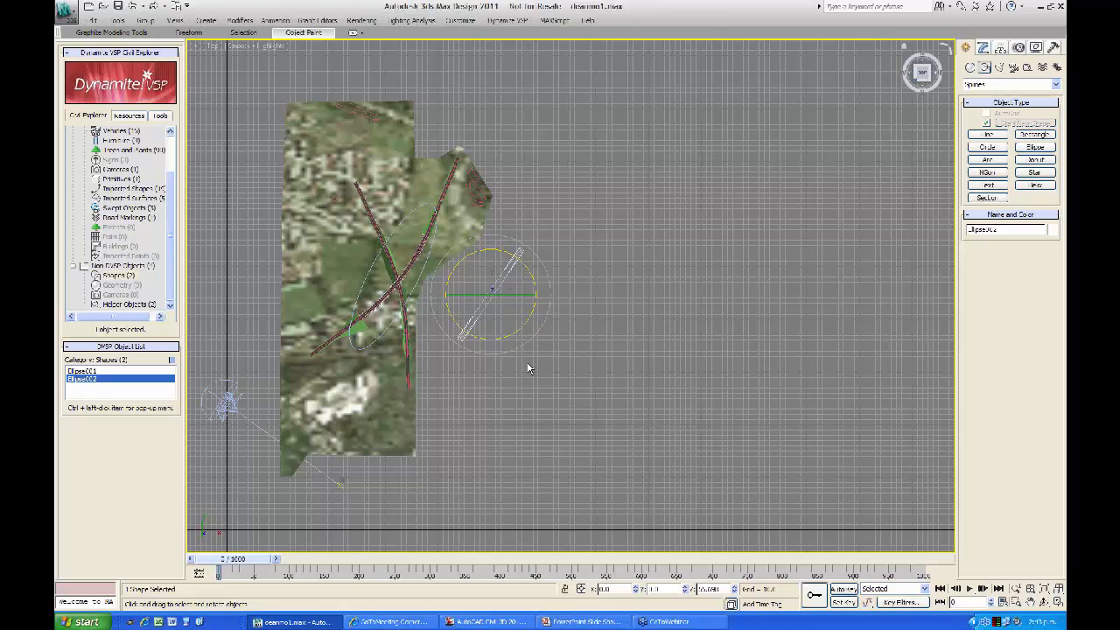
Step: Raise the narrow ellipse vertically so that it floats above the level of the terrain
alt+middle_drag(526, 365, 567, 241)
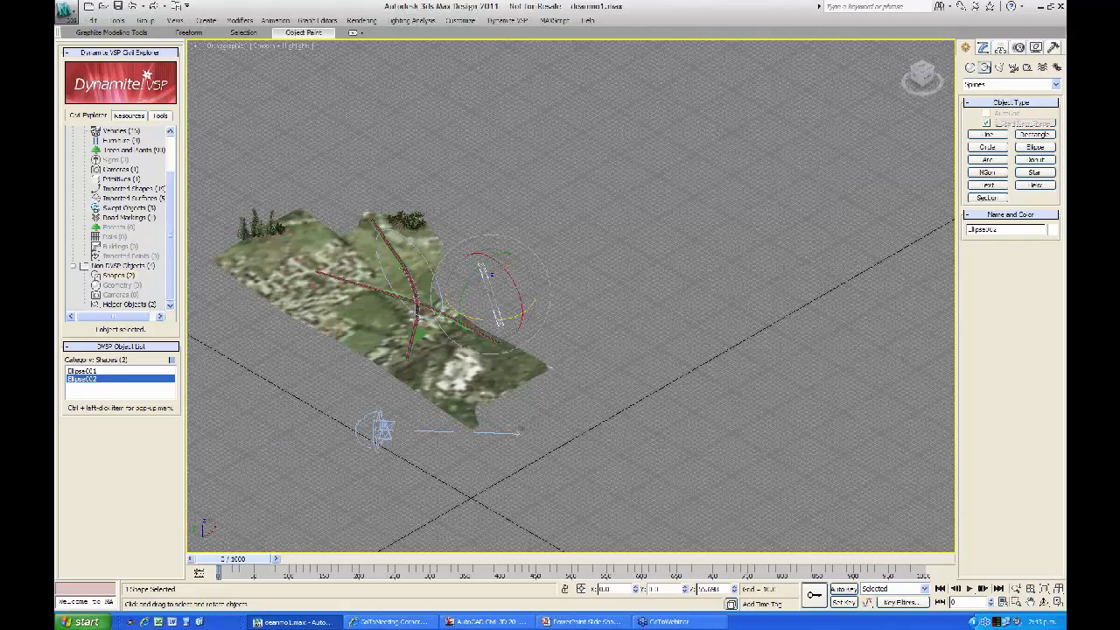
right_click(566, 239)
click(578, 245)
drag(490, 272, 494, 224)
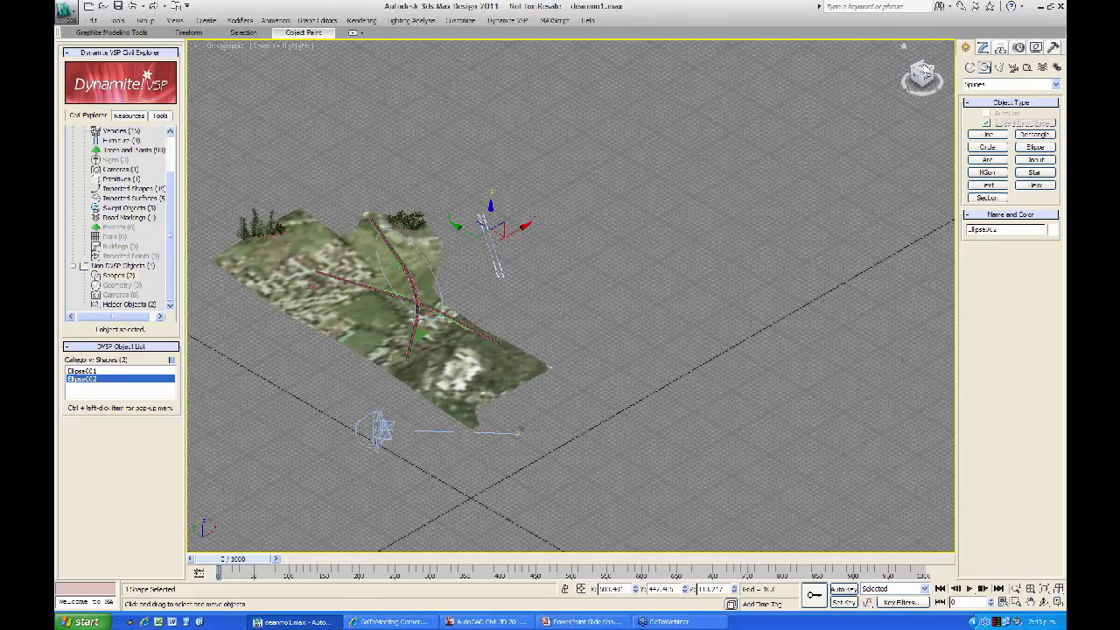
Step: Reposition the narrow ellipse in plan so that it lies along the curved road over the road crossing
key(t)
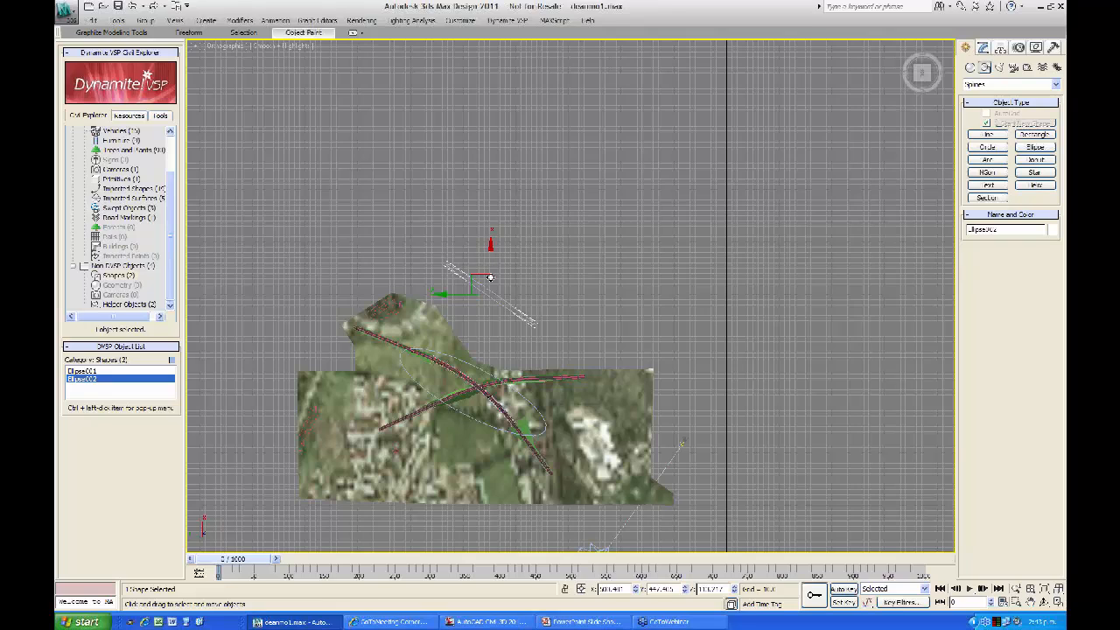
drag(490, 277, 443, 389)
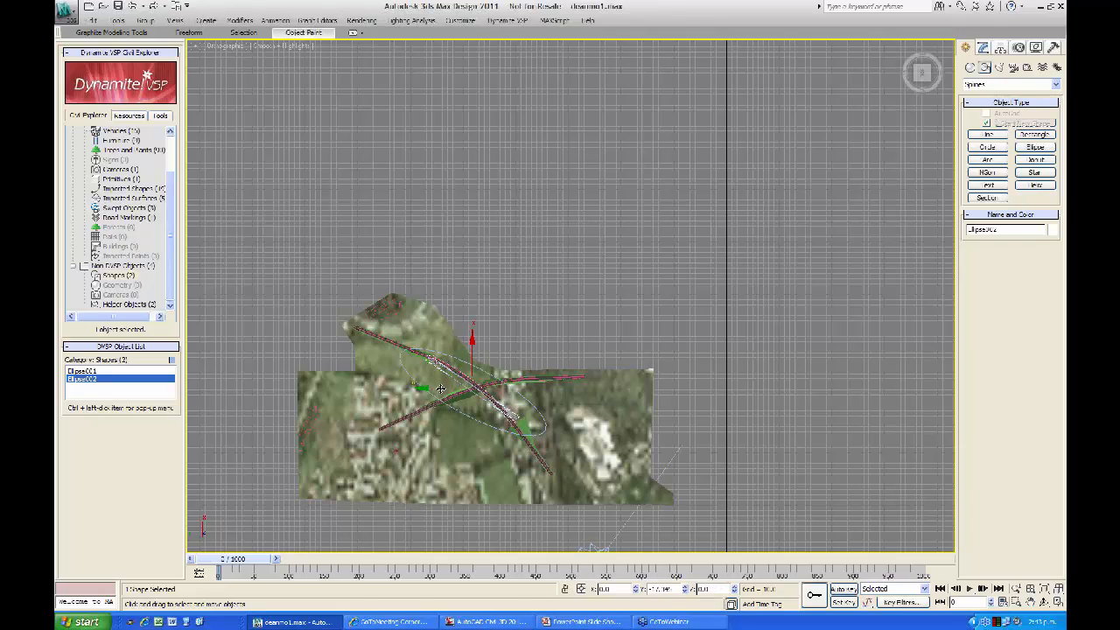
click(932, 85)
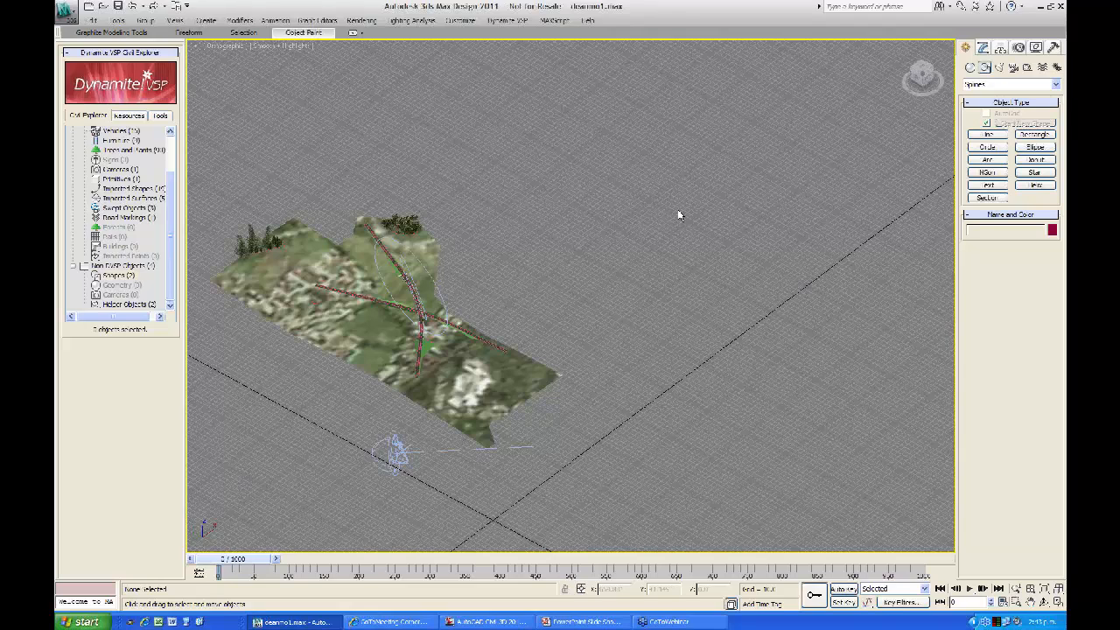
Step: Lower the narrow ellipse until it sits close to the curved road at the crossing, and deselect it
scroll(412, 296, up, 5)
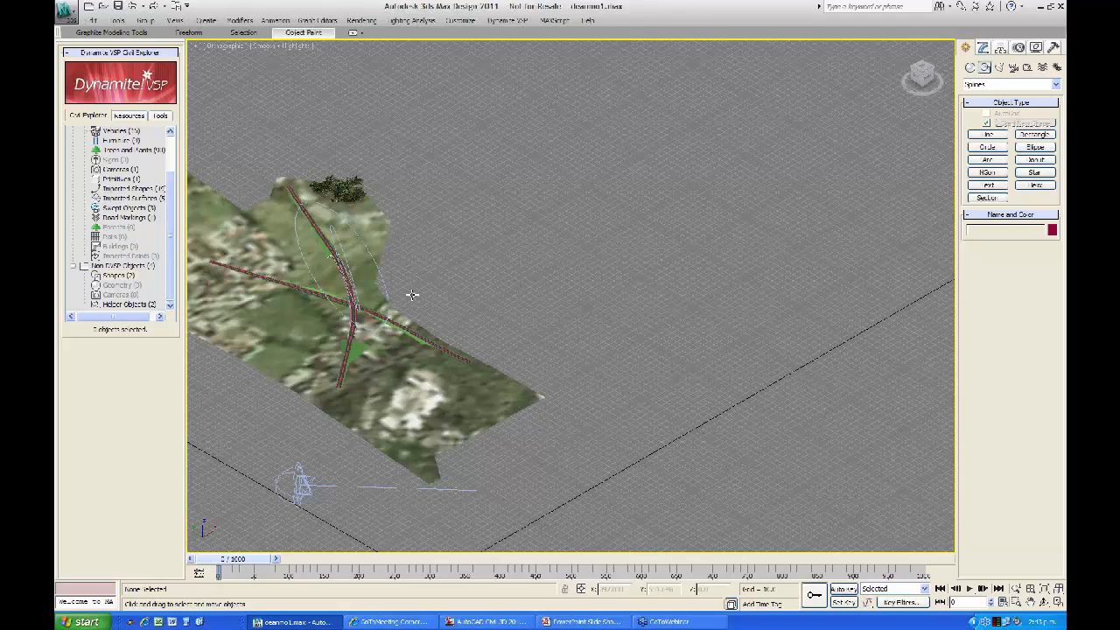
click(933, 75)
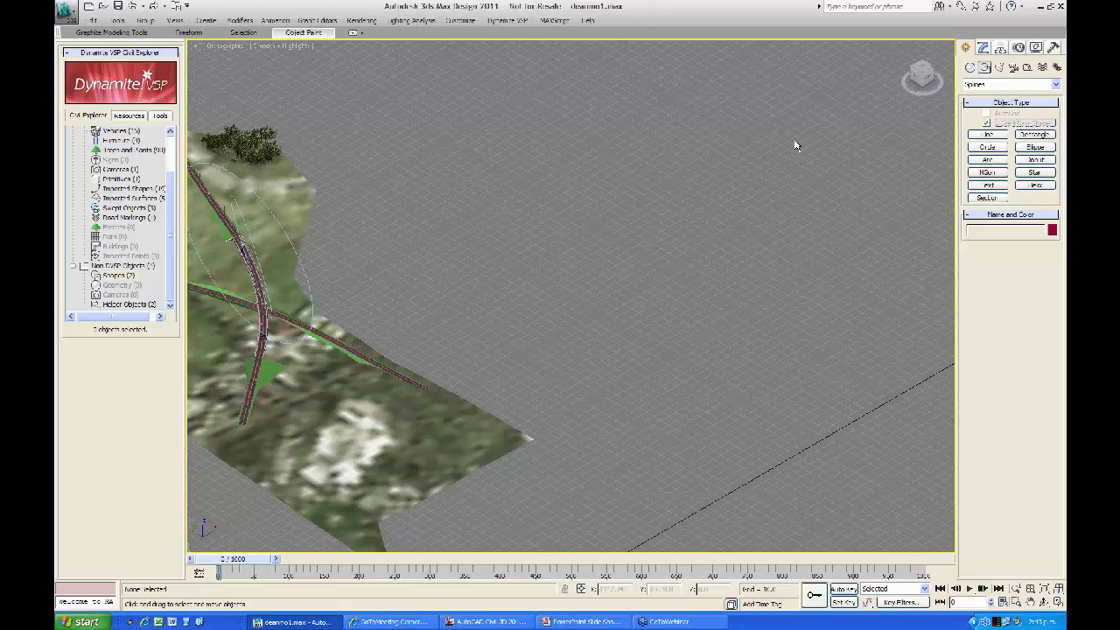
middle_drag(689, 241, 888, 401)
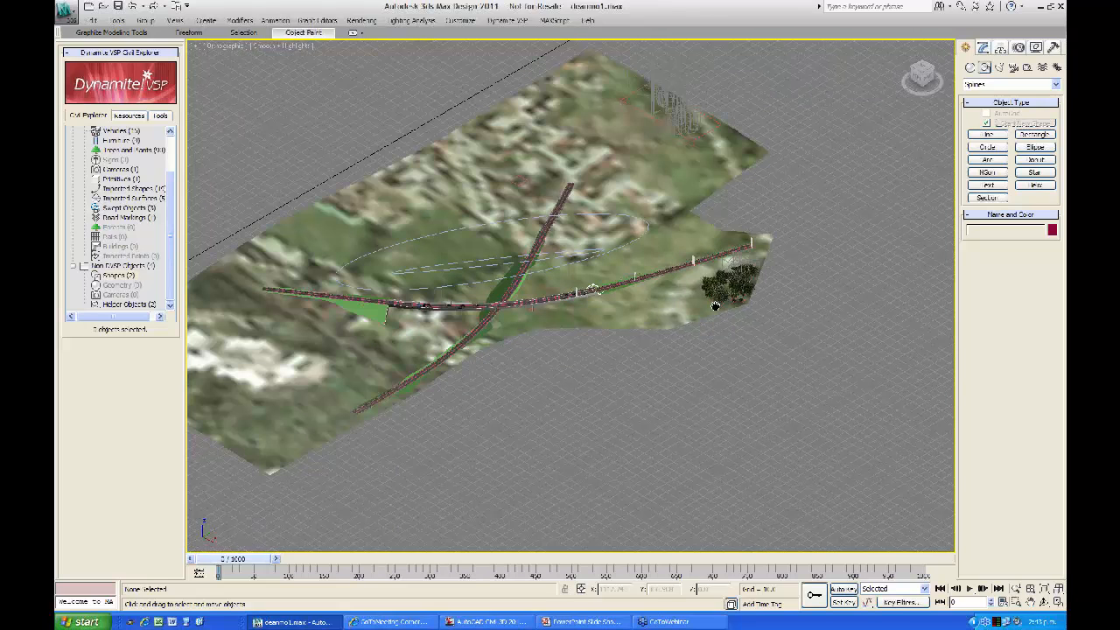
click(488, 268)
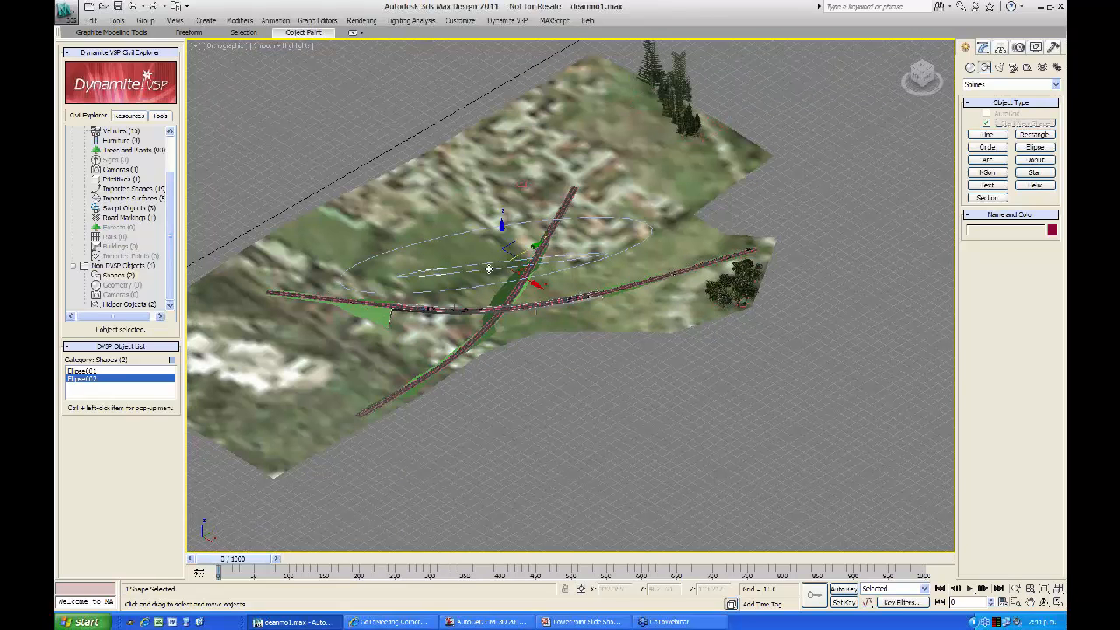
drag(501, 234, 500, 272)
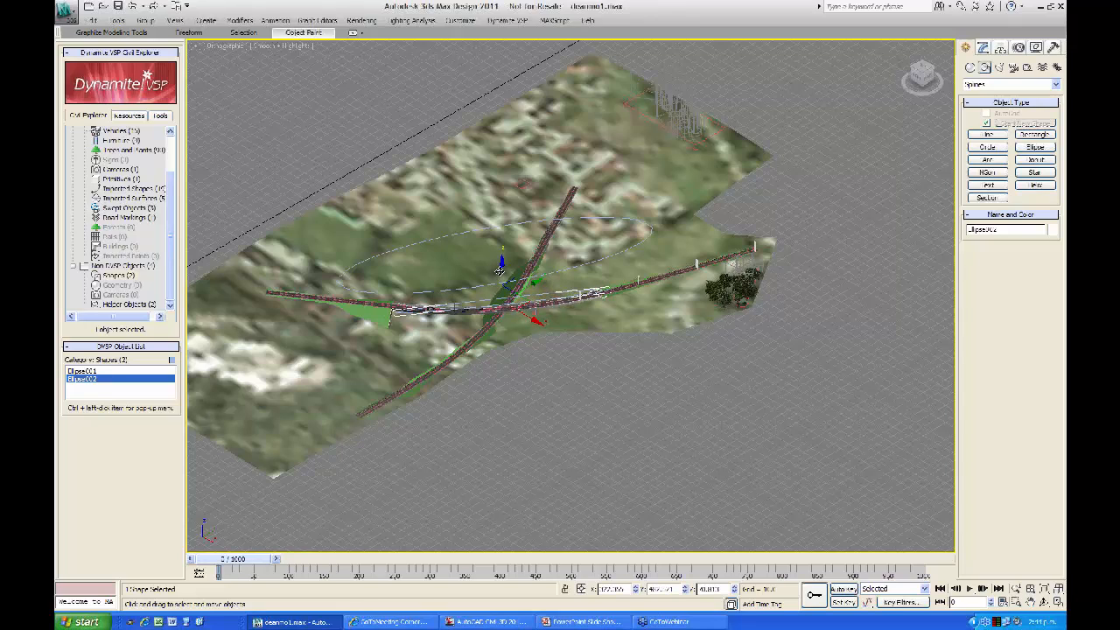
click(558, 417)
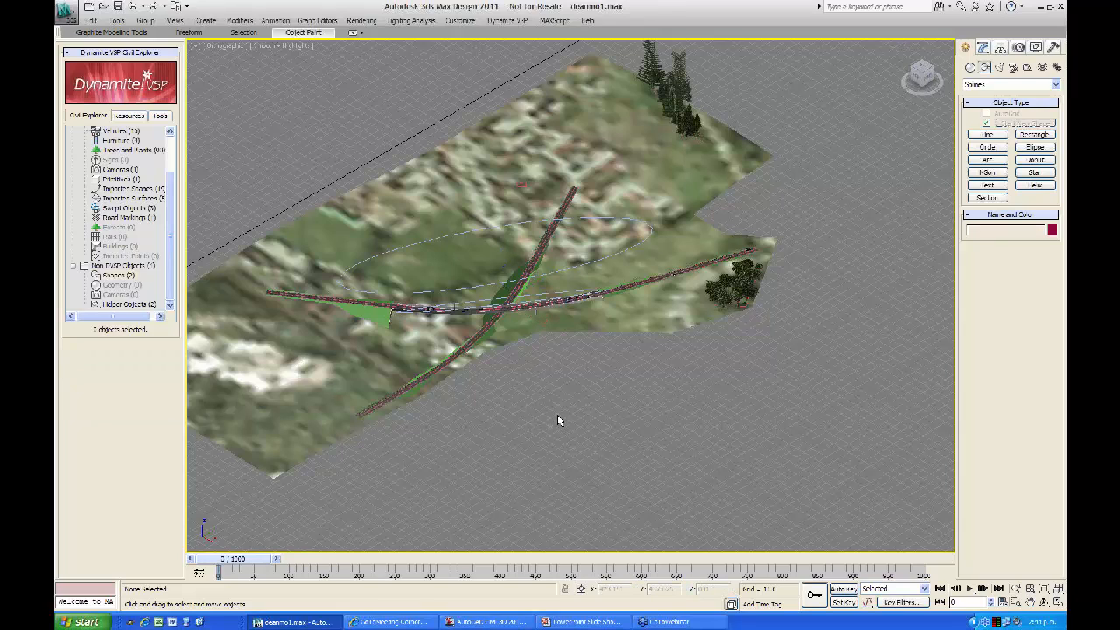
middle_drag(527, 412, 468, 392)
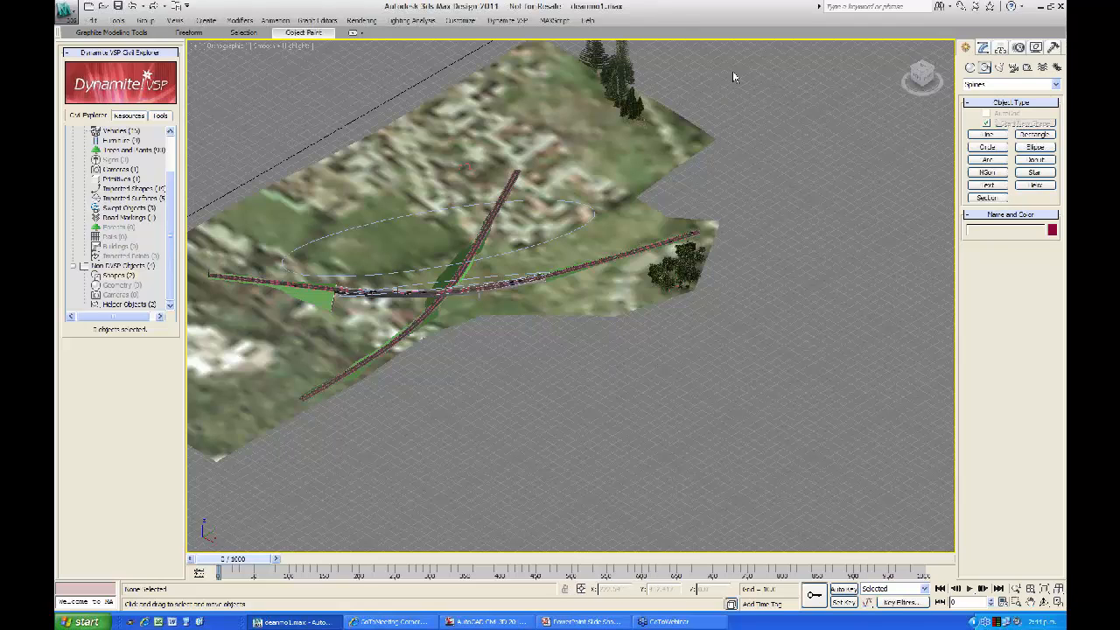
Step: Create a target camera in the empty area in front of the terrain and give it the 35 mm stock lens
click(1014, 71)
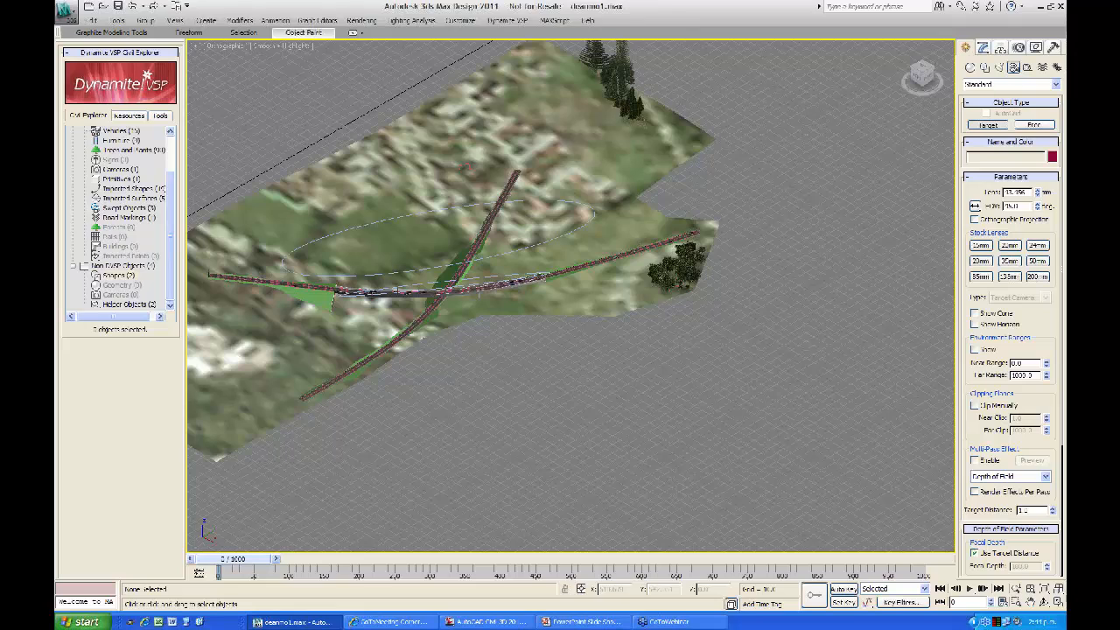
drag(637, 399, 468, 409)
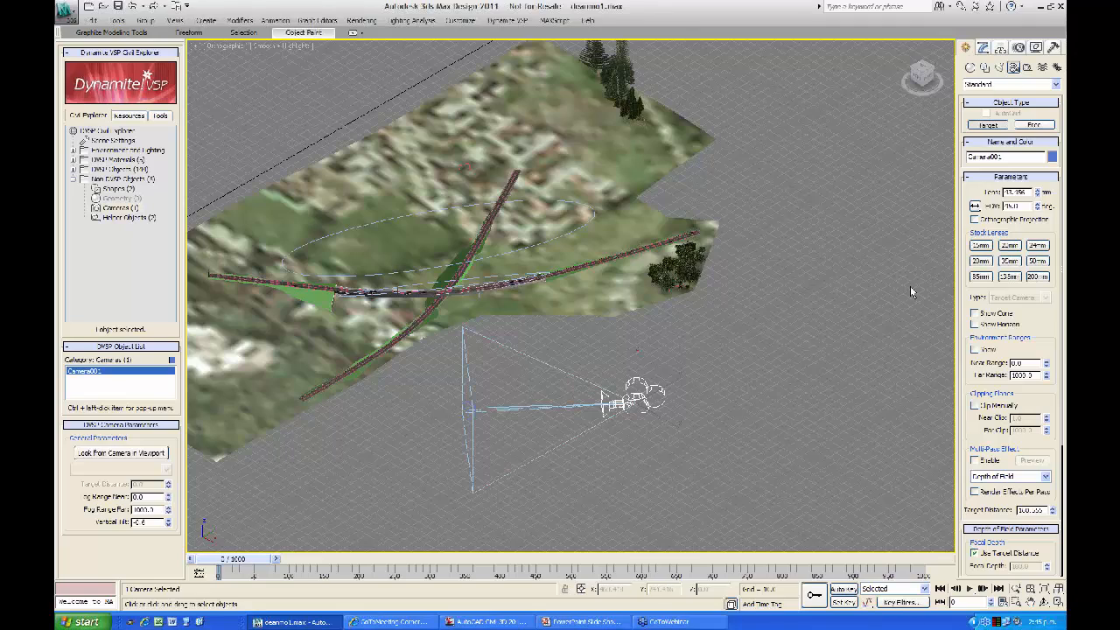
click(1009, 261)
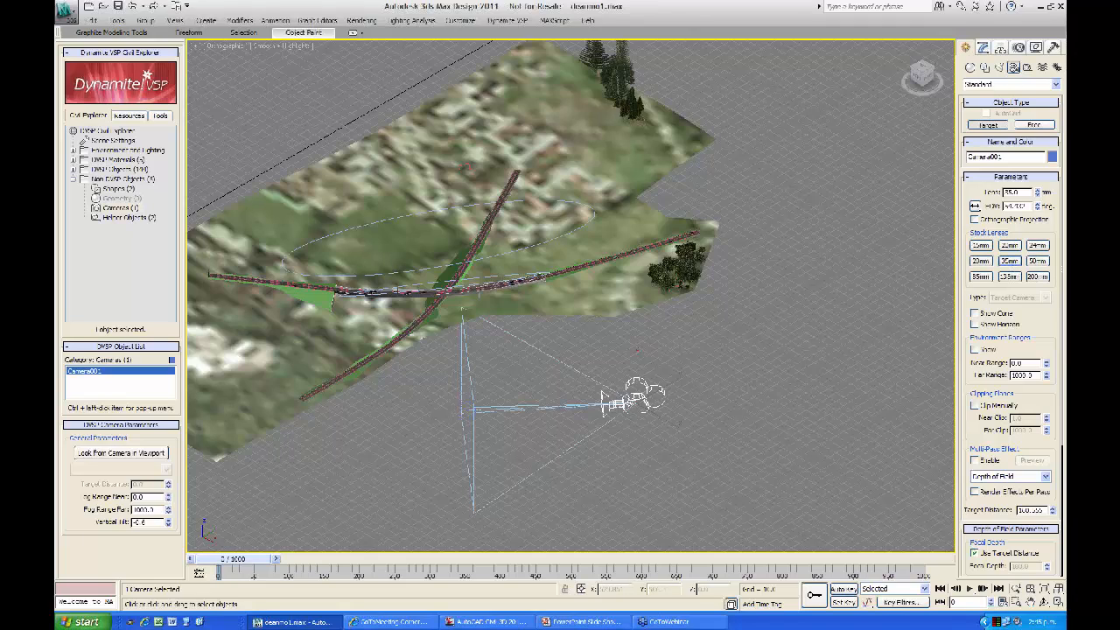
click(1038, 263)
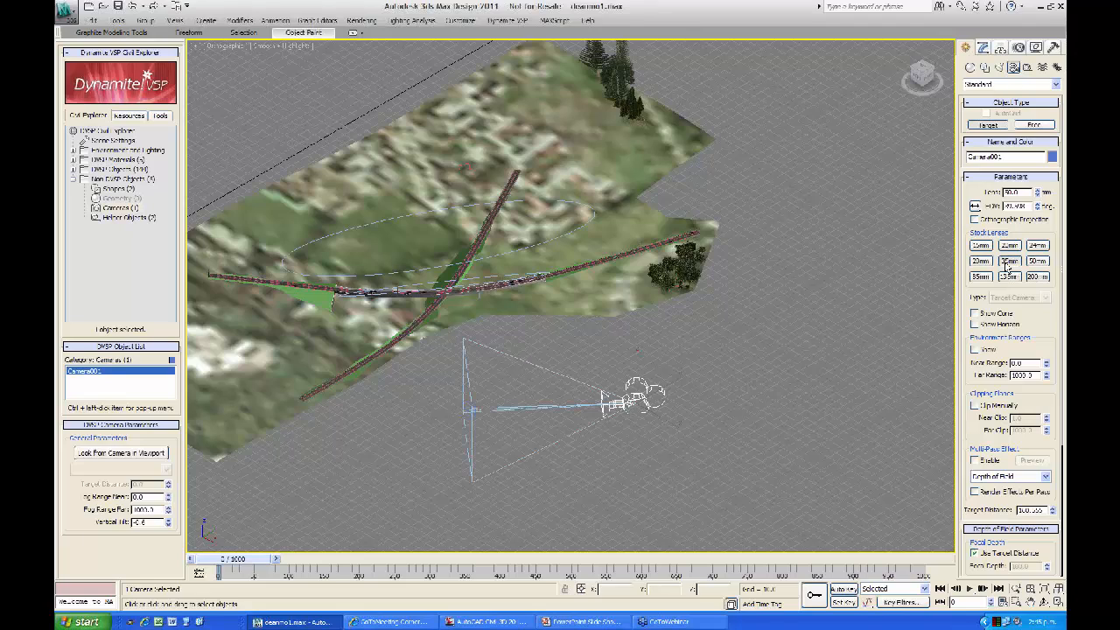
click(1008, 263)
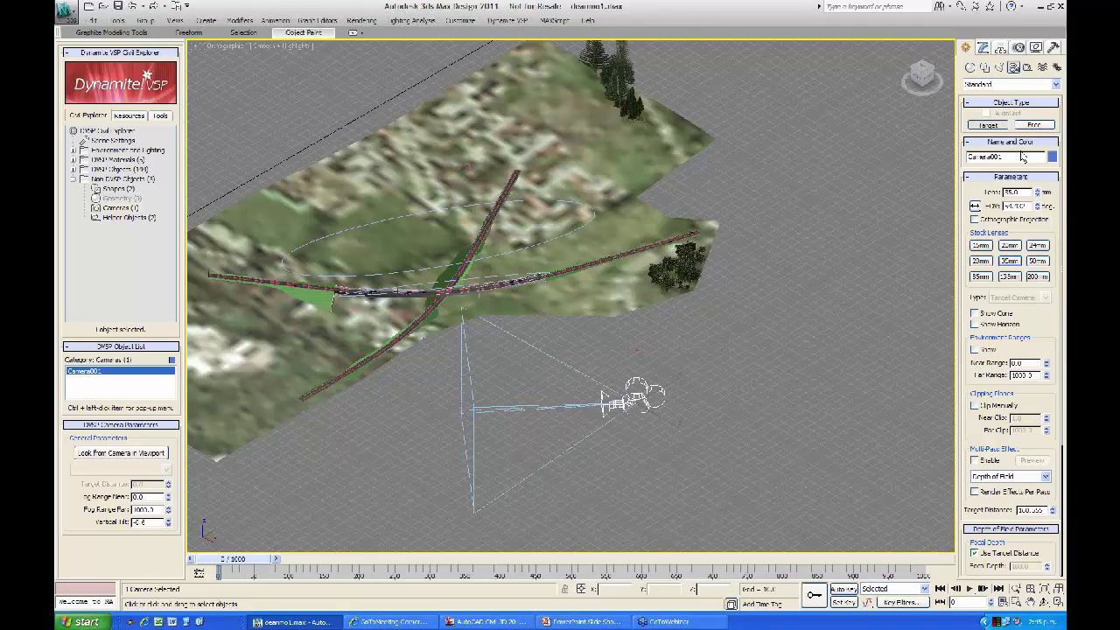
Step: Assign a Path Constraint as the camera's position controller
click(1019, 49)
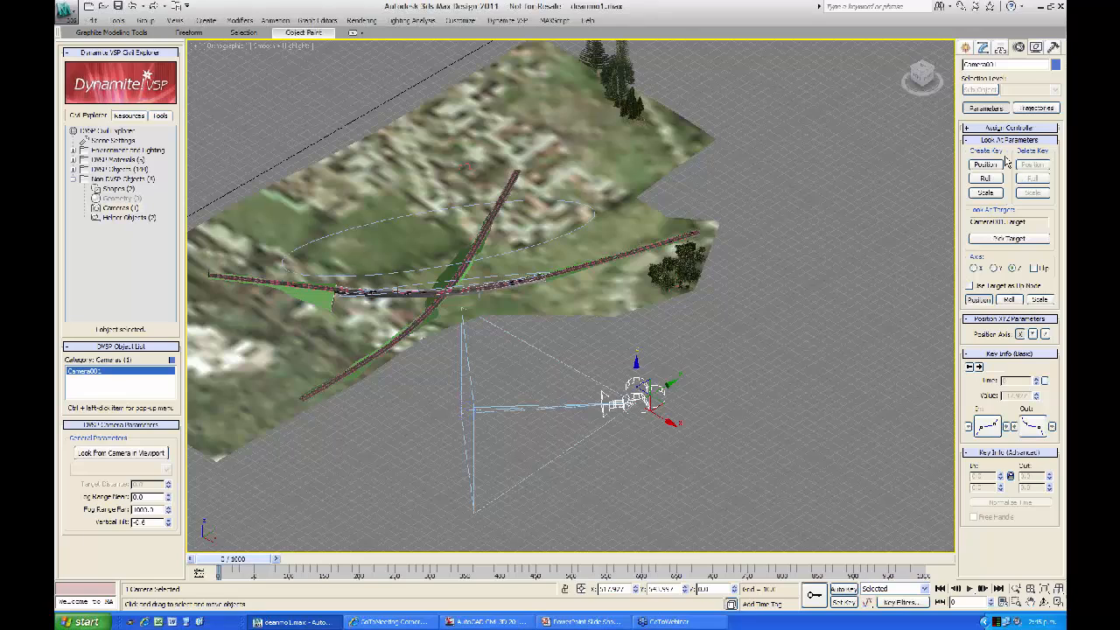
click(967, 129)
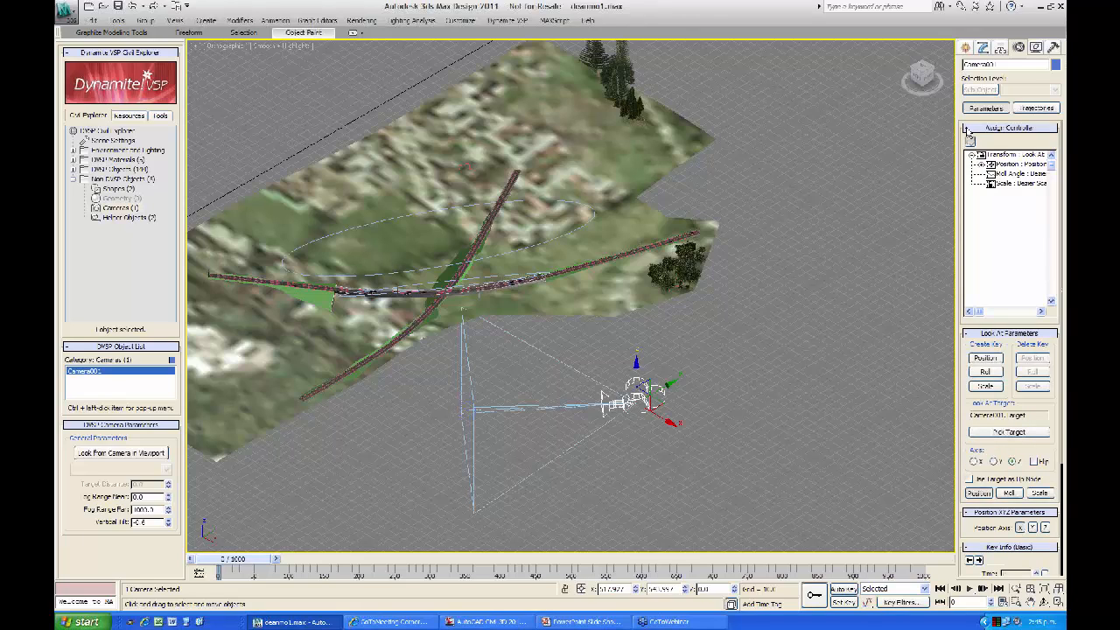
click(1023, 164)
click(970, 141)
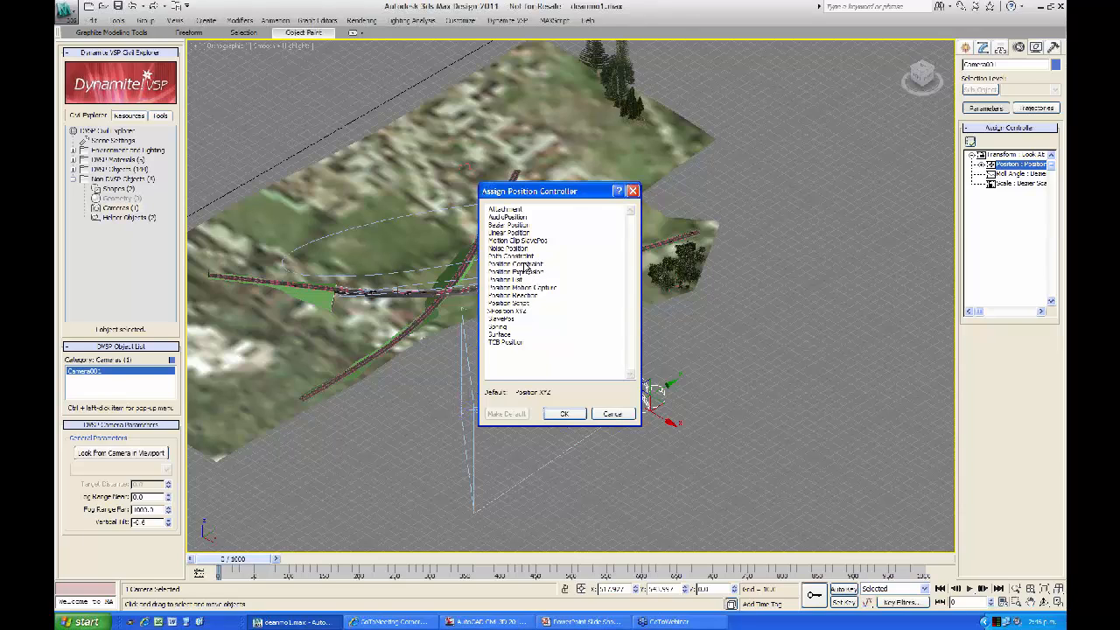
click(522, 257)
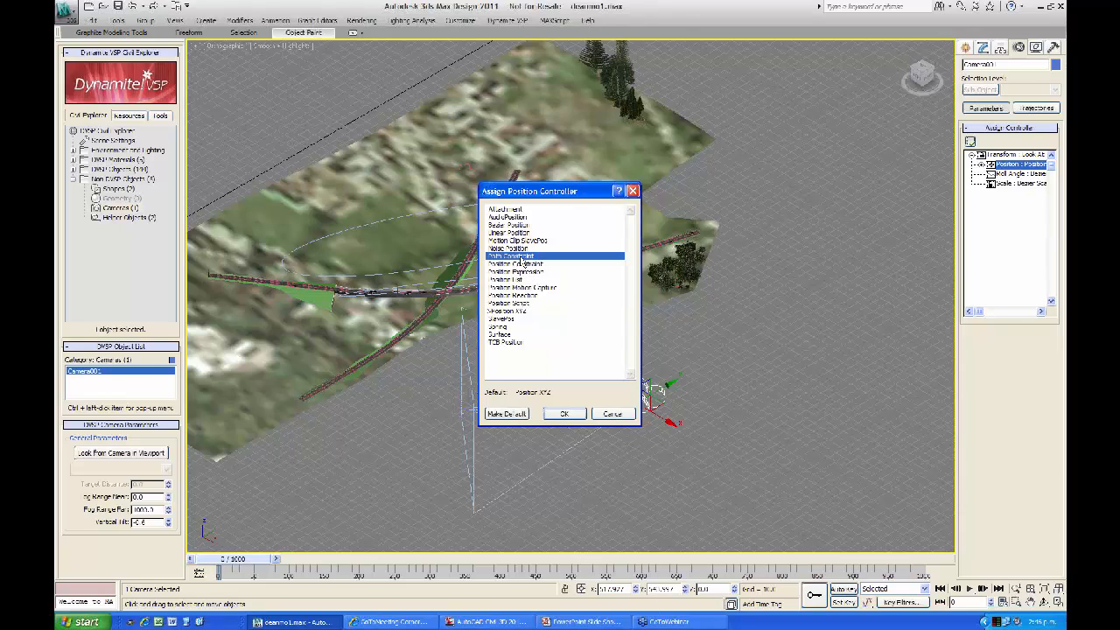
click(564, 413)
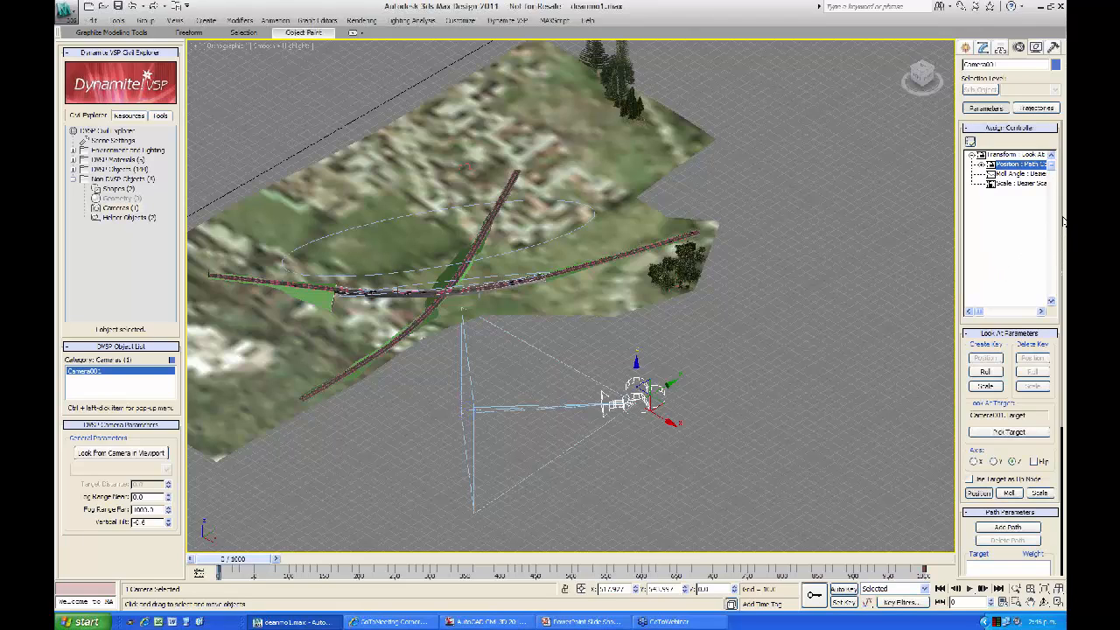
Step: Add the large ellipse above the terrain as the camera's motion path and preview its movement by scrubbing the timeline
scroll(1063, 218, down, 3)
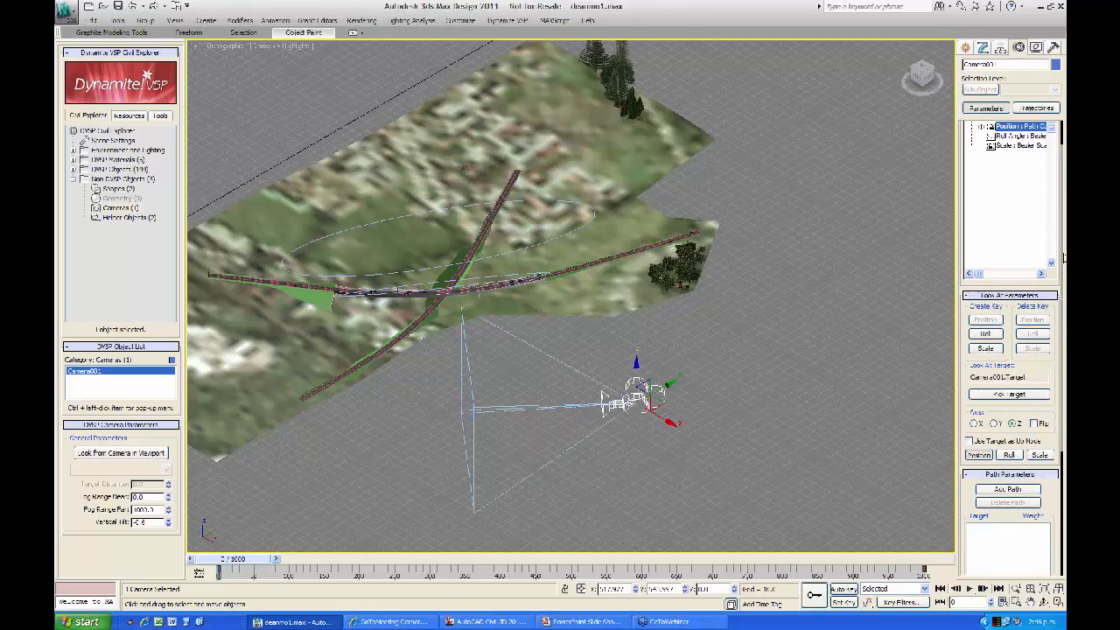
drag(1064, 318, 1064, 339)
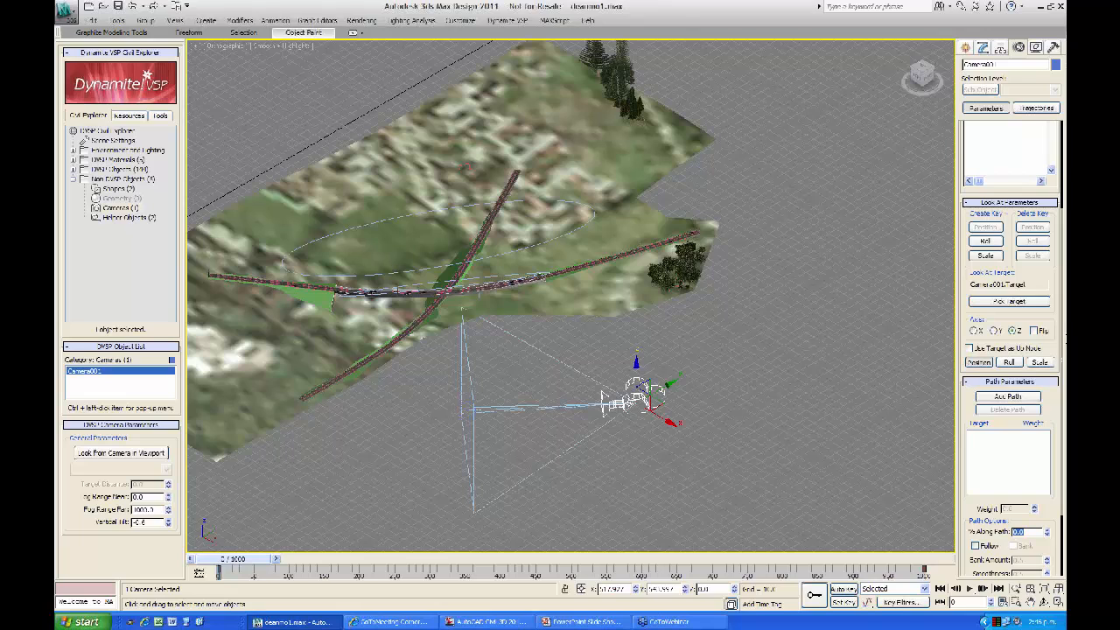
drag(1064, 339, 1065, 425)
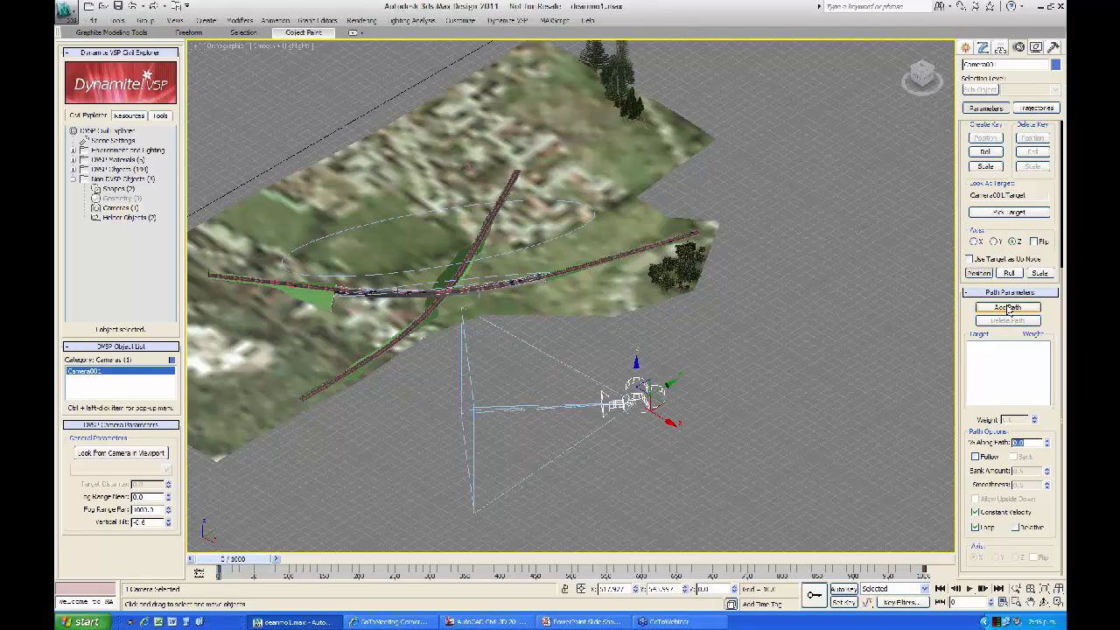
click(1008, 307)
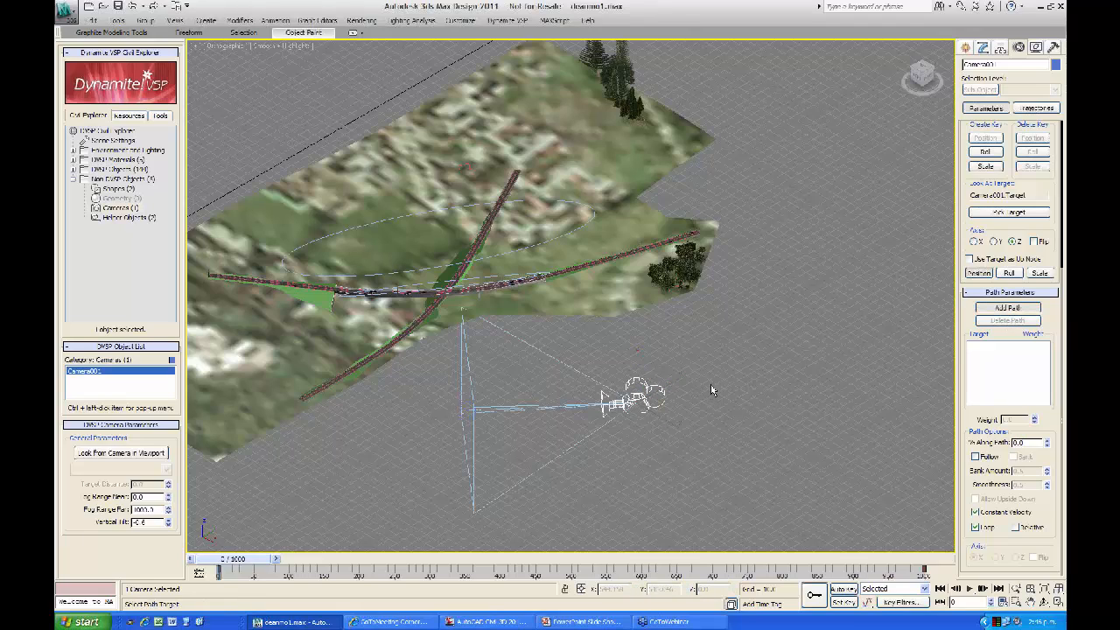
click(540, 241)
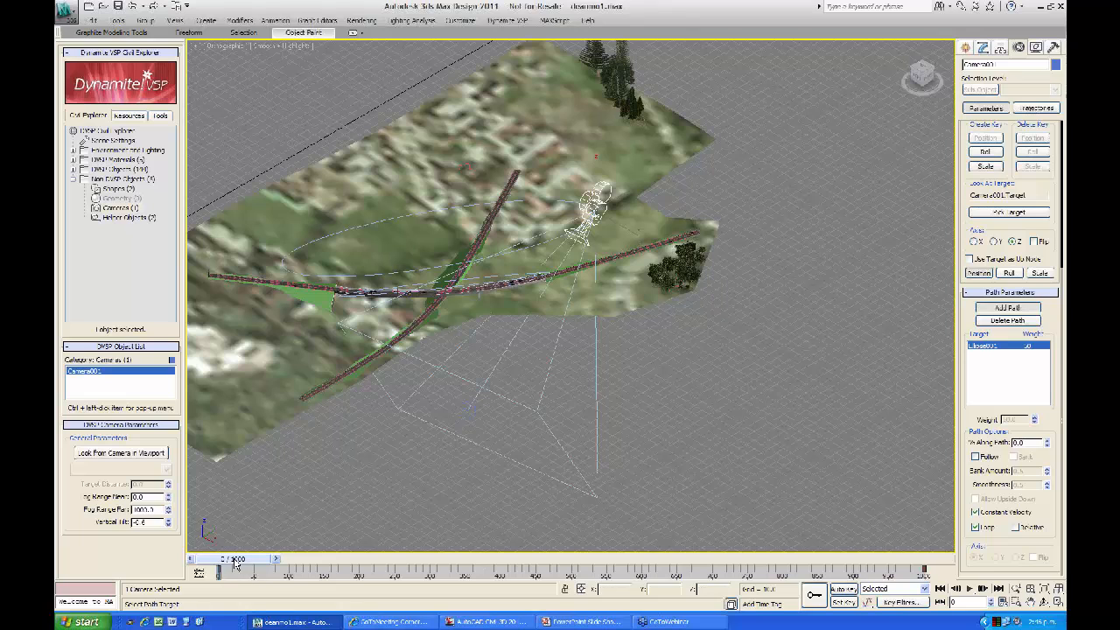
mouse_move(234, 564)
mouse_down()
mouse_move(753, 558)
mouse_move(220, 568)
mouse_up()
click(713, 356)
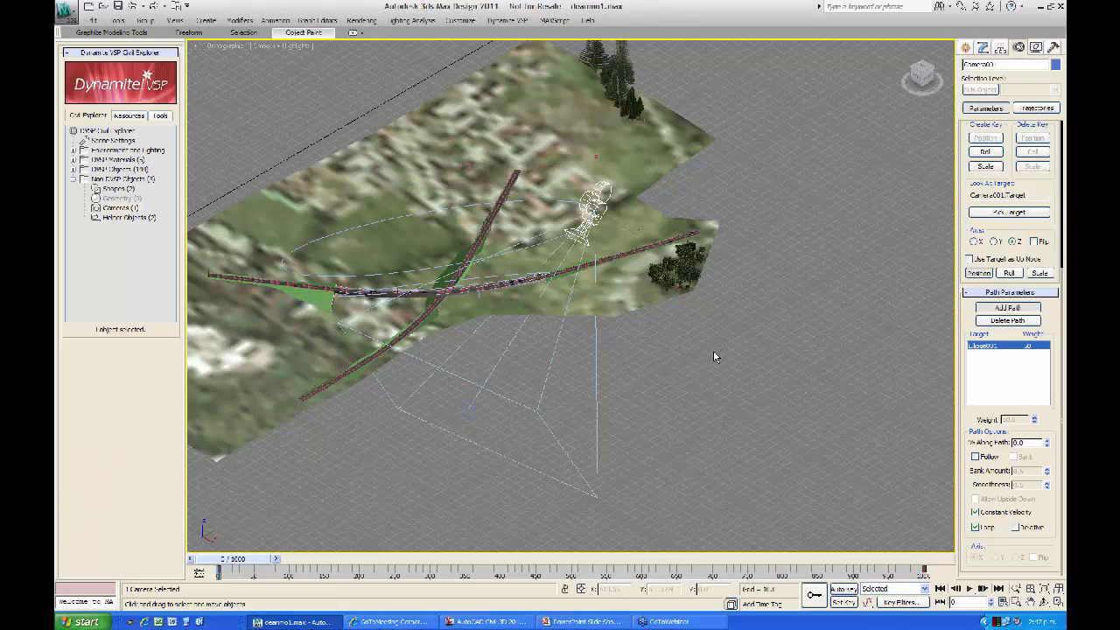
Step: Select the camera's target and assign a Path Constraint as its position controller
click(471, 408)
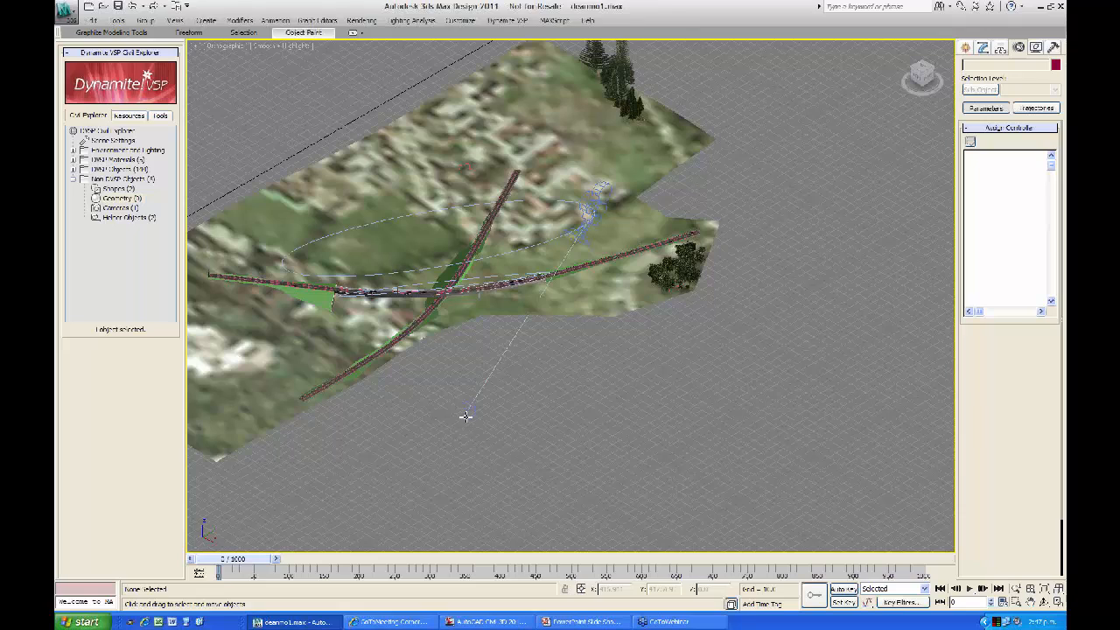
click(463, 414)
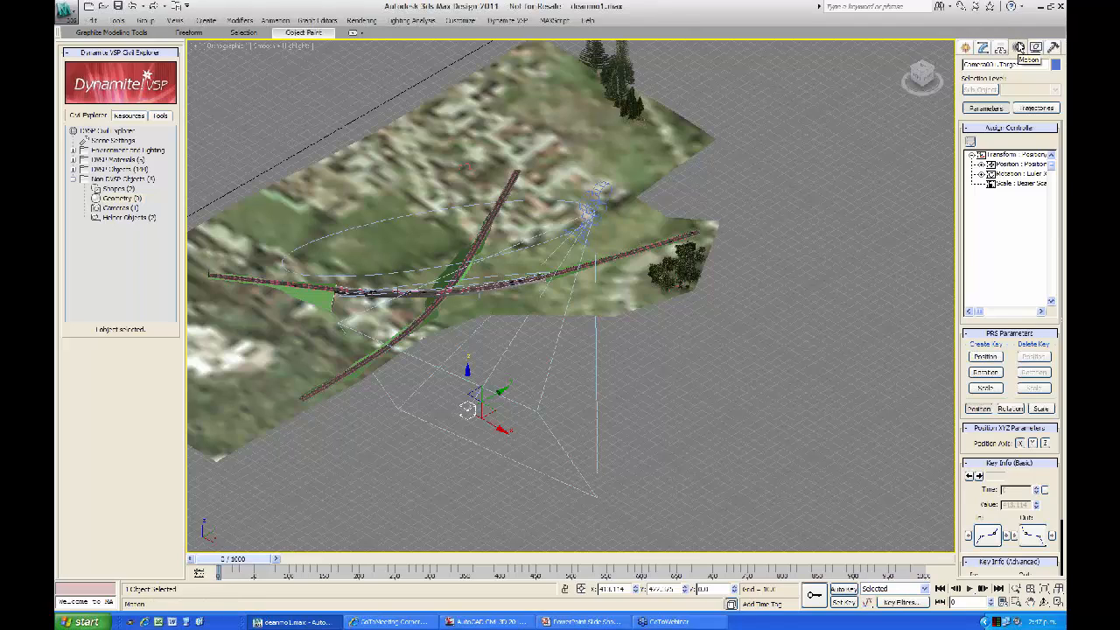
click(1011, 165)
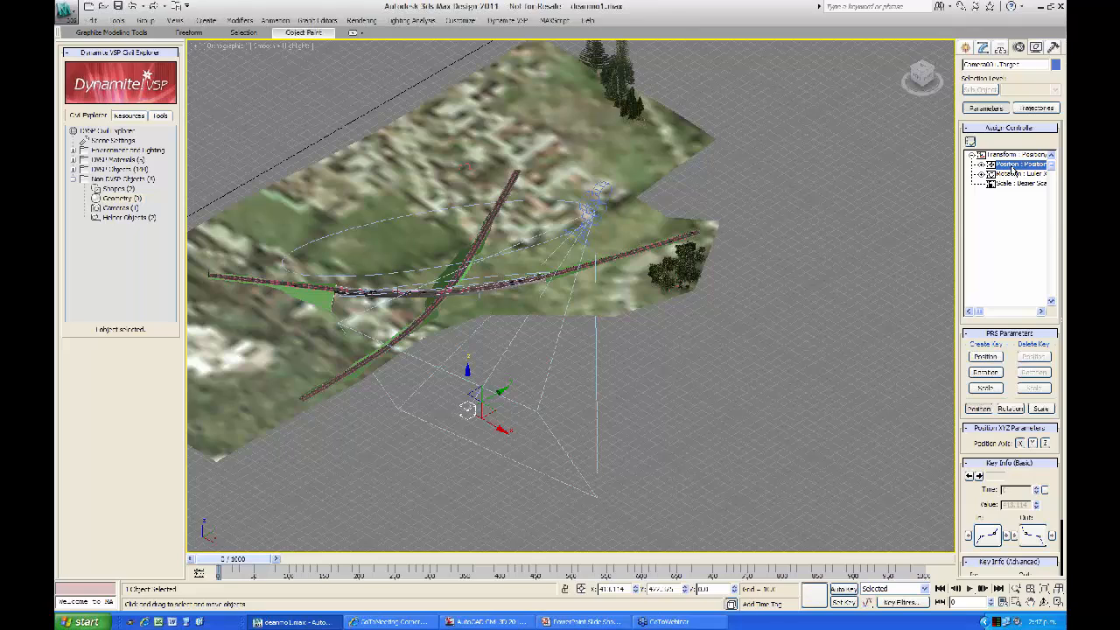
click(970, 142)
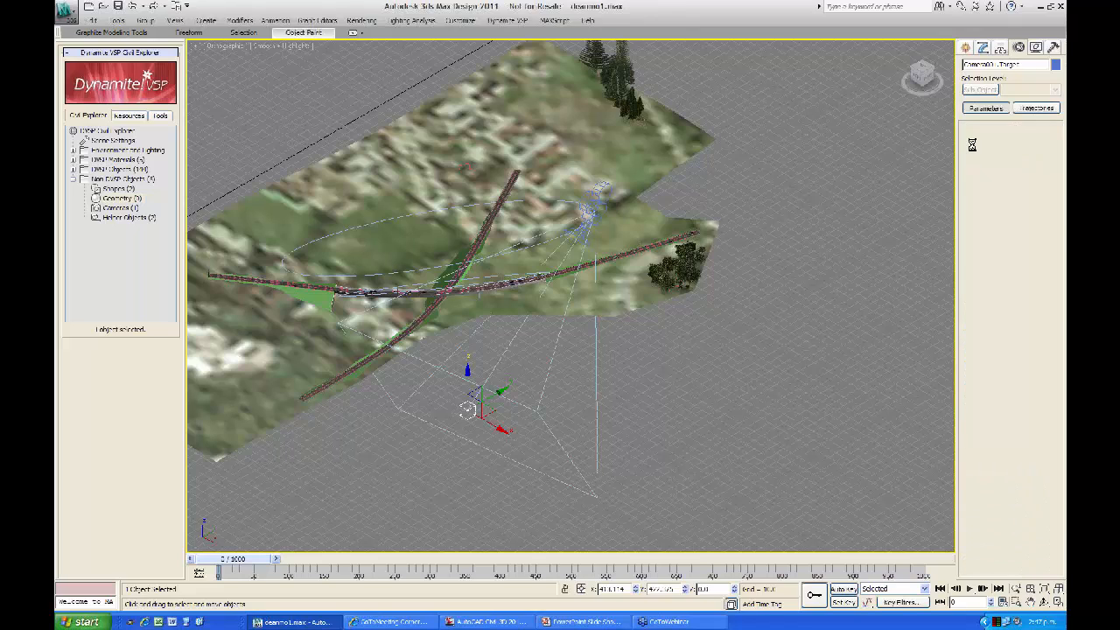
click(520, 257)
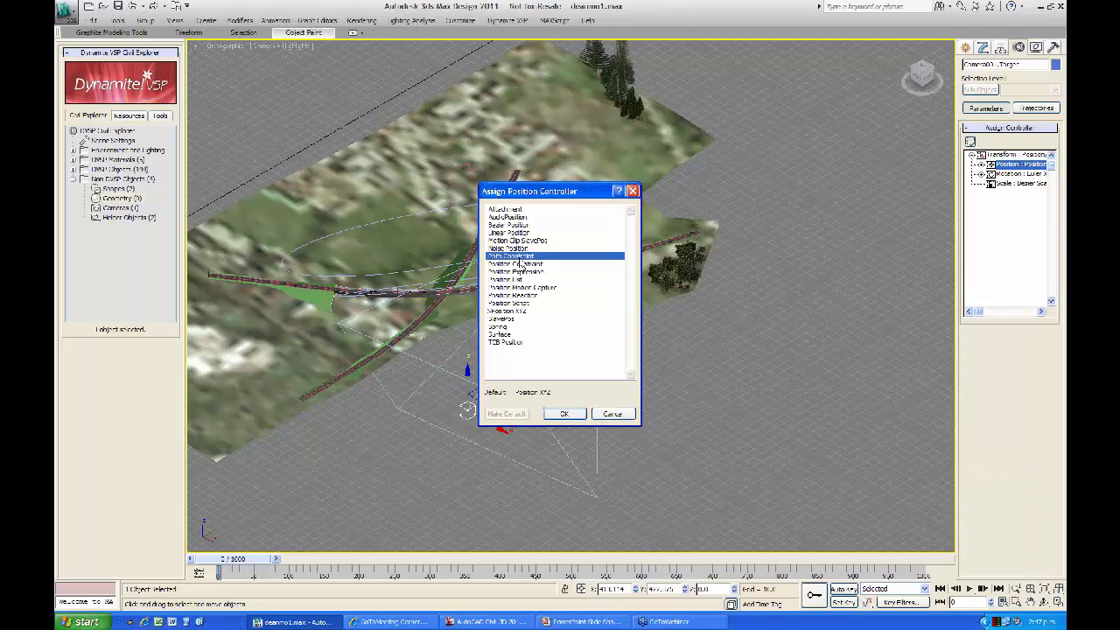
click(563, 414)
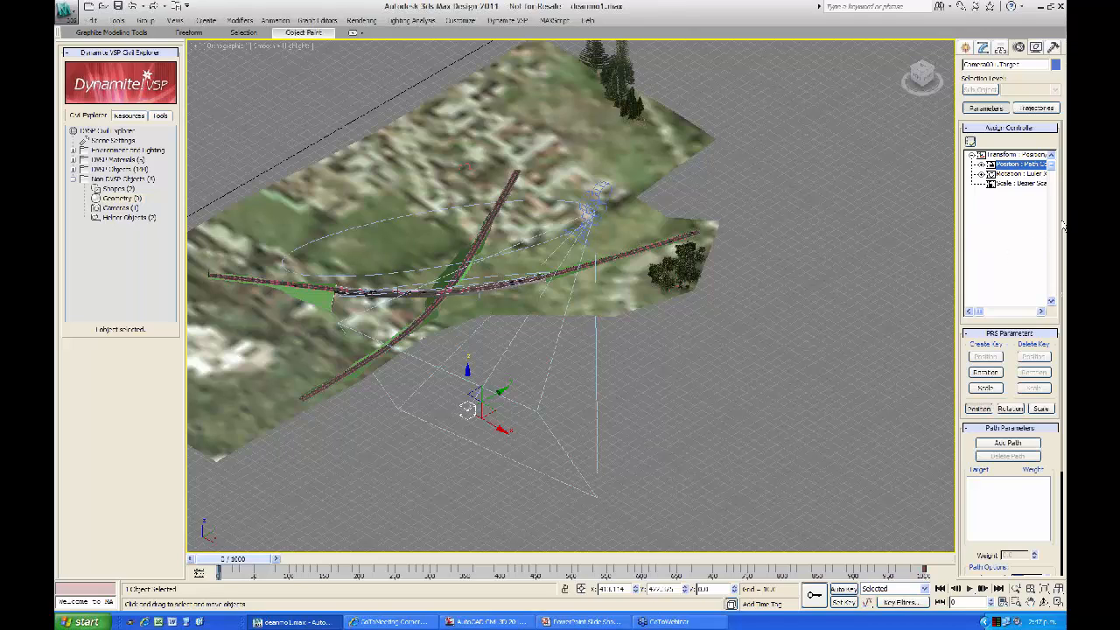
Step: Add the narrow ellipse along the curved road as the camera target's motion path
drag(1062, 226, 1062, 372)
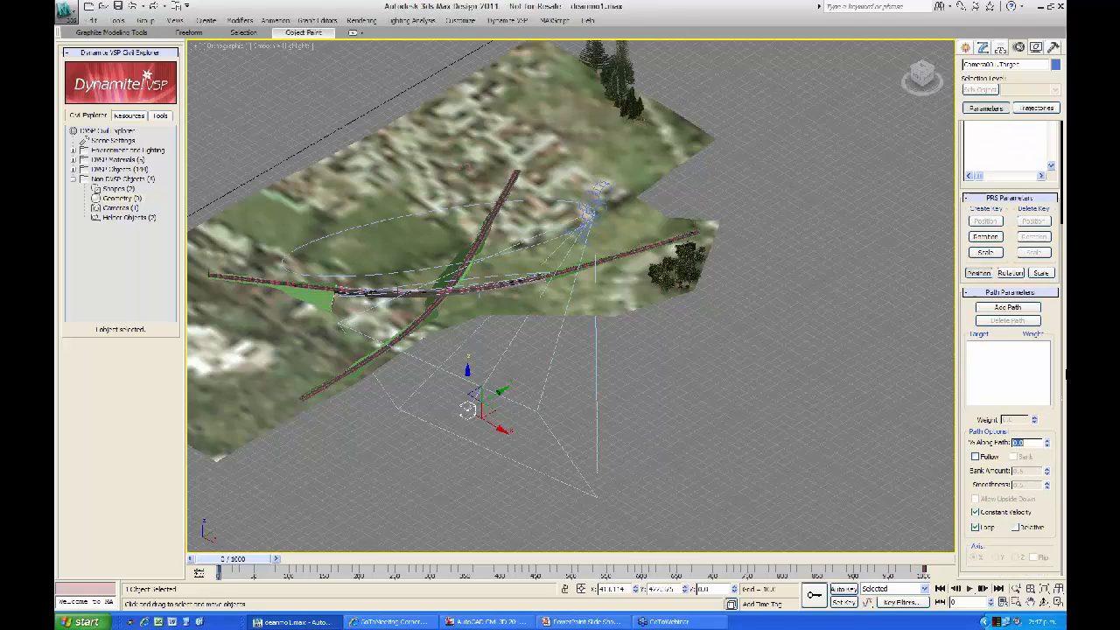
click(1007, 307)
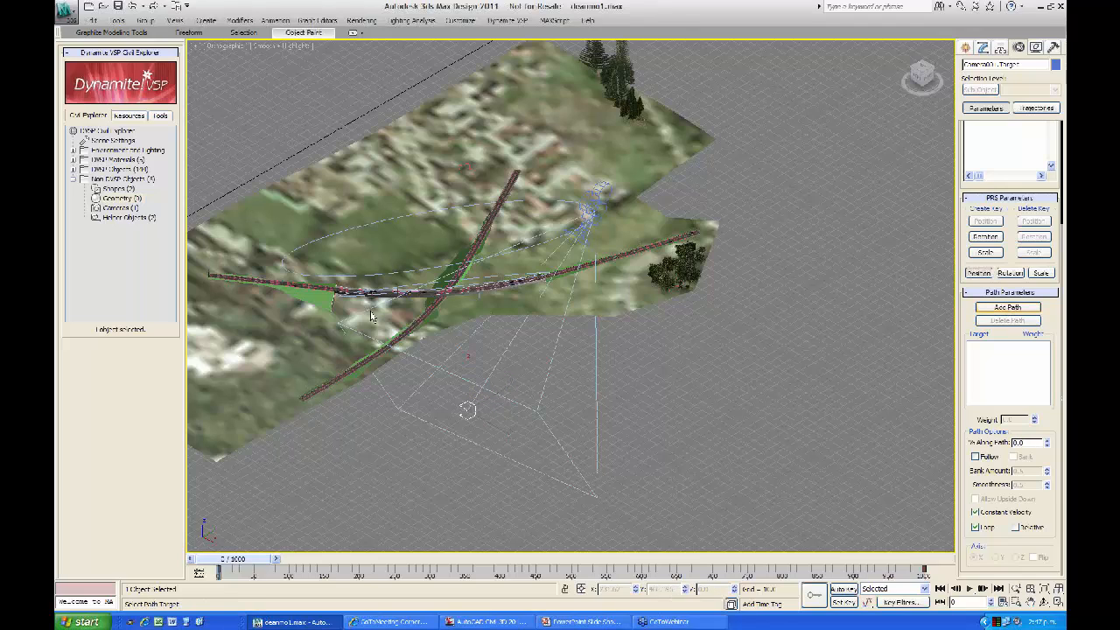
click(406, 286)
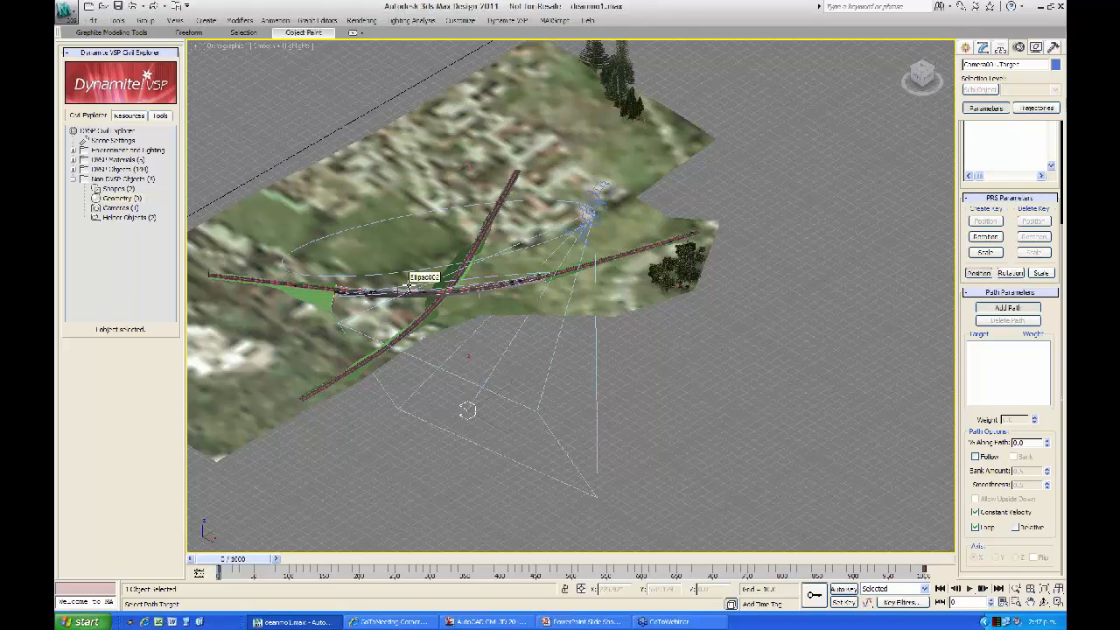
click(407, 285)
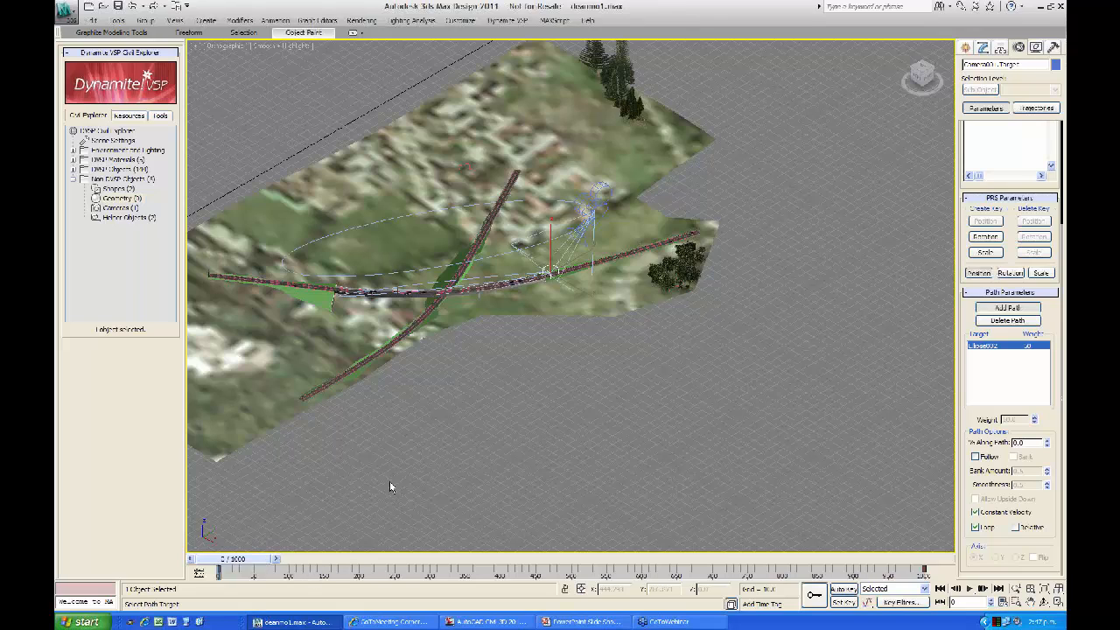
Step: Set the camera target to 50% along its path, preview the motion by scrubbing the timeline, and deselect the target
drag(265, 560, 197, 556)
key(Return)
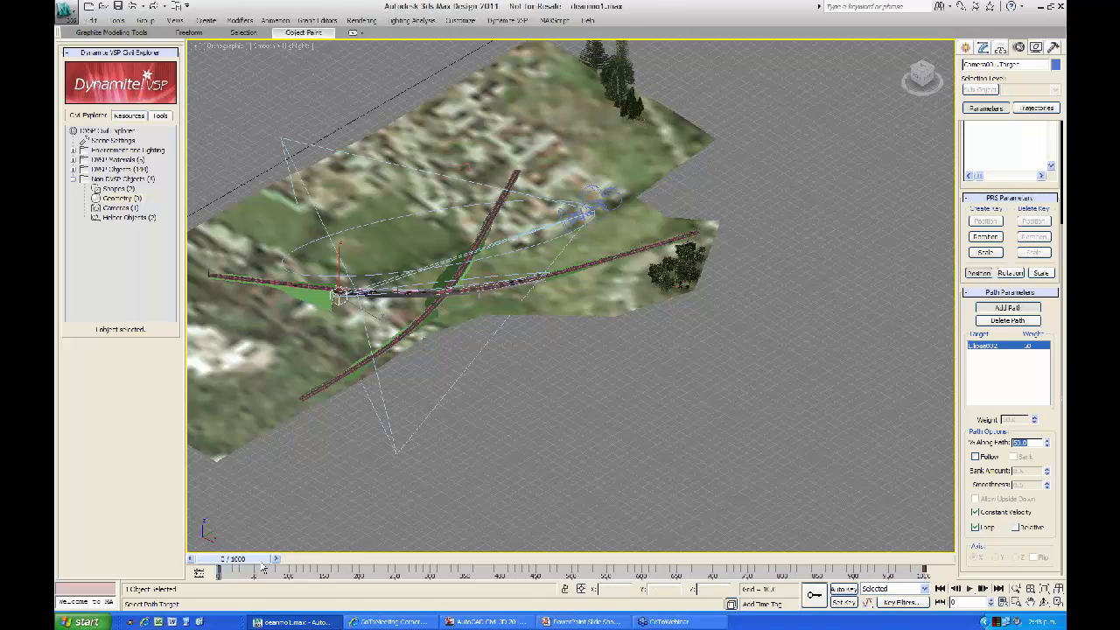
drag(248, 564, 224, 549)
click(656, 396)
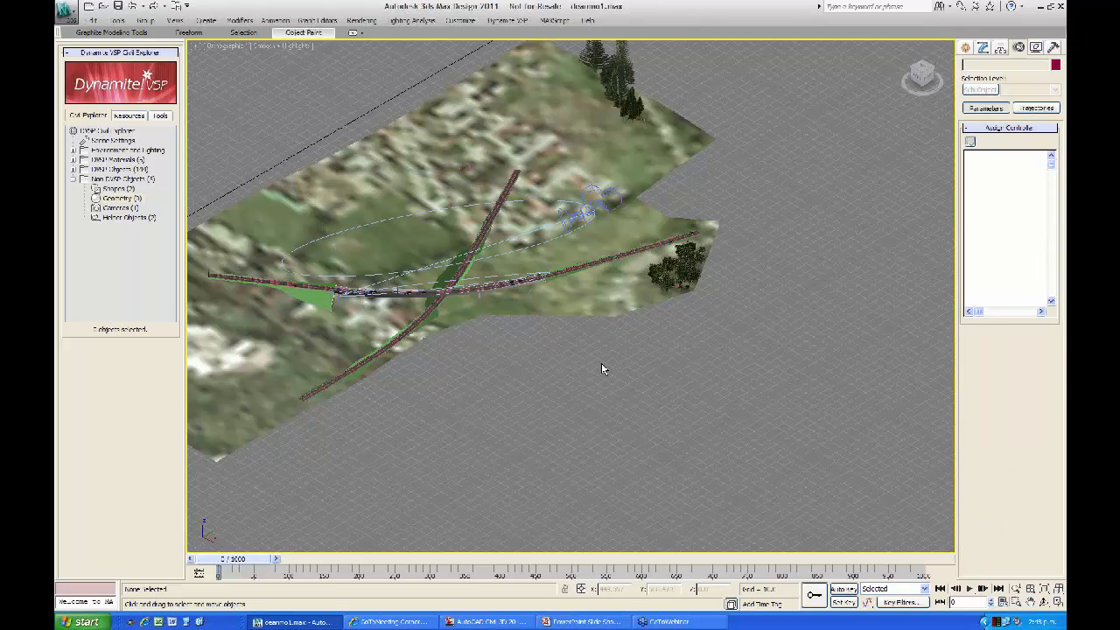
Step: Hide the path-constrained camera in the scene
click(590, 198)
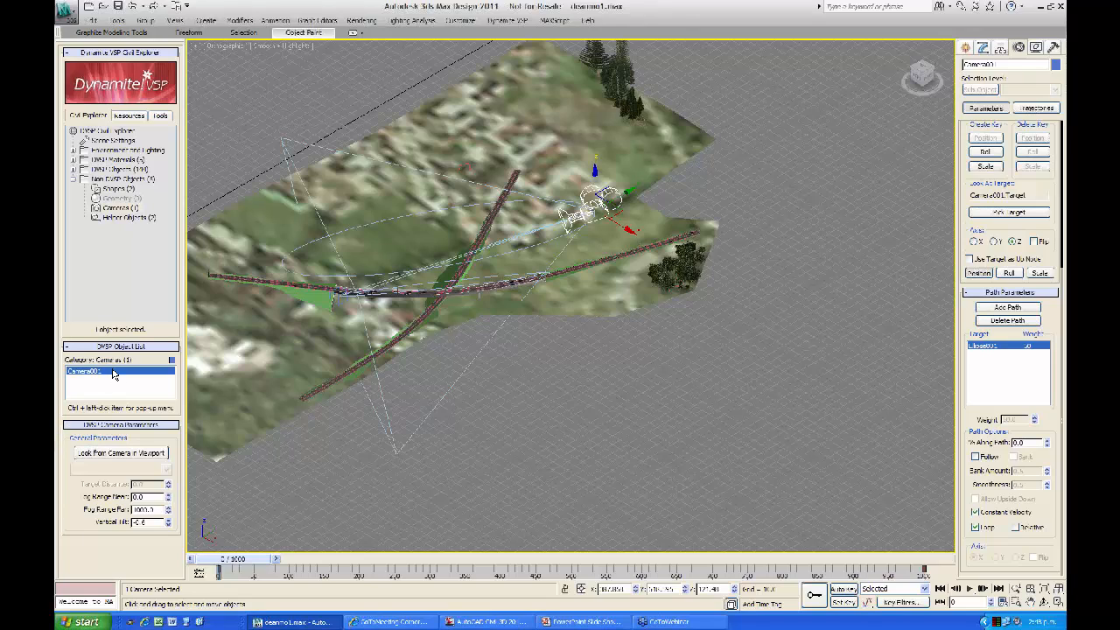
ctrl+click(114, 373)
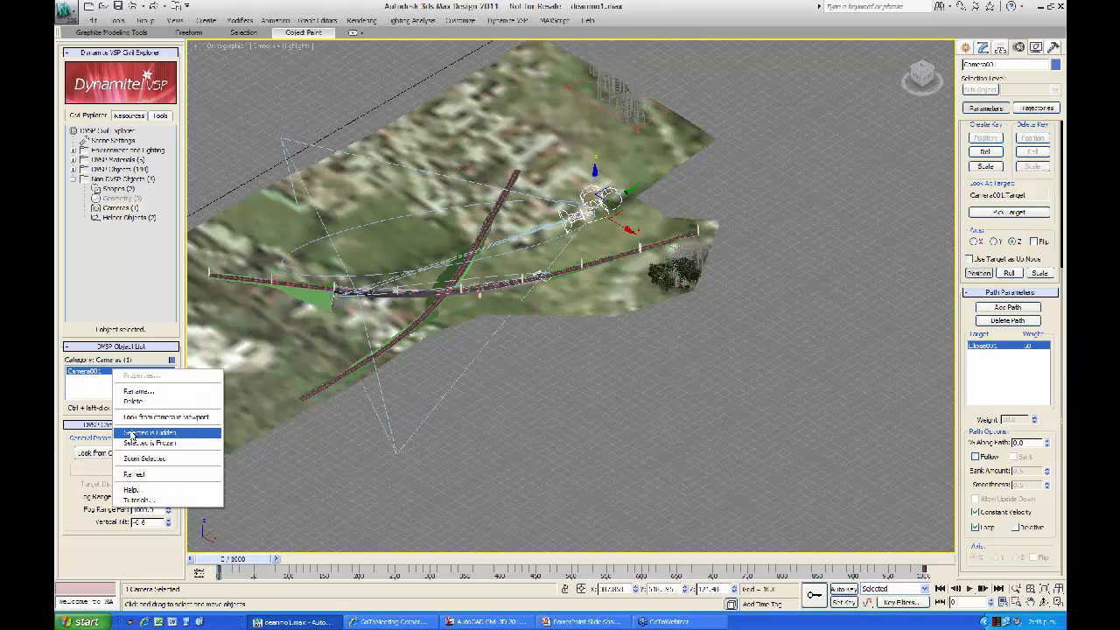
click(140, 432)
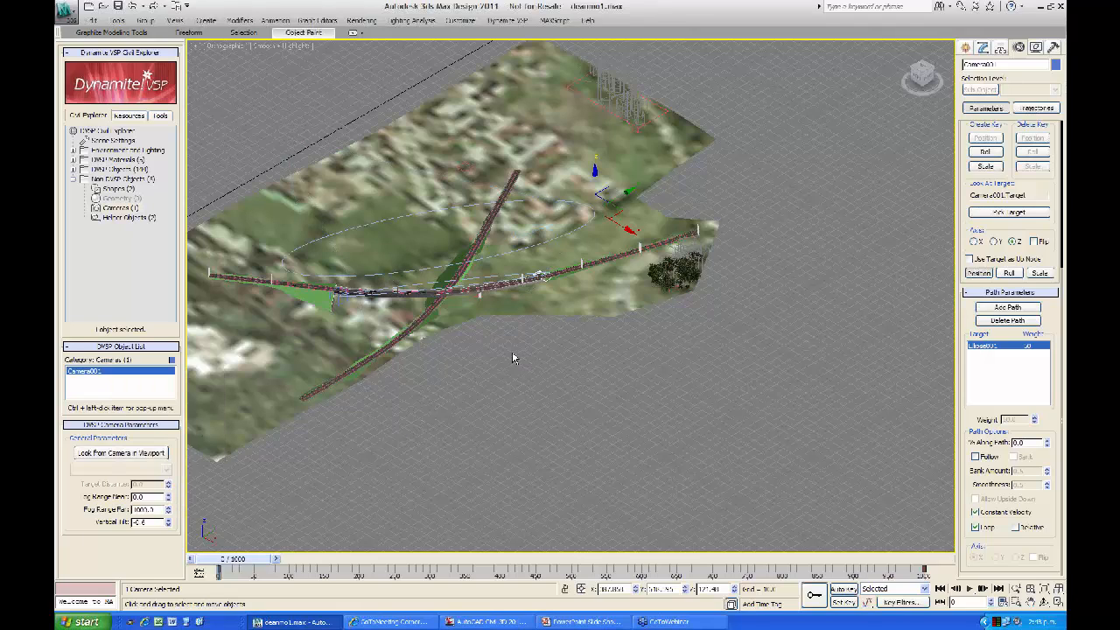
Step: Hide both path ellipses, Ellipse001 and Ellipse002, and clear the selection
click(530, 248)
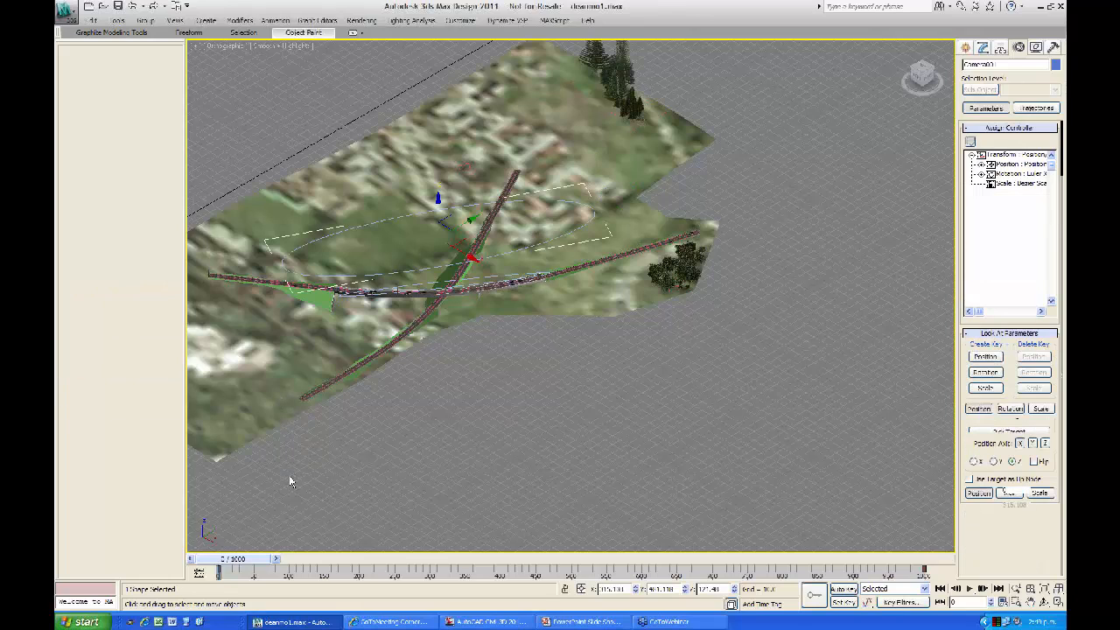
ctrl+click(97, 373)
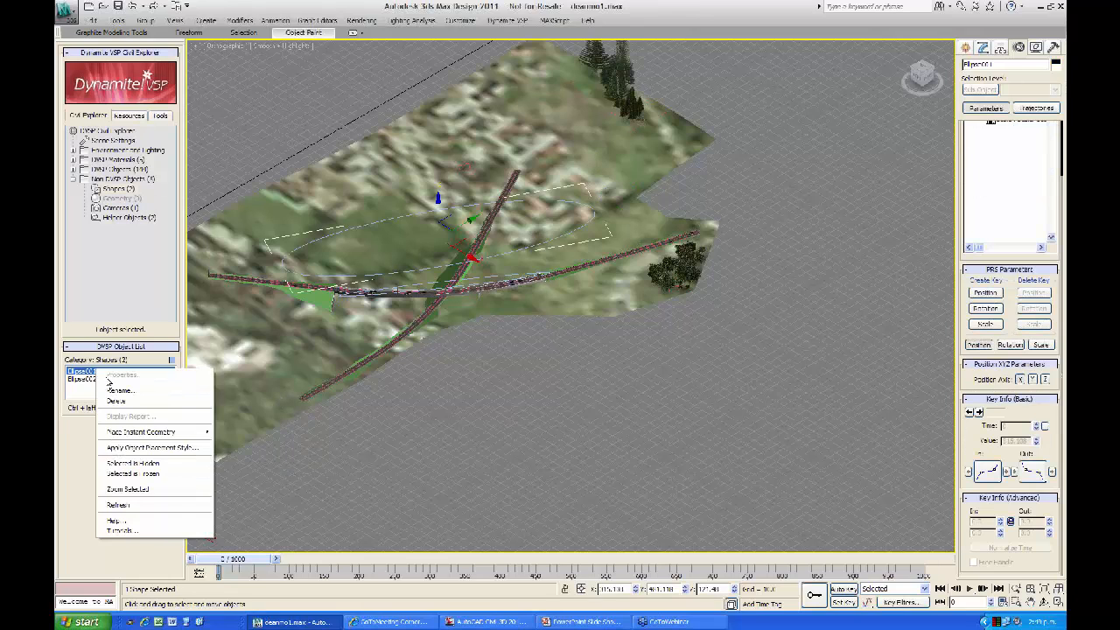
click(126, 464)
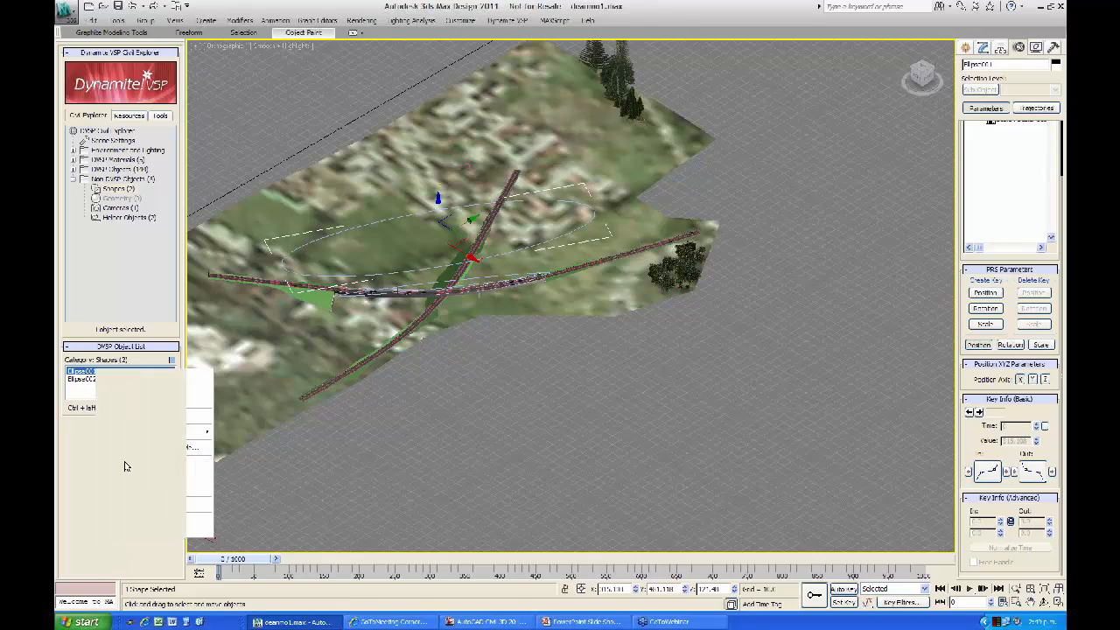
click(81, 380)
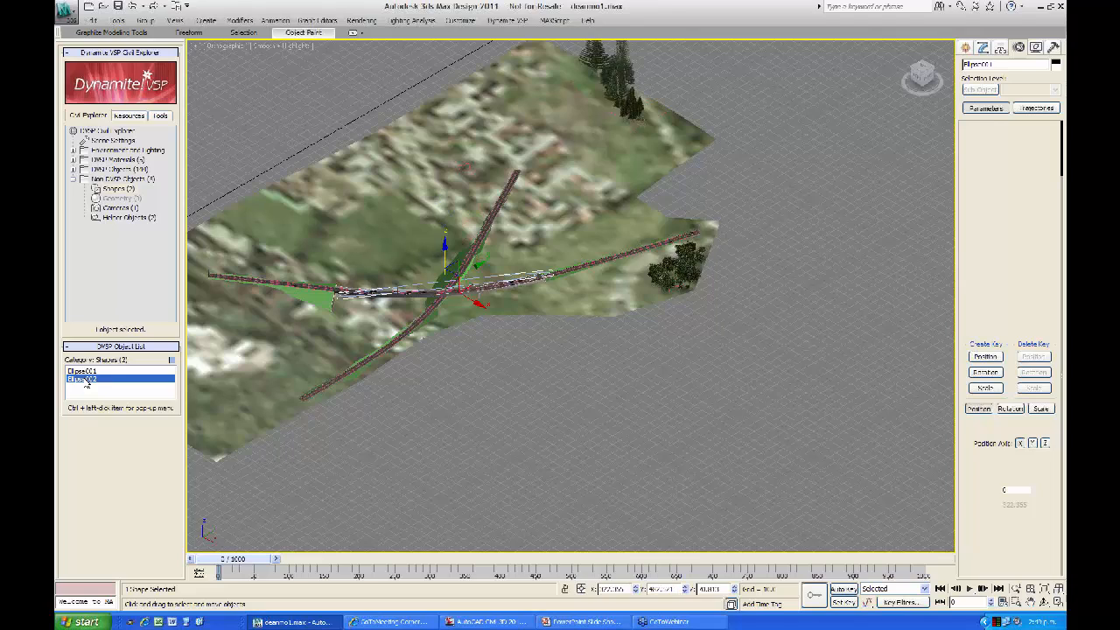
ctrl+click(86, 381)
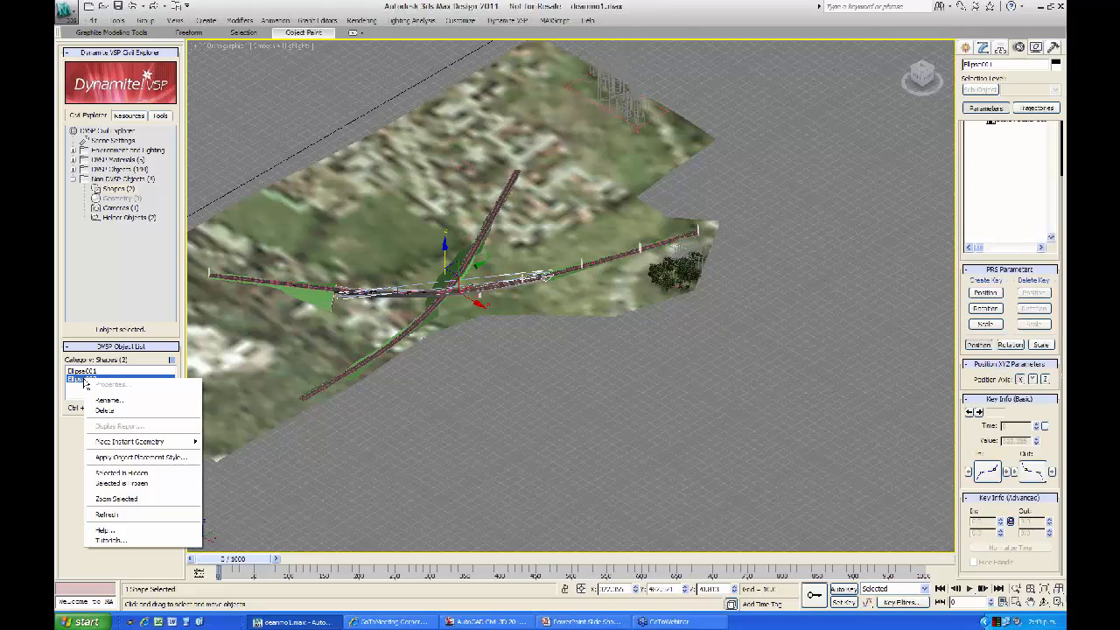
click(123, 472)
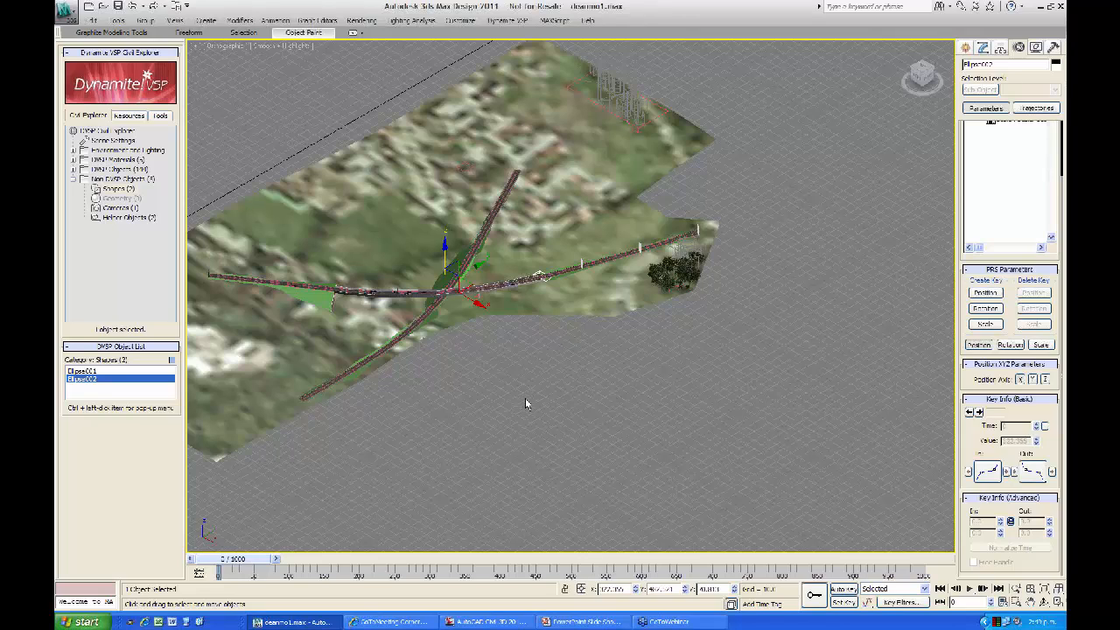
click(461, 394)
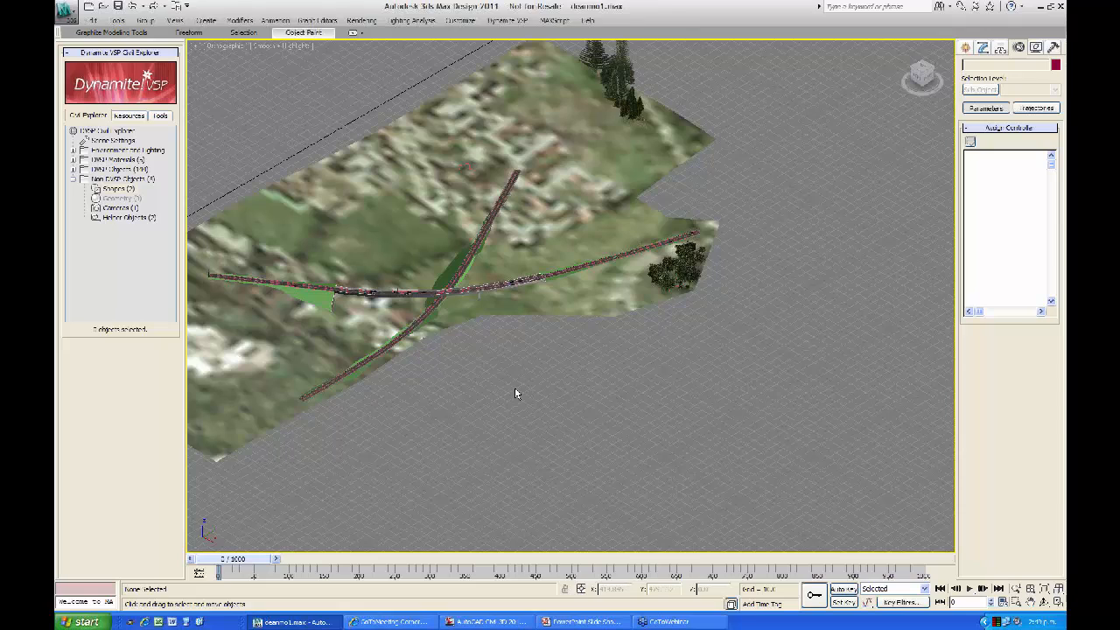
Step: Switch the viewport to the Camera001 view, play the animation to review the camera motion, and stop playback
click(229, 45)
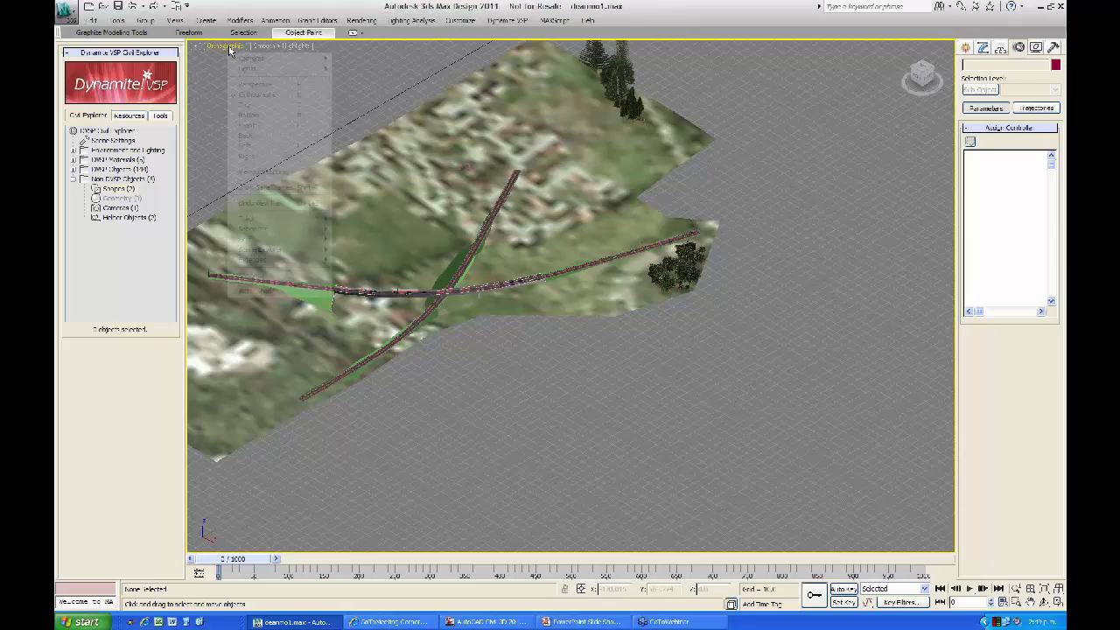
mouse_move(253, 58)
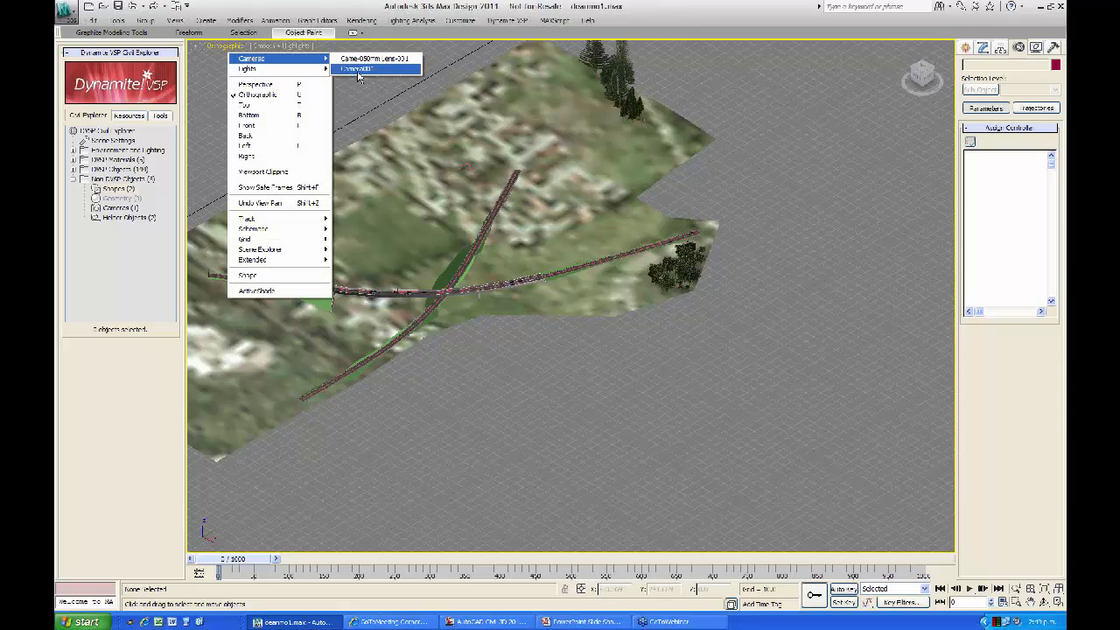
click(358, 72)
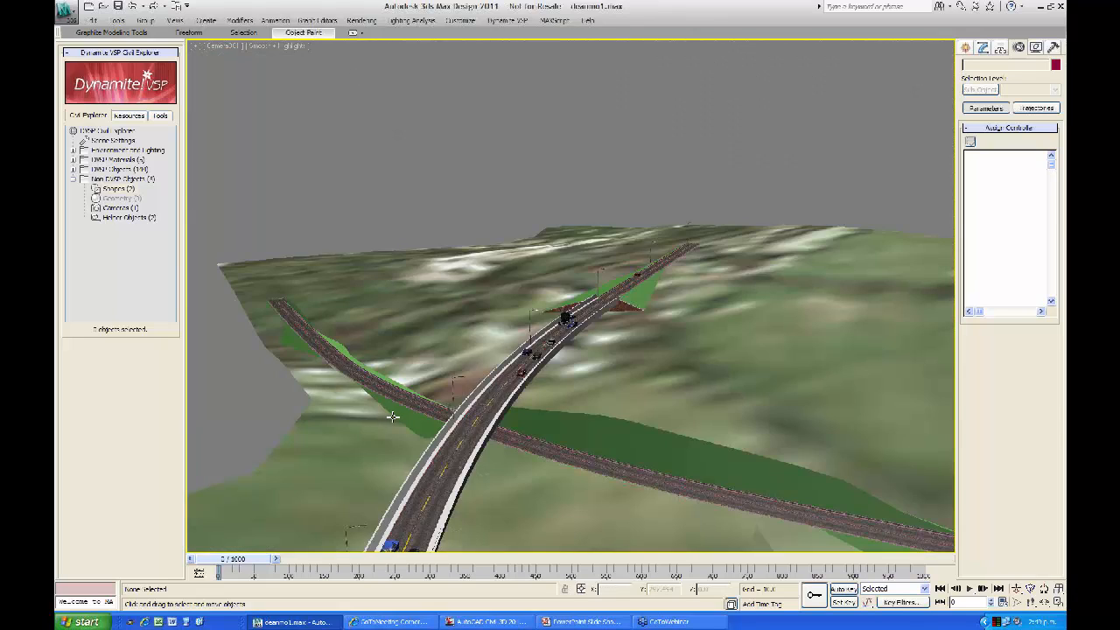
click(968, 590)
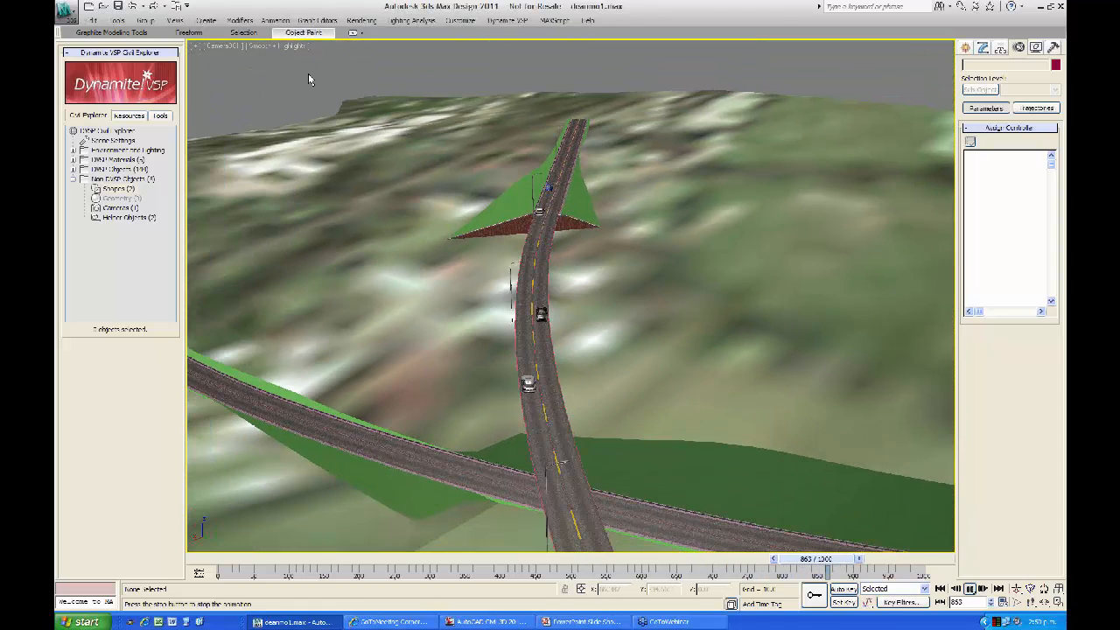
key(/)
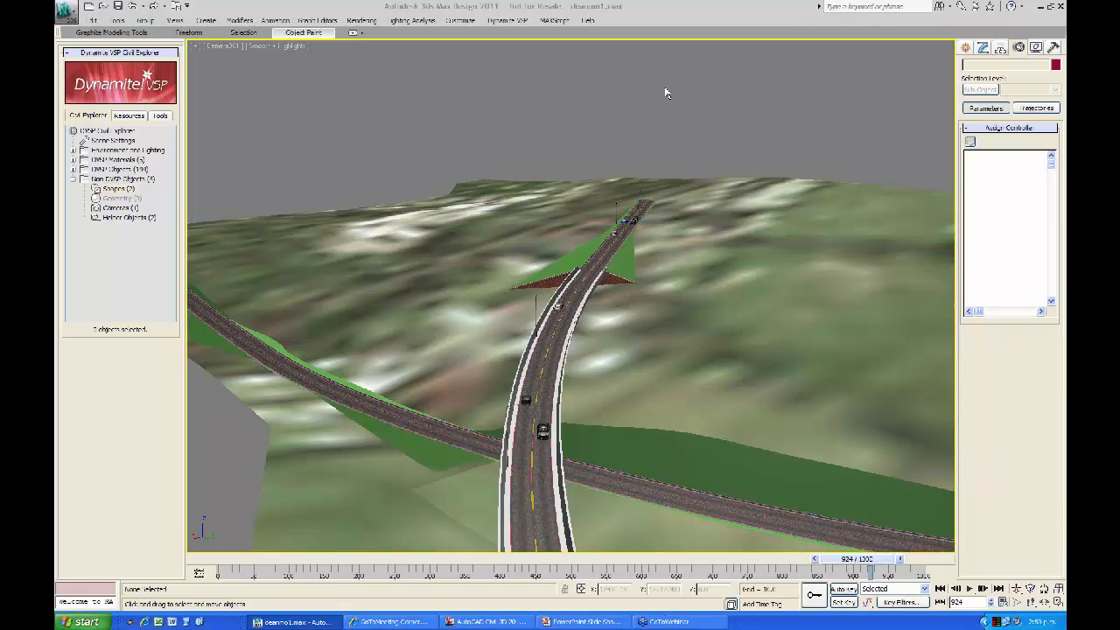
Step: Open Render Setup and set the time output to a frame range starting at 0, with a new end frame
click(371, 24)
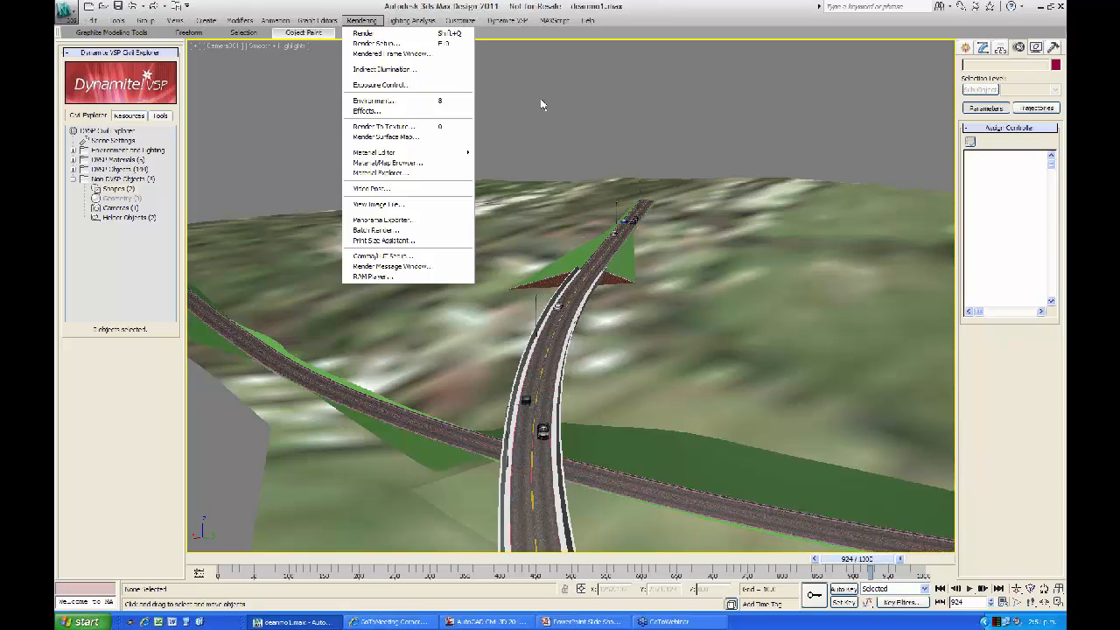
key(F10)
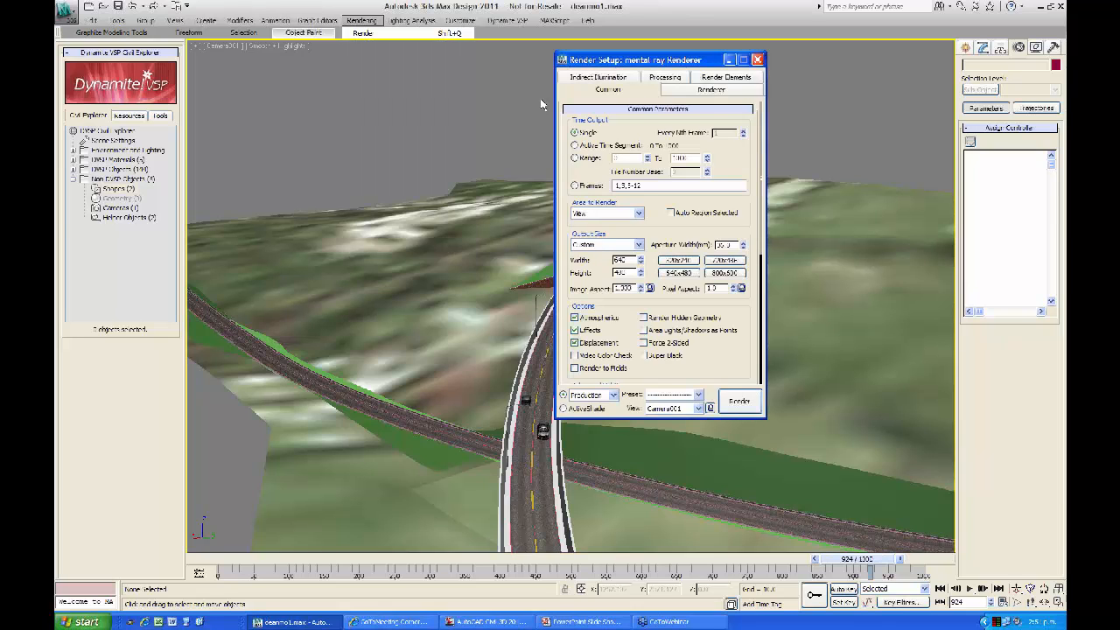
drag(594, 62, 350, 73)
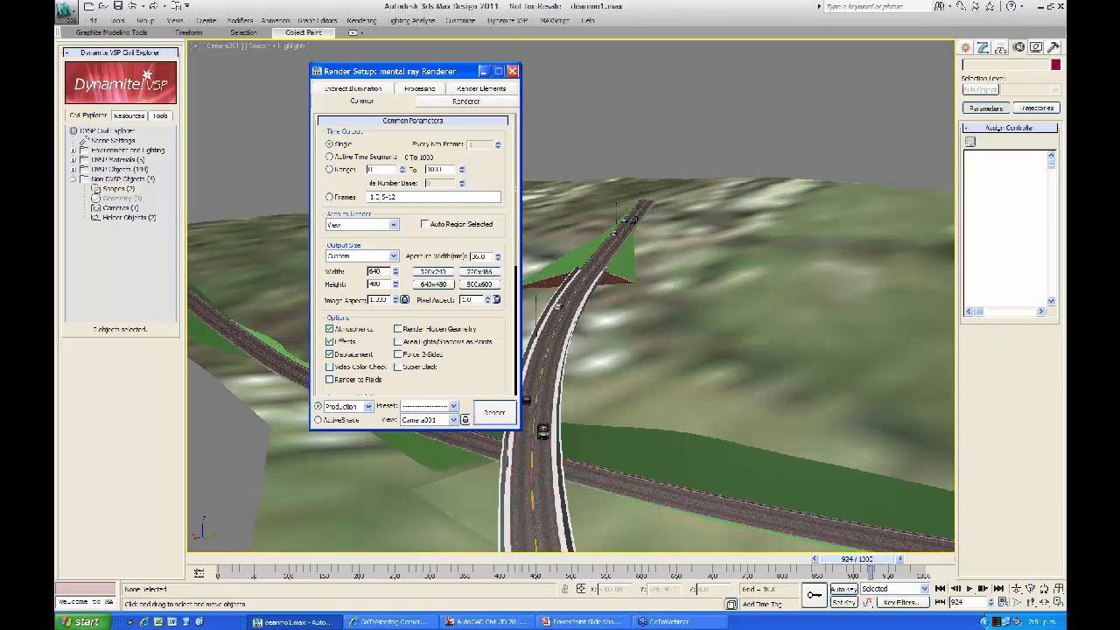
click(330, 173)
double_click(434, 169)
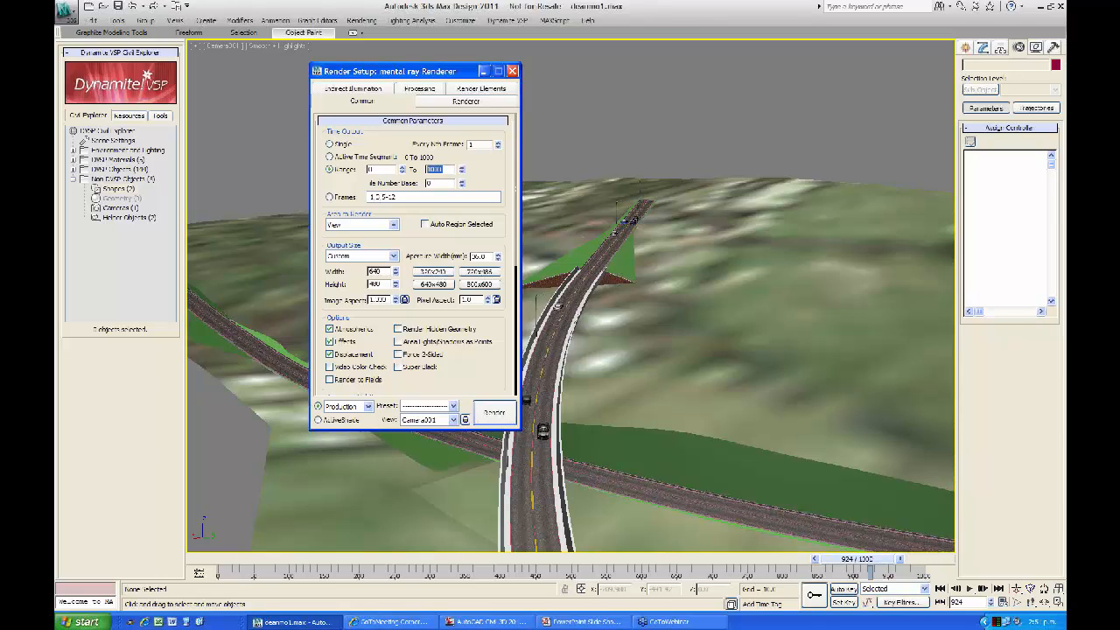
text(50)
Step: Set the render output to an AVI file named "test video" in the Dynamite Webinar Part 2 folder
mouse_move(516, 182)
mouse_down()
mouse_move(515, 231)
mouse_move(517, 180)
mouse_up()
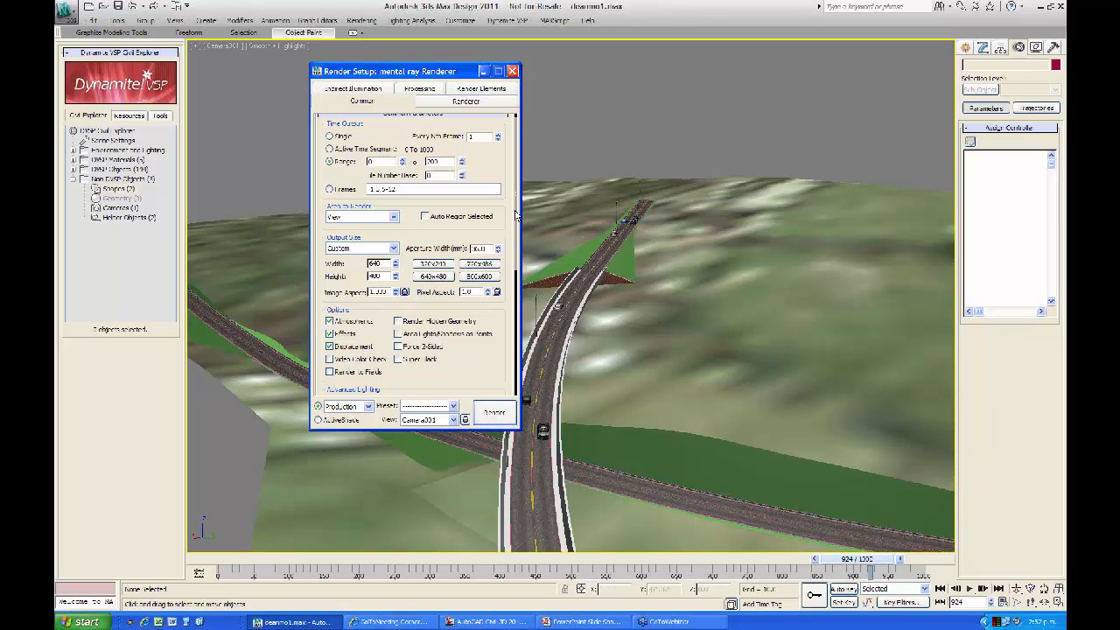
drag(517, 198, 520, 374)
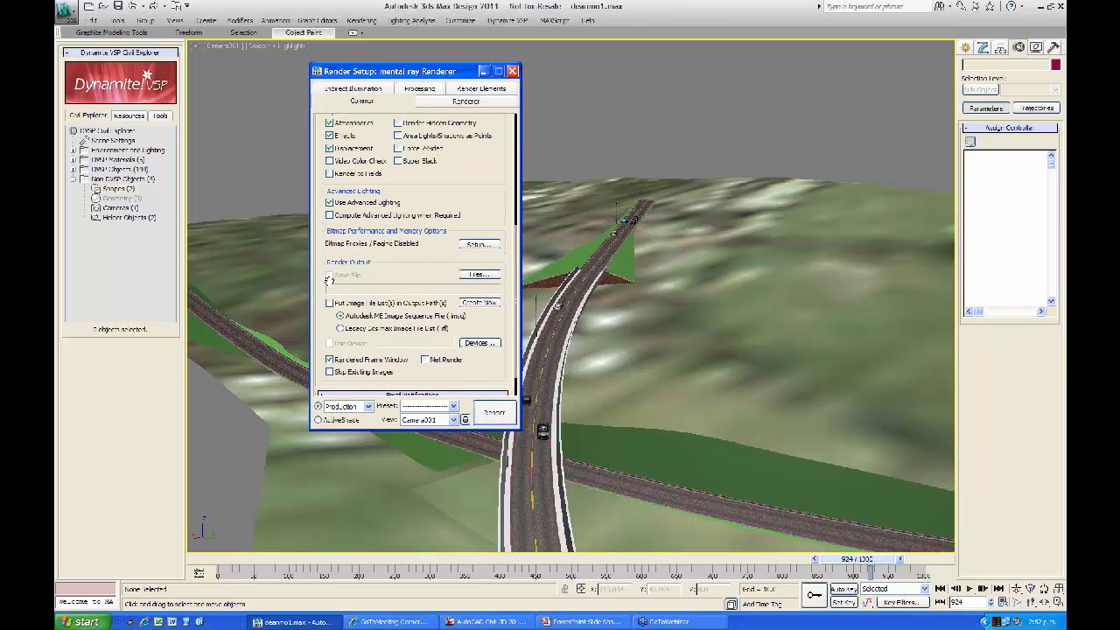
click(476, 276)
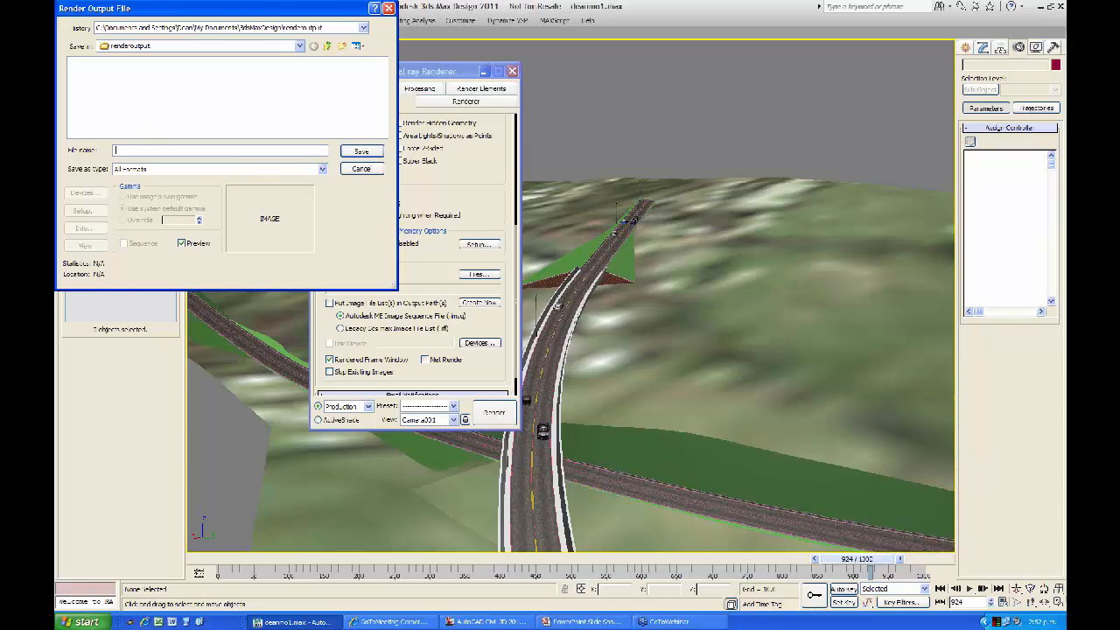
click(322, 168)
scroll(323, 172, up, 1)
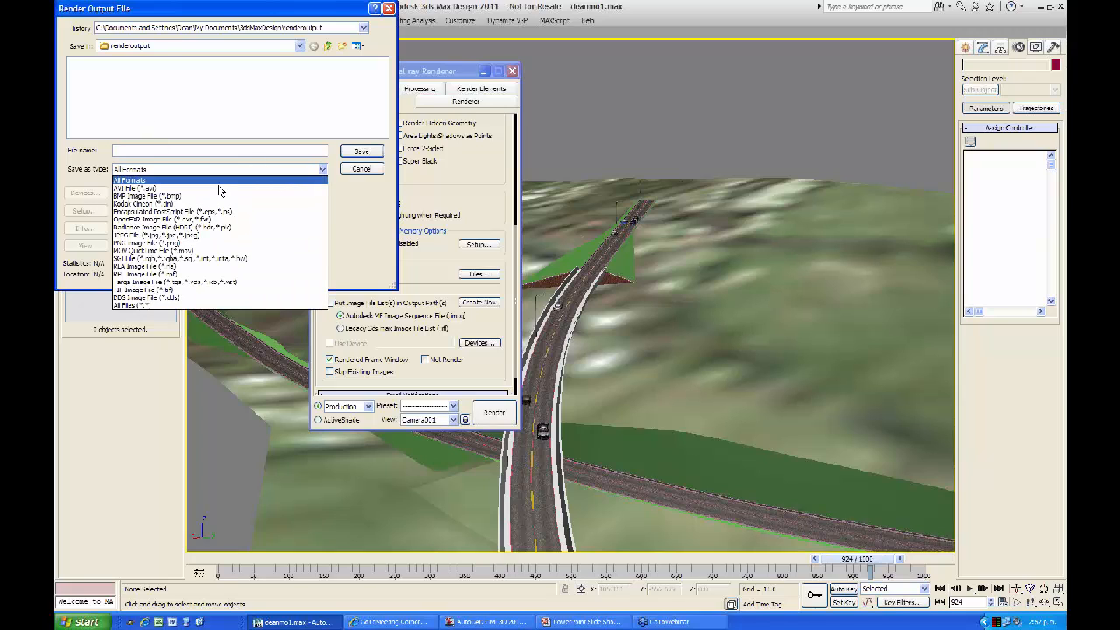
click(153, 186)
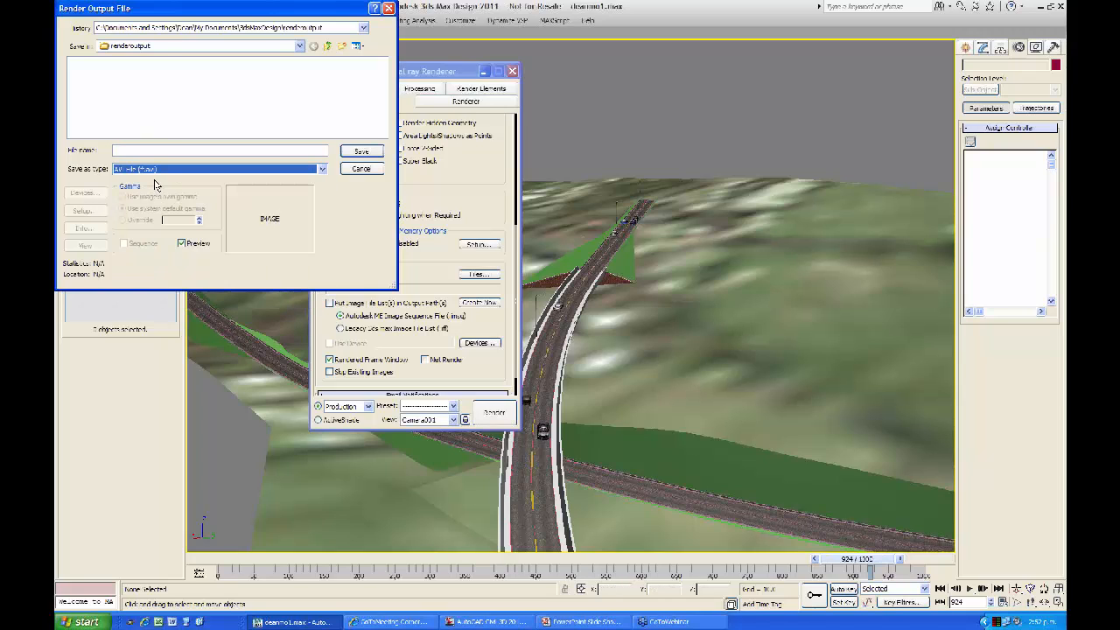
click(363, 27)
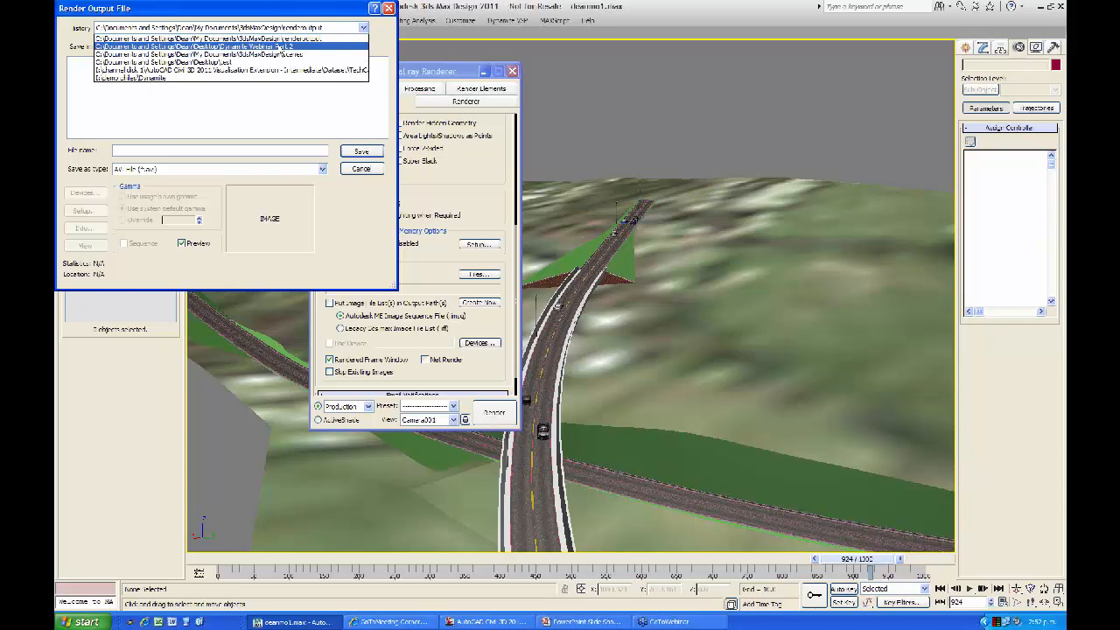
click(282, 45)
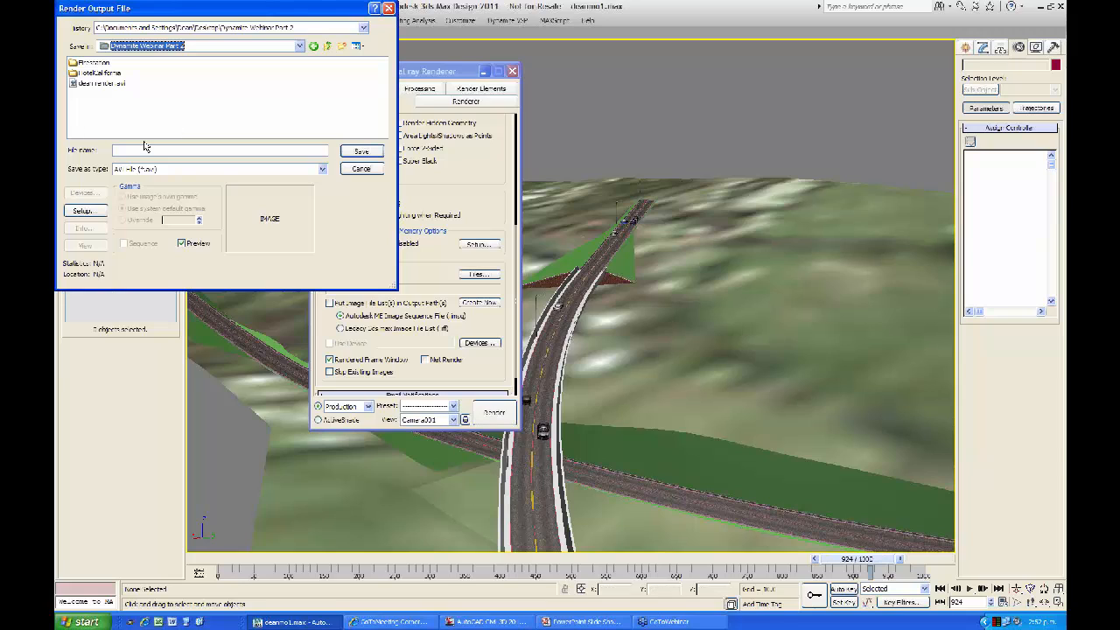
click(123, 151)
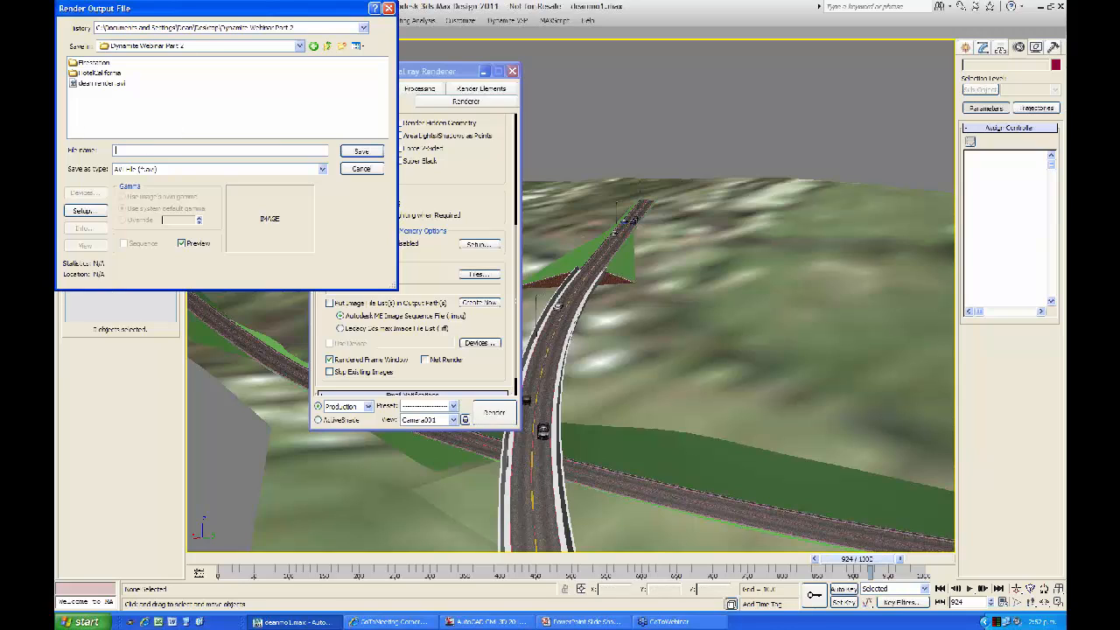
text(test v)
click(361, 153)
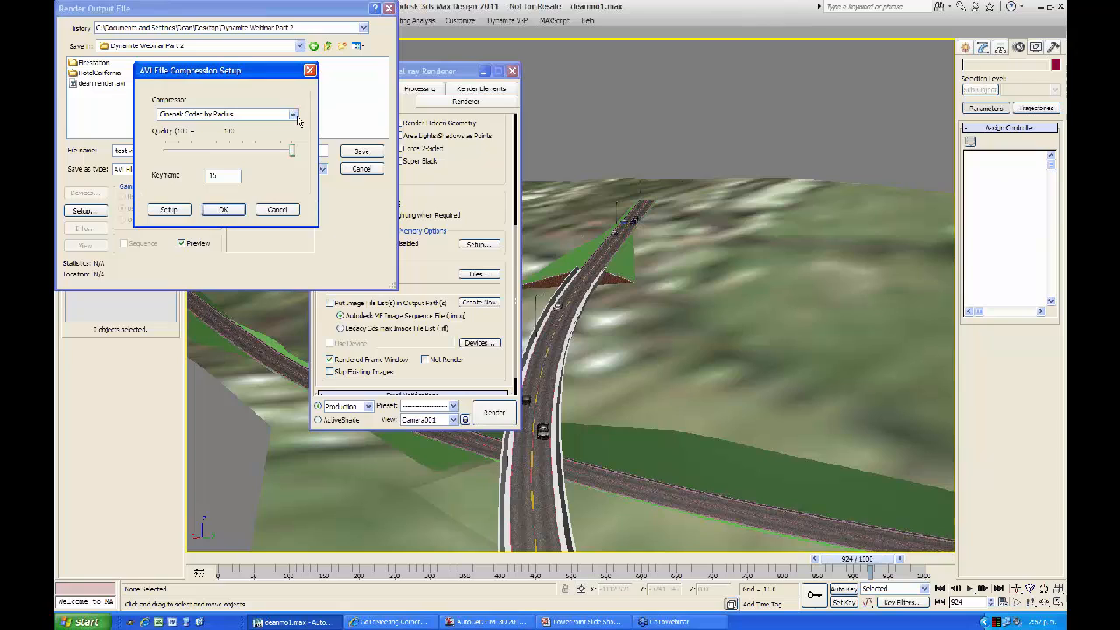
Step: Review the available AVI compressors and accept Cinepak Codec by Radius for the output file
click(293, 115)
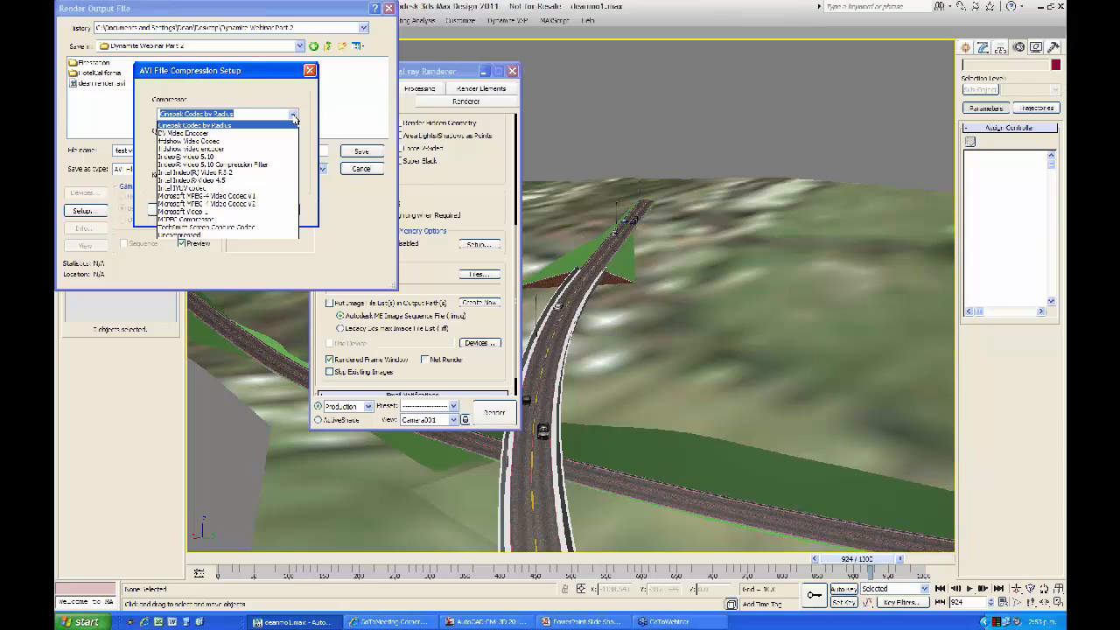
click(294, 116)
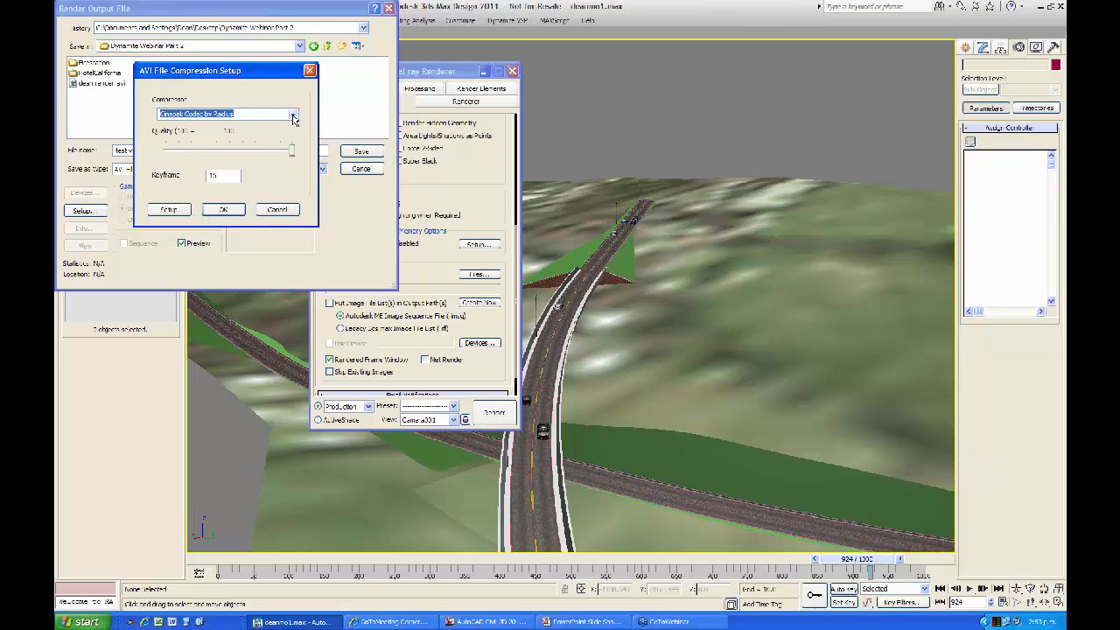
click(220, 211)
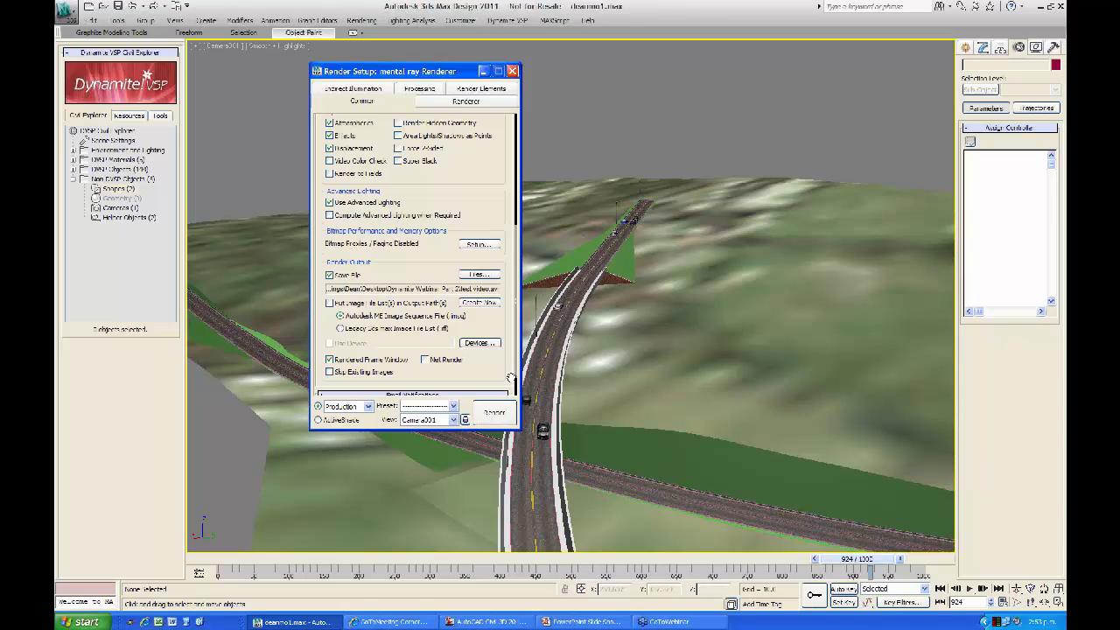
Step: Set the render time output to a single frame and close Render Setup without rendering
drag(516, 376, 520, 229)
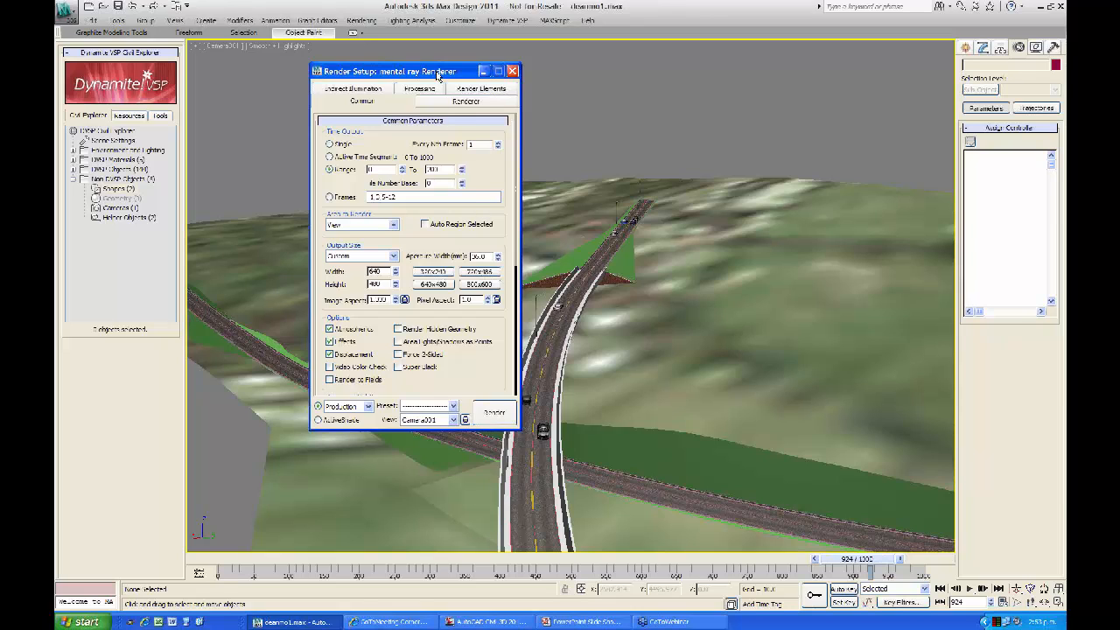
drag(437, 74, 380, 77)
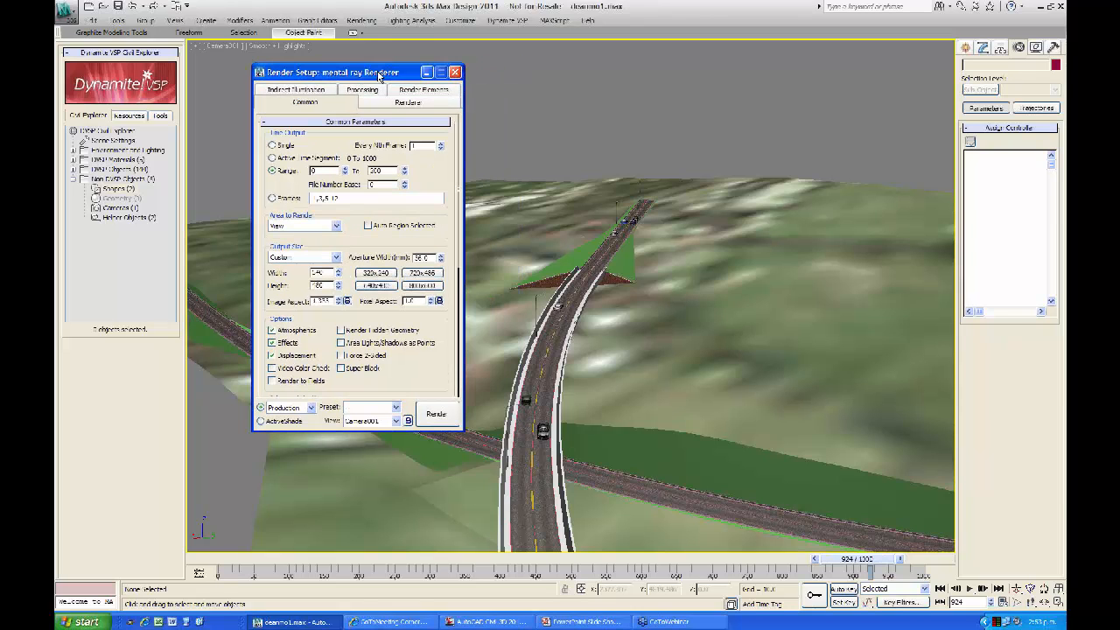
click(455, 73)
click(368, 21)
click(272, 144)
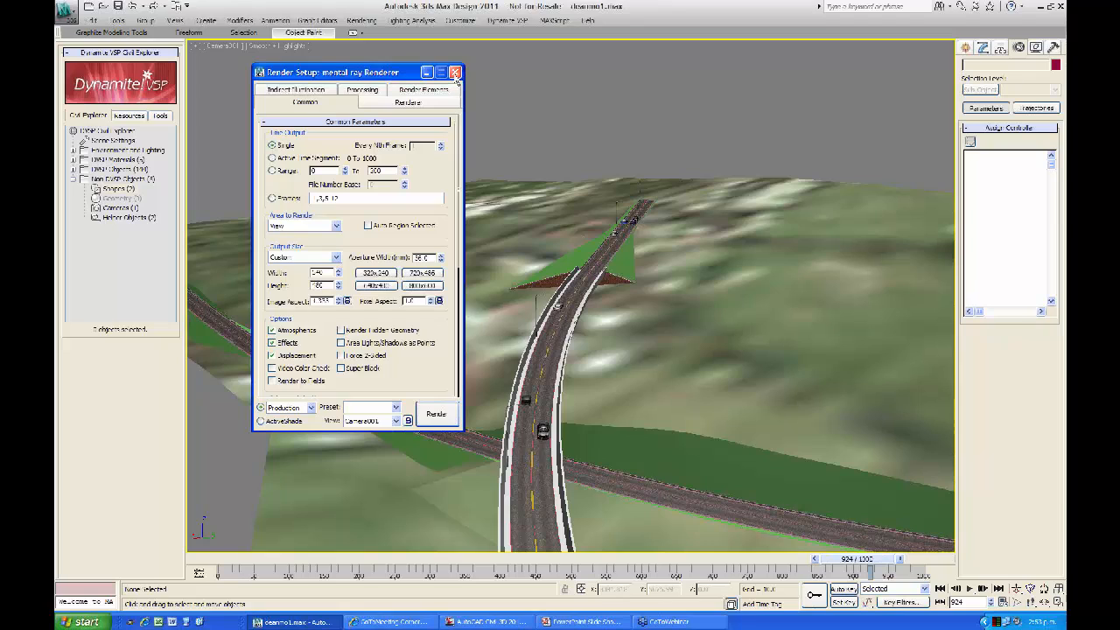
key(F10)
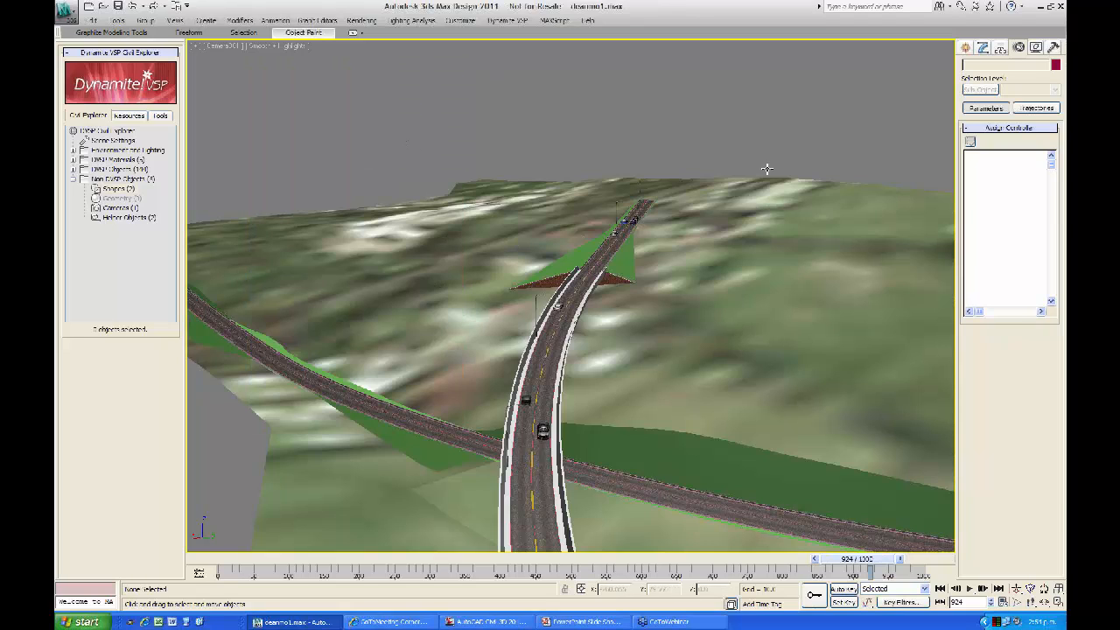
Step: Switch from the camera view to an orthographic view and examine the small red outline near the end of the side road
click(231, 46)
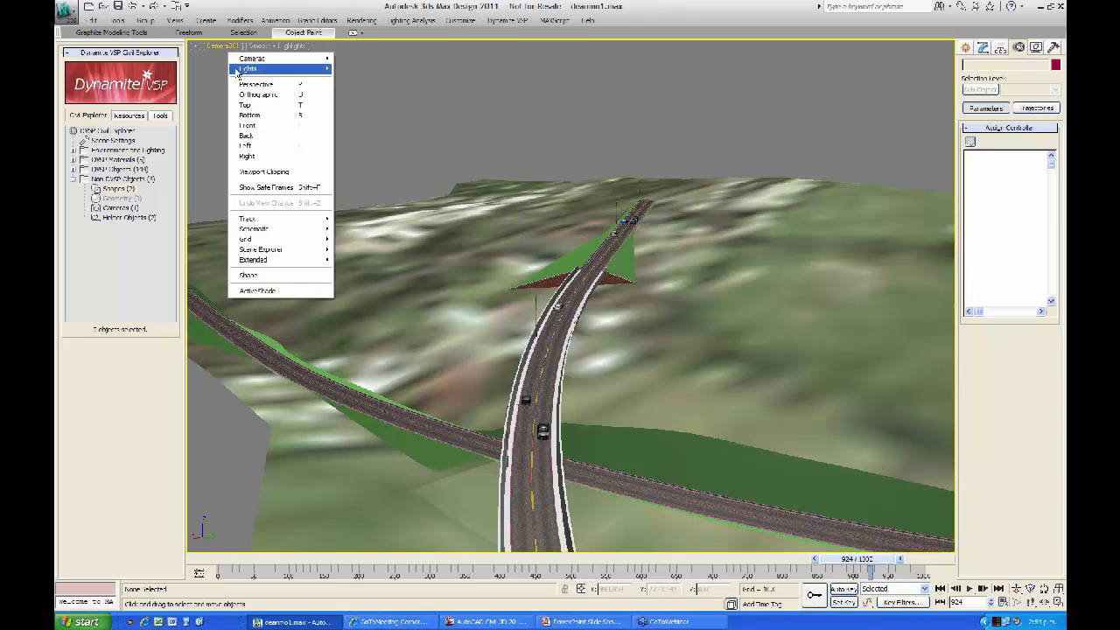
click(517, 129)
key(u)
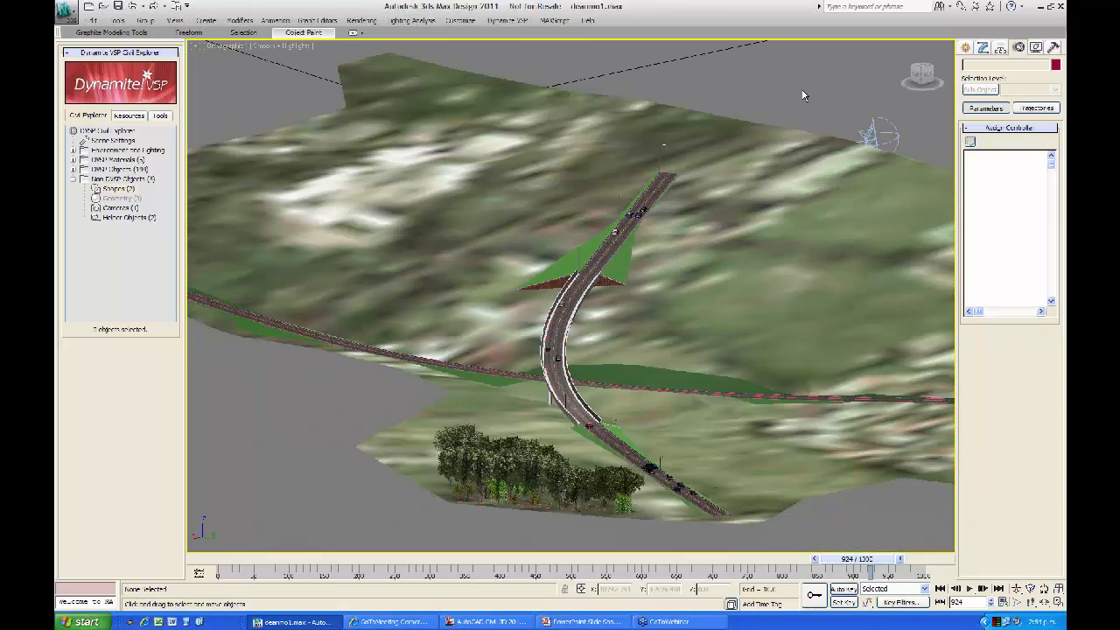
drag(924, 73, 330, 75)
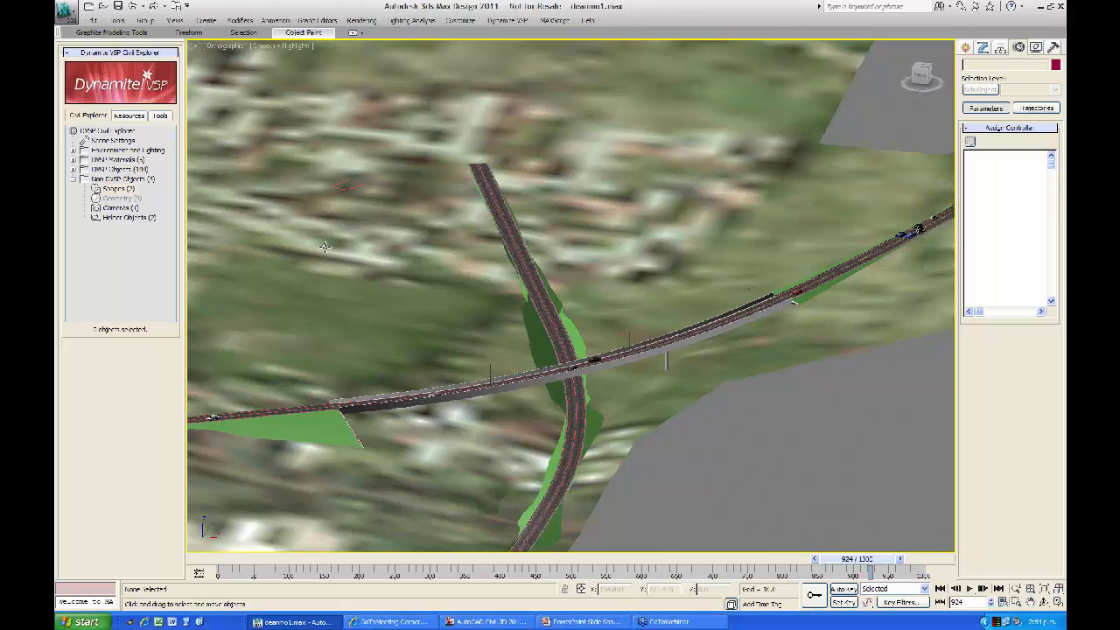
middle_drag(438, 282, 475, 295)
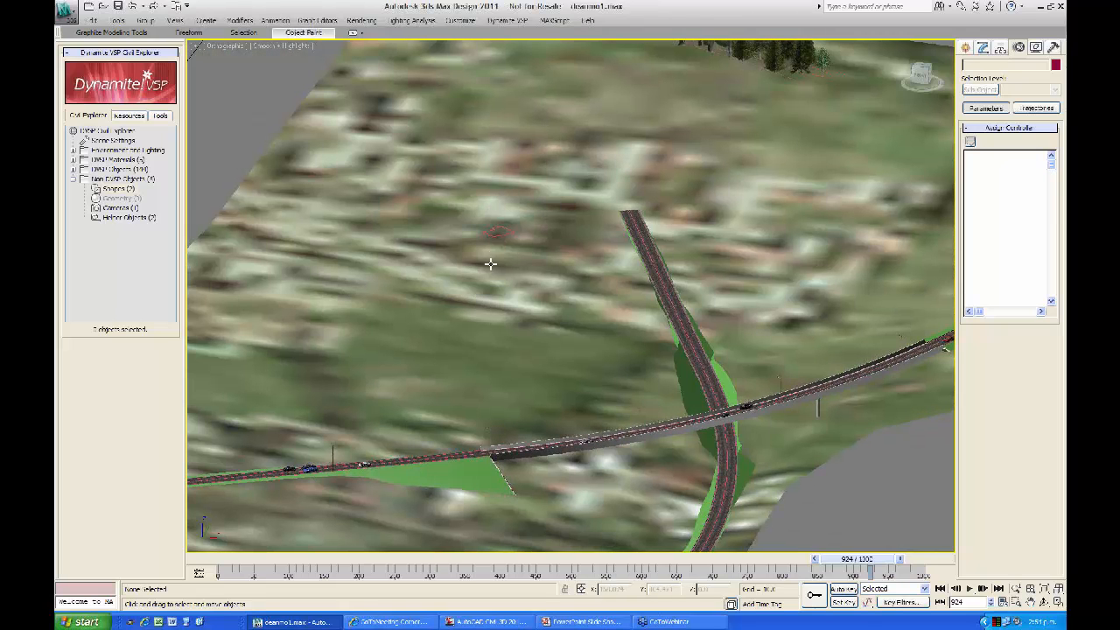
scroll(478, 237, up, 5)
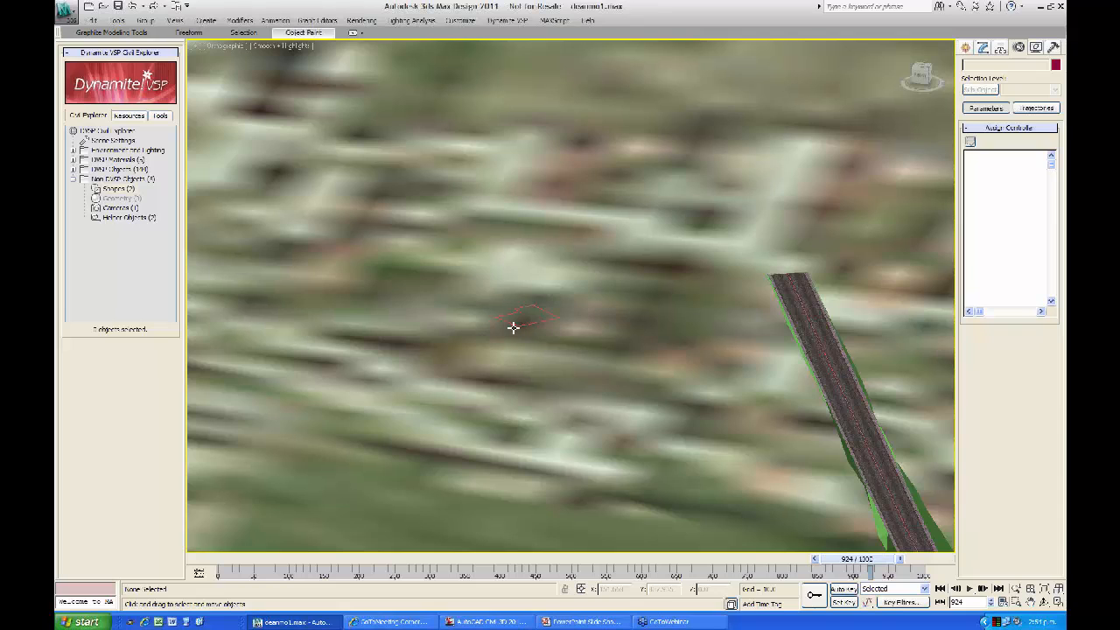
scroll(514, 327, up, 2)
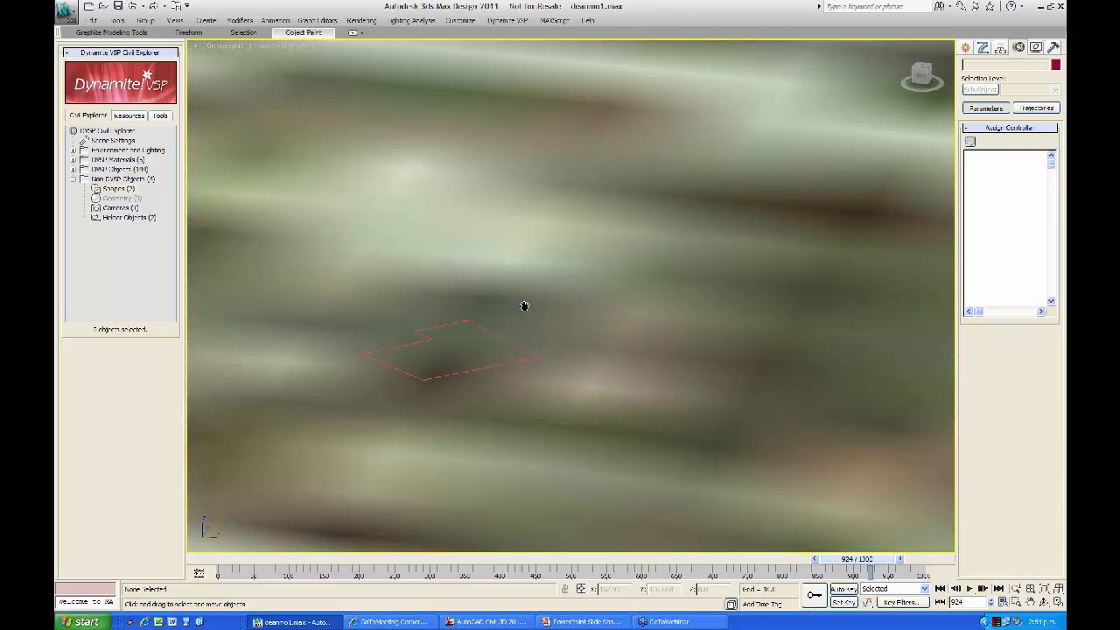
scroll(612, 280, up, 1)
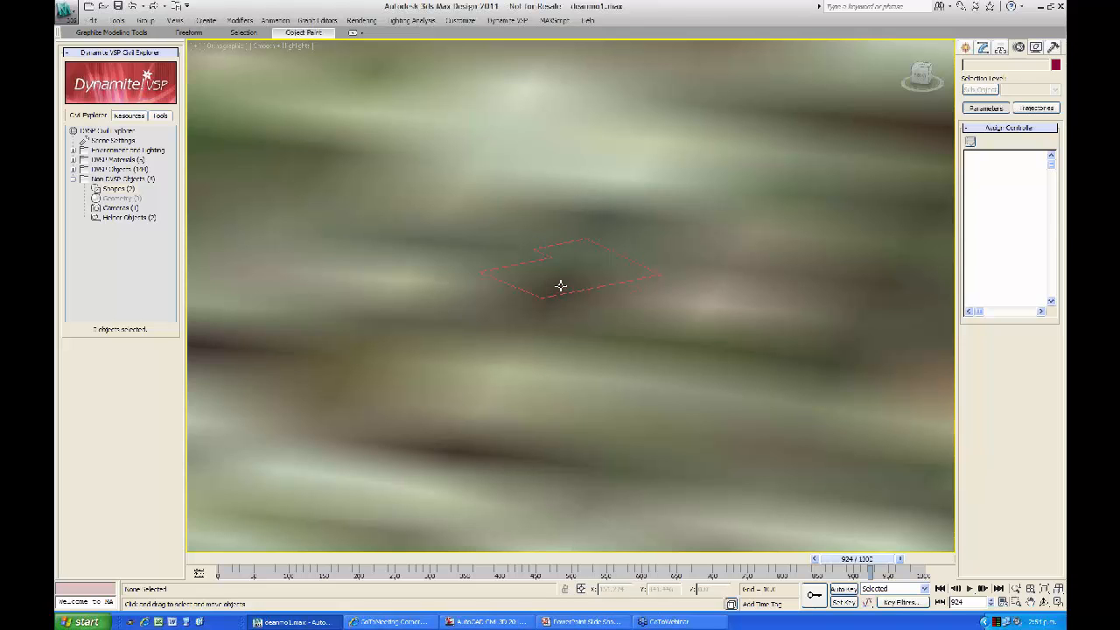
scroll(540, 280, down, 3)
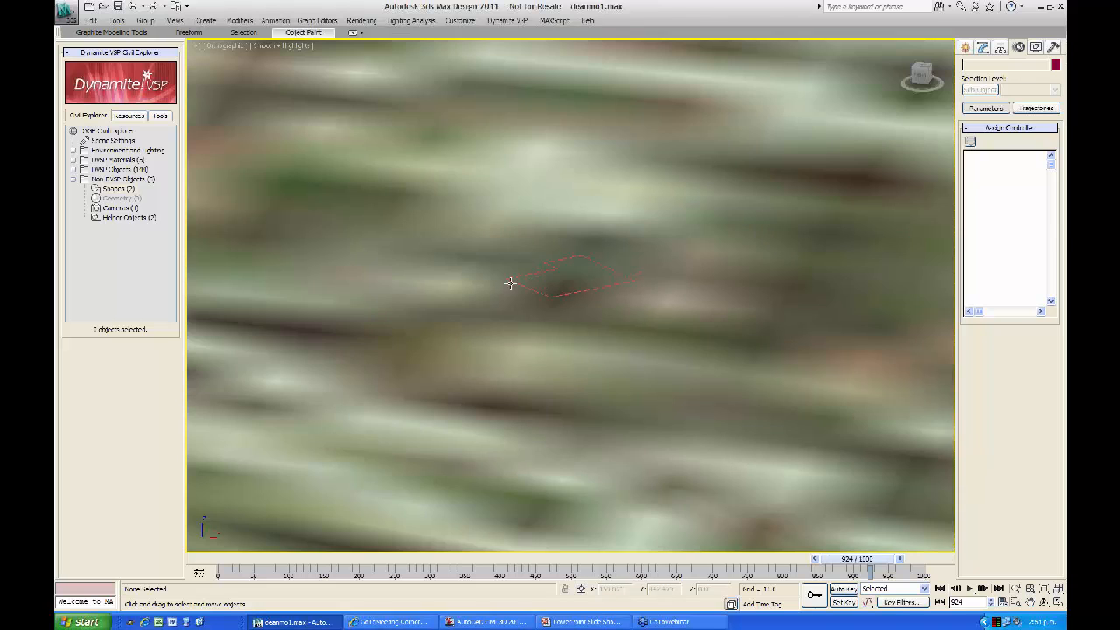
scroll(504, 283, down, 5)
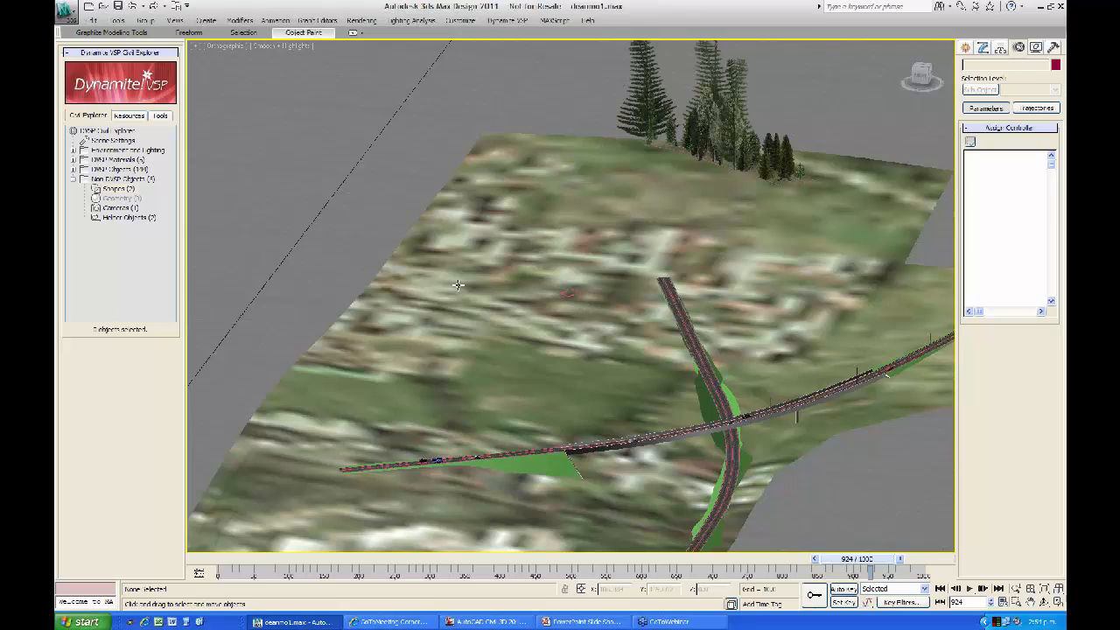
Step: In the Top view, draw a closed, notched rectangular building outline with the Line shape on the empty area beside the terrain
middle_drag(311, 290, 449, 210)
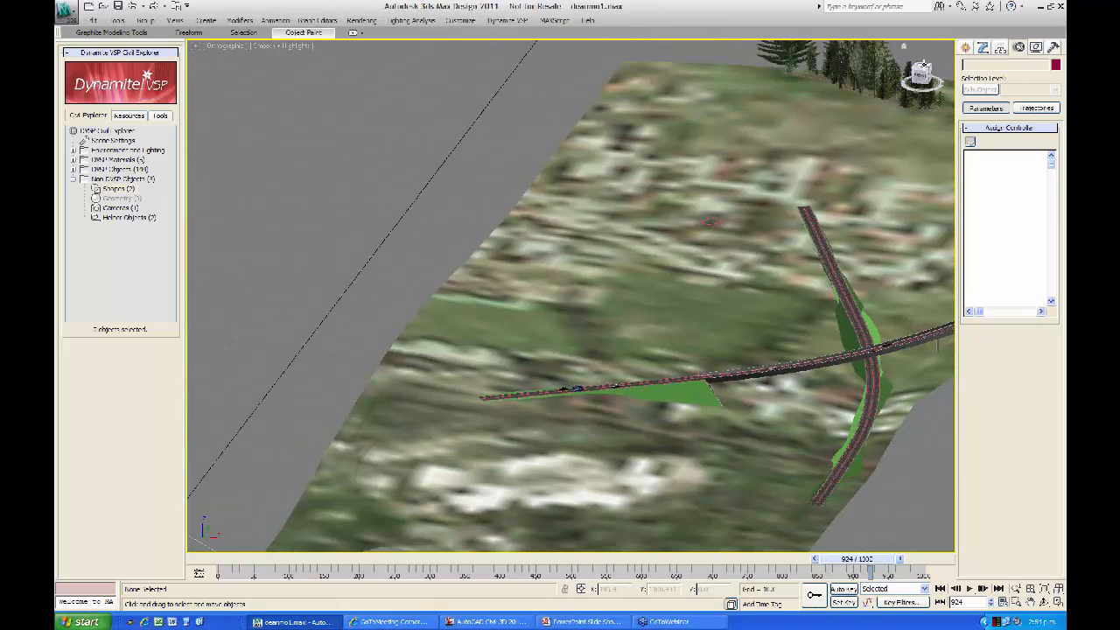
click(910, 76)
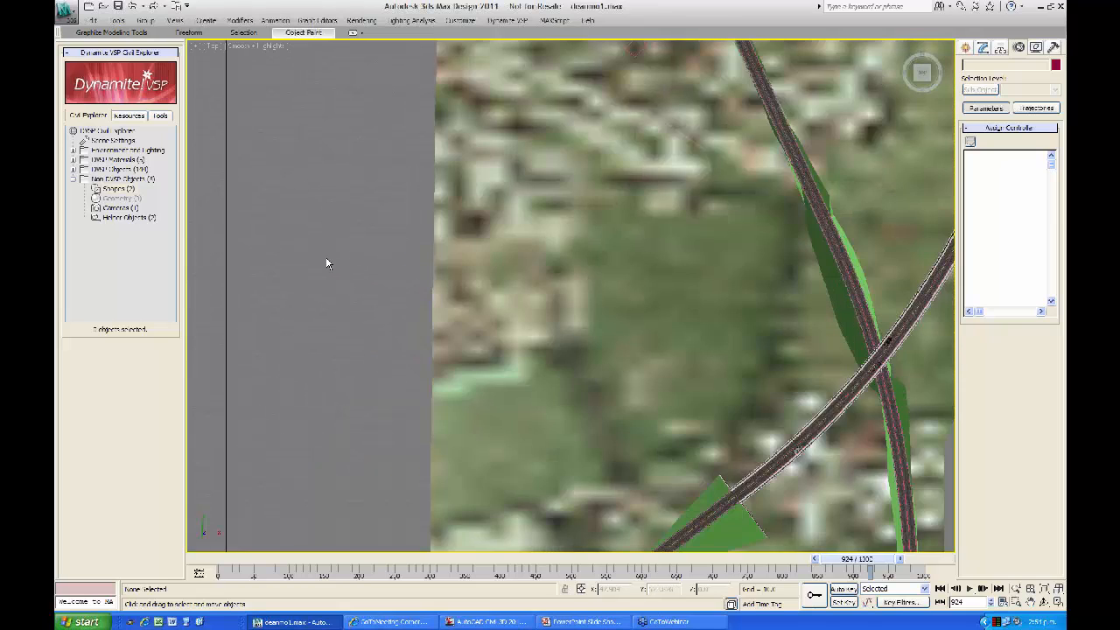
middle_drag(324, 262, 371, 407)
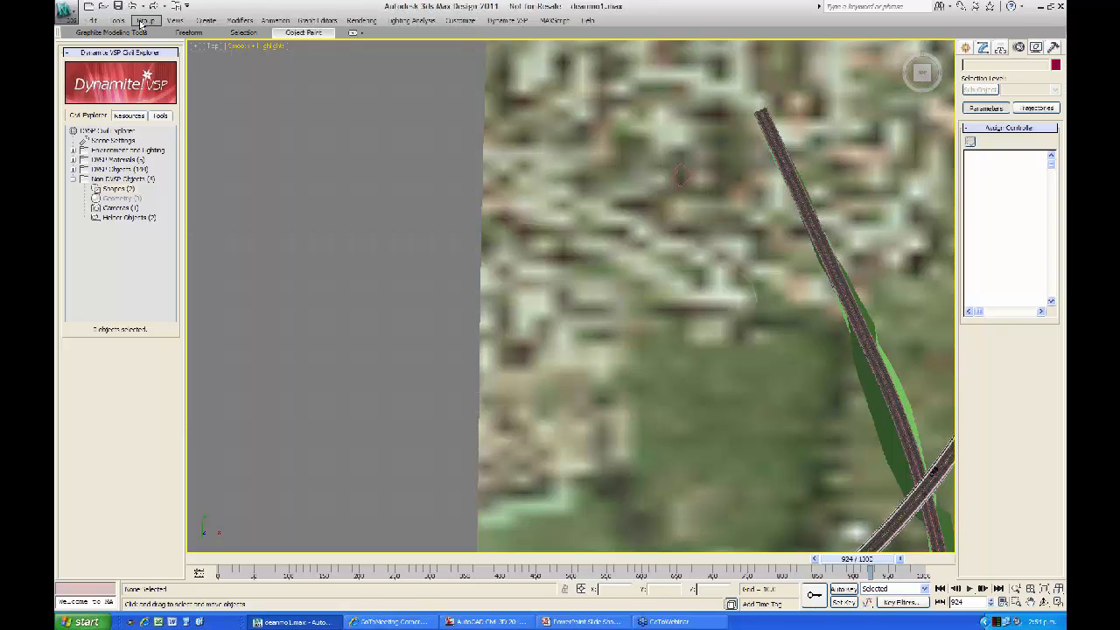
click(204, 21)
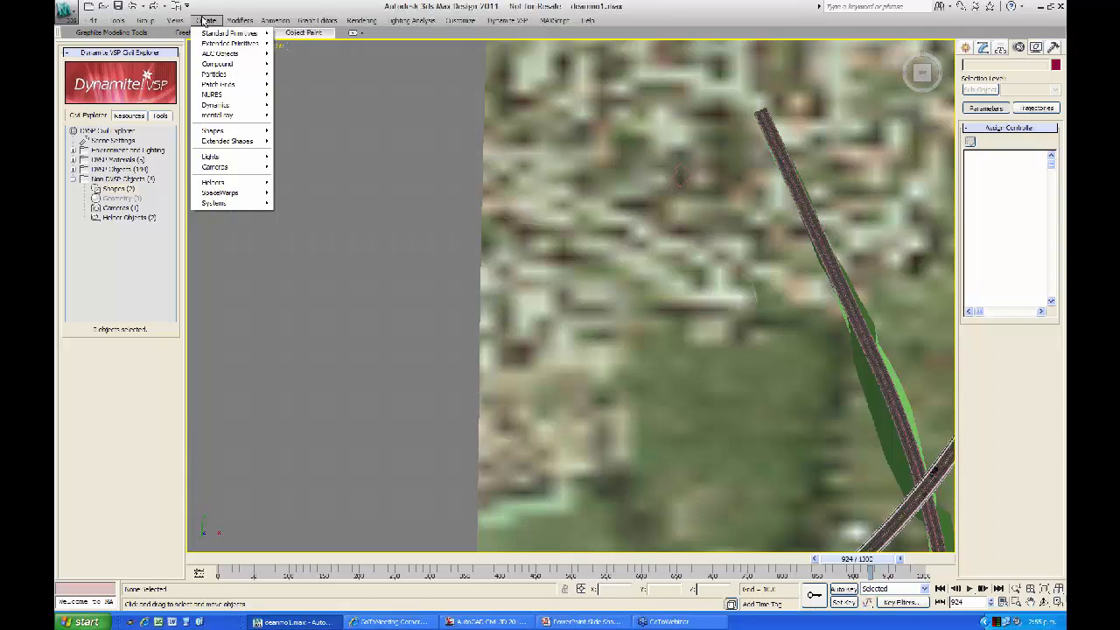
mouse_move(230, 133)
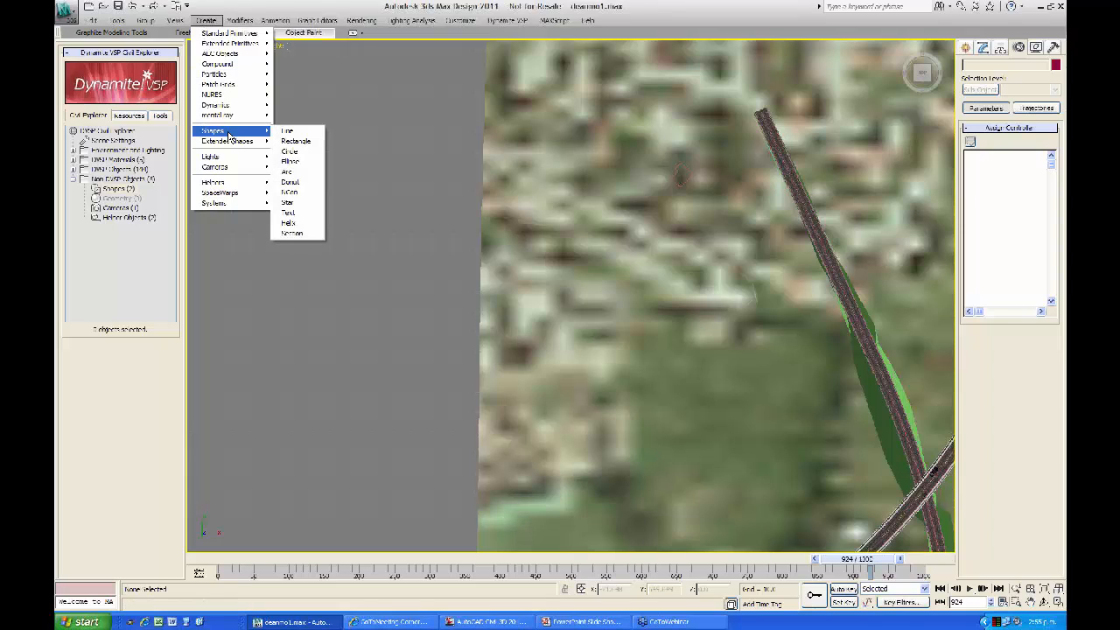
click(289, 132)
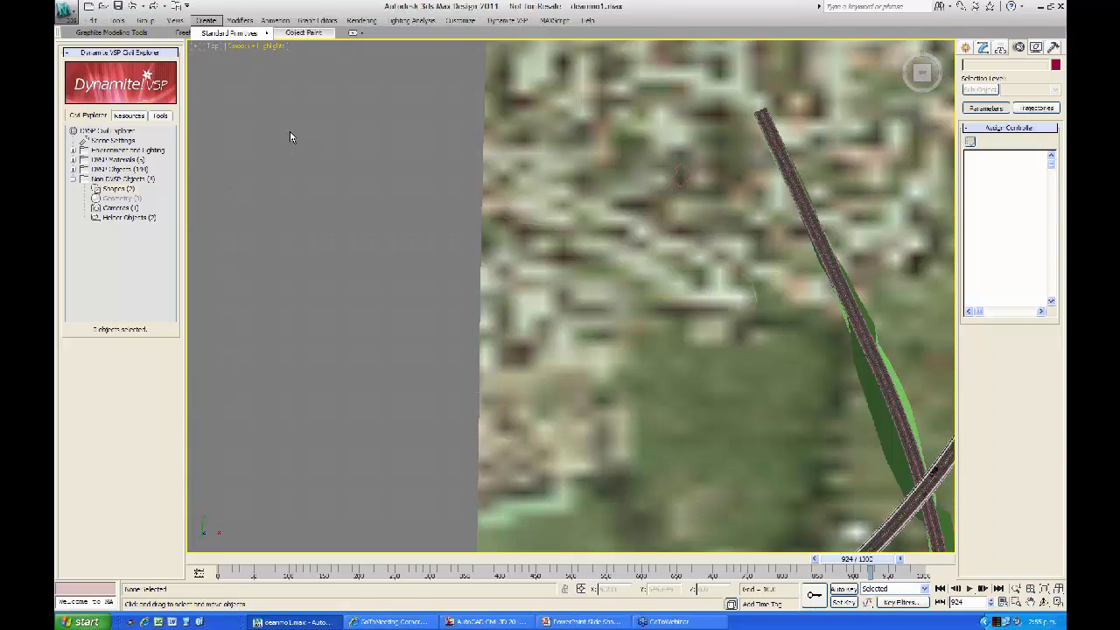
click(413, 183)
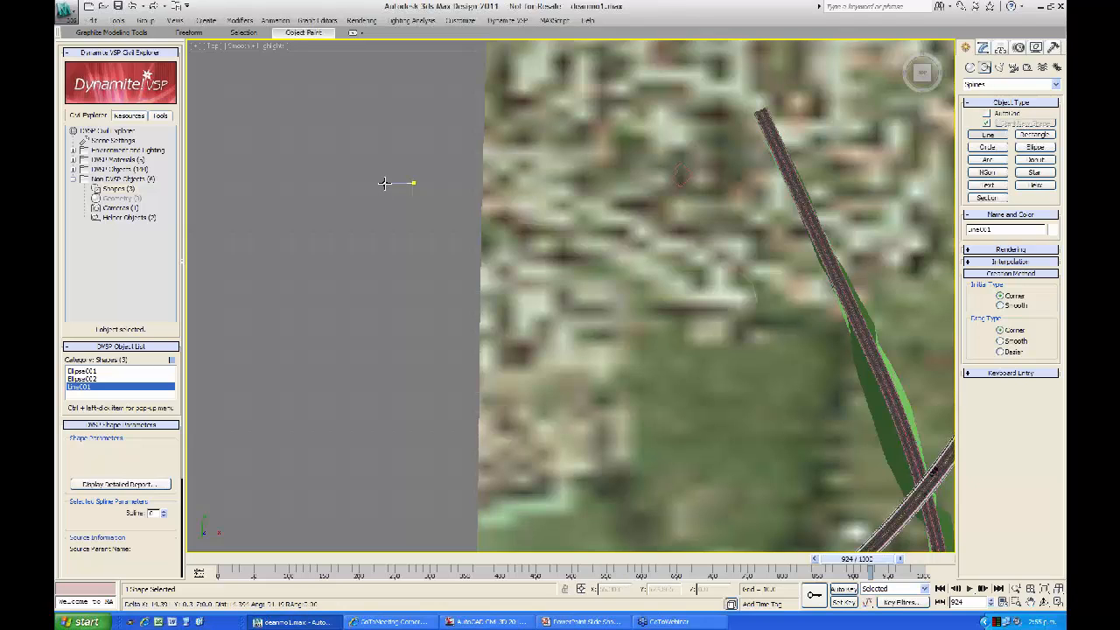
click(382, 183)
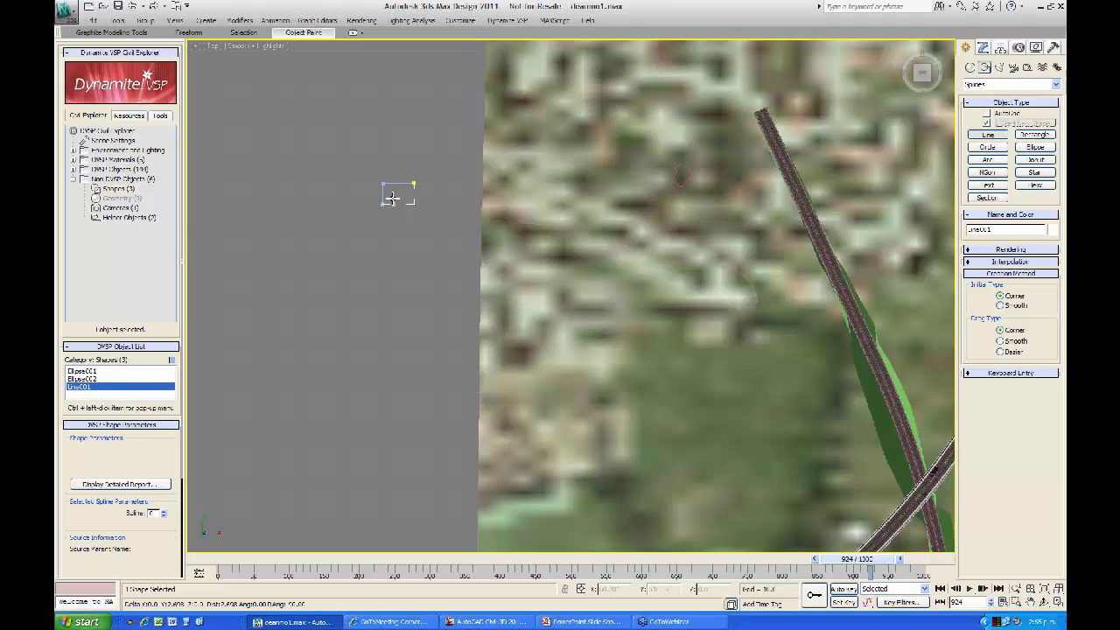
click(392, 199)
click(402, 198)
click(402, 204)
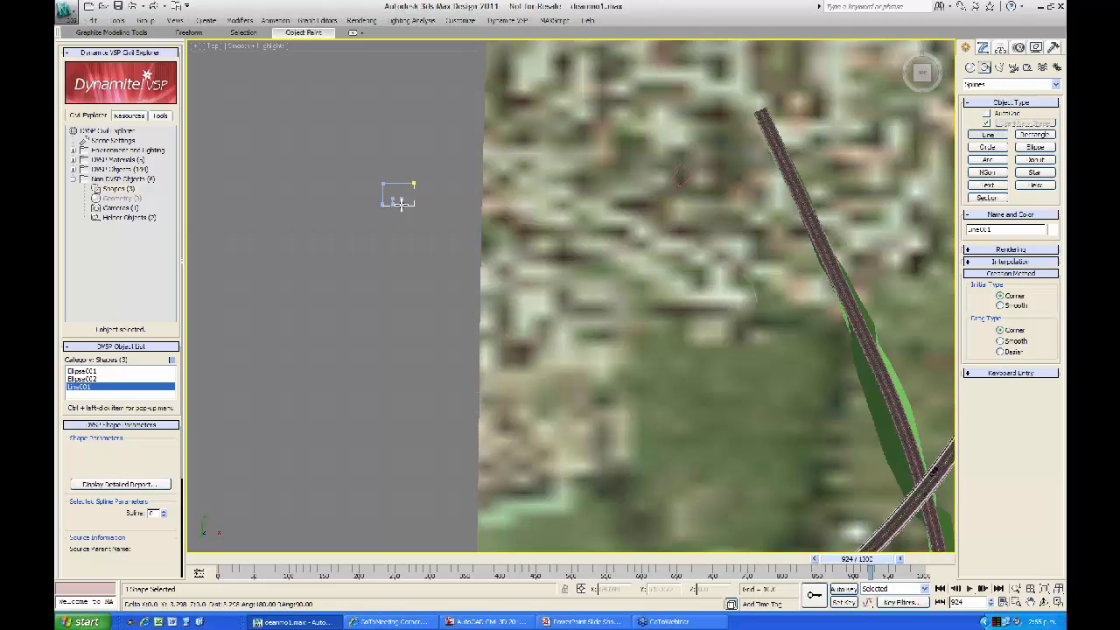
click(412, 203)
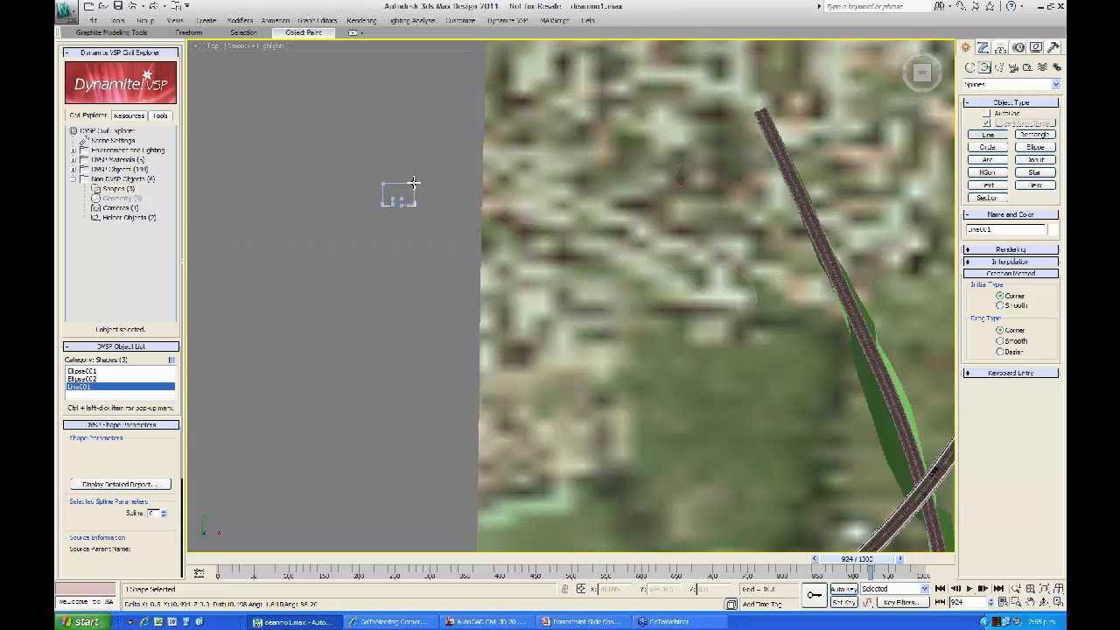
click(413, 184)
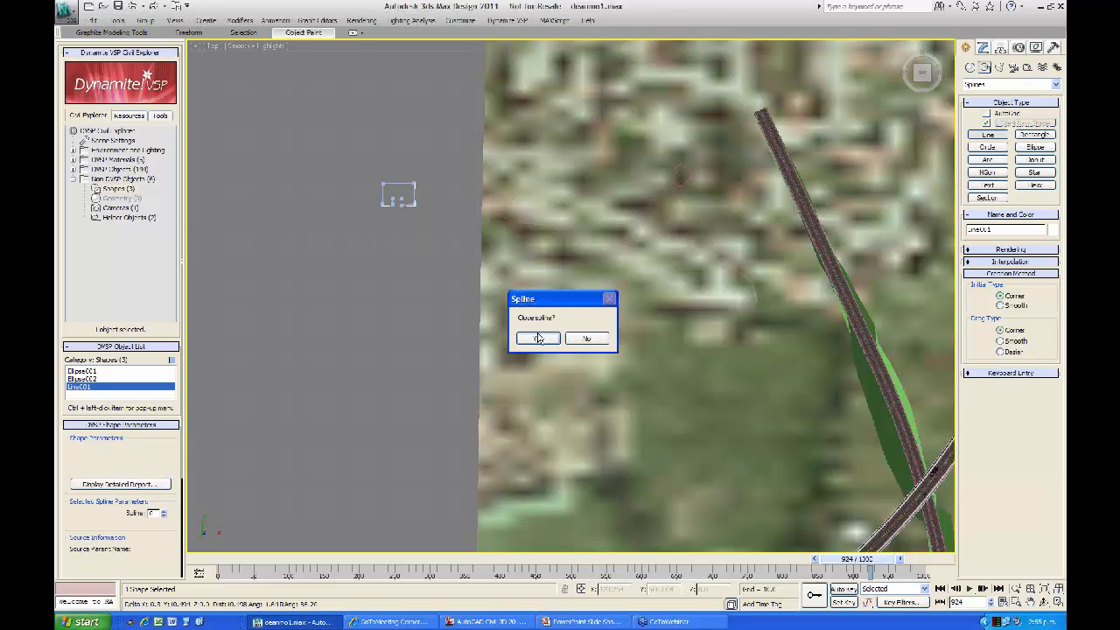
key(Return)
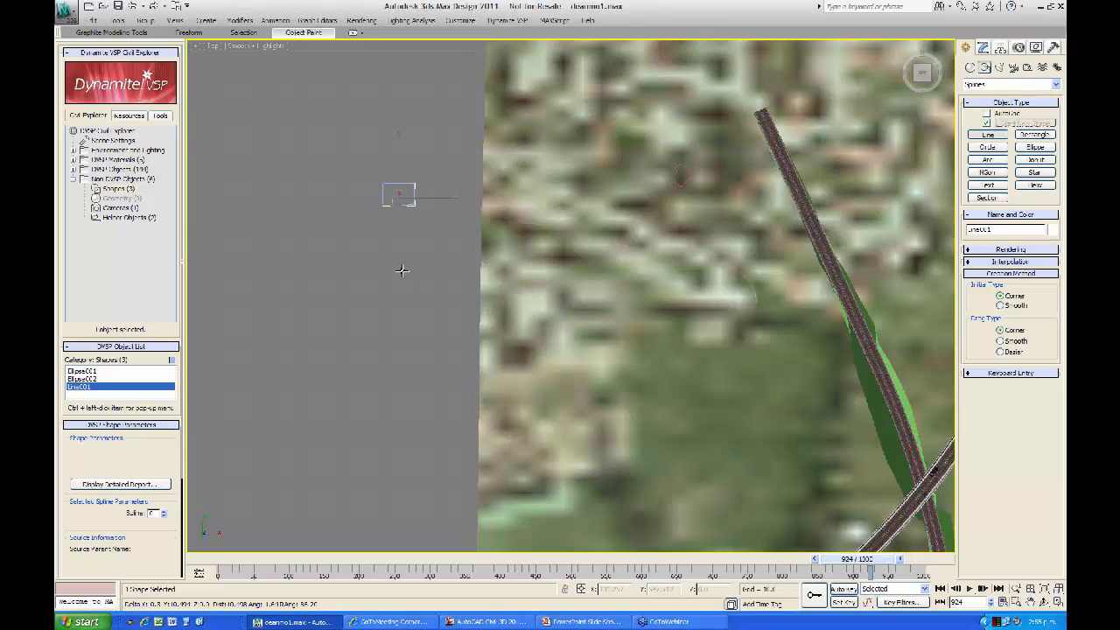
right_click(374, 165)
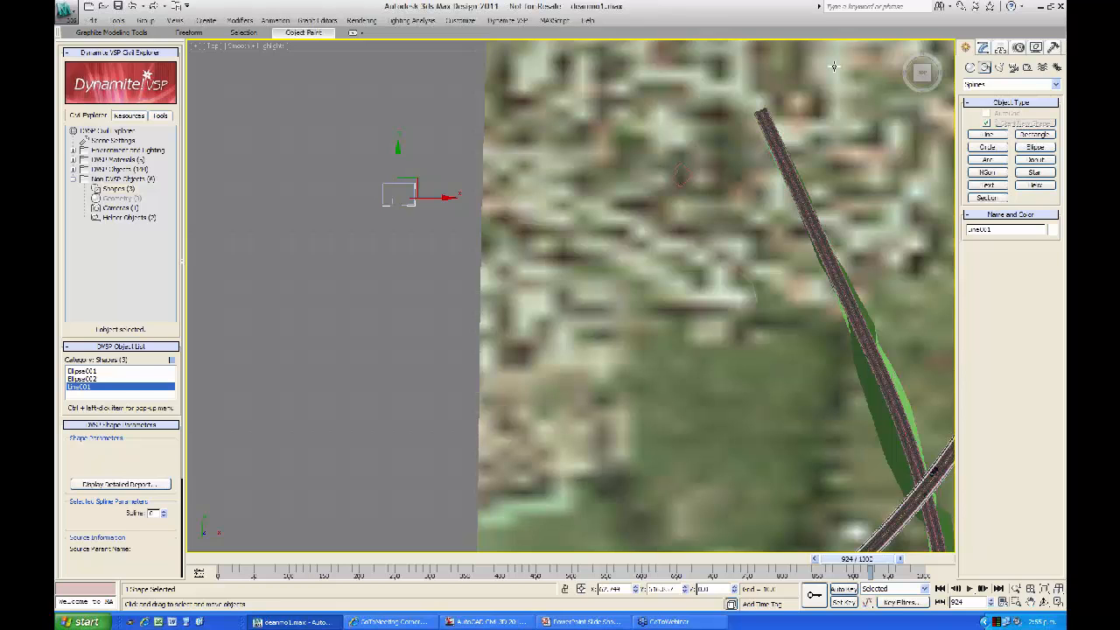
Step: Raise the new outline along Z and move it over the terrain, close to the existing red outline near the side road
click(915, 78)
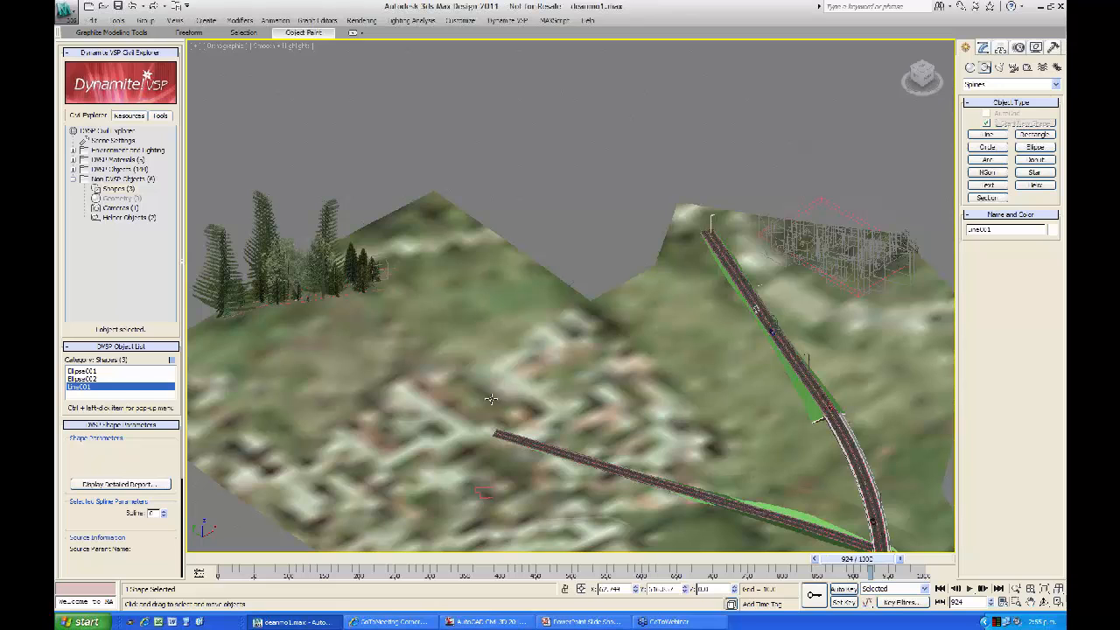
key(z)
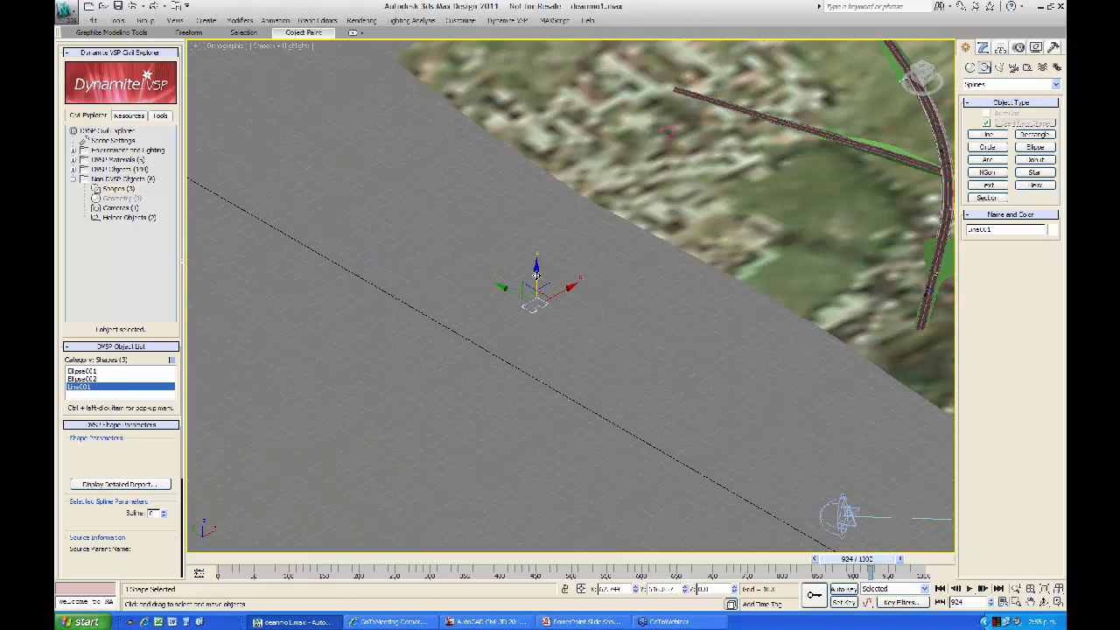
drag(536, 276, 536, 127)
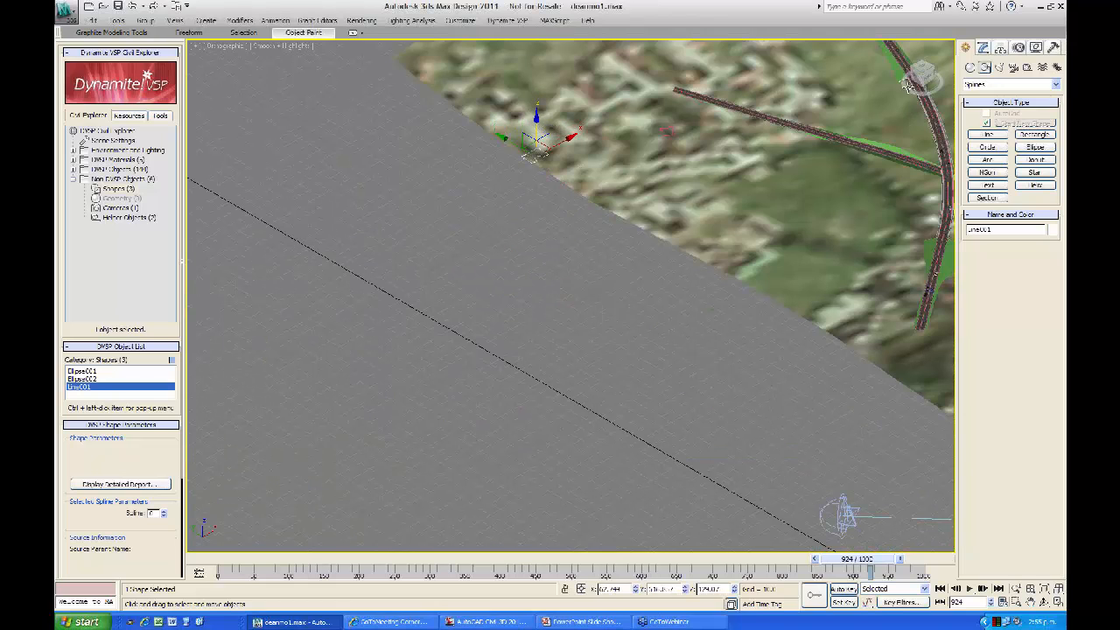
click(922, 68)
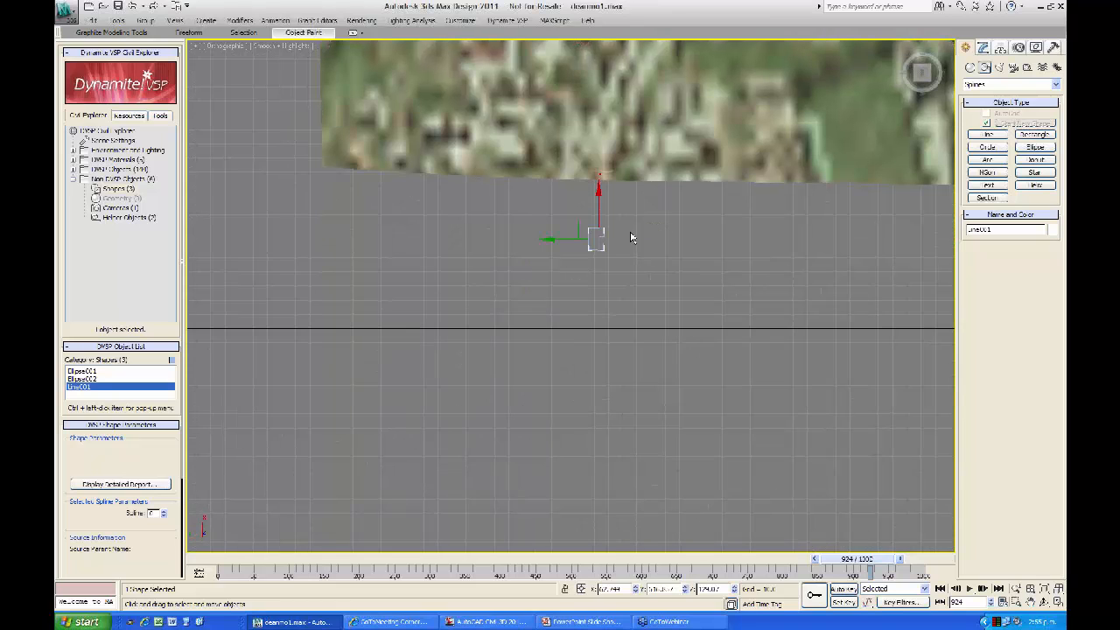
middle_drag(654, 263, 595, 448)
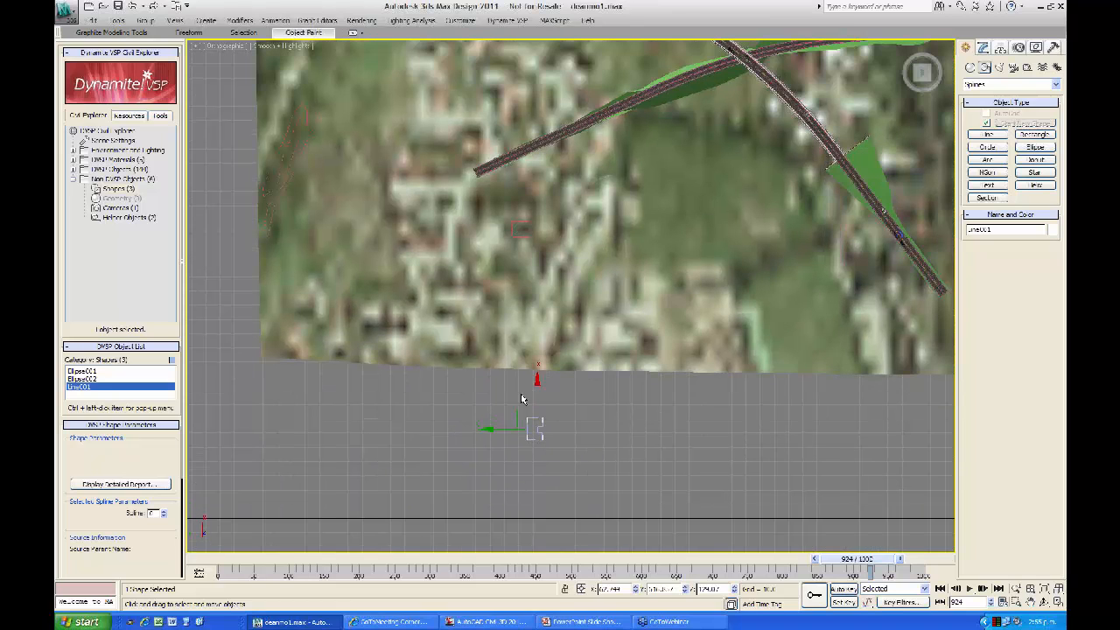
drag(536, 390, 544, 355)
drag(550, 283, 536, 249)
Step: Rotate the outline about 25 degrees around its Z axis
right_click(552, 230)
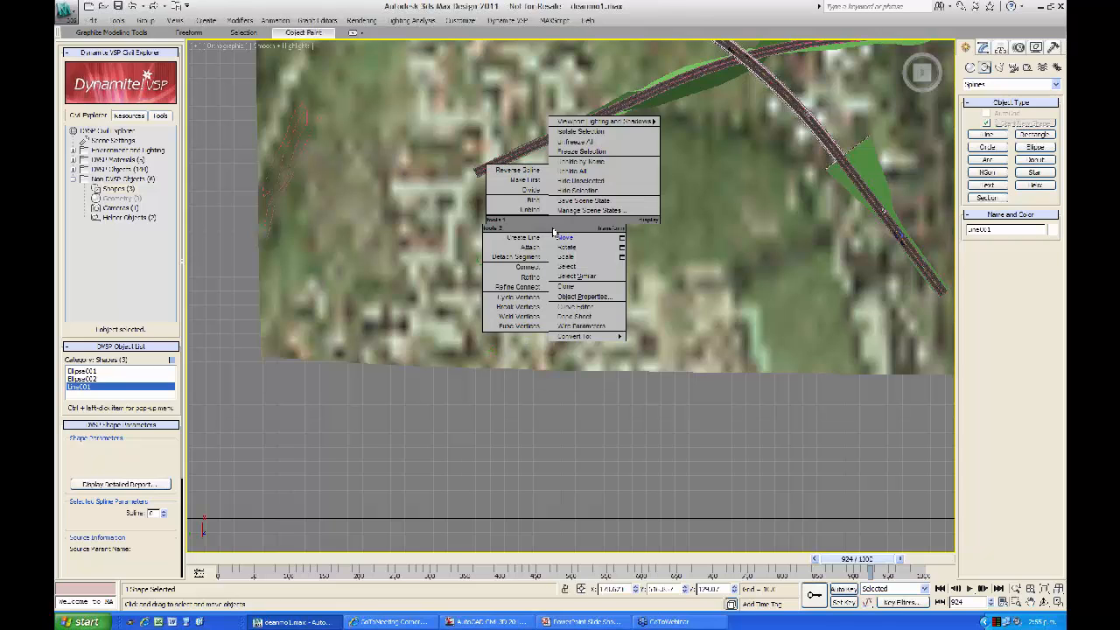
click(579, 245)
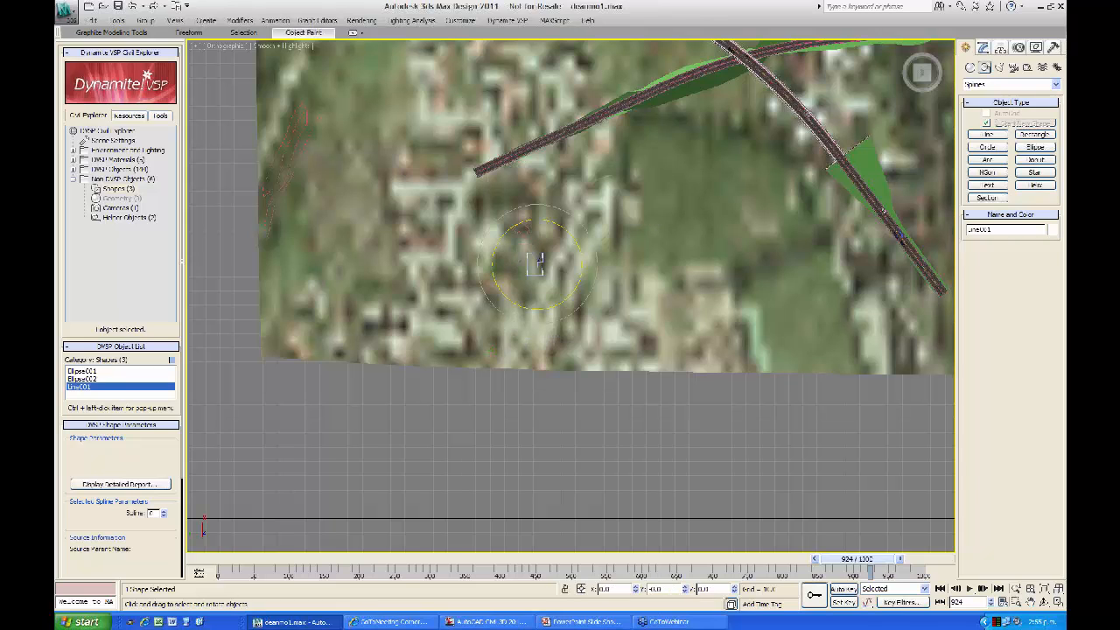
mouse_move(535, 265)
mouse_down()
mouse_move(543, 252)
mouse_move(536, 264)
mouse_up()
Step: Lower the rotated outline along Z toward the terrain surface near the end of the side road
right_click(629, 245)
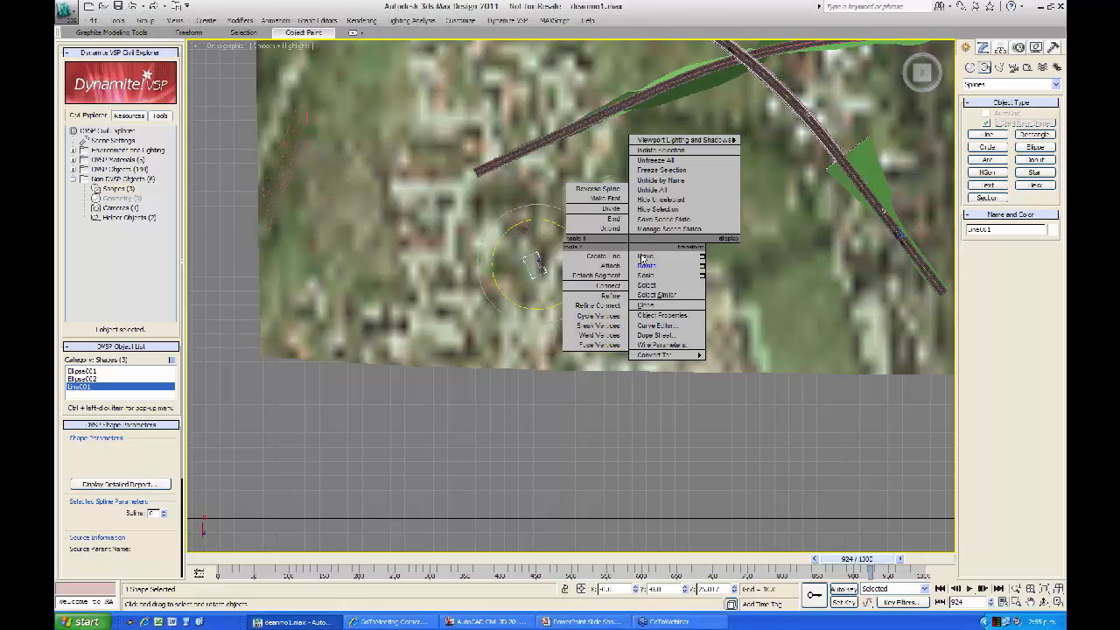
click(640, 255)
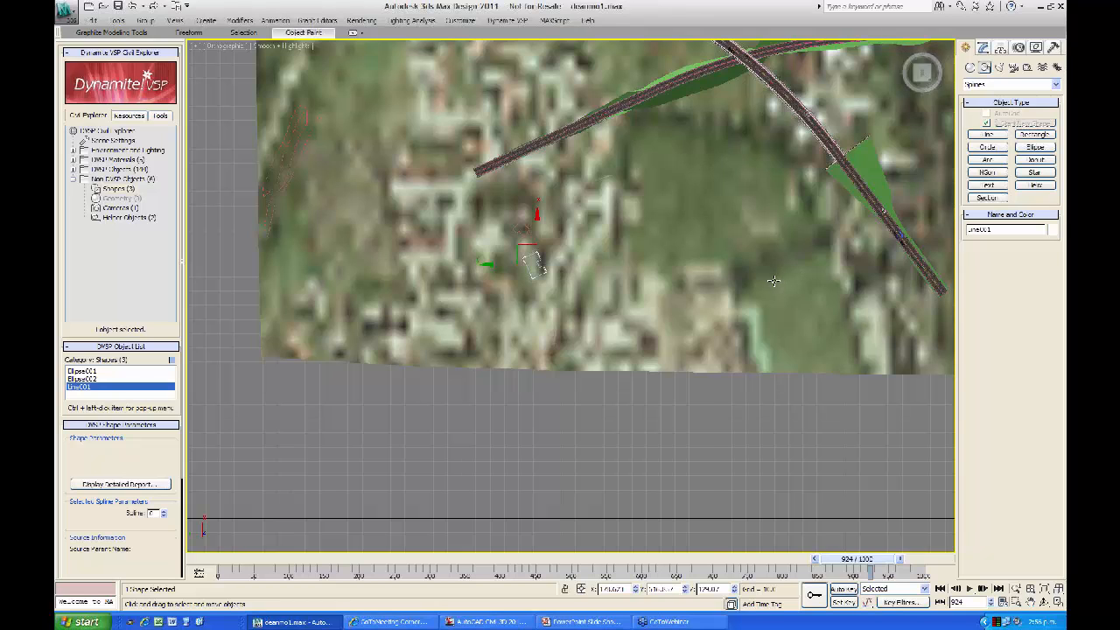
alt+middle_drag(773, 280, 593, 250)
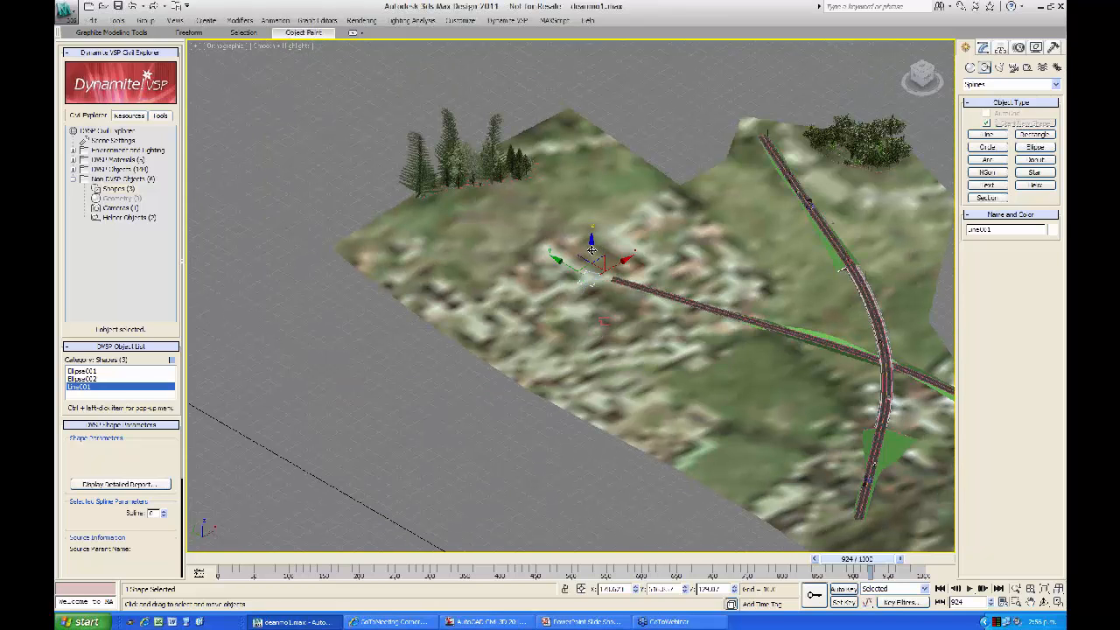
drag(591, 250, 592, 311)
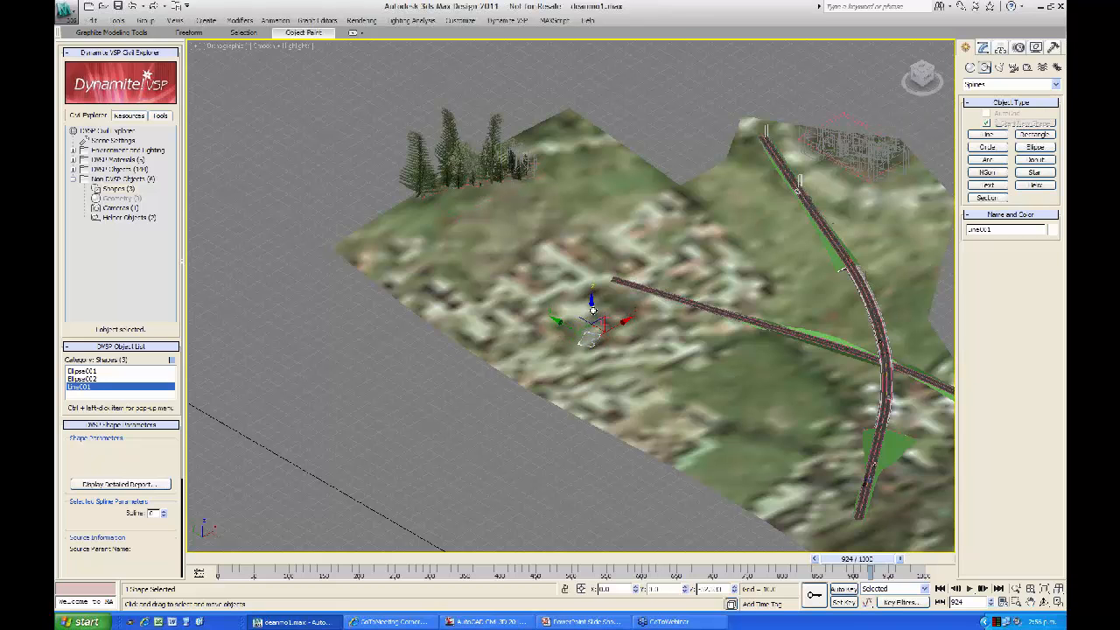
scroll(591, 390, up, 8)
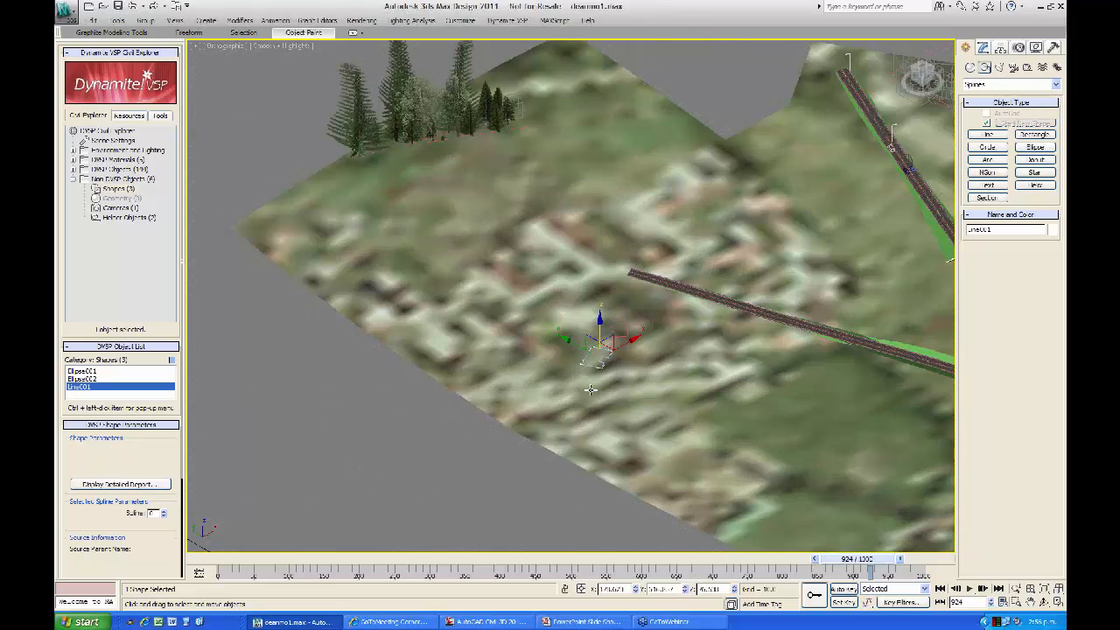
scroll(538, 280, up, 3)
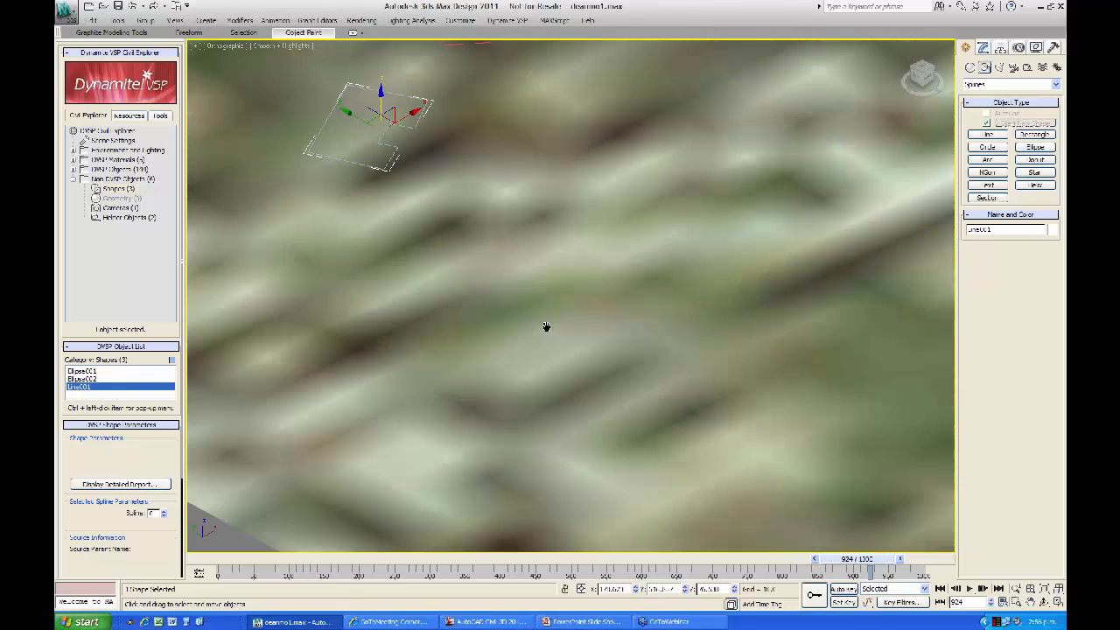
middle_drag(545, 325, 615, 425)
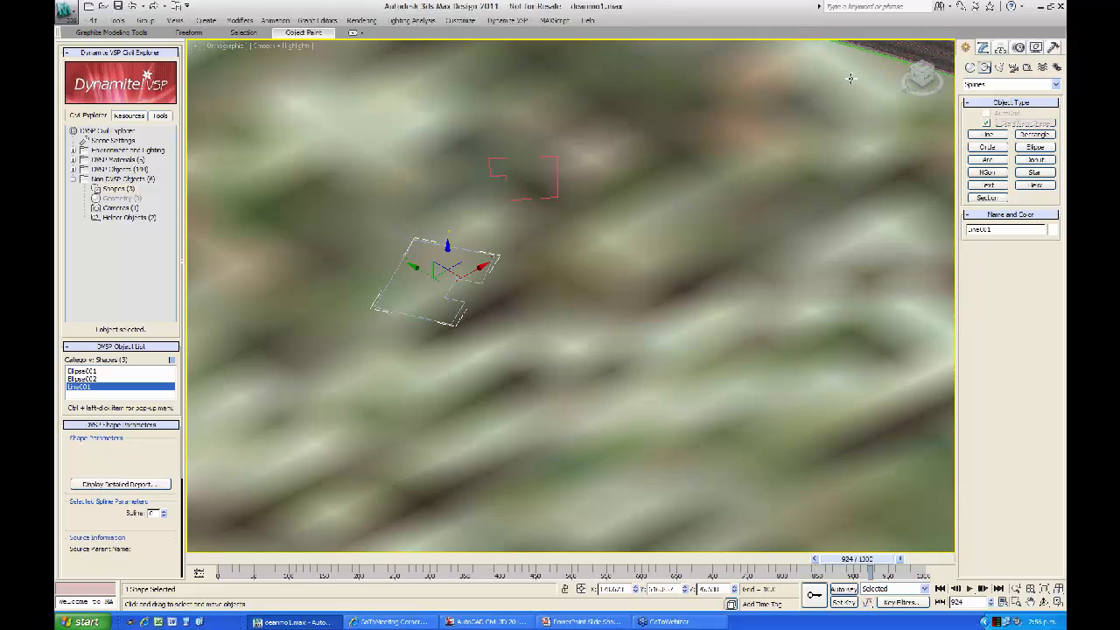
Step: Deselect the outline and start creating building objects from the DVSP Buildings category, keeping both outlines visible beside the style editor
click(319, 278)
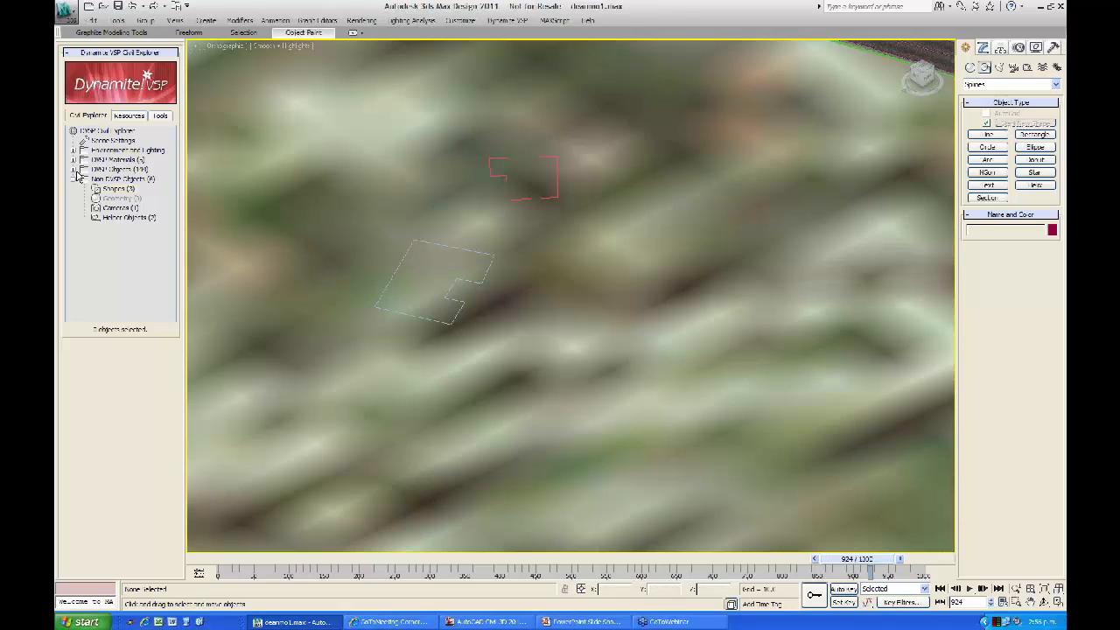
click(119, 170)
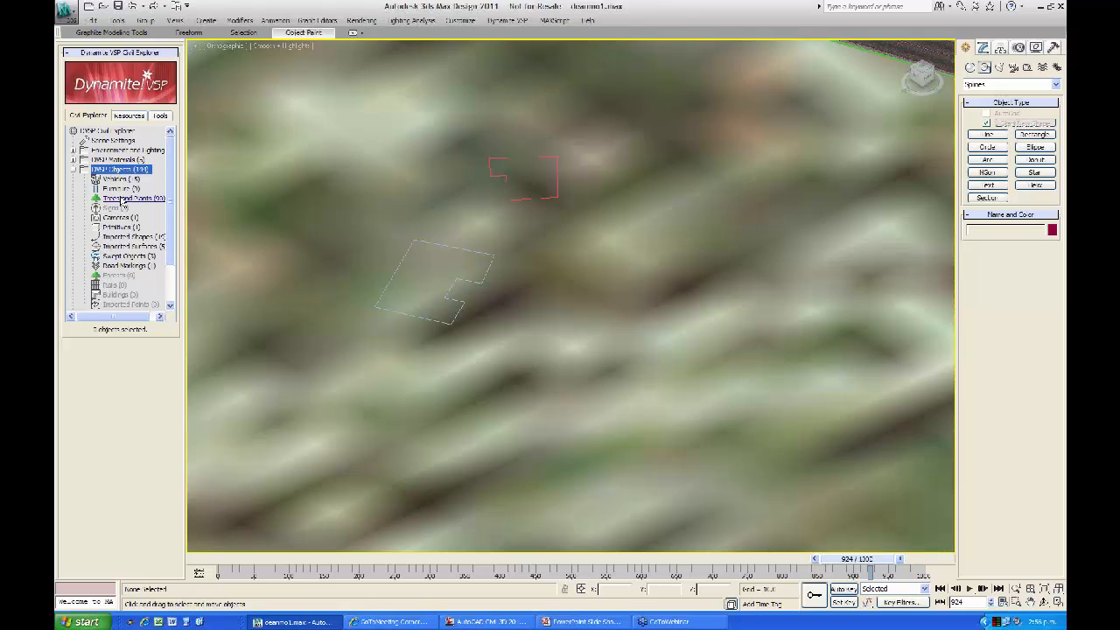
right_click(119, 297)
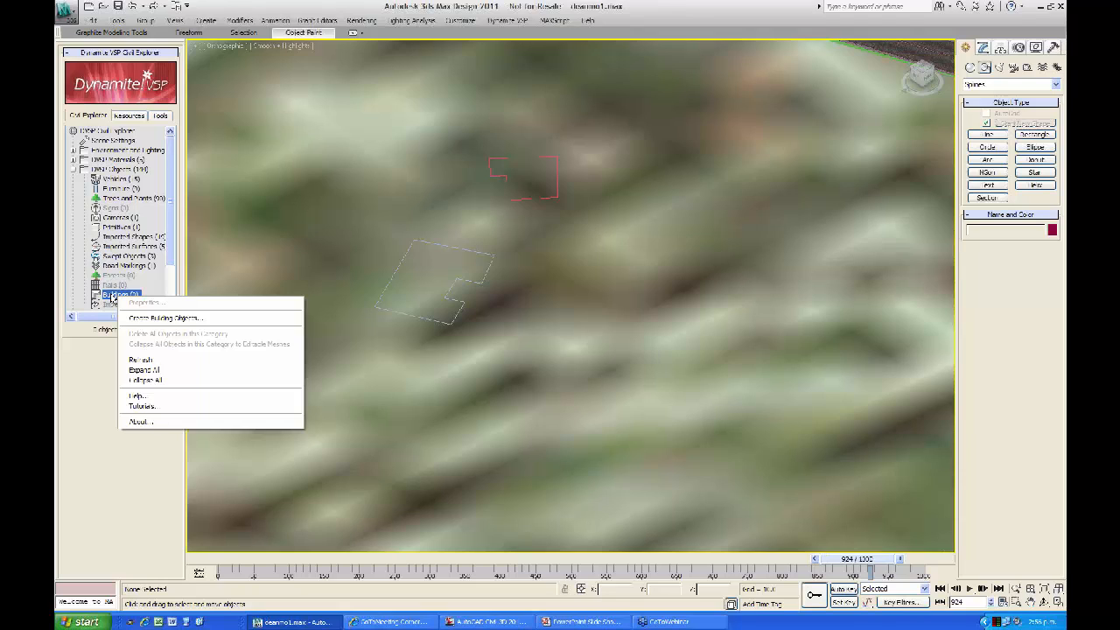
click(155, 319)
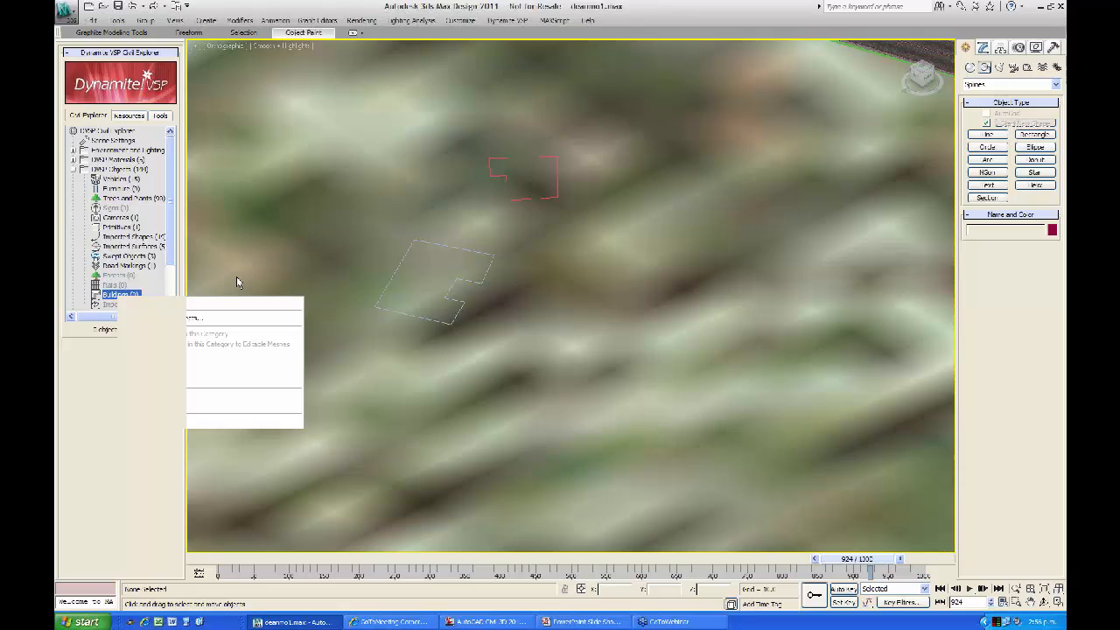
mouse_move(491, 161)
mouse_down()
mouse_move(608, 143)
mouse_move(704, 82)
mouse_move(692, 48)
mouse_move(225, 92)
mouse_move(283, 366)
mouse_move(262, 327)
mouse_move(262, 279)
mouse_move(256, 323)
mouse_up()
middle_drag(301, 227, 354, 139)
drag(338, 330, 336, 305)
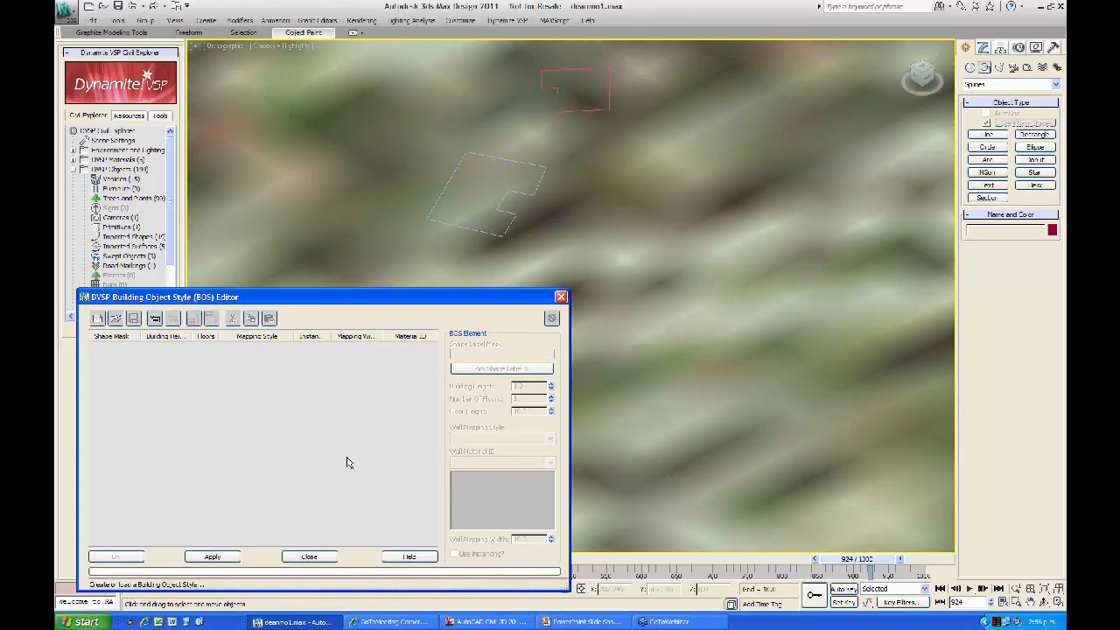
Step: Load the Example.bos building object style into the Building Object Style Editor
click(115, 320)
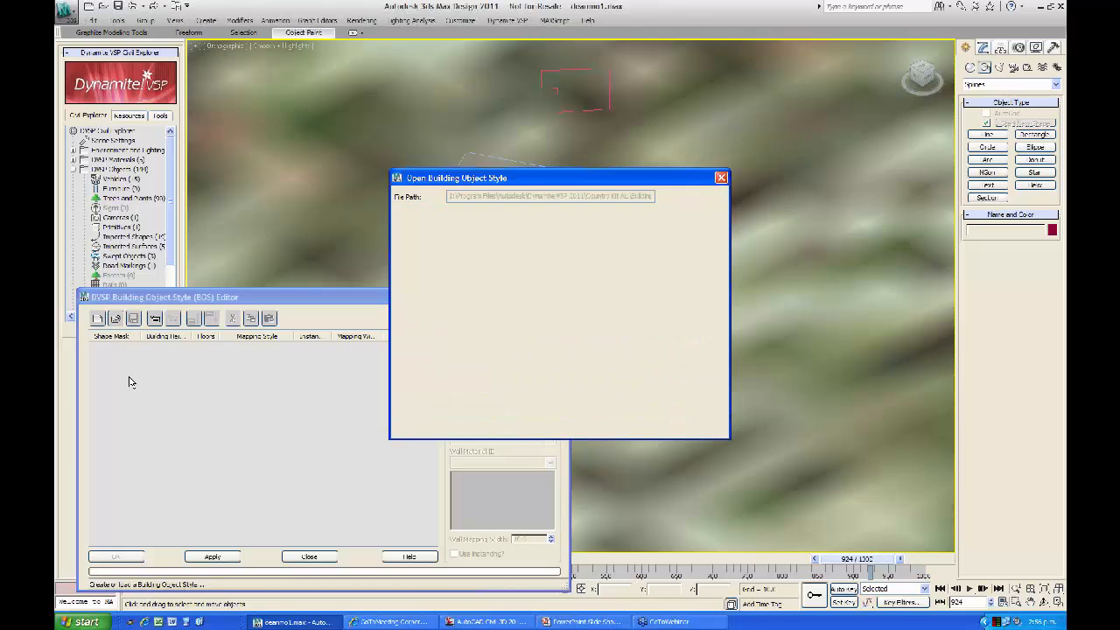
click(482, 227)
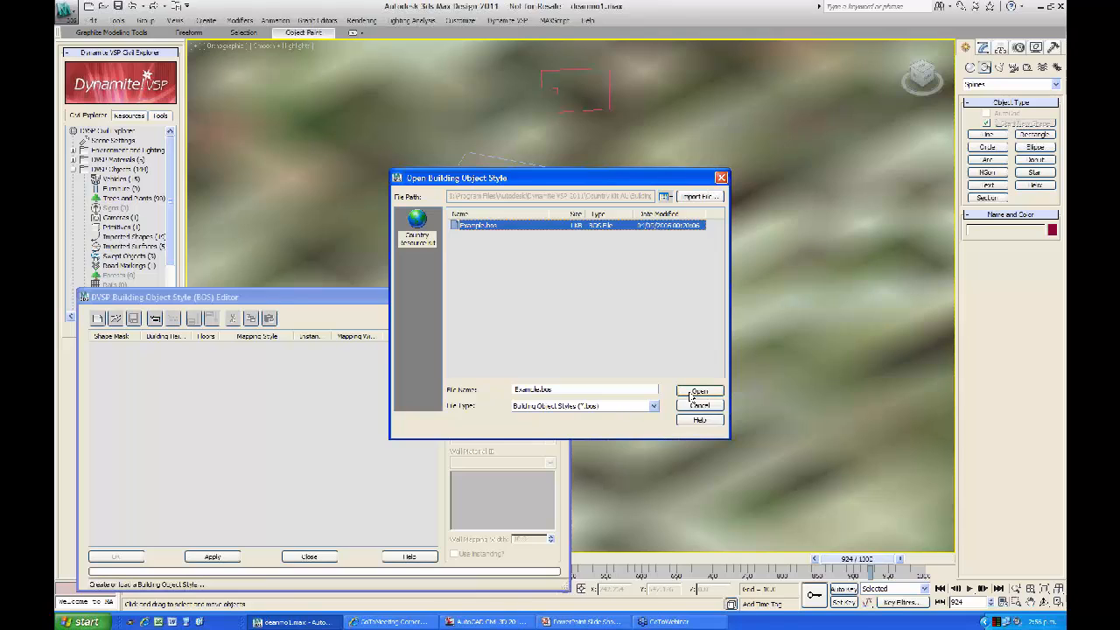
click(691, 394)
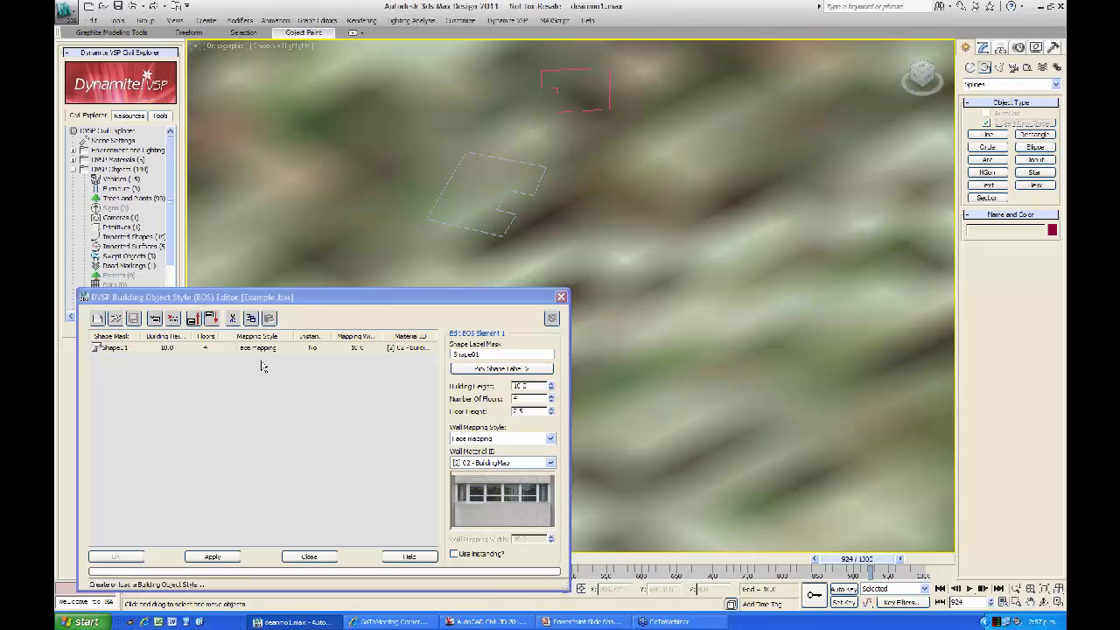
Step: Pick the lower outline, Line001, as the style's shape label and generate its building with face mapping
click(501, 371)
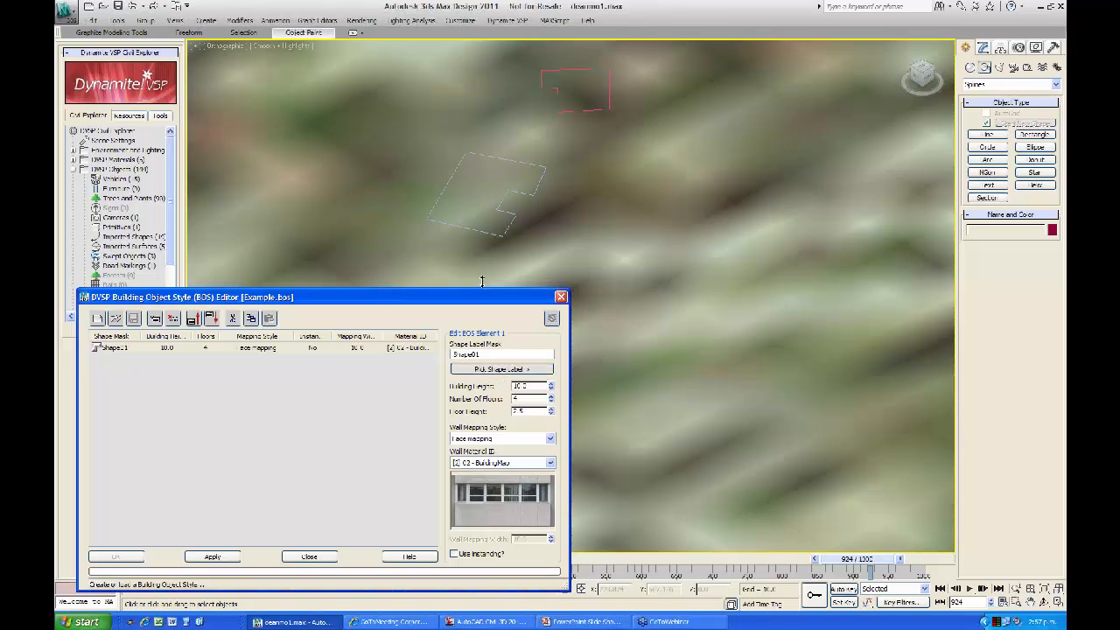
click(491, 229)
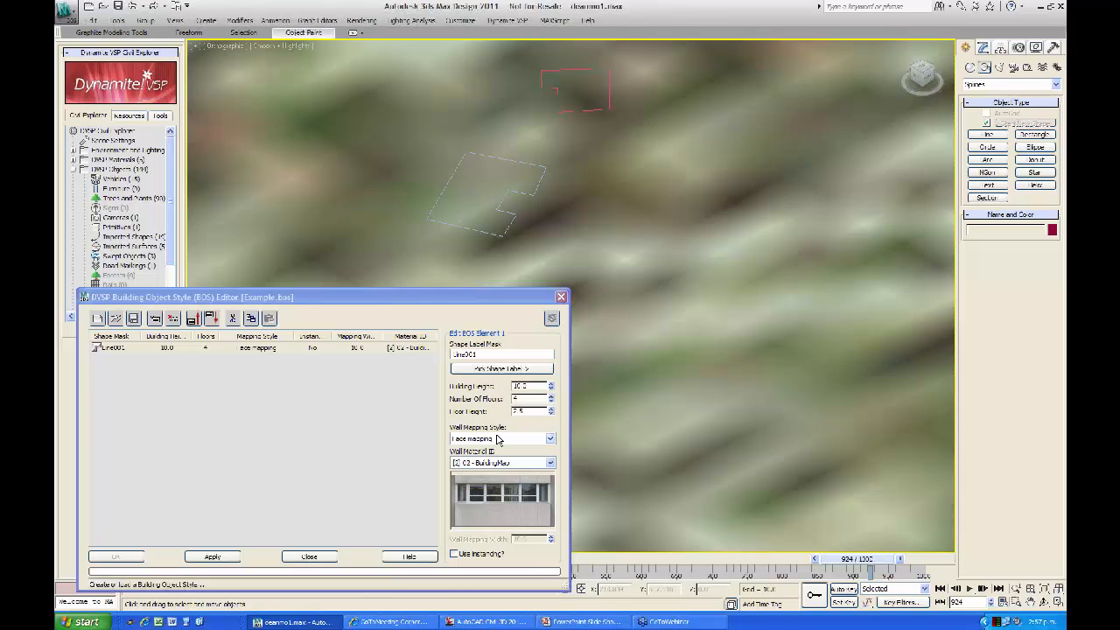
click(213, 557)
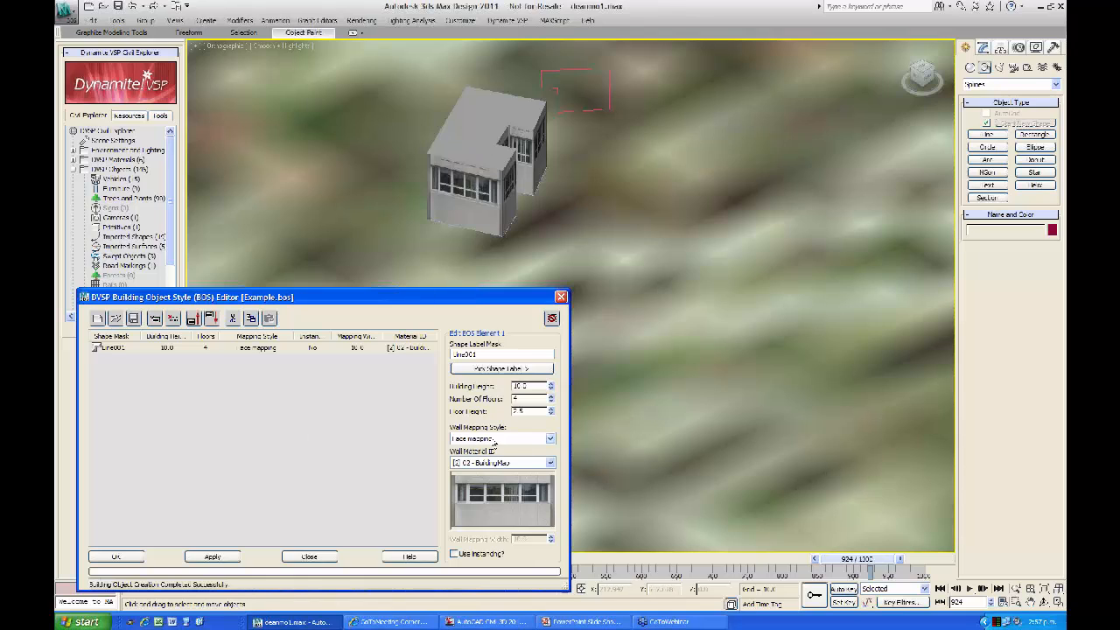
Step: Change the building's wall mapping style to Box mapping per floor and apply it
click(549, 438)
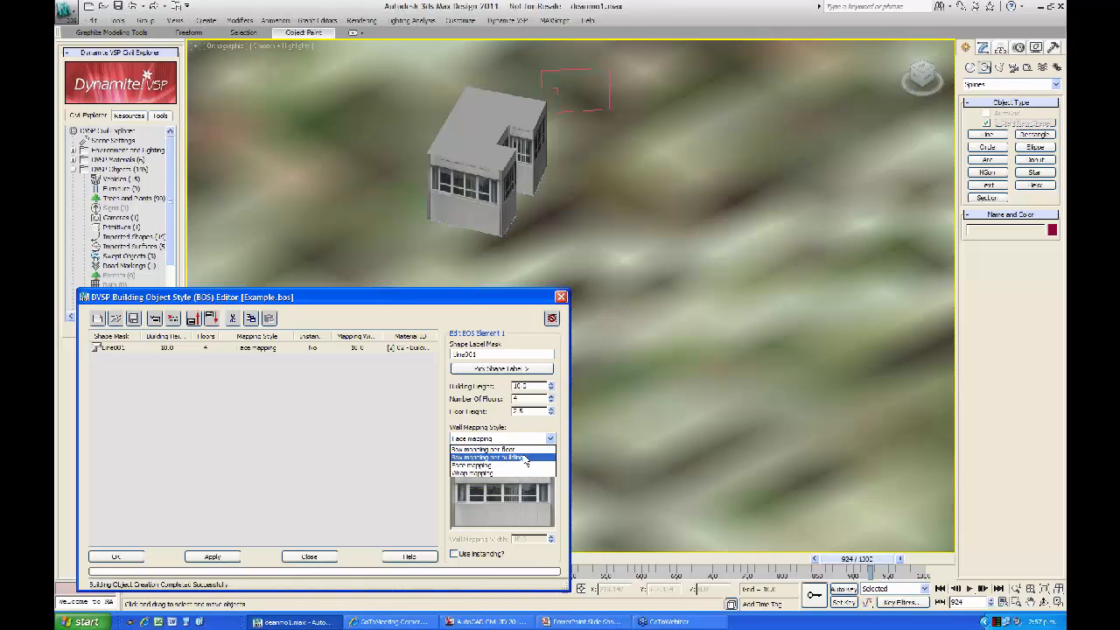
click(504, 450)
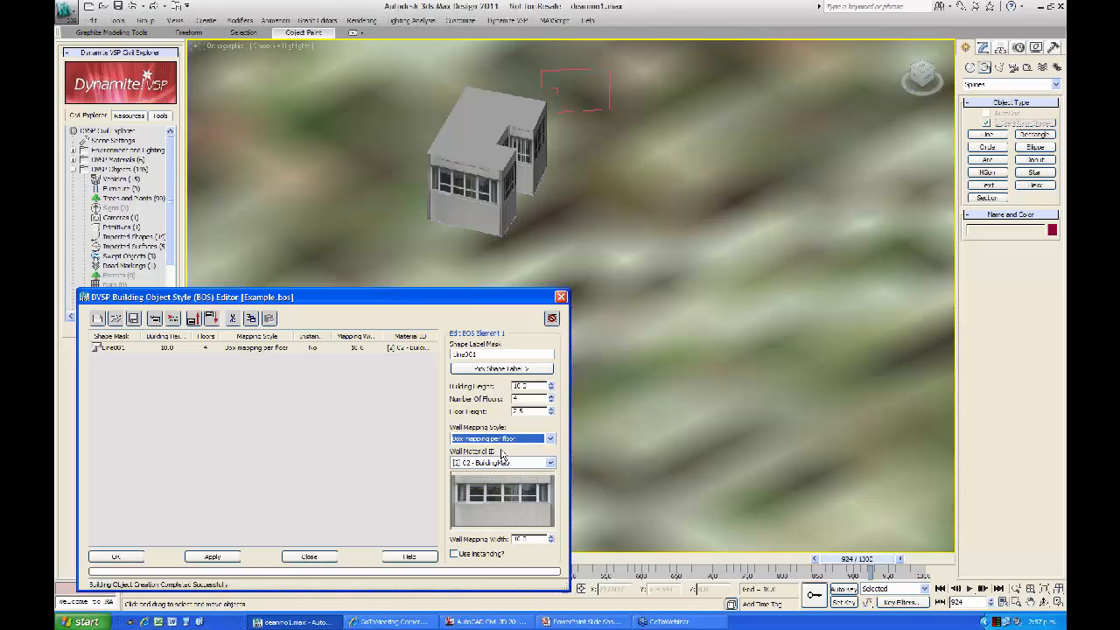
click(224, 560)
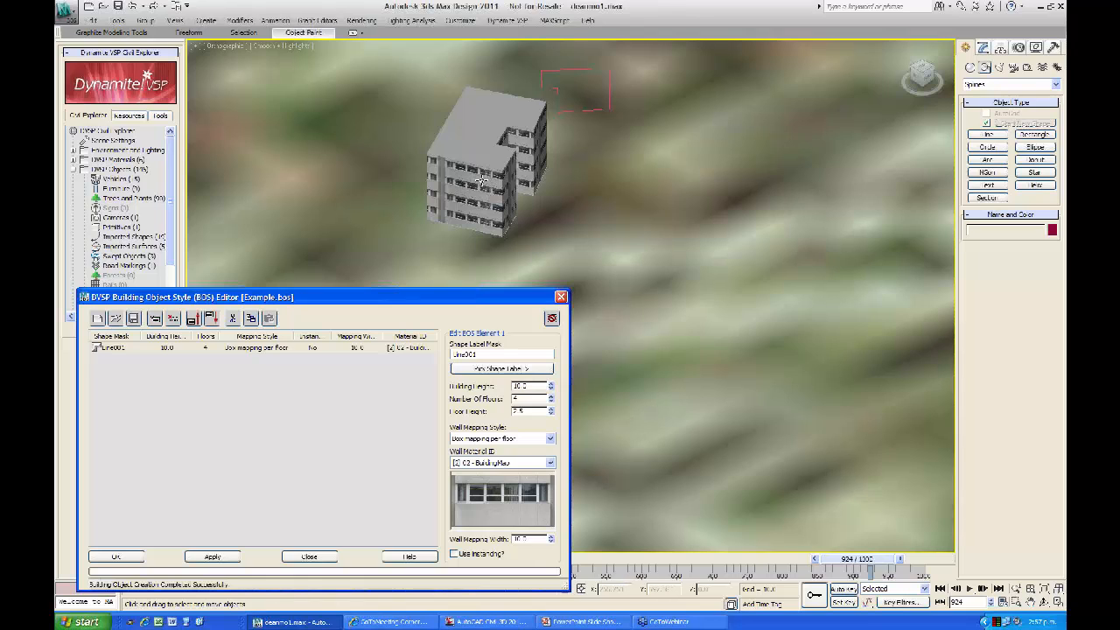
Step: Apply the 04 - BuildingMap wall material to the building
click(551, 464)
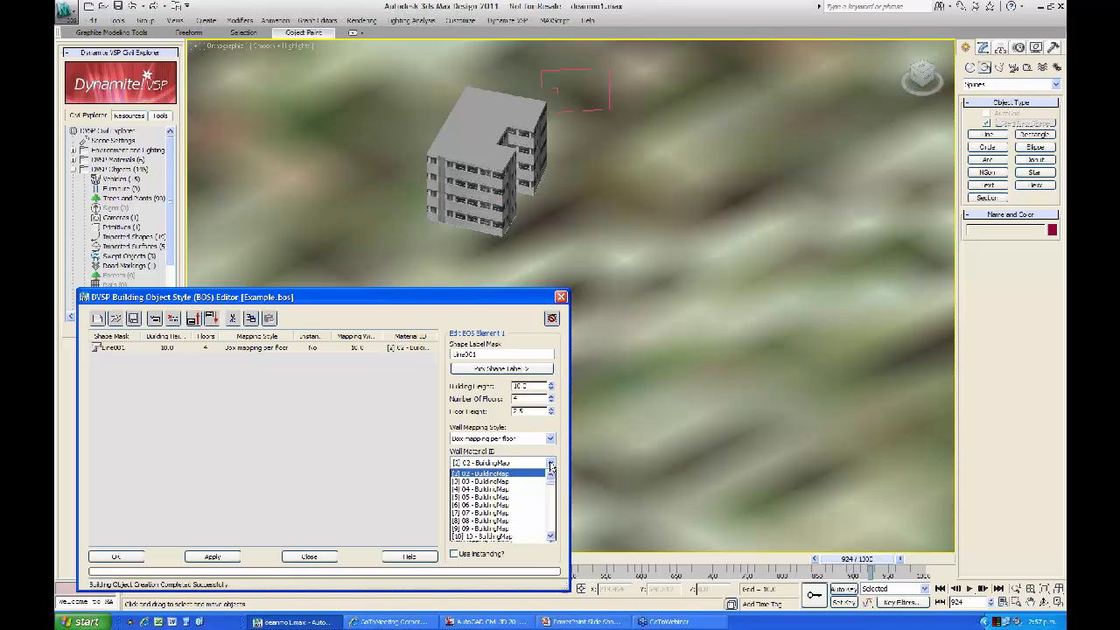
click(500, 489)
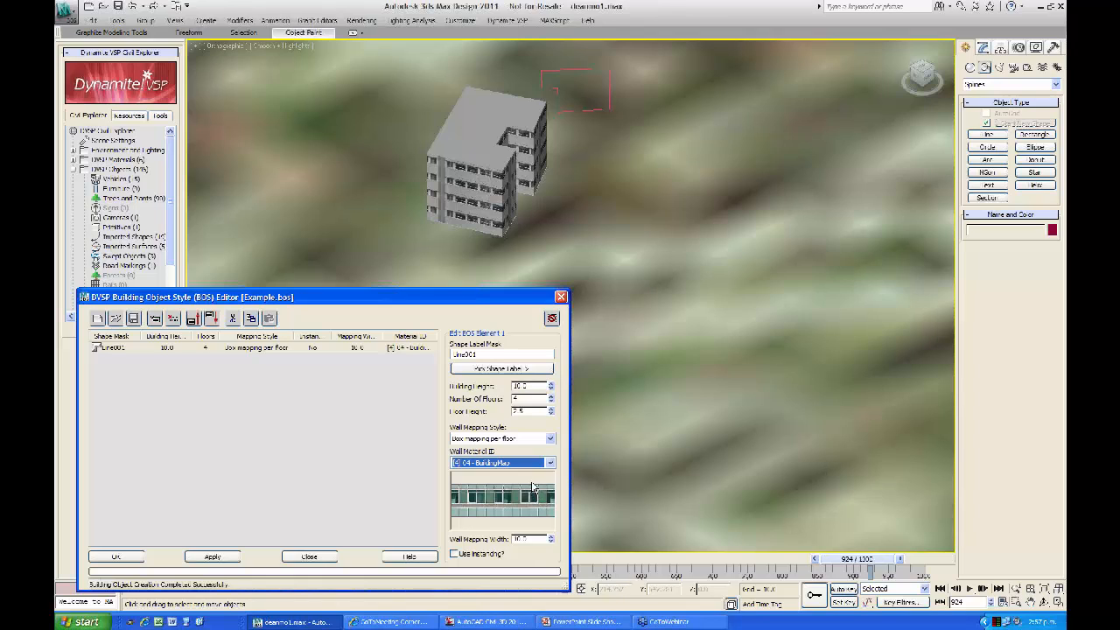
click(217, 556)
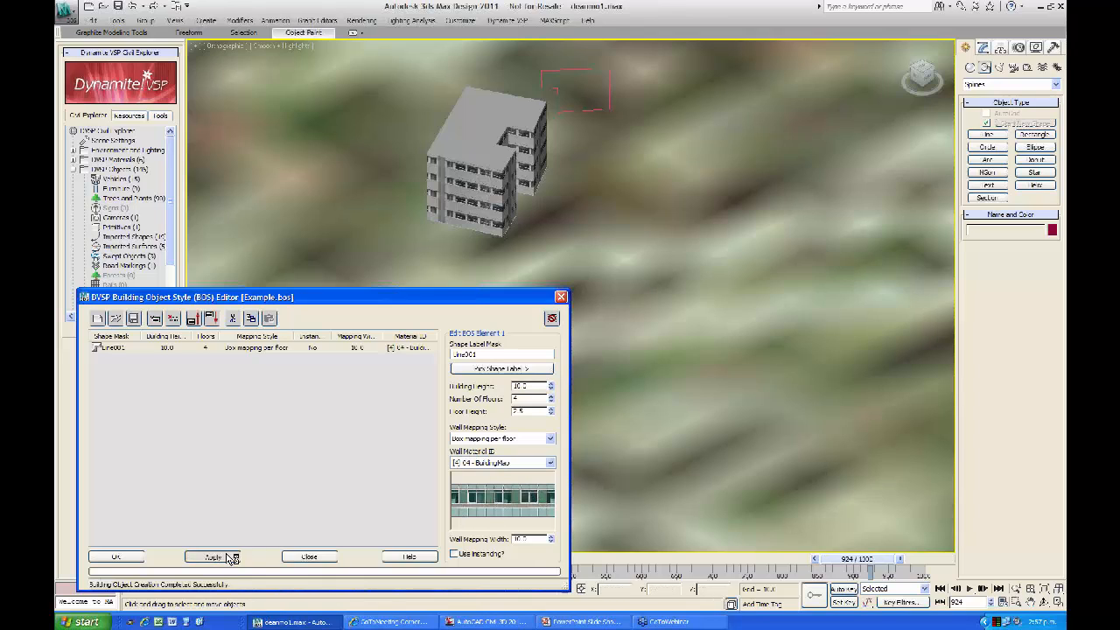
Step: Set the building's wall material to 09 - BuildingMap and apply it
click(550, 462)
click(513, 513)
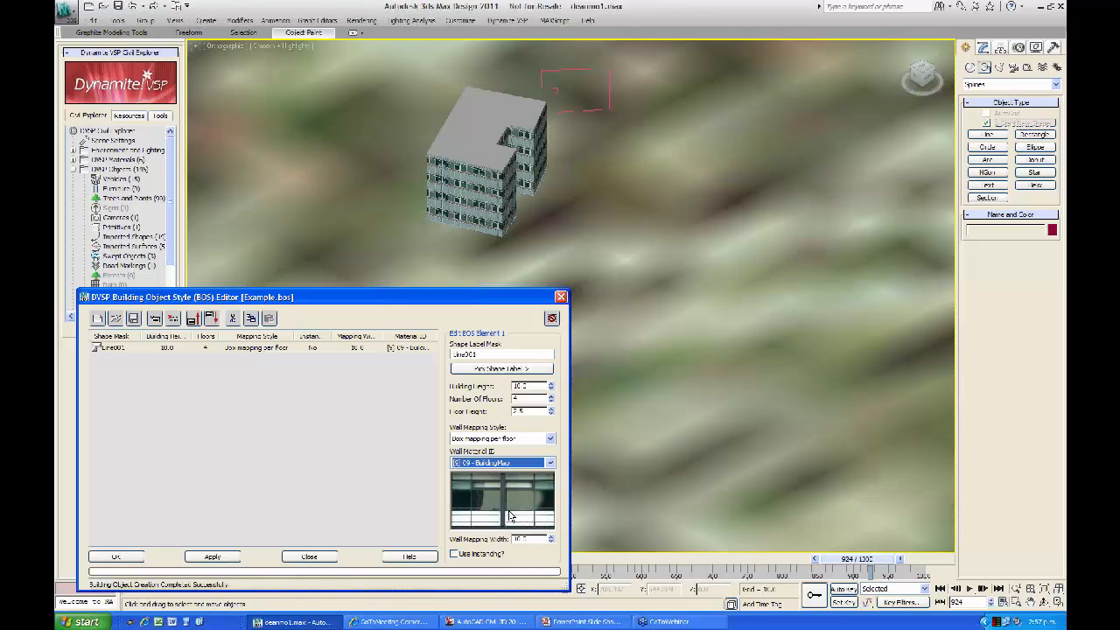
click(212, 558)
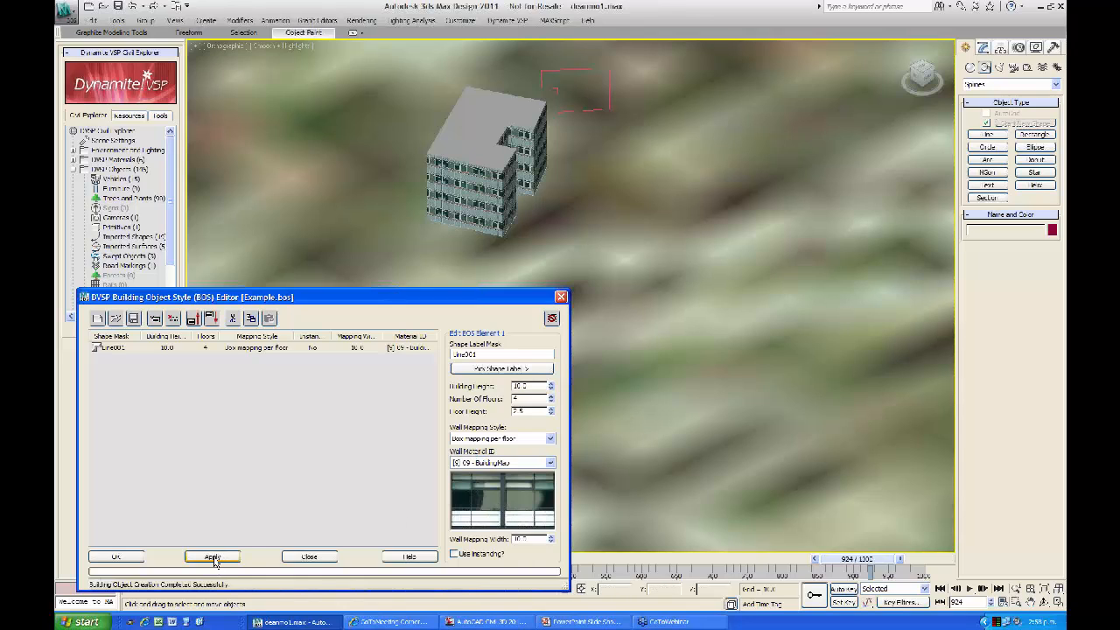
Step: Close the Building Object Style Editor and cancel saving the modified Example.bos style
click(561, 298)
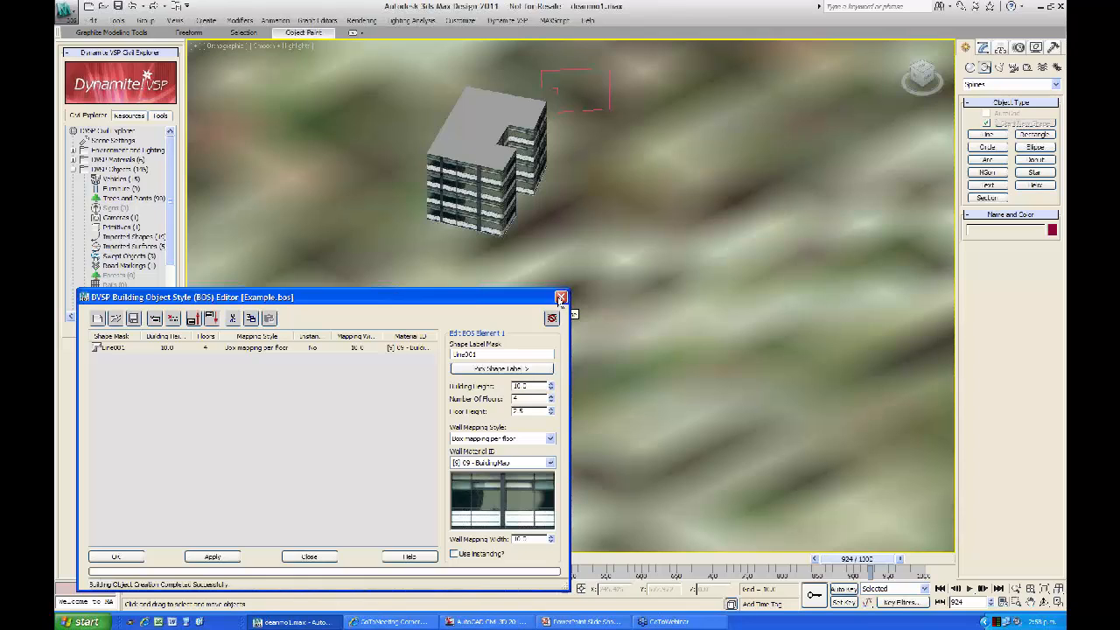
click(538, 347)
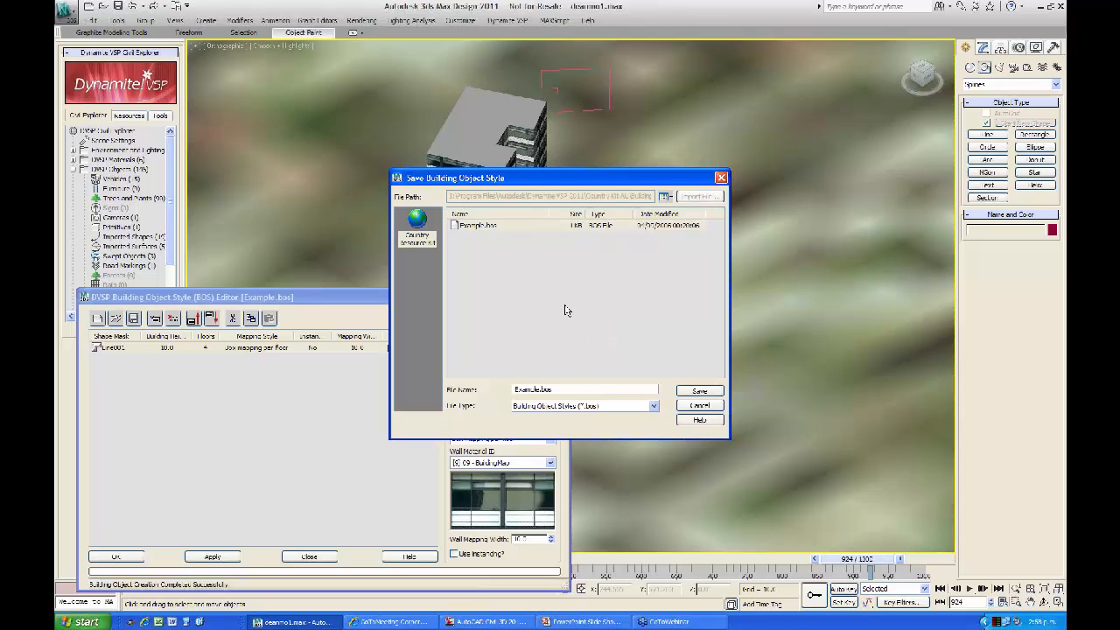
click(699, 407)
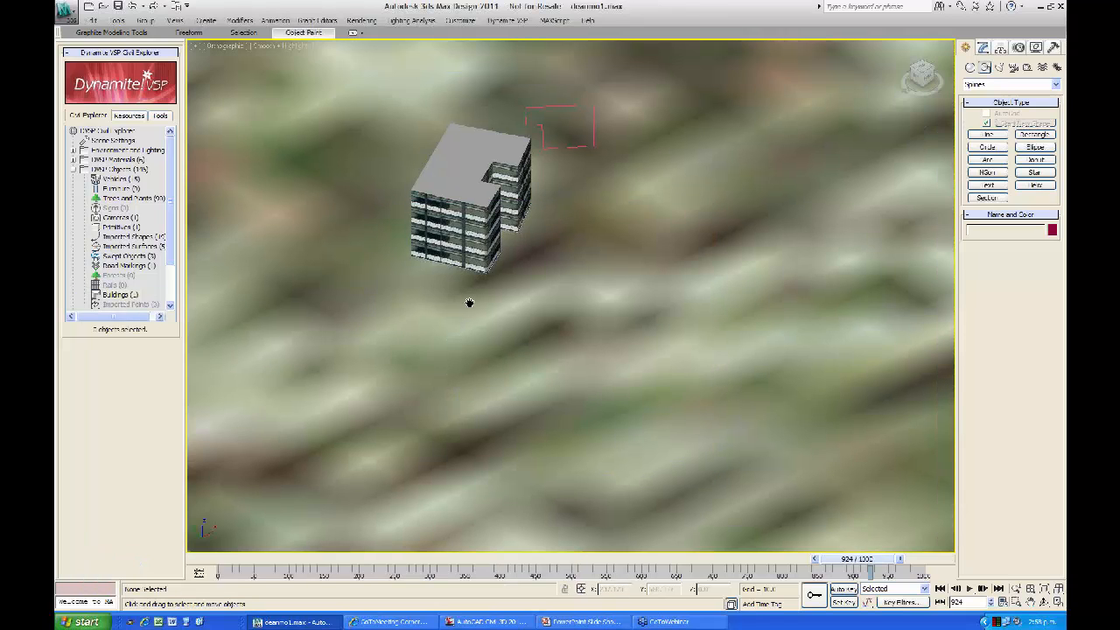
Step: Clone the generated building as an instance and move the clone across the terrain in front of the original
click(409, 212)
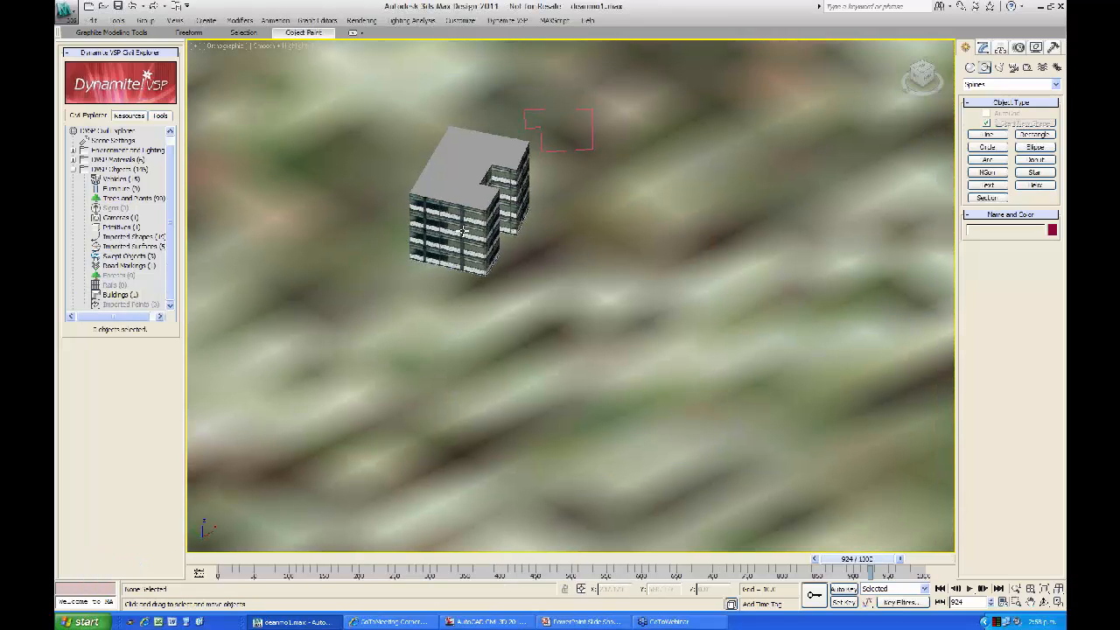
right_click(352, 195)
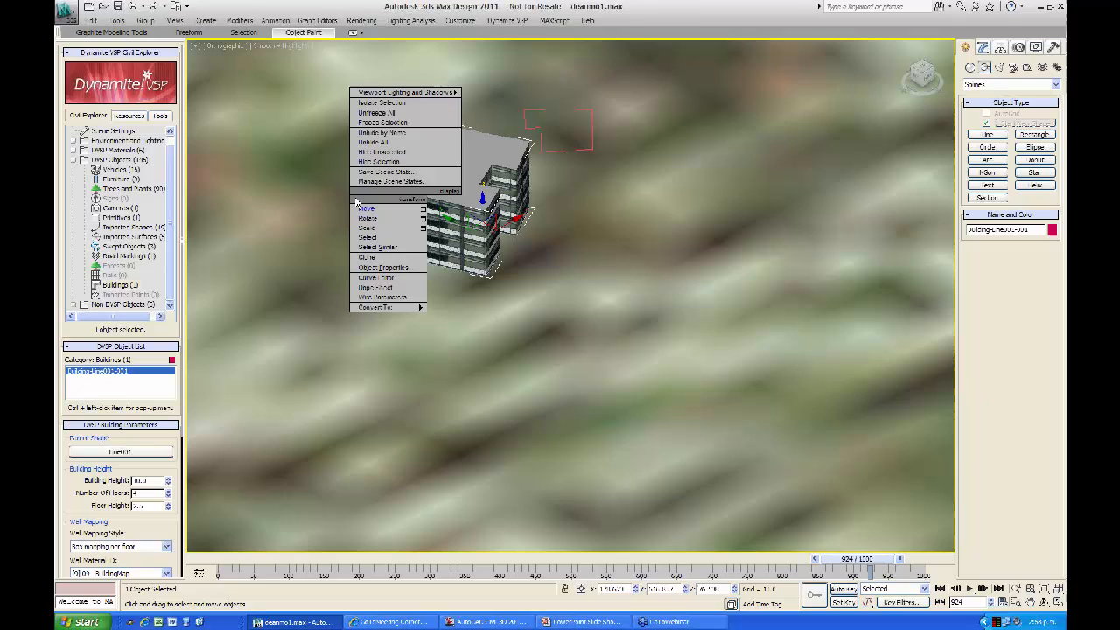
click(385, 258)
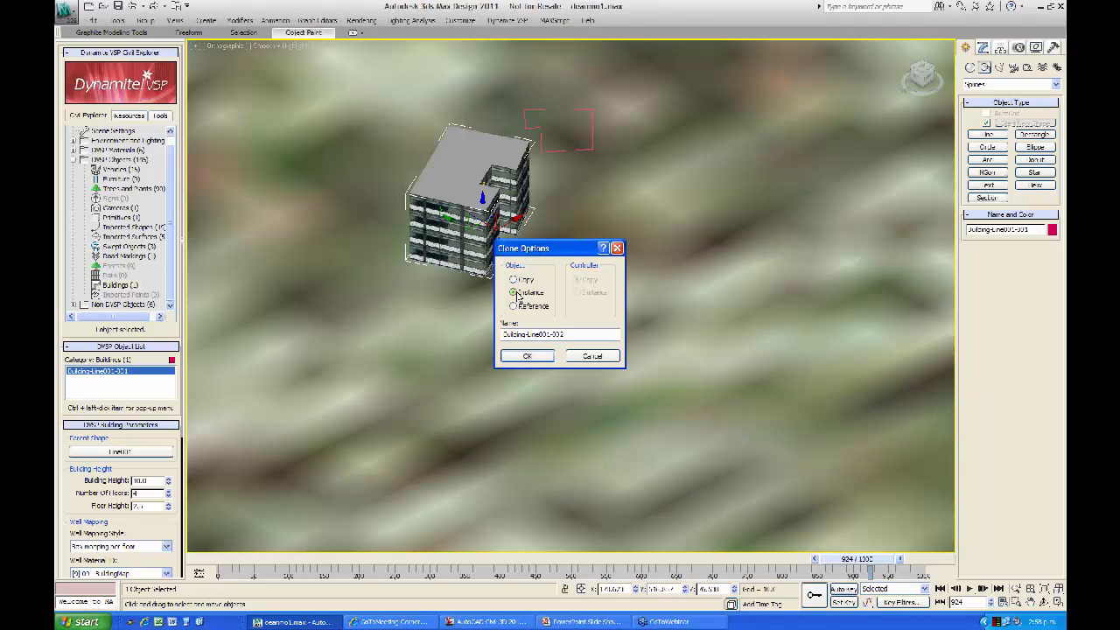
click(527, 355)
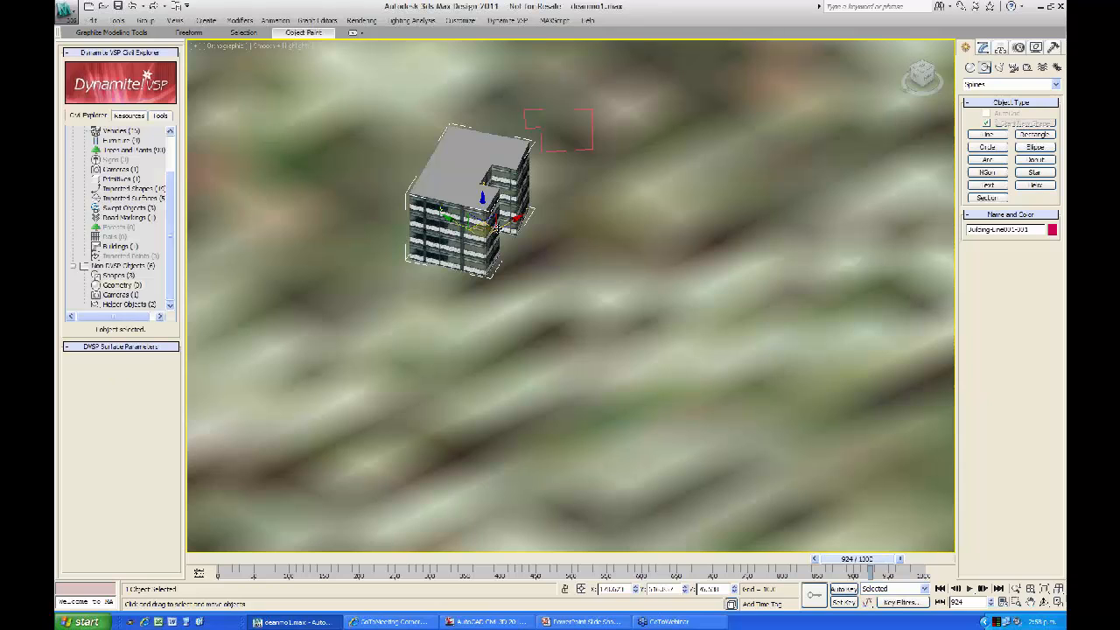
mouse_move(506, 225)
mouse_down()
mouse_move(544, 175)
mouse_move(643, 188)
mouse_move(745, 259)
mouse_move(451, 385)
mouse_move(460, 400)
mouse_up()
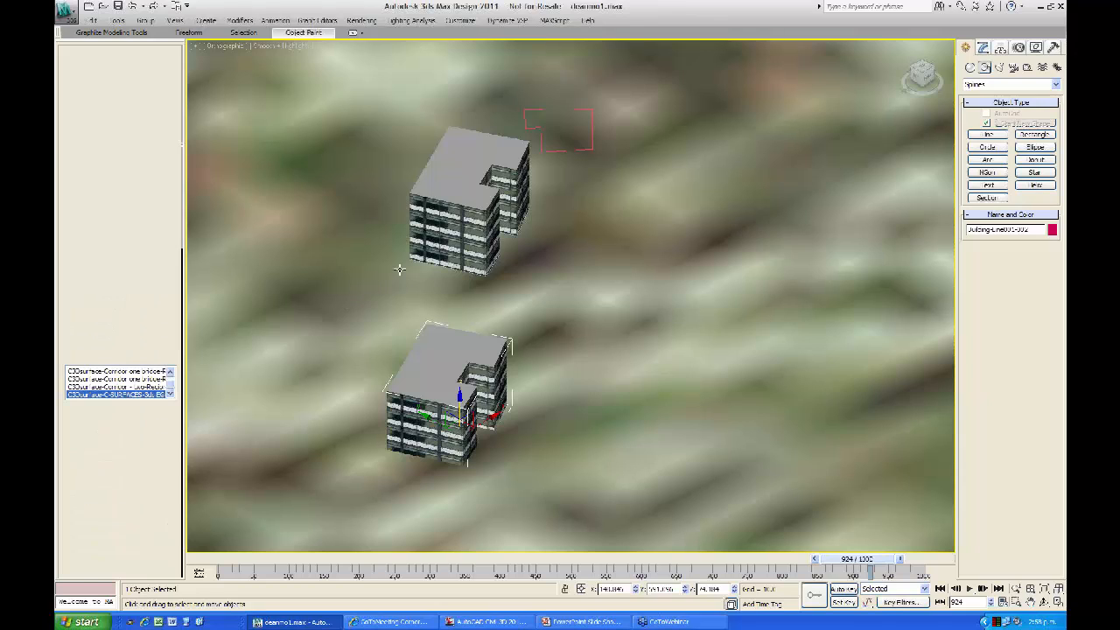
Step: Lower the original building slightly along Z toward the terrain surface, keeping the cloned building in place
middle_drag(479, 188, 528, 145)
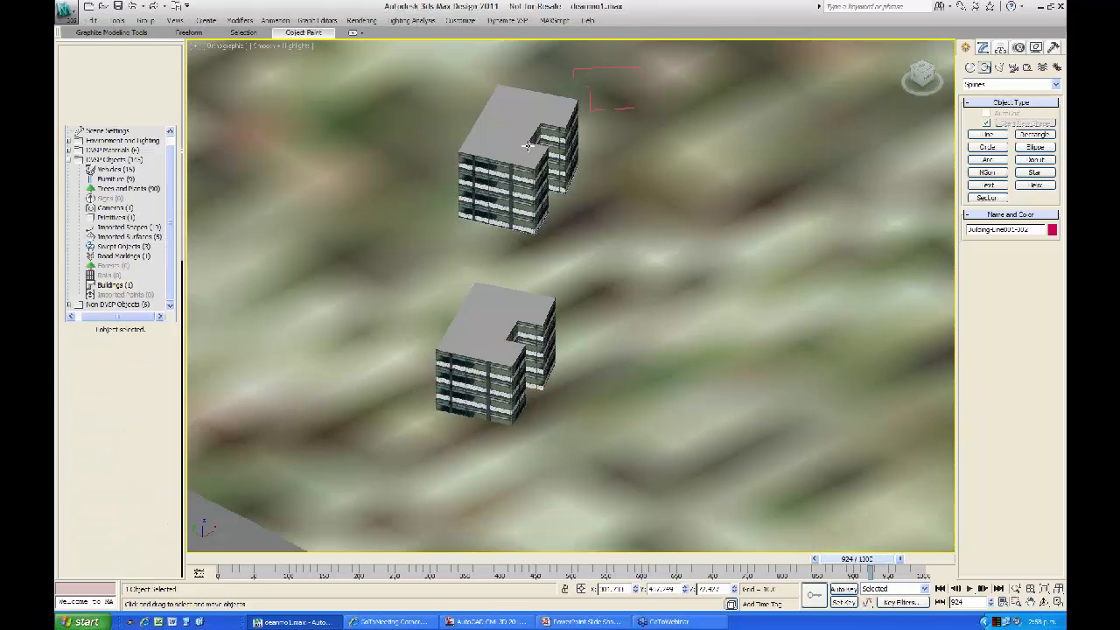
key(ctrl+z)
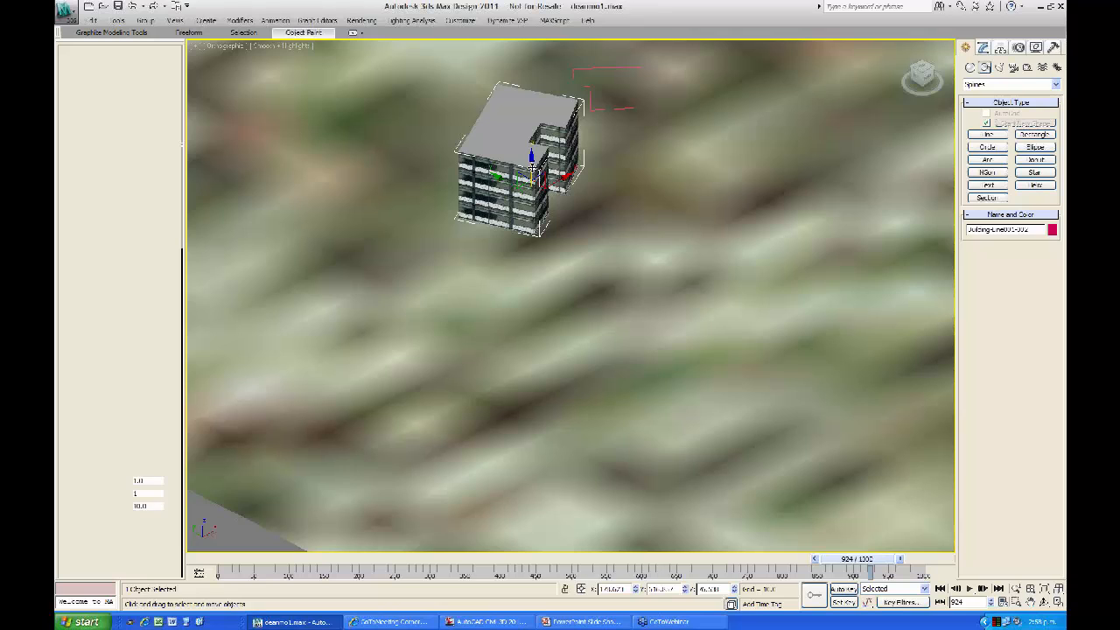
drag(531, 167, 532, 190)
click(669, 213)
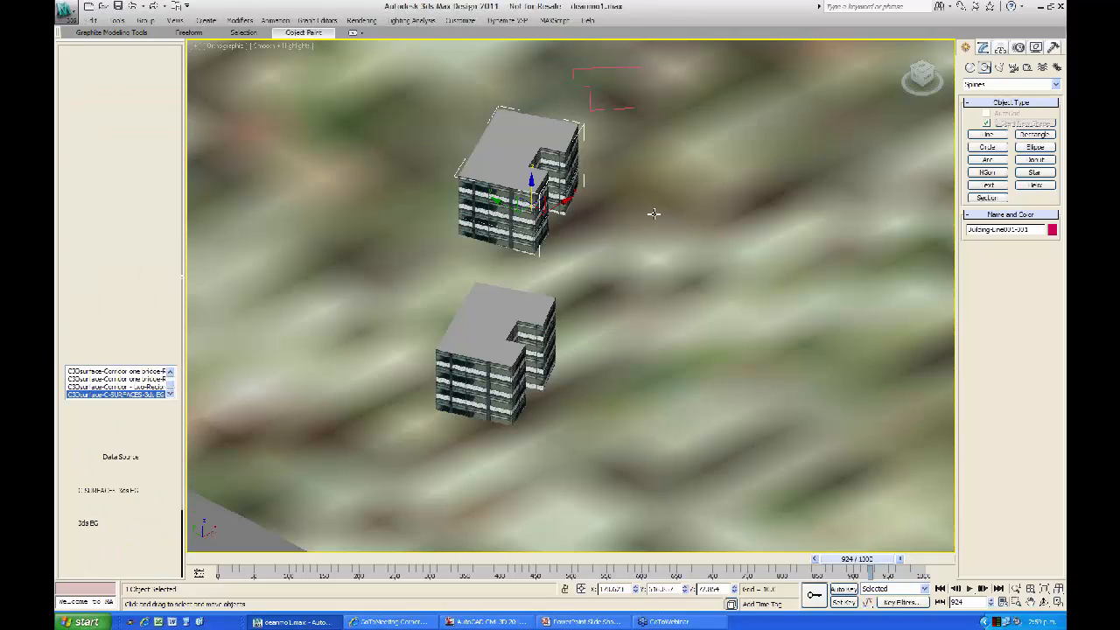
Step: Deselect the terrain surface and bring the whole road site and its surrounding empty grid into view
middle_drag(678, 266, 550, 255)
scroll(586, 255, down, 3)
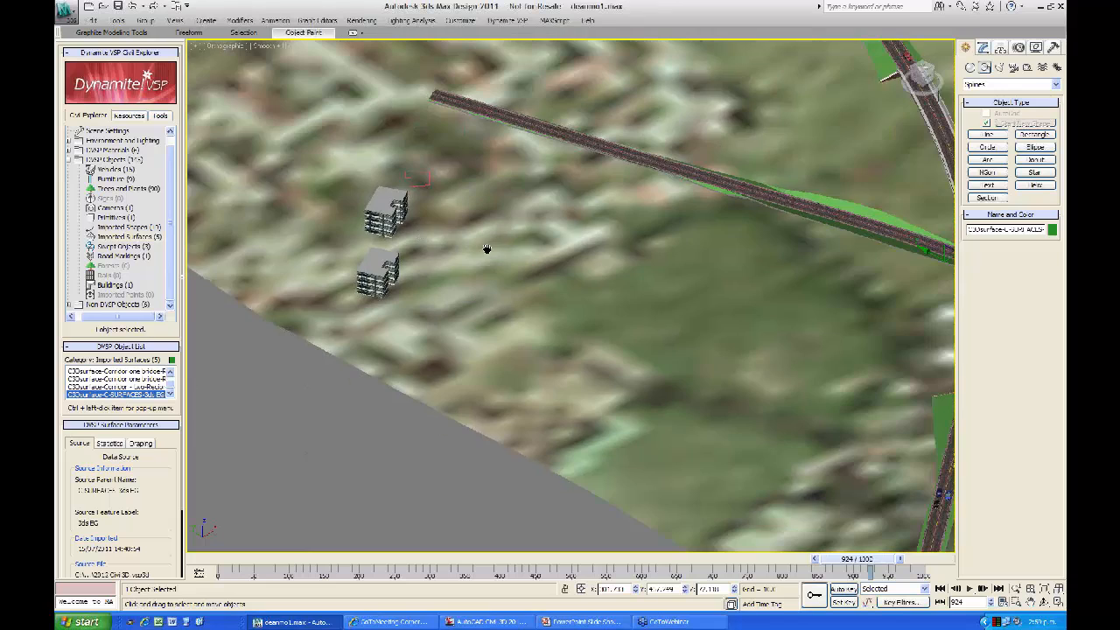
scroll(519, 283, down, 4)
middle_drag(523, 301, 380, 190)
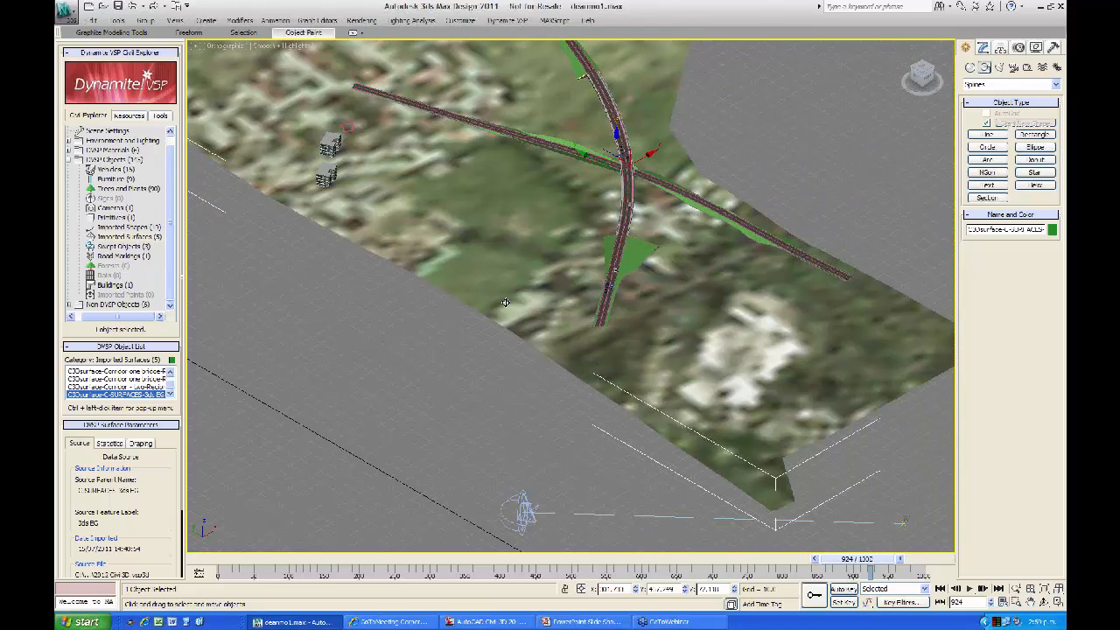
click(394, 413)
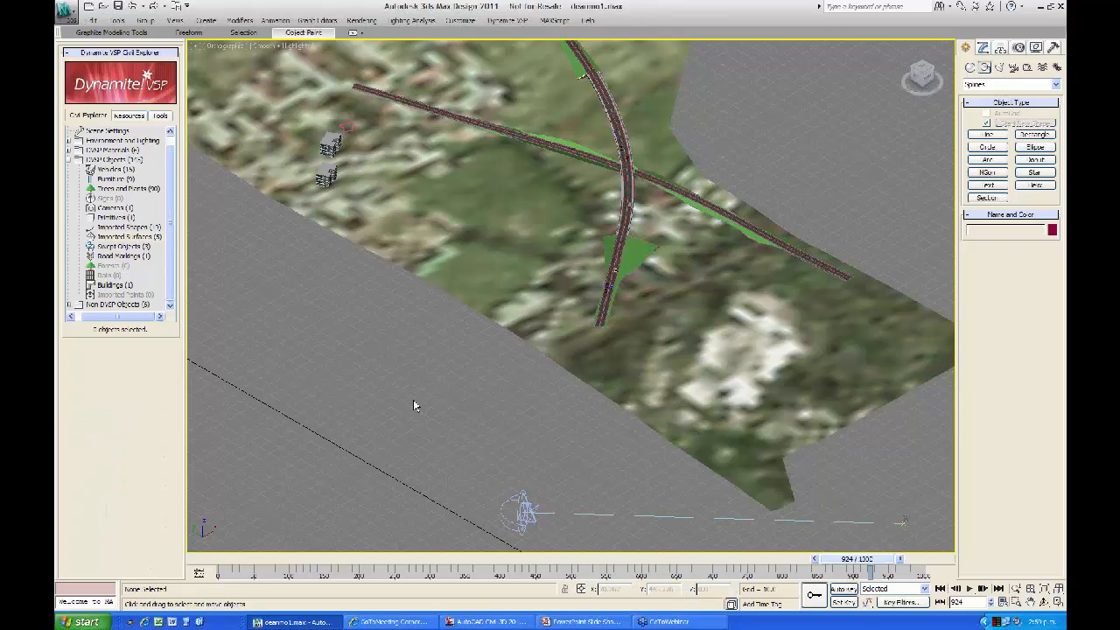
middle_drag(385, 367, 497, 307)
scroll(442, 308, down, 3)
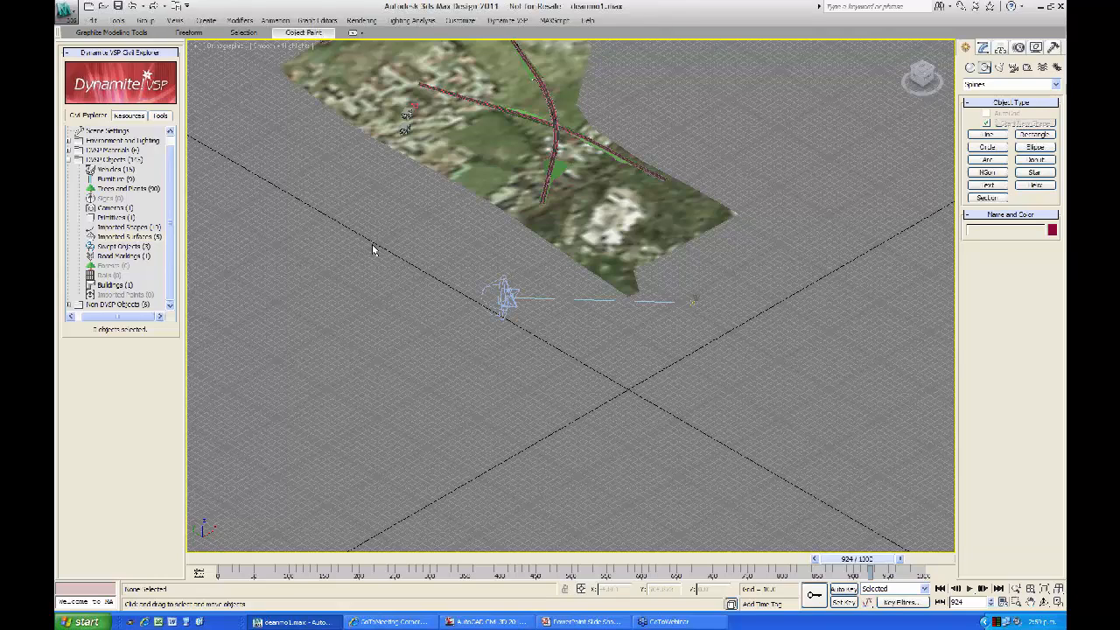
Step: Choose Firestation1.dwg from the Firestation folder inside Dynamite Webinar Part 2 as the file to import
click(66, 12)
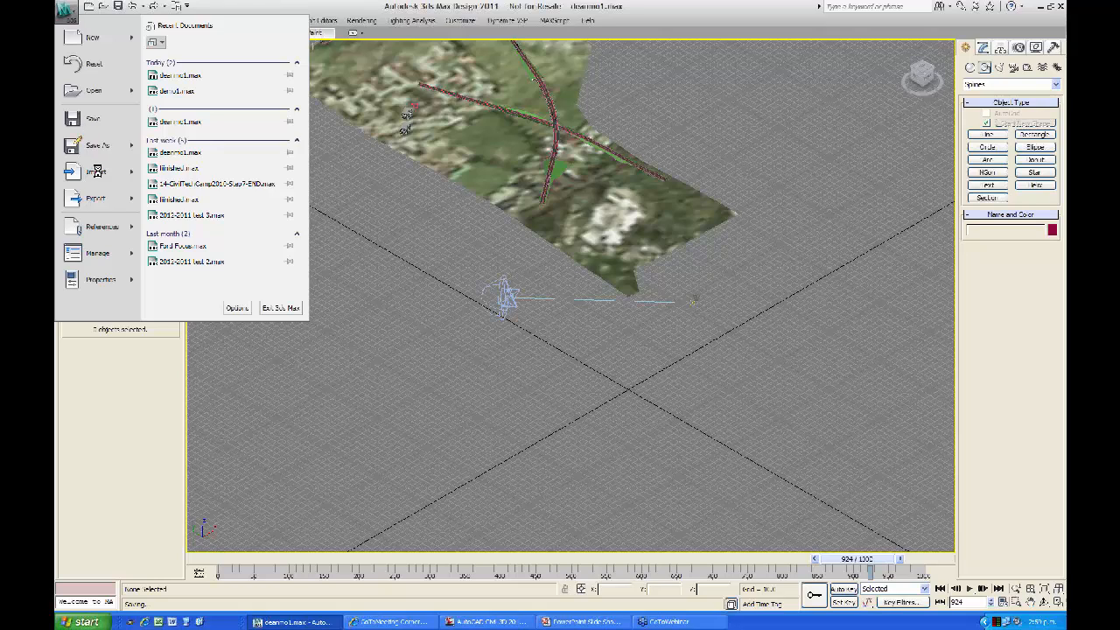
mouse_move(96, 175)
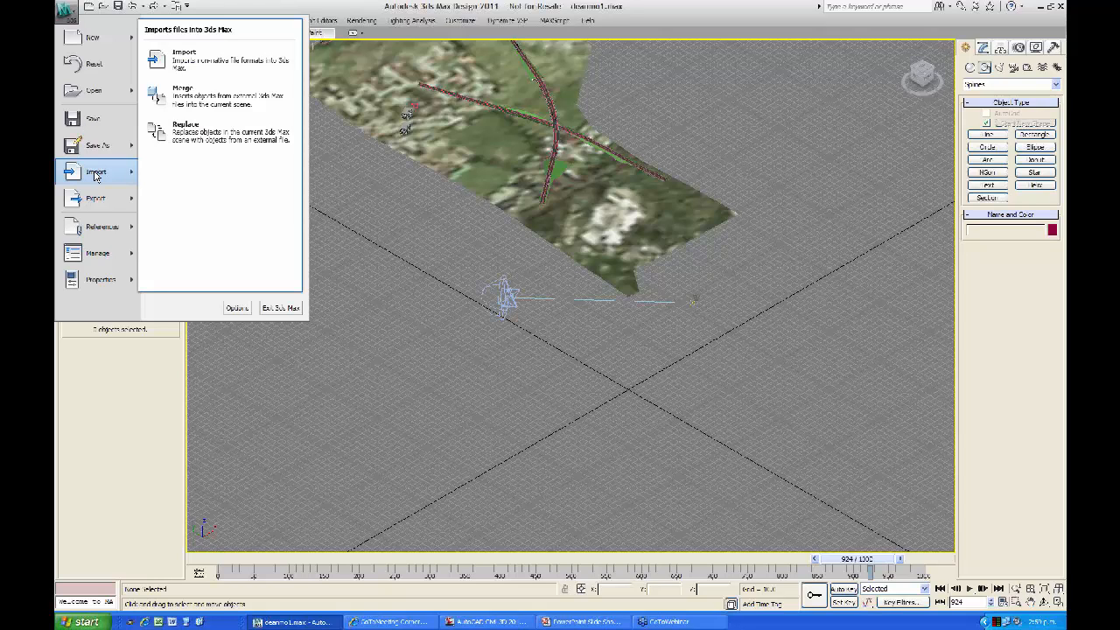
click(228, 66)
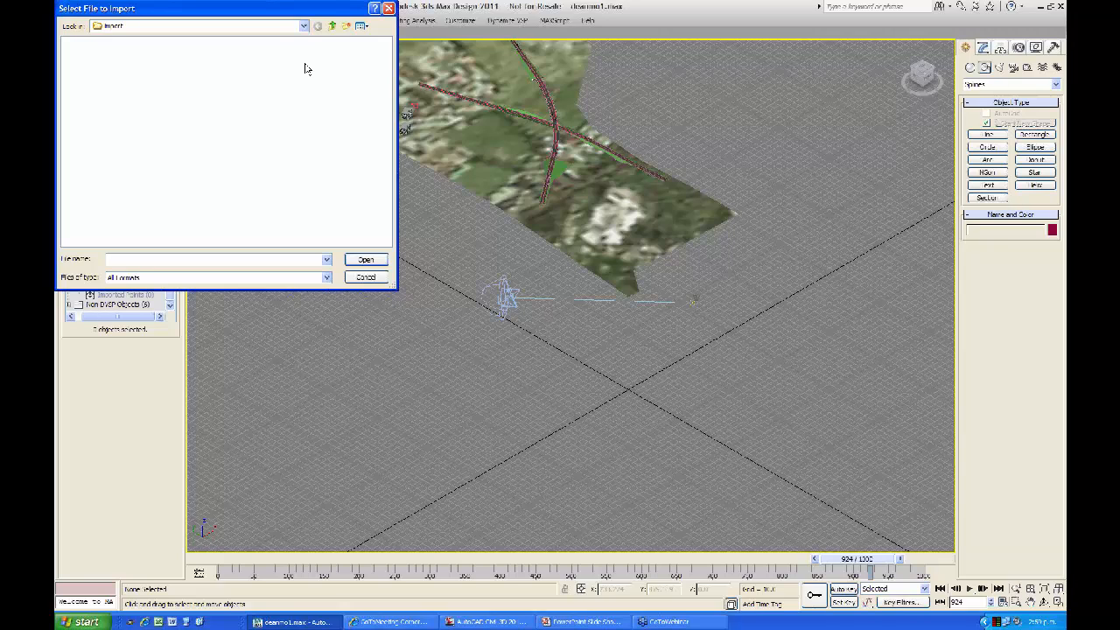
click(305, 26)
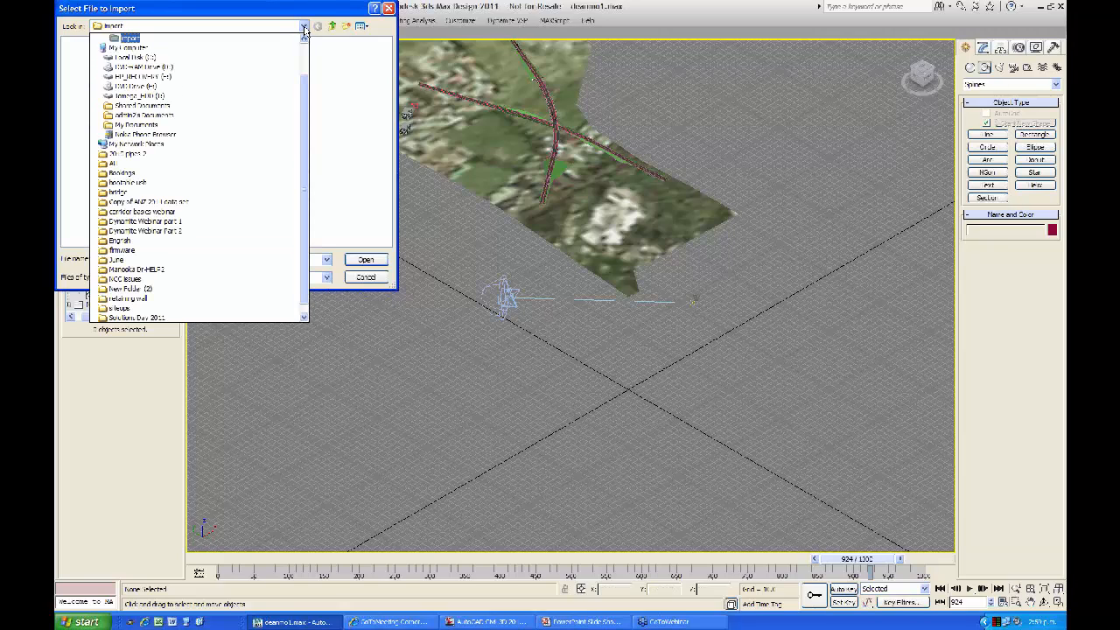
click(170, 231)
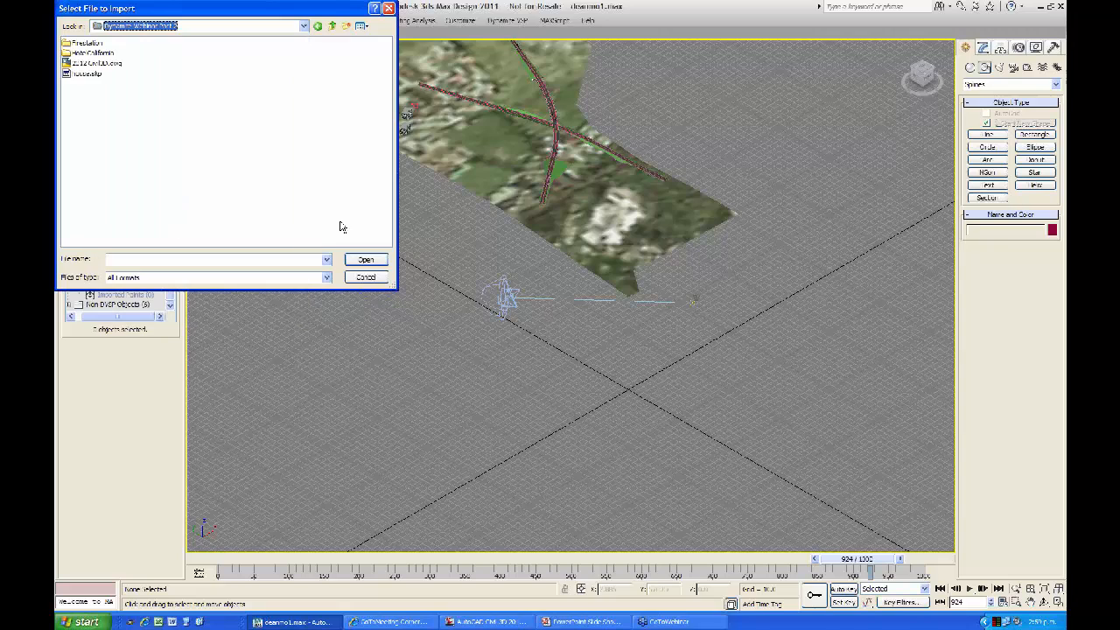
double_click(86, 42)
click(88, 43)
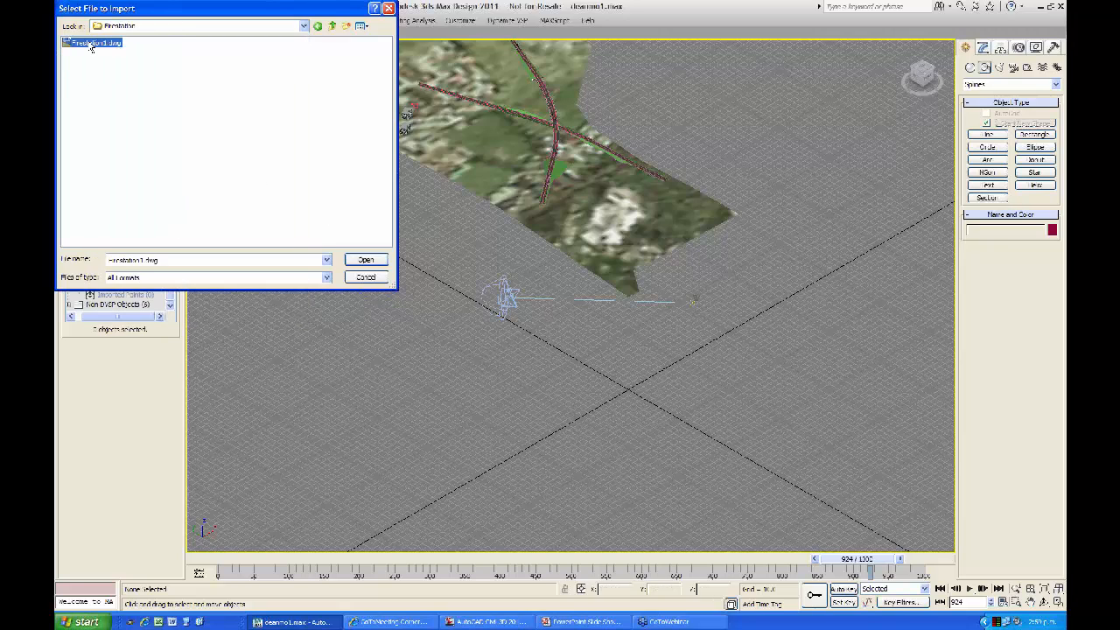
click(365, 259)
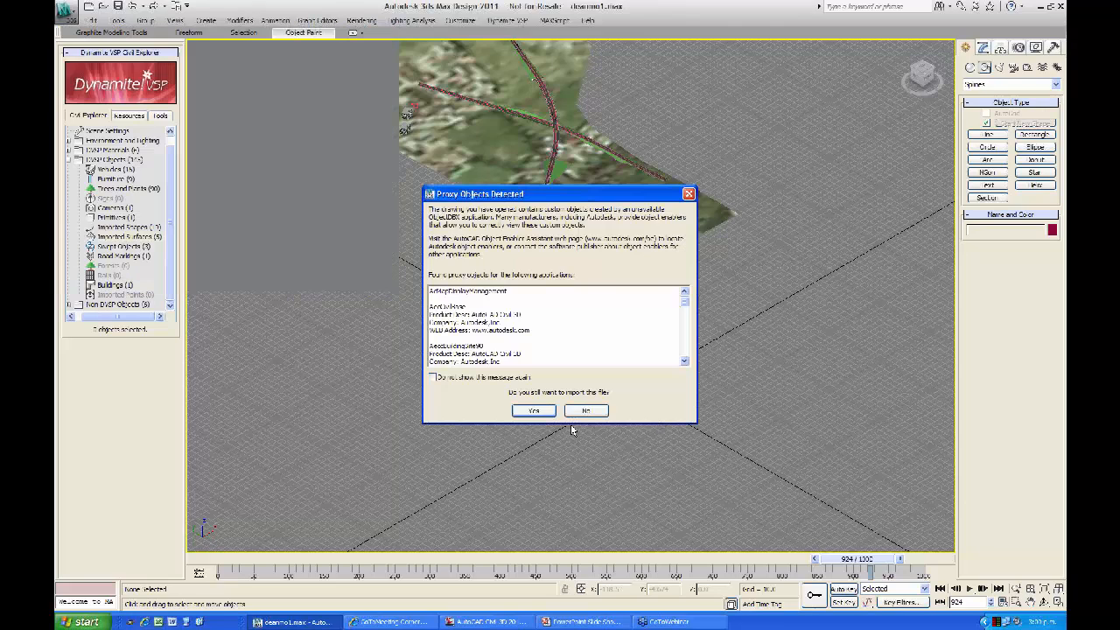
Step: Accept the proxy objects and import the fire station drawing with the default DWG options, keeping Millimeters units and rescaling
click(533, 410)
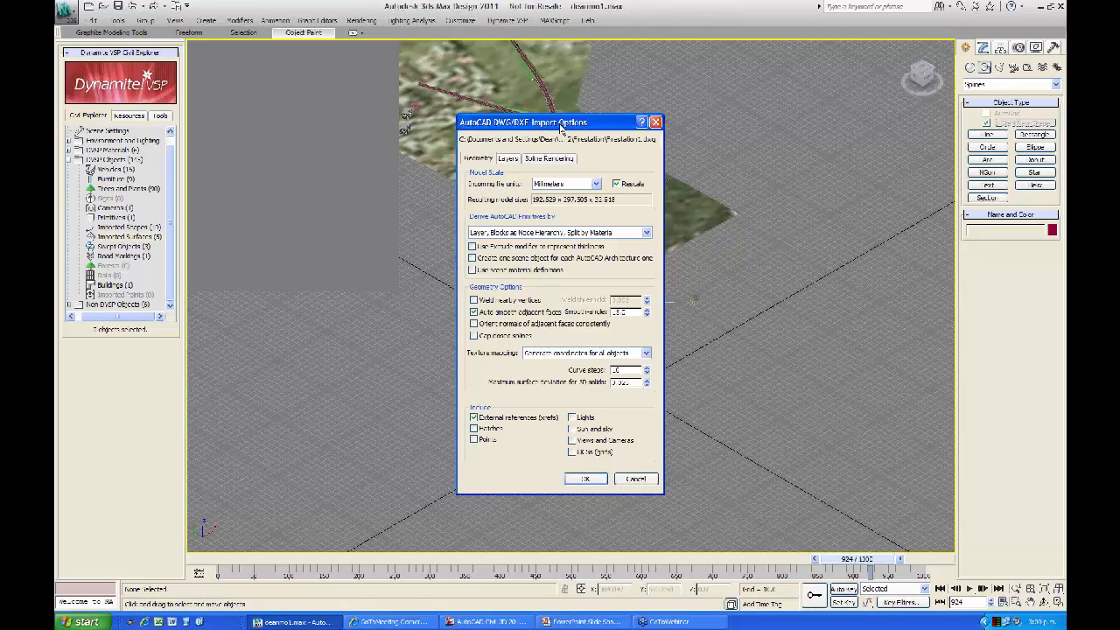
drag(503, 128, 282, 116)
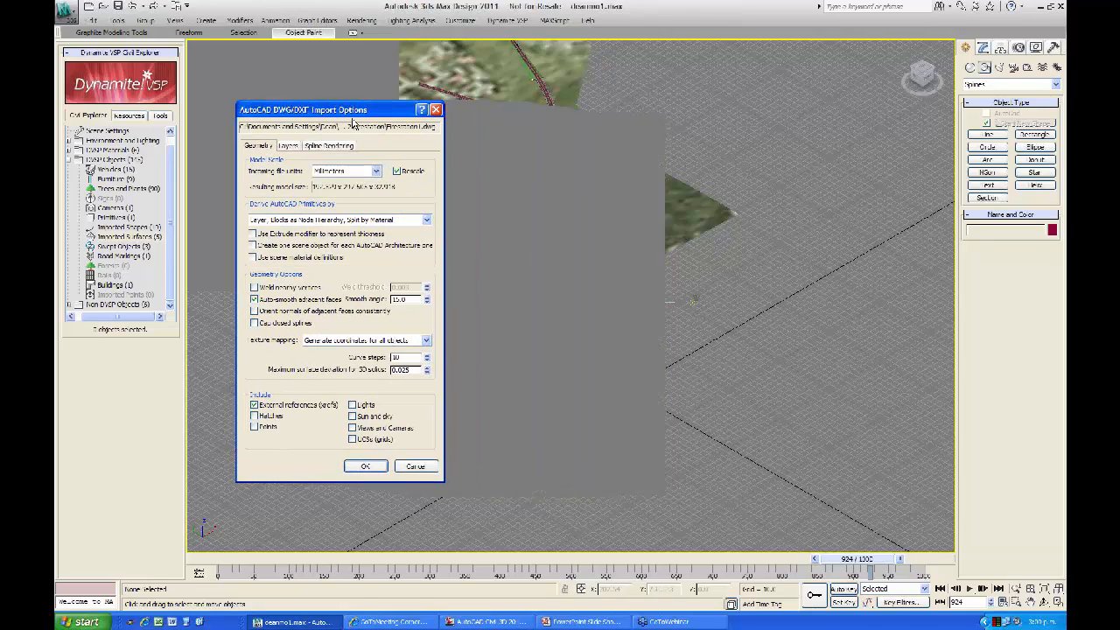
click(366, 466)
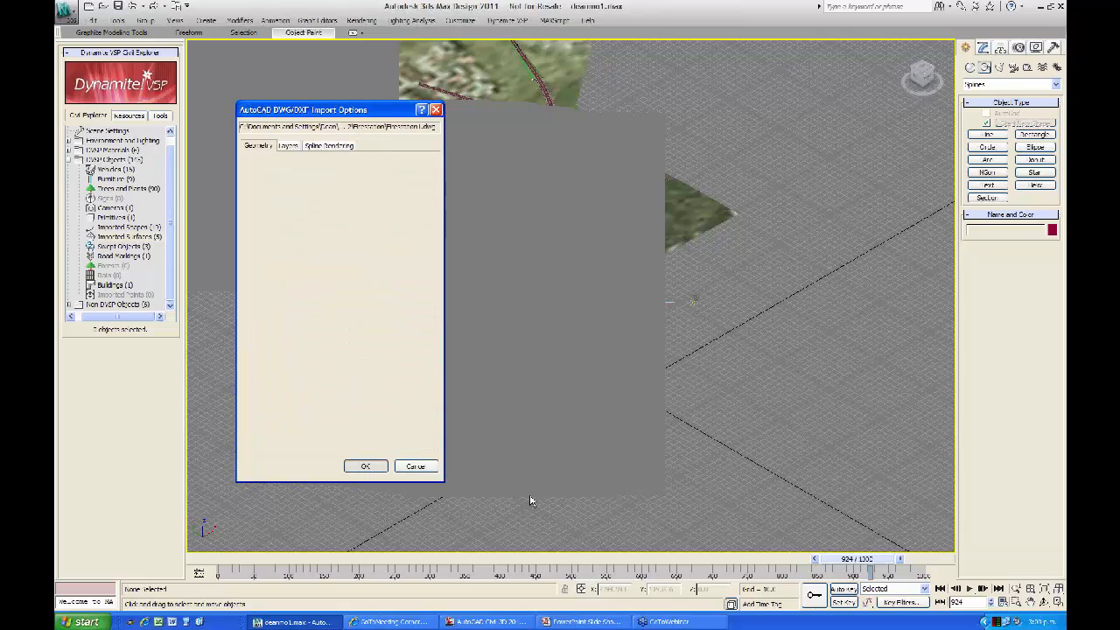
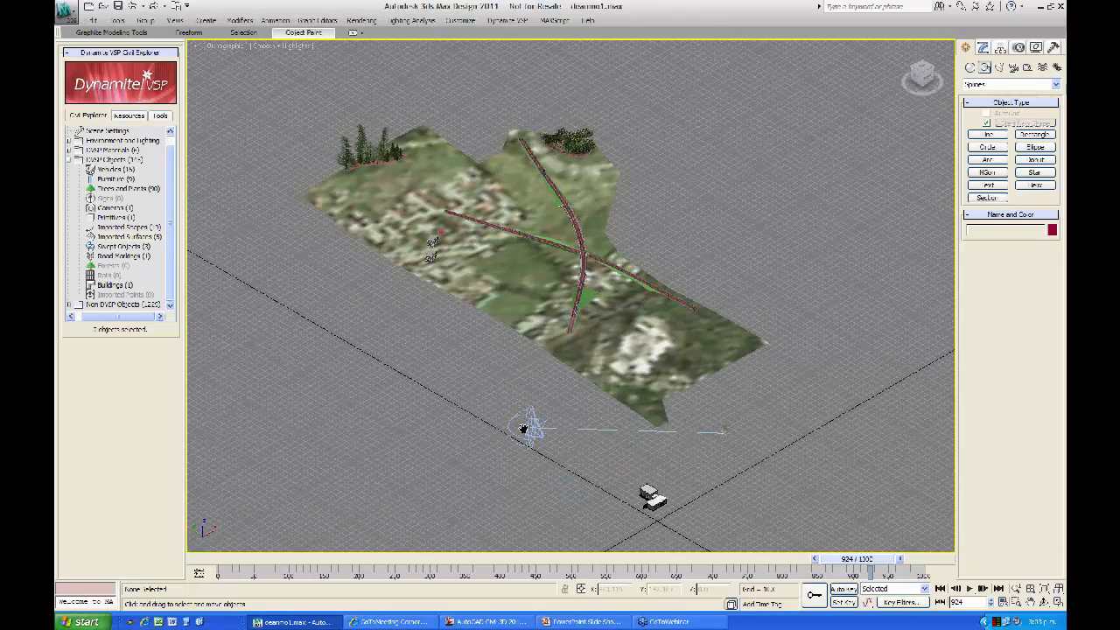
Step: Examine the imported fire station model near the grid origin up close
middle_drag(523, 429, 424, 326)
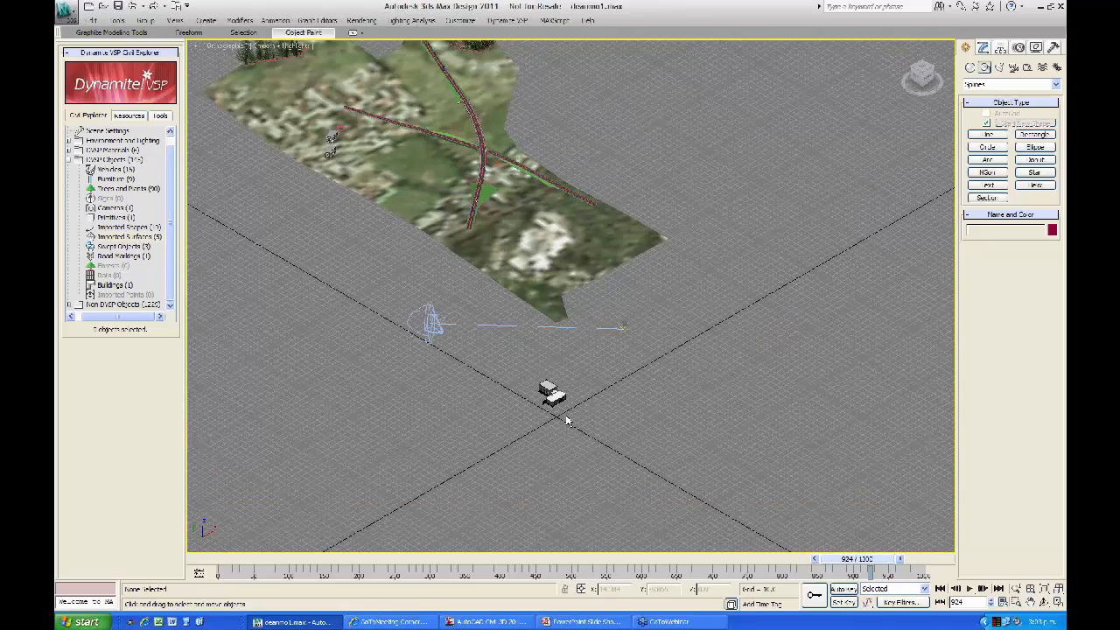
scroll(558, 420, up, 6)
middle_drag(539, 467, 588, 260)
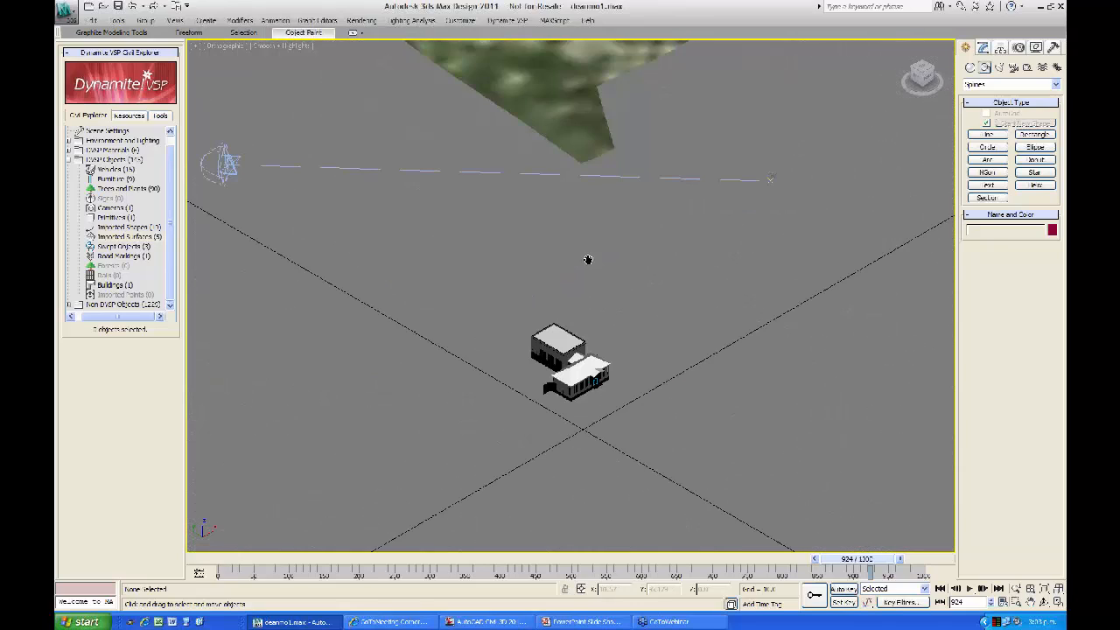
scroll(569, 408, up, 4)
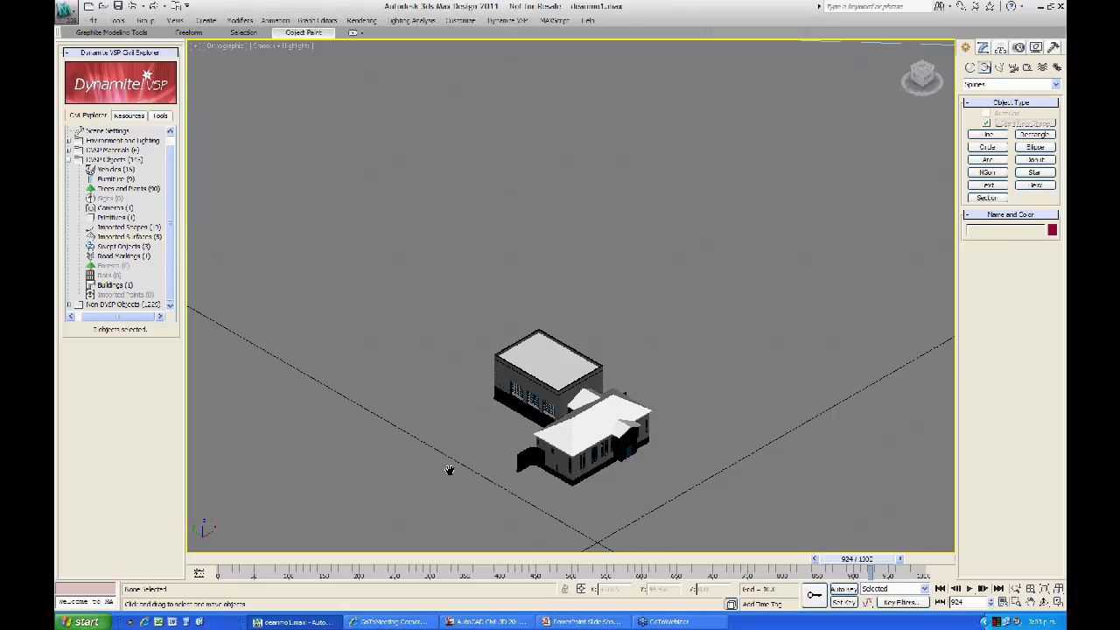
middle_drag(449, 469, 435, 380)
scroll(525, 376, up, 5)
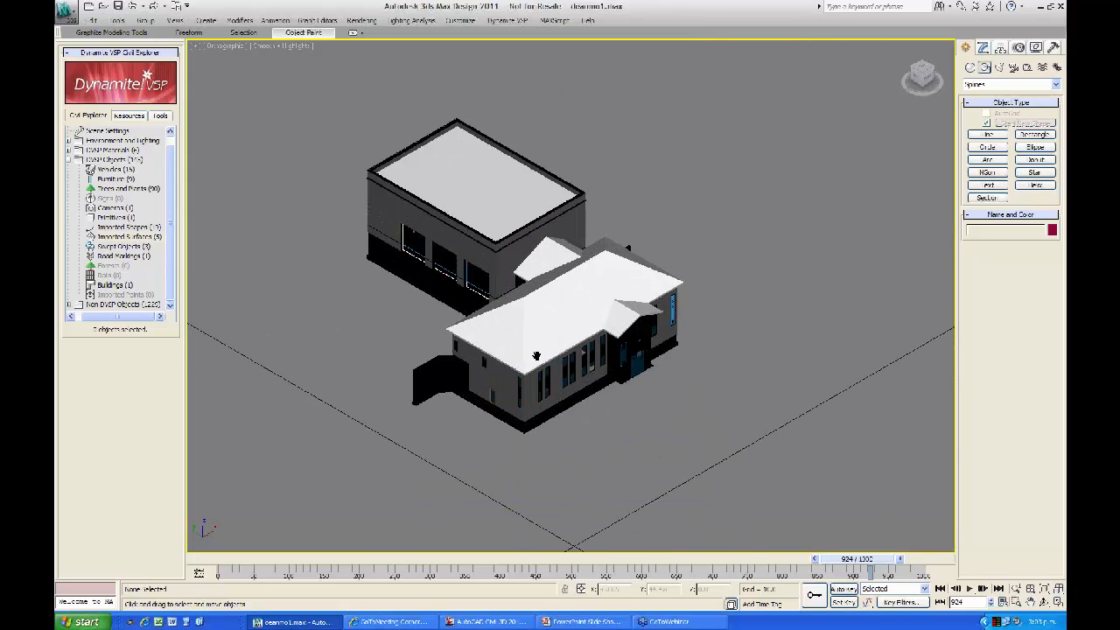
middle_drag(536, 356, 513, 294)
middle_drag(559, 413, 575, 472)
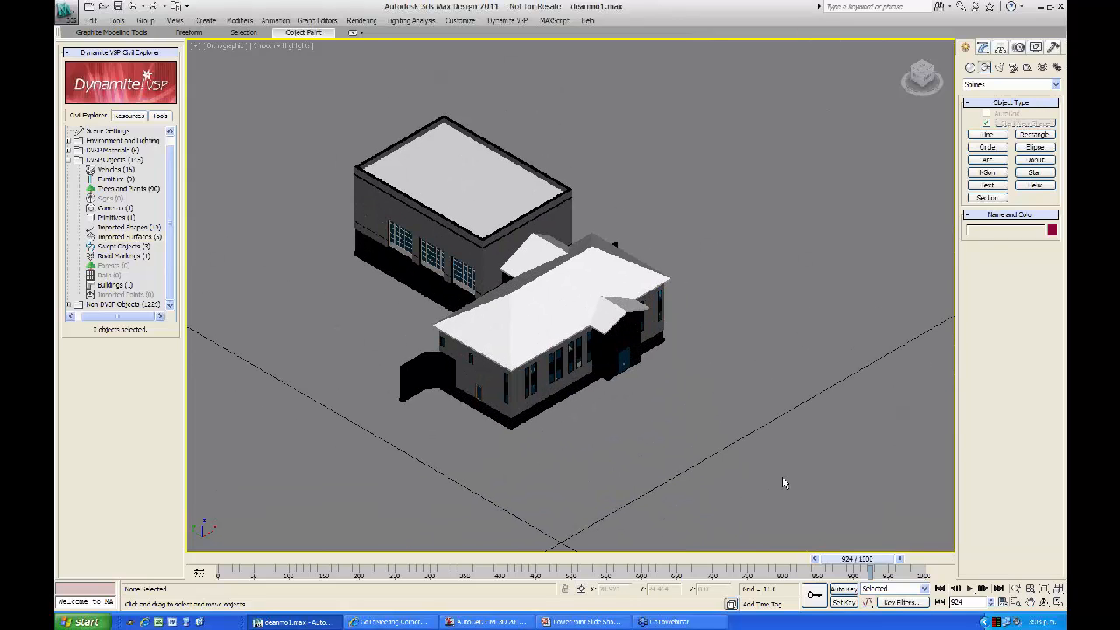
Step: Select all parts of the imported fire station and raise them along Z toward the terrain's height
scroll(773, 481, down, 5)
drag(685, 416, 393, 187)
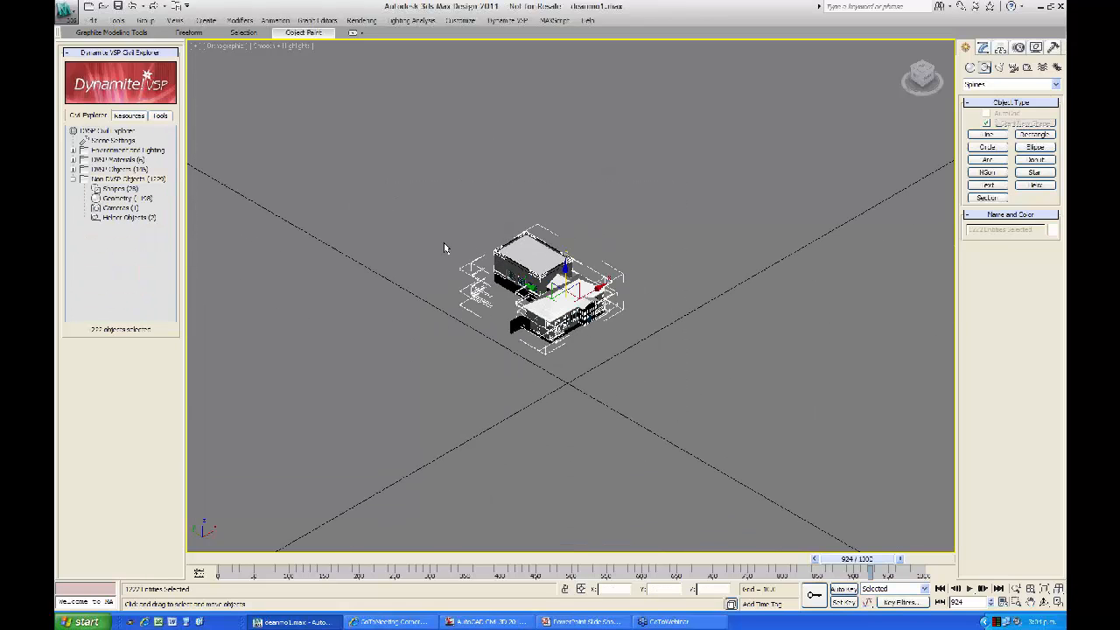
drag(564, 287, 540, 51)
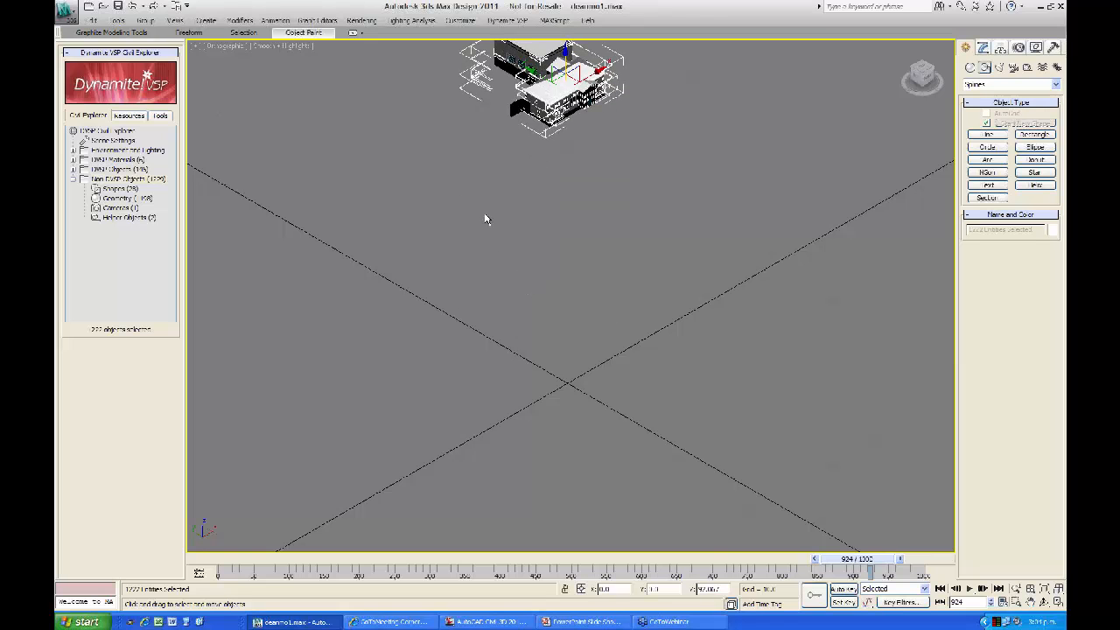
scroll(485, 214, down, 6)
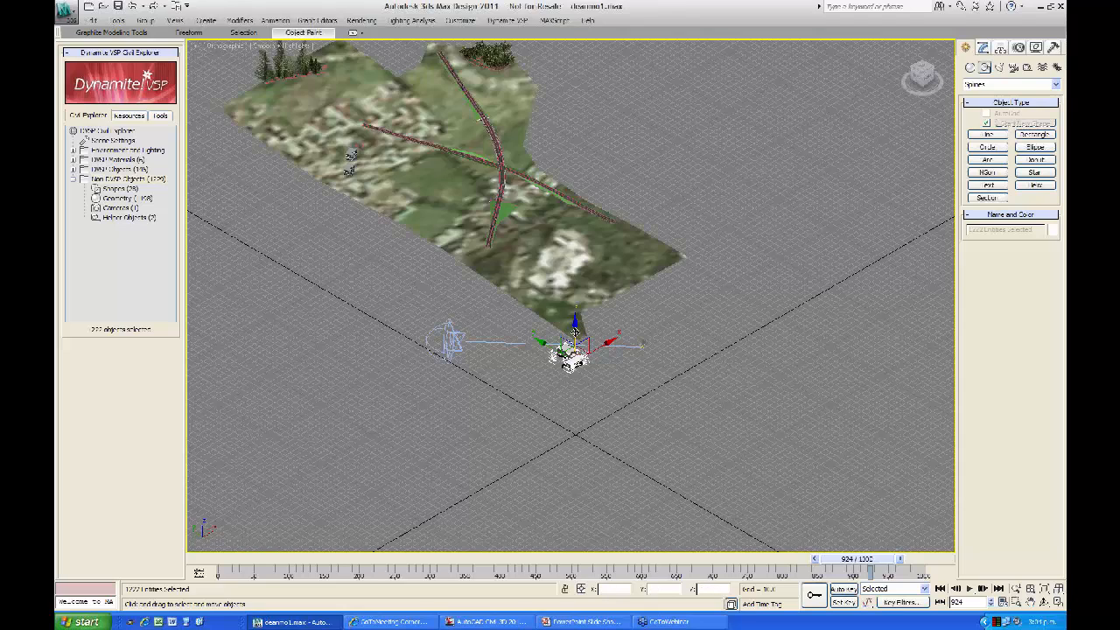
drag(575, 331, 573, 229)
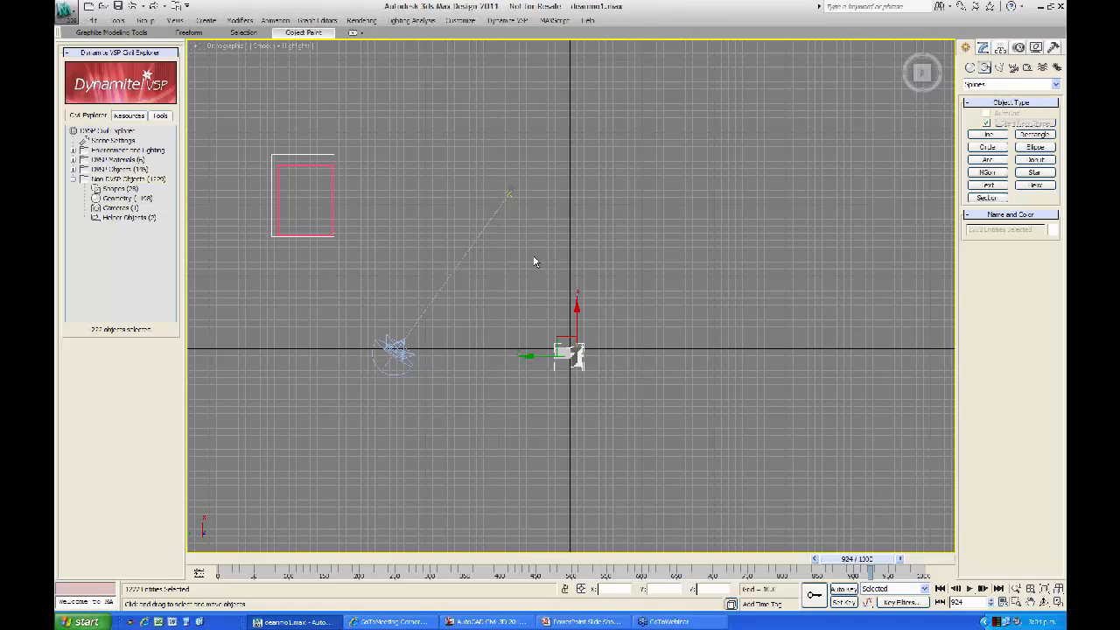
Step: Move the fire station in the top view onto the far end of the terrain beside the outlined tree area
scroll(533, 256, down, 3)
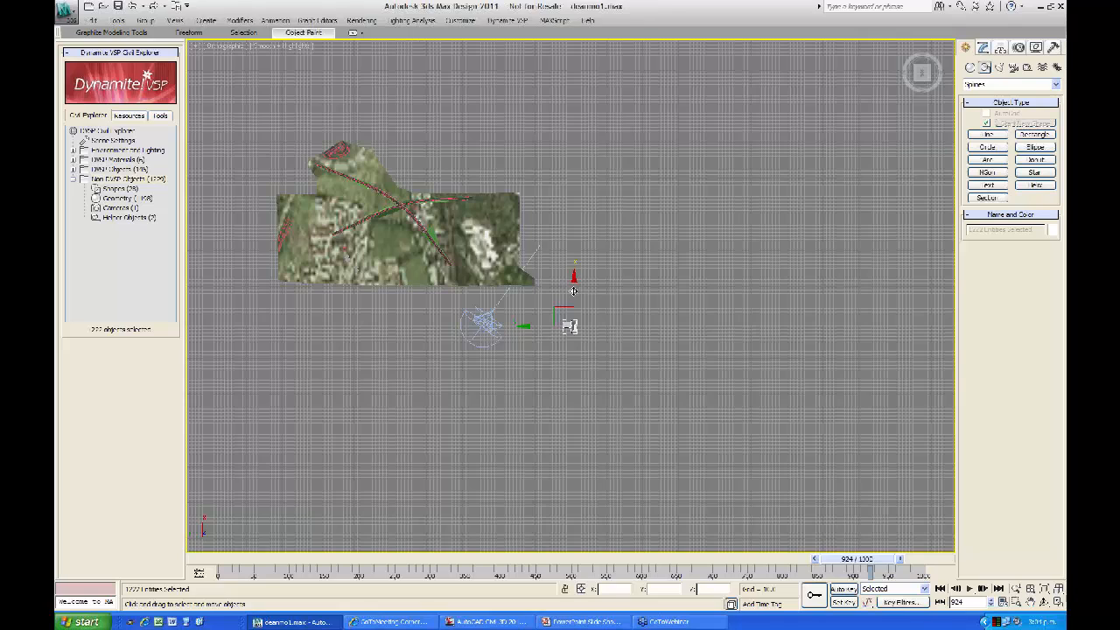
drag(574, 290, 579, 166)
mouse_move(541, 205)
mouse_down()
mouse_move(324, 198)
mouse_move(359, 160)
mouse_move(359, 133)
mouse_up()
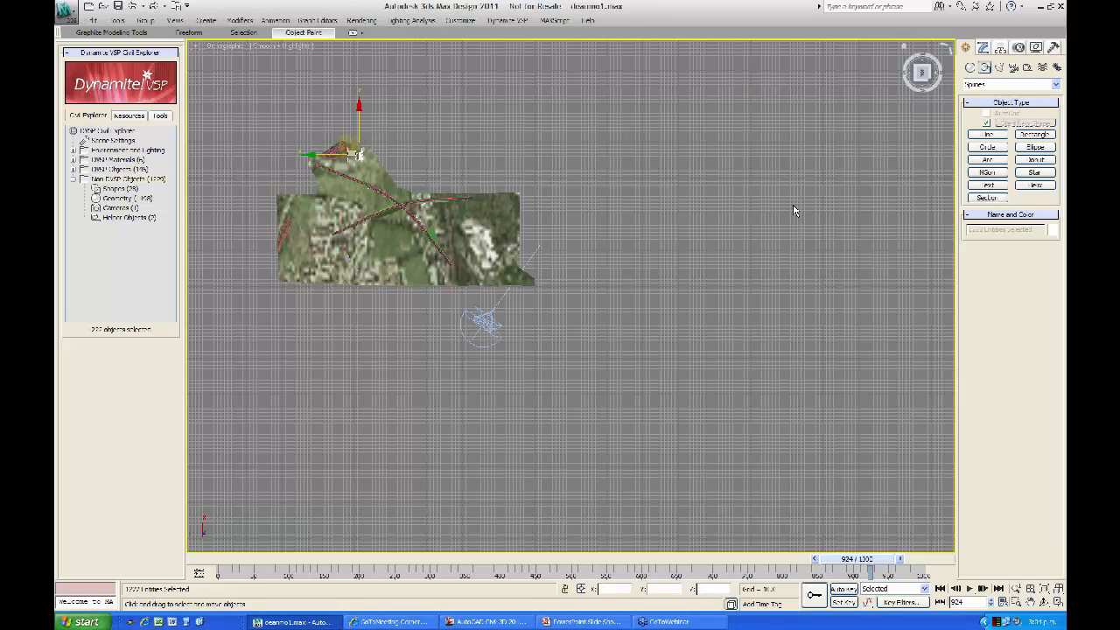
Step: Lower the selected fire station along Z onto the terrain beside the trees
mouse_move(713, 224)
alt+middle_down()
mouse_move(662, 206)
mouse_move(633, 333)
alt+middle_up()
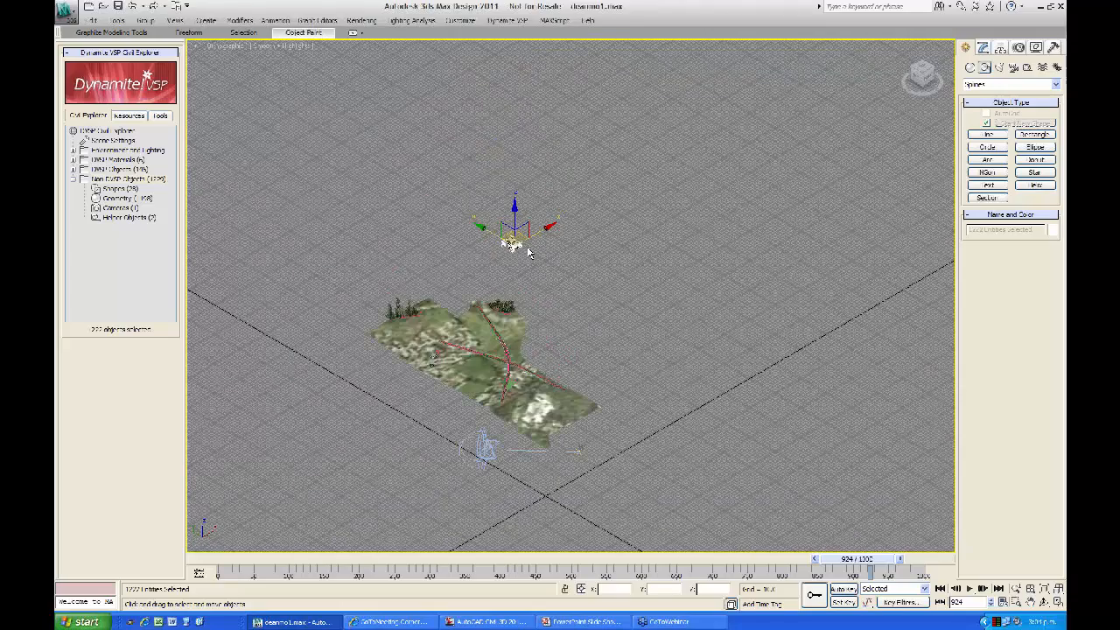
scroll(529, 248, up, 10)
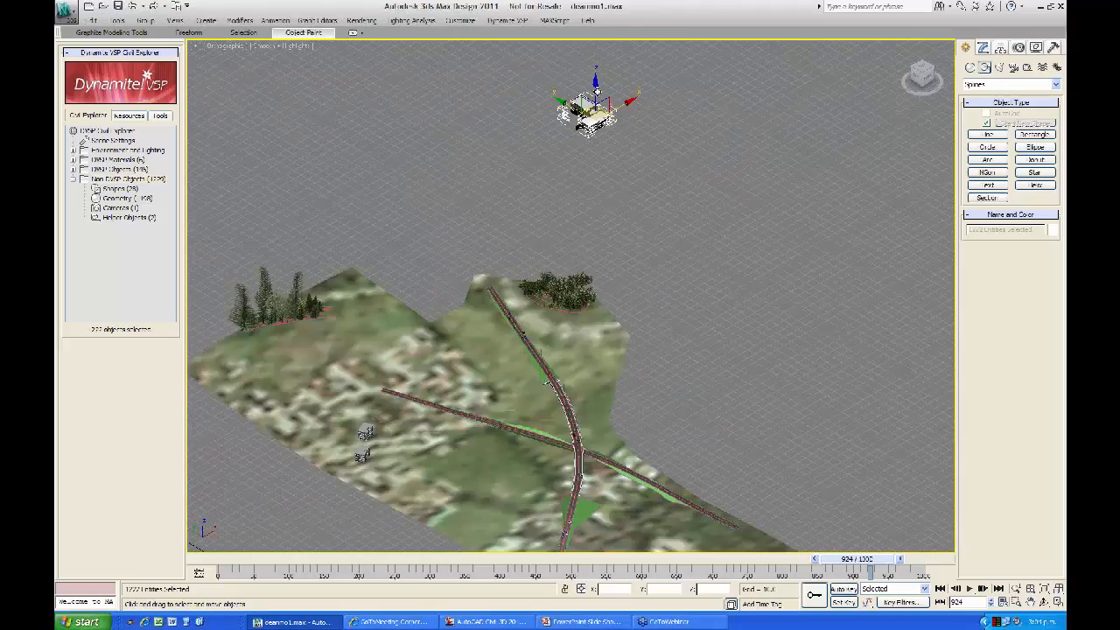
scroll(551, 382, down, 1)
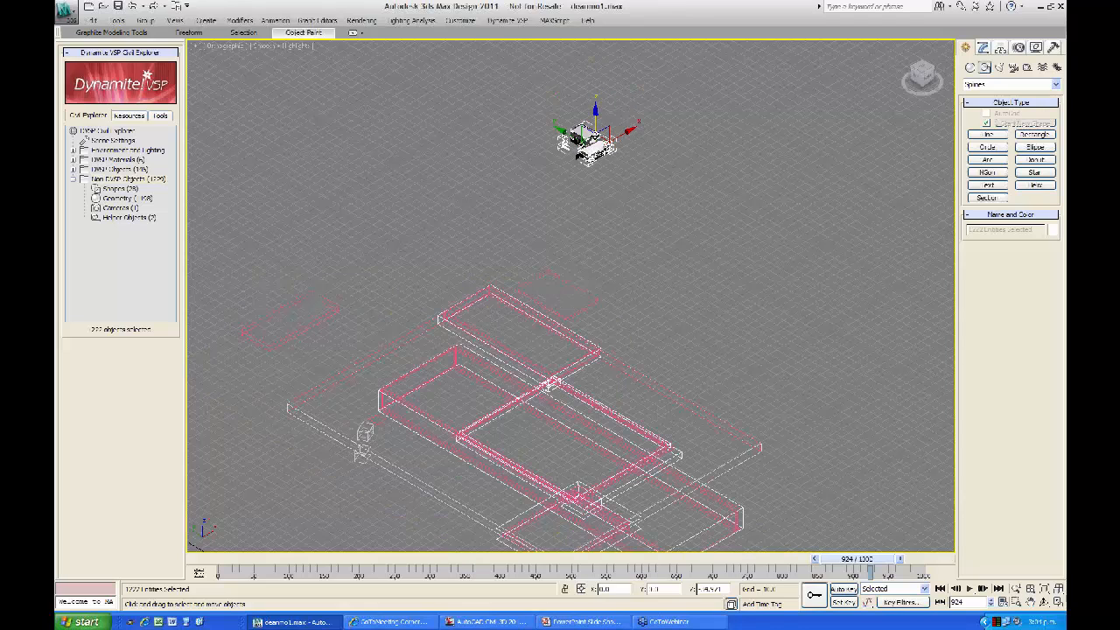
mouse_move(595, 137)
mouse_down()
mouse_move(586, 296)
mouse_move(660, 262)
mouse_up()
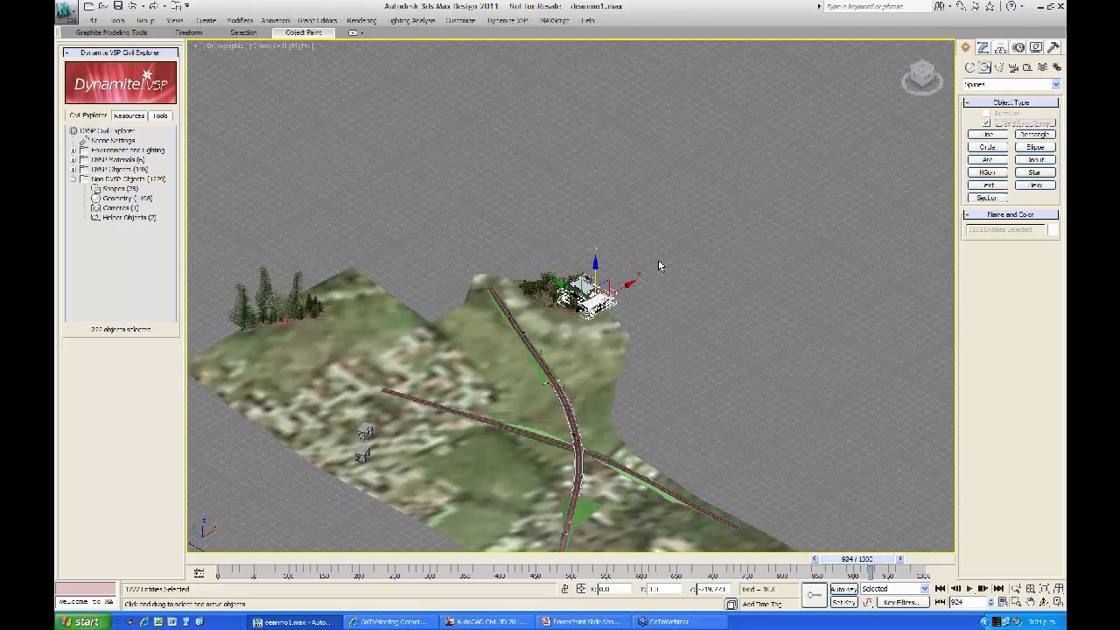
mouse_move(596, 280)
mouse_down()
mouse_move(596, 292)
mouse_move(628, 301)
mouse_move(632, 291)
mouse_up()
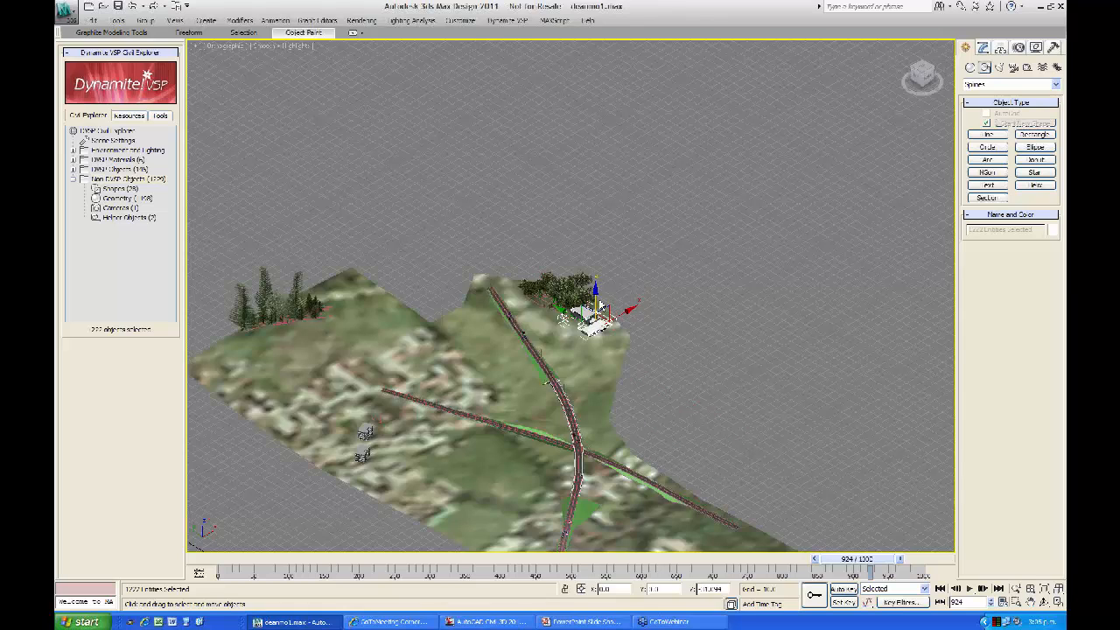
Step: Fine-tune the fire station's height along Z so its base sits on the terrain surface instead of sinking into it
scroll(676, 359, up, 3)
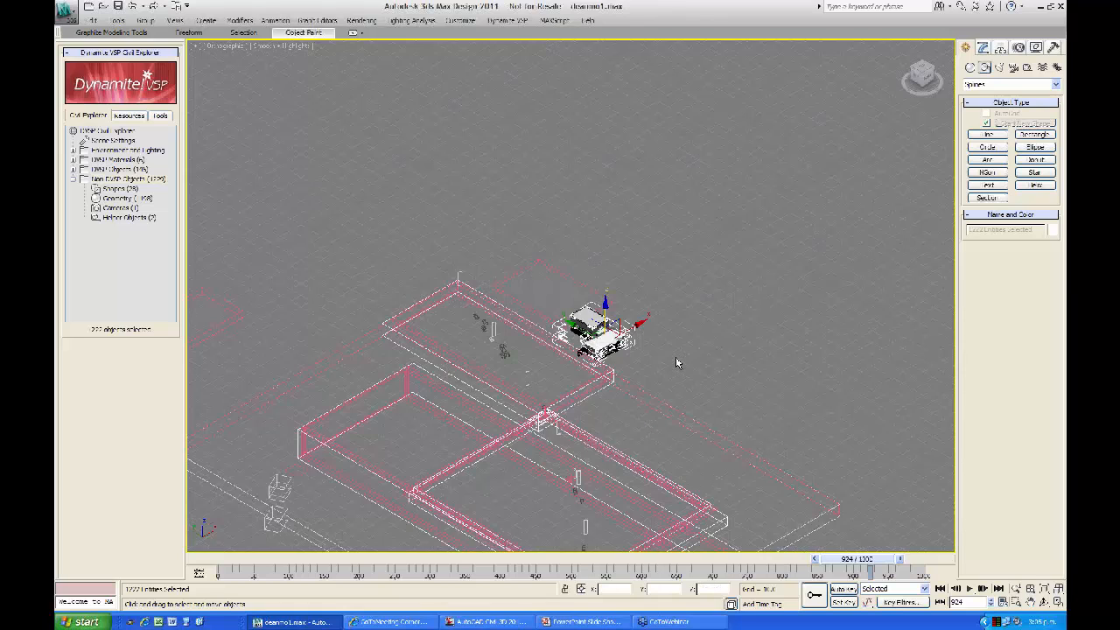
middle_drag(645, 262, 567, 195)
scroll(522, 198, up, 2)
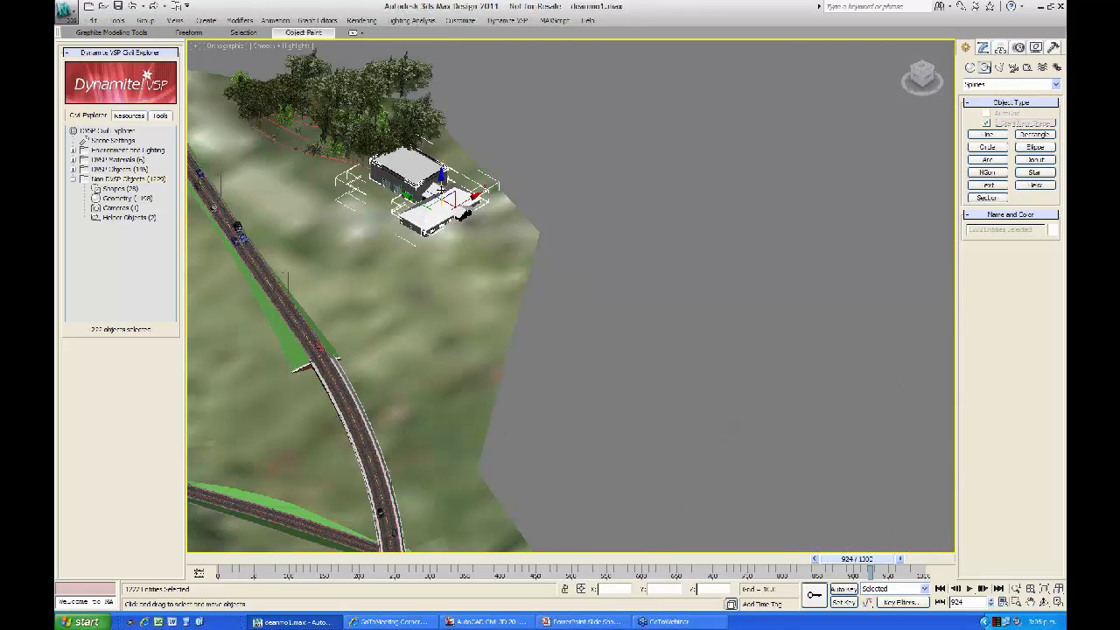
mouse_move(441, 188)
mouse_down()
mouse_move(441, 166)
mouse_move(525, 181)
mouse_up()
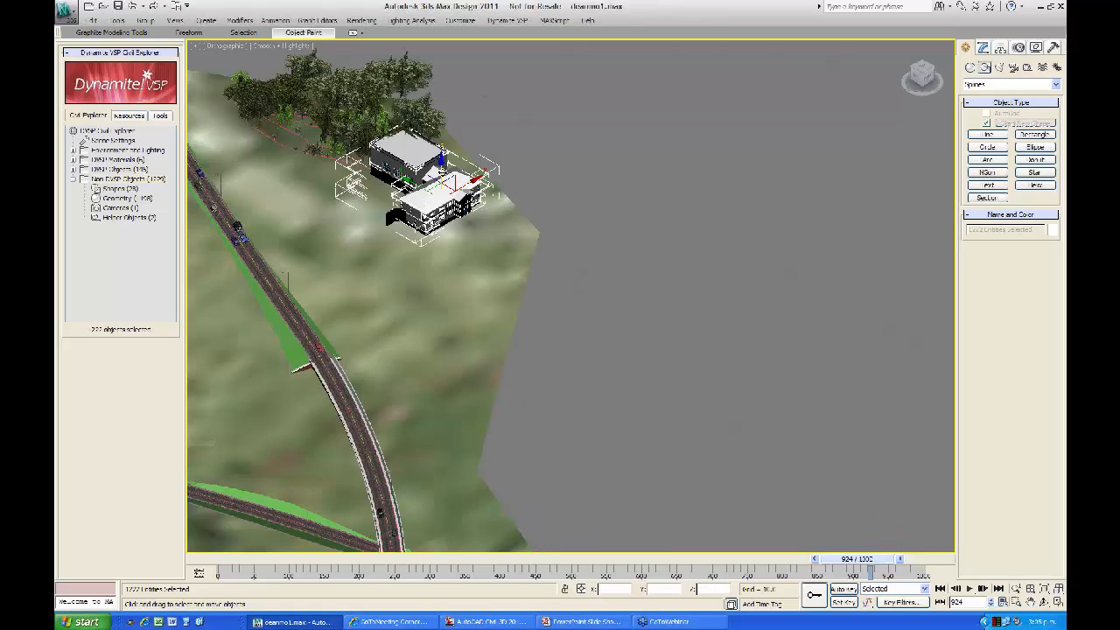
drag(441, 173, 461, 172)
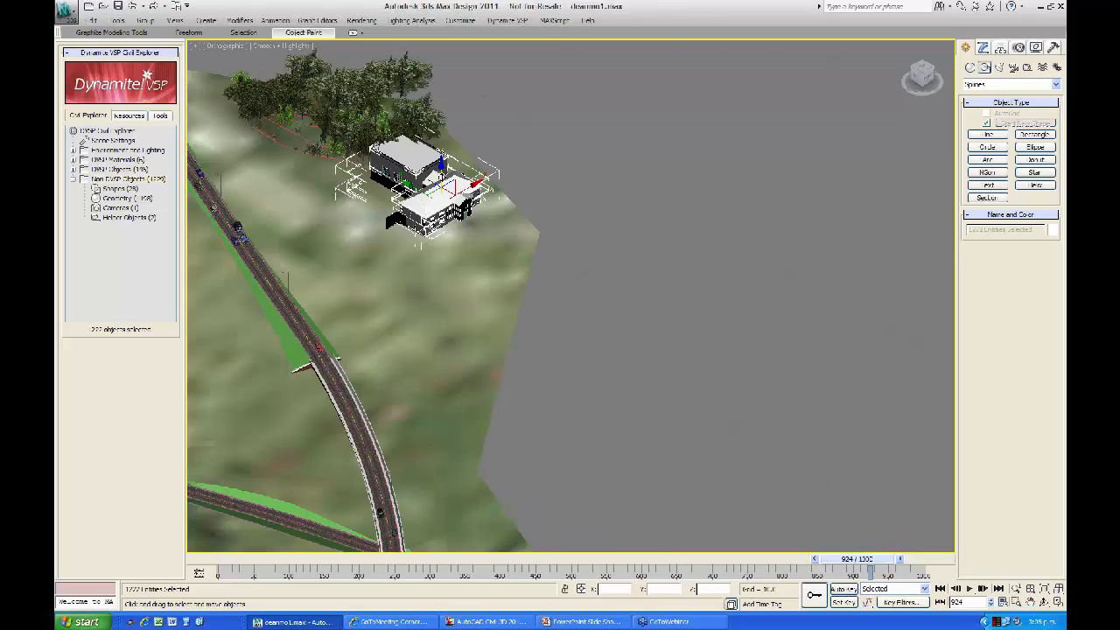
Step: Restore the fire station's selection by undoing its deselection, shift the model slightly away from the trees, and deselect it
click(625, 282)
middle_drag(619, 297, 596, 242)
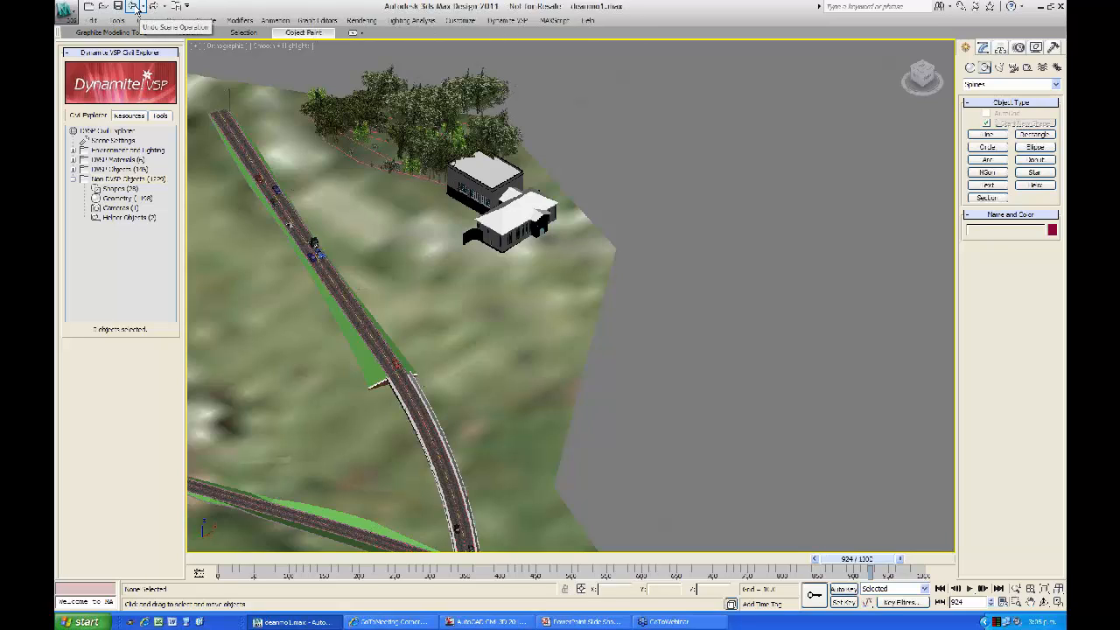
click(136, 8)
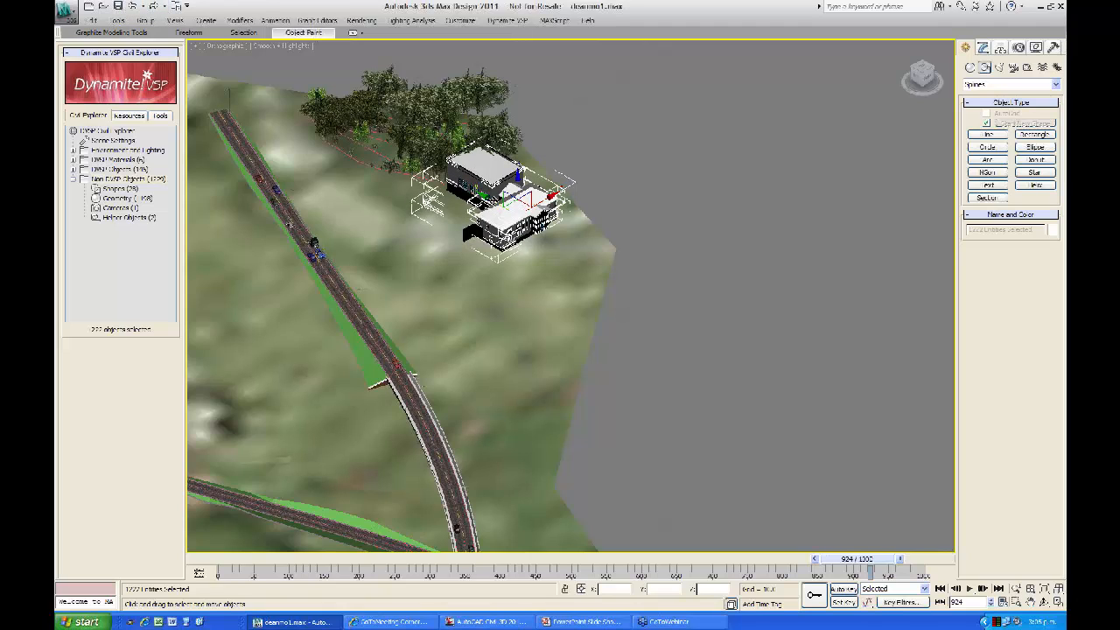
drag(495, 200, 539, 195)
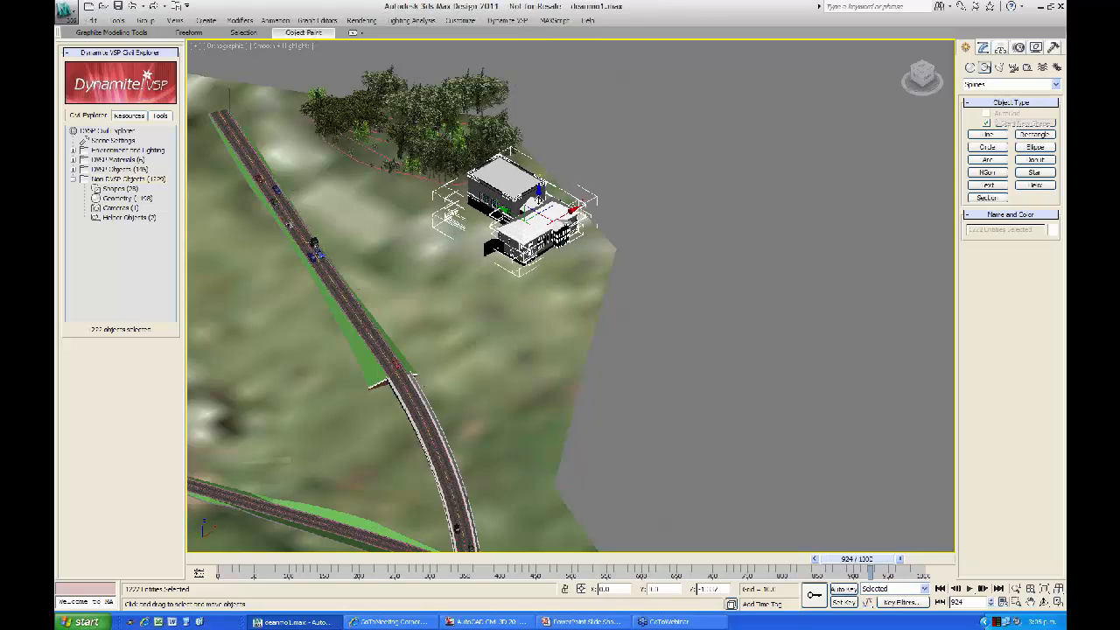
click(687, 241)
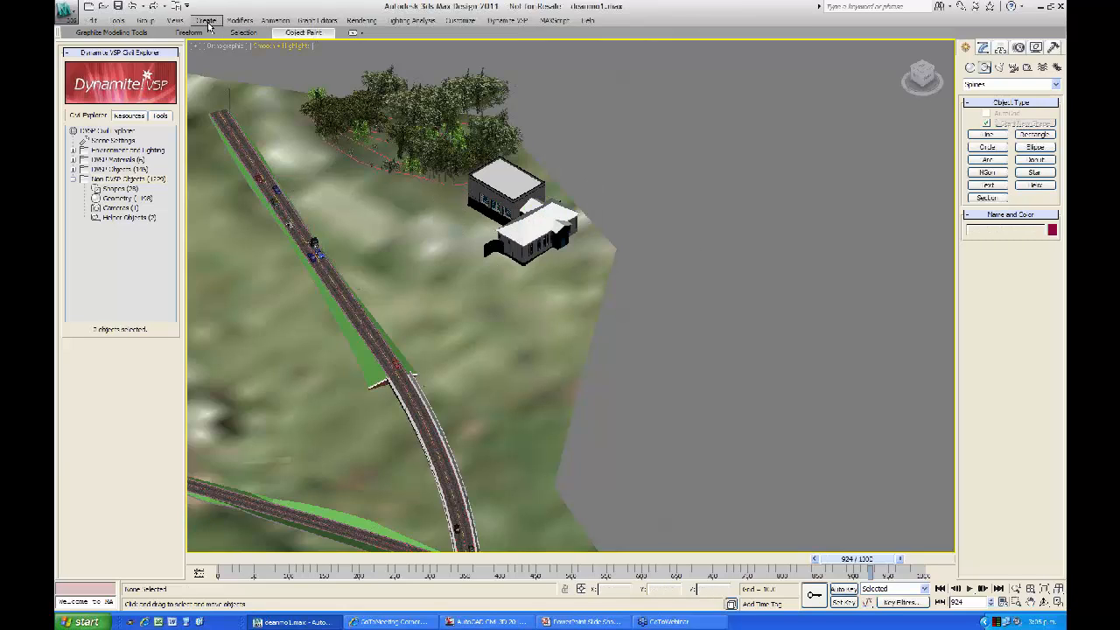
Step: Switch the viewport to the Lens-001 camera and play the road animation from the first frame, stopping at frame 60
click(221, 47)
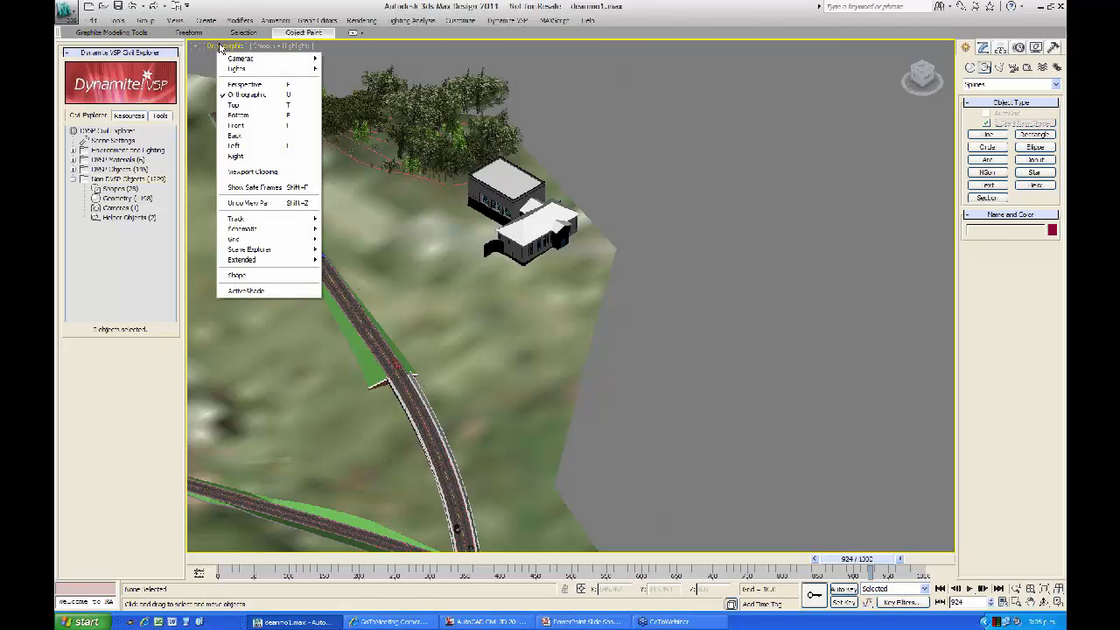
mouse_move(241, 60)
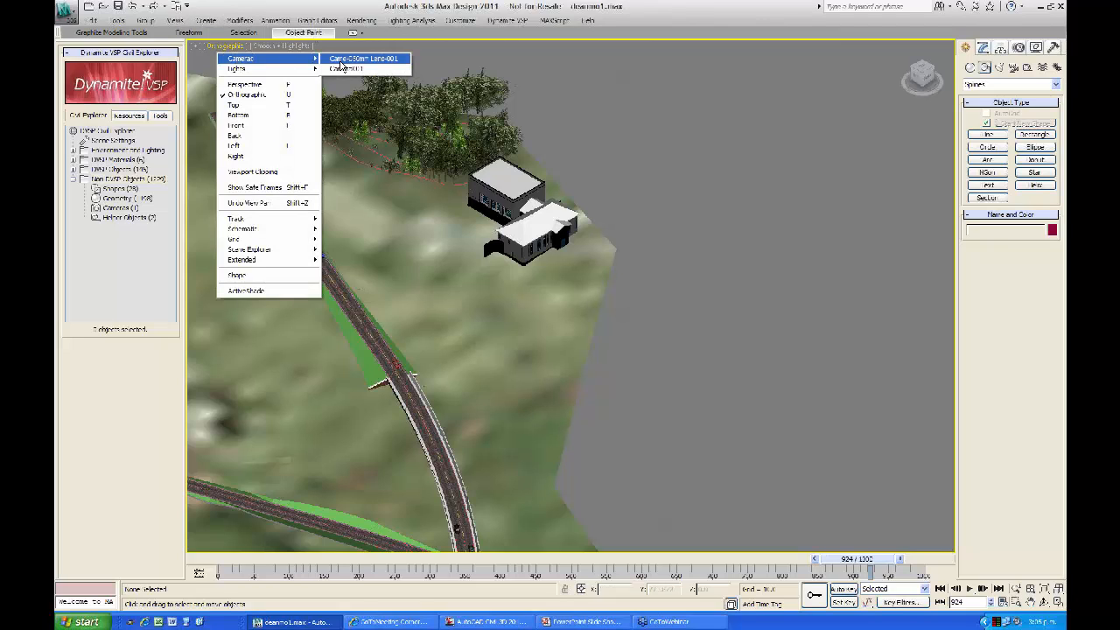
click(339, 58)
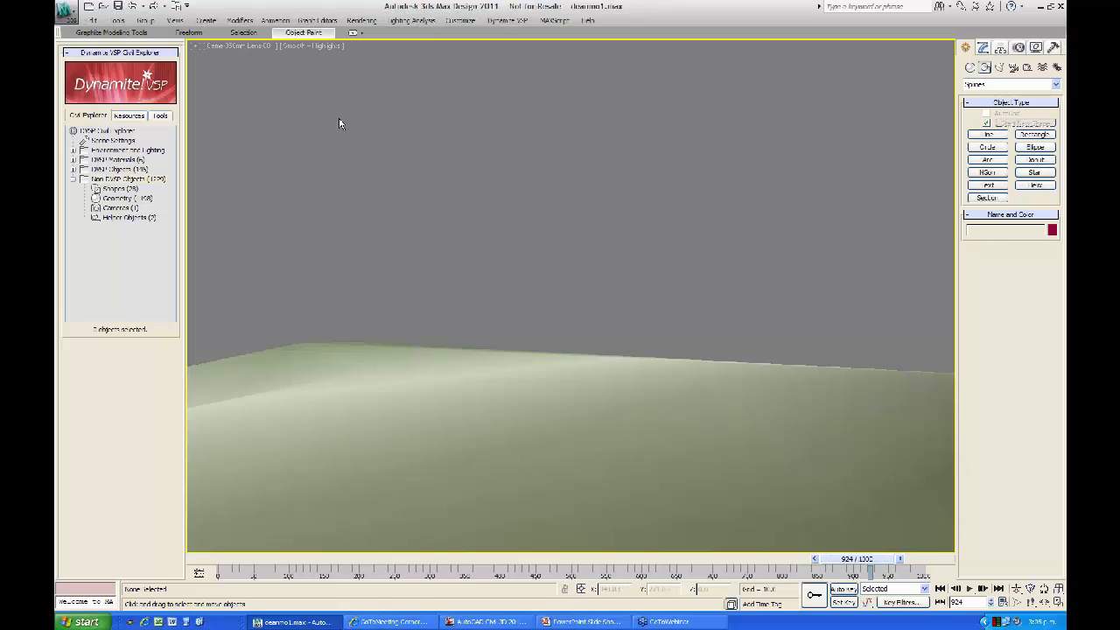
click(240, 47)
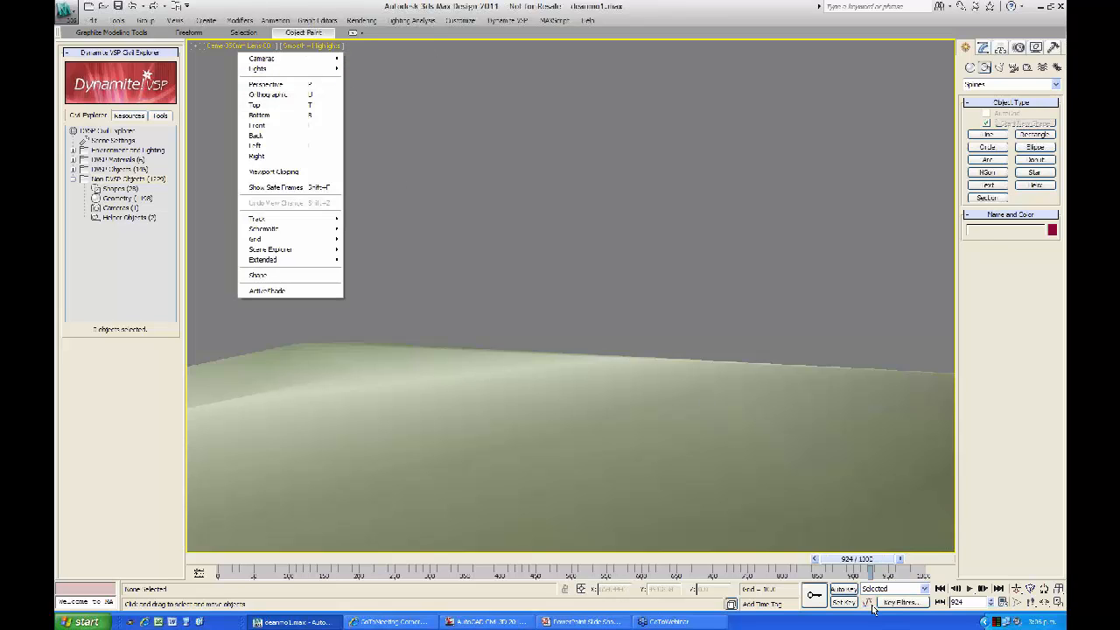
click(939, 588)
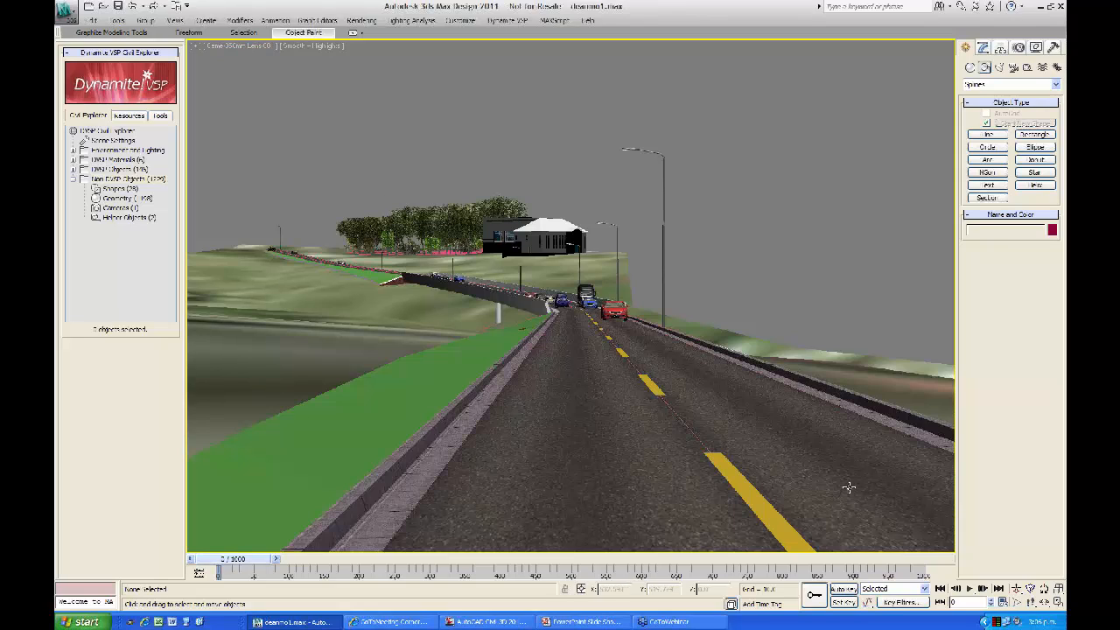
click(970, 590)
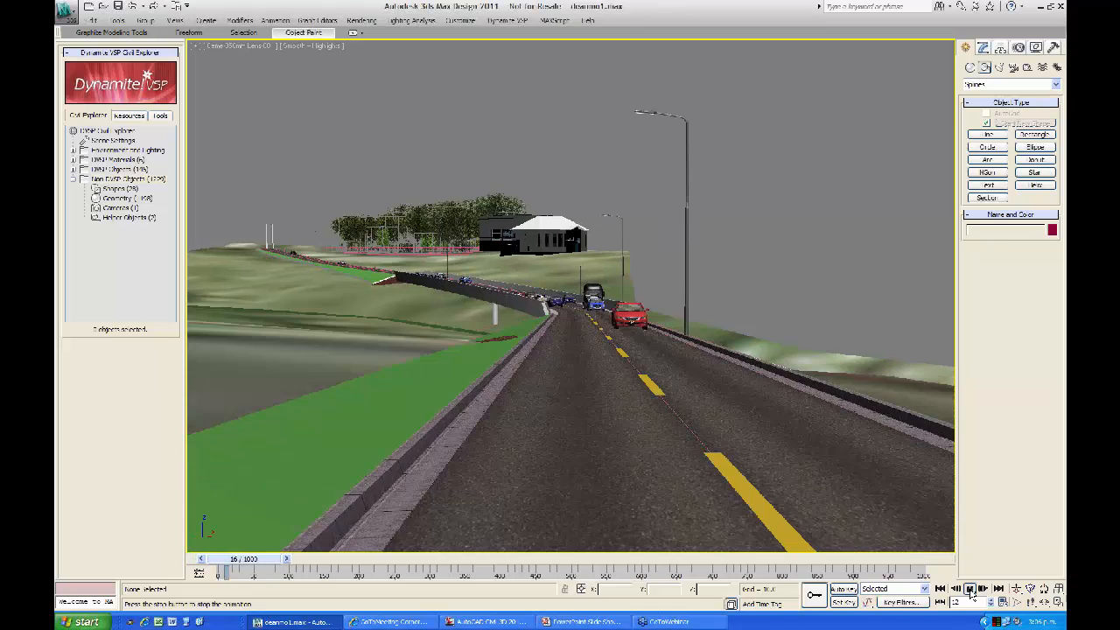
click(970, 590)
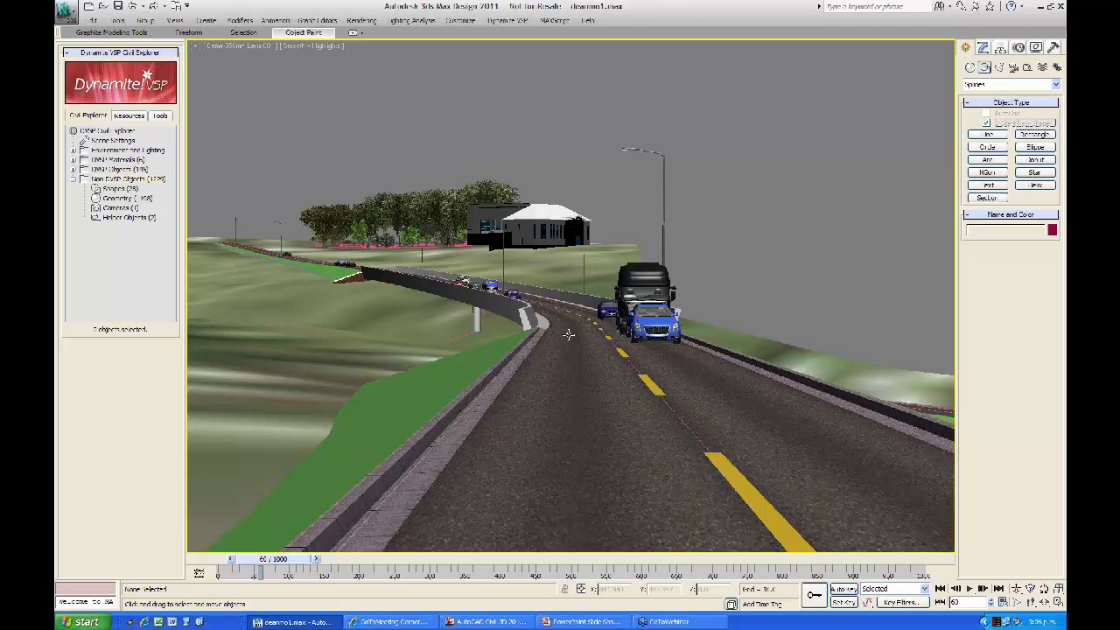
Step: Start rendering the camera view of the road at the current frame
click(361, 21)
click(362, 32)
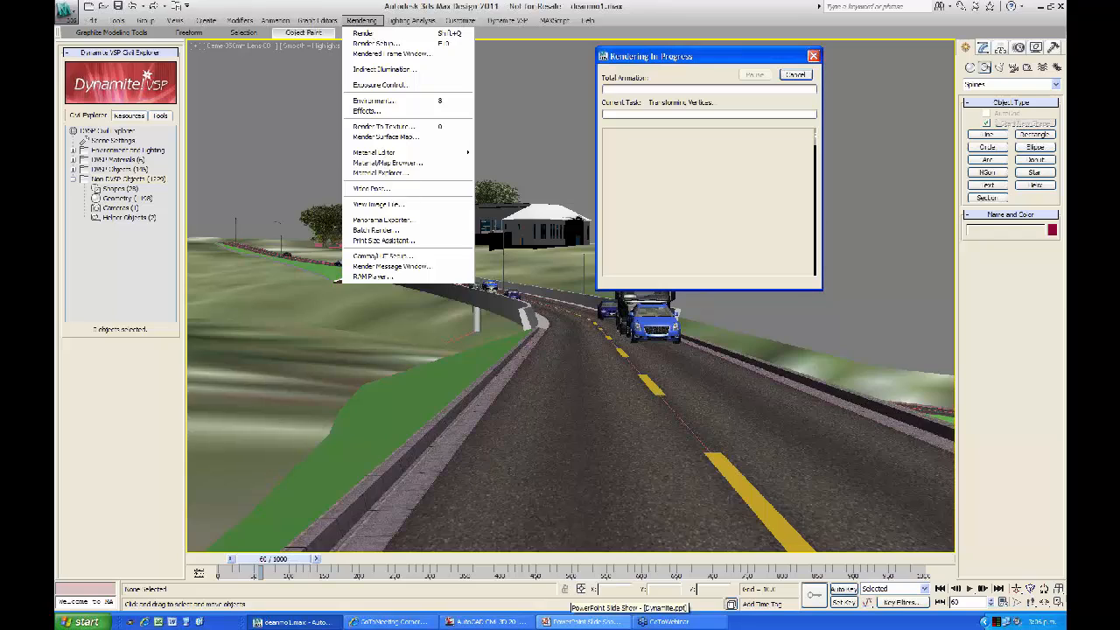
Step: Switch to the running PowerPoint slide show and advance from the Demo slide to the References slide
click(582, 621)
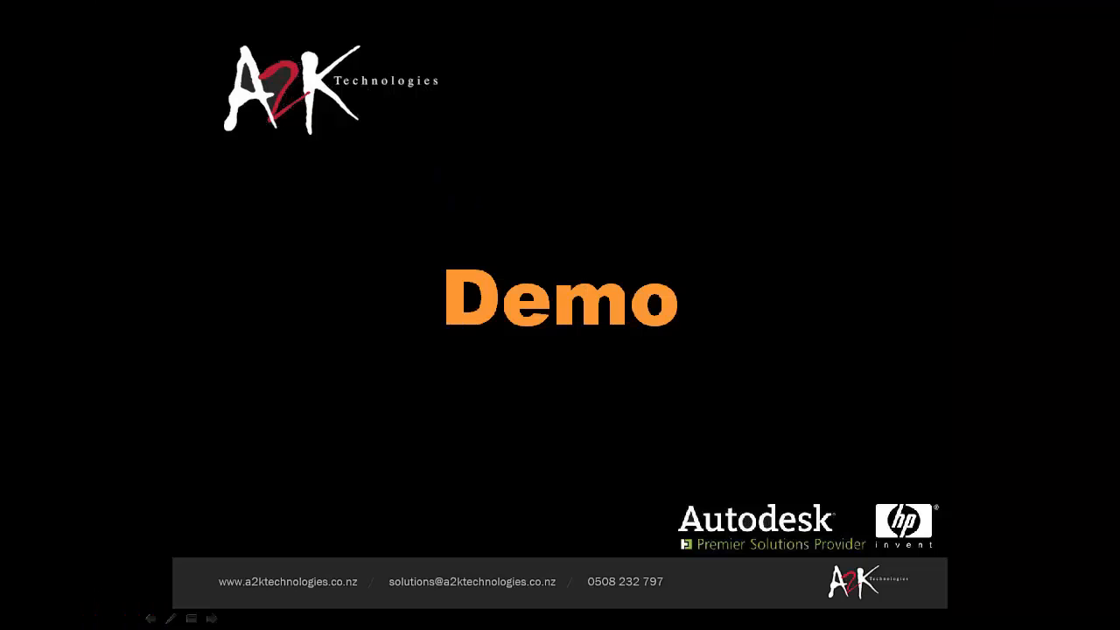
click(505, 430)
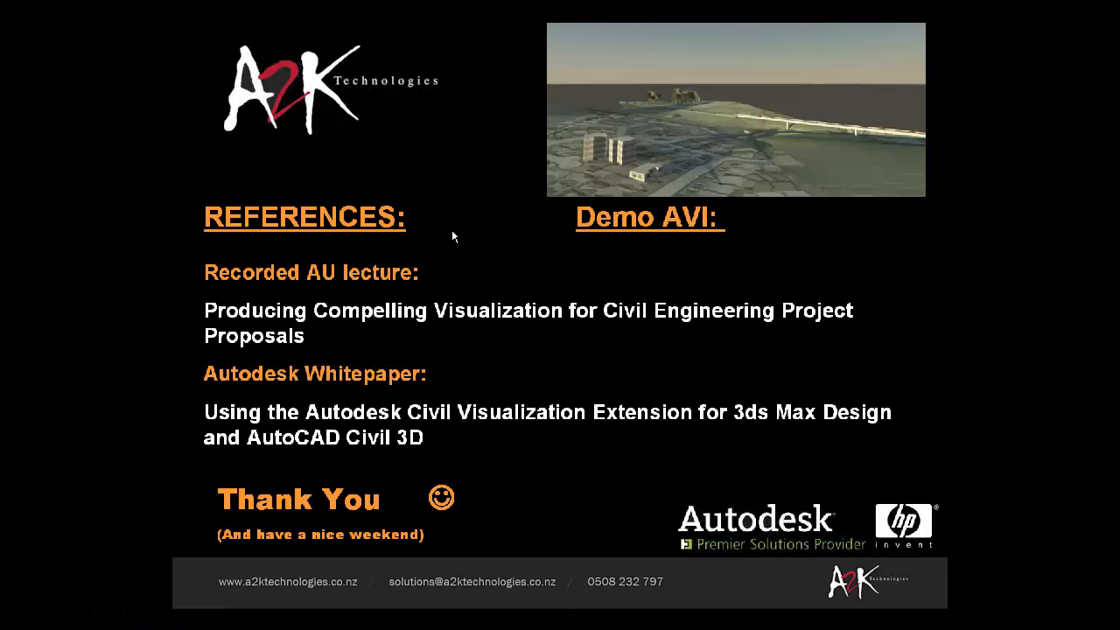